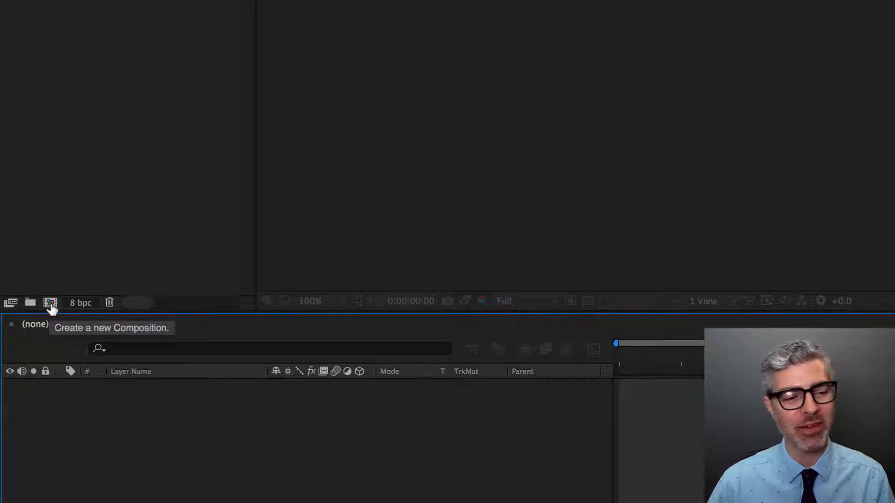
Set up a new composition with the HDTV 1080 29.97 preset and a duration of 0;00;30;00
{"action": "left_click", "coordinate": [51, 303]}
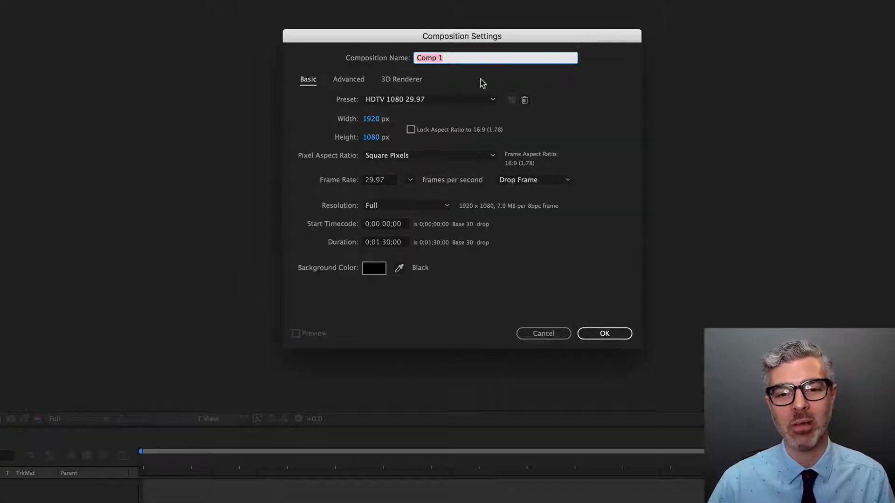
{"action": "left_click", "coordinate": [457, 100]}
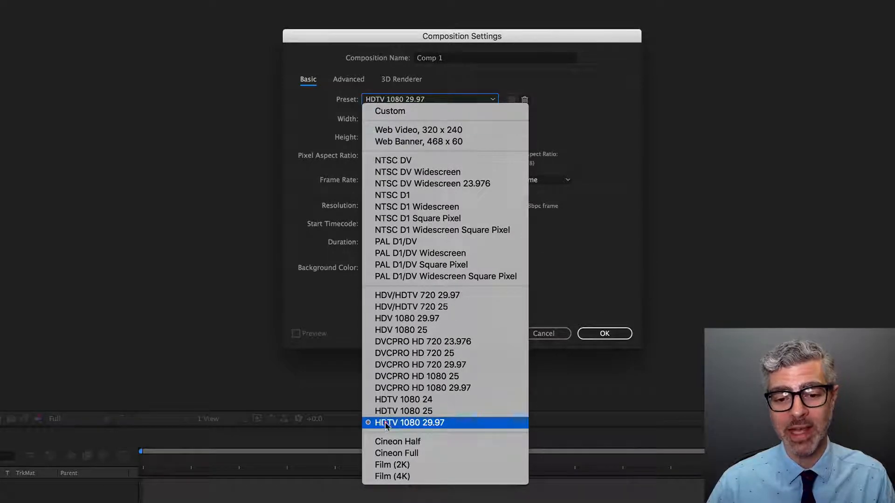
{"action": "left_click", "coordinate": [439, 425]}
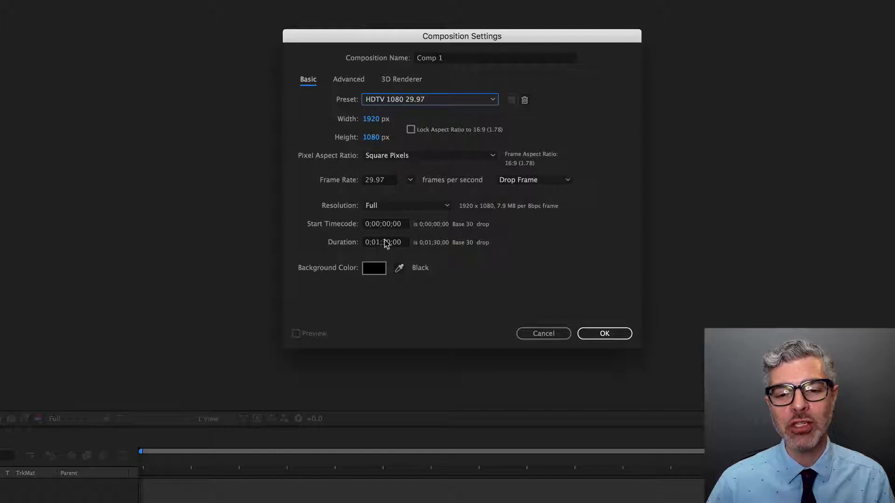
{"action": "left_click_drag", "start_coordinate": [380, 242], "coordinate": [376, 243]}
{"action": "type", "text": "0"}
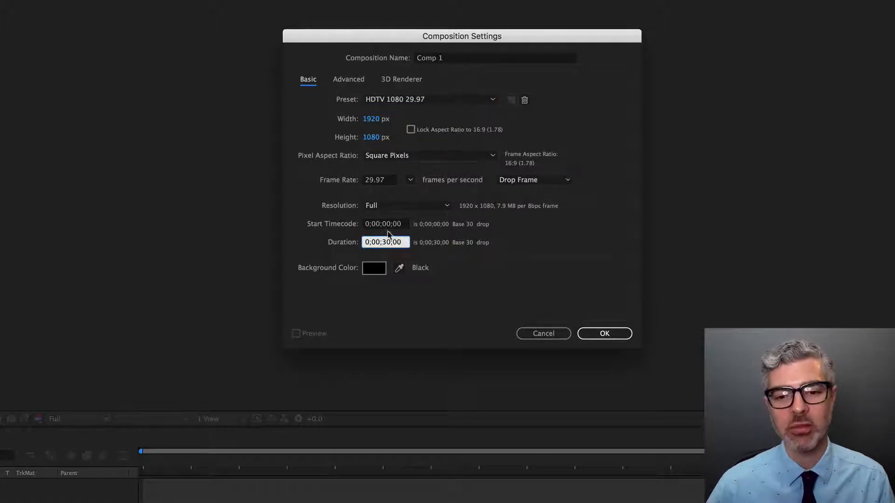
{"action": "left_click", "coordinate": [600, 339]}
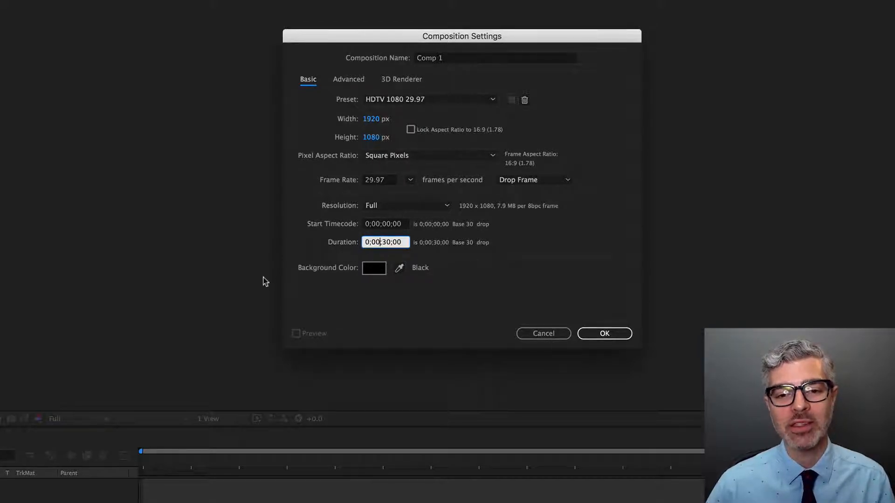
Name the new composition Animation and create it
{"action": "left_click", "coordinate": [449, 56]}
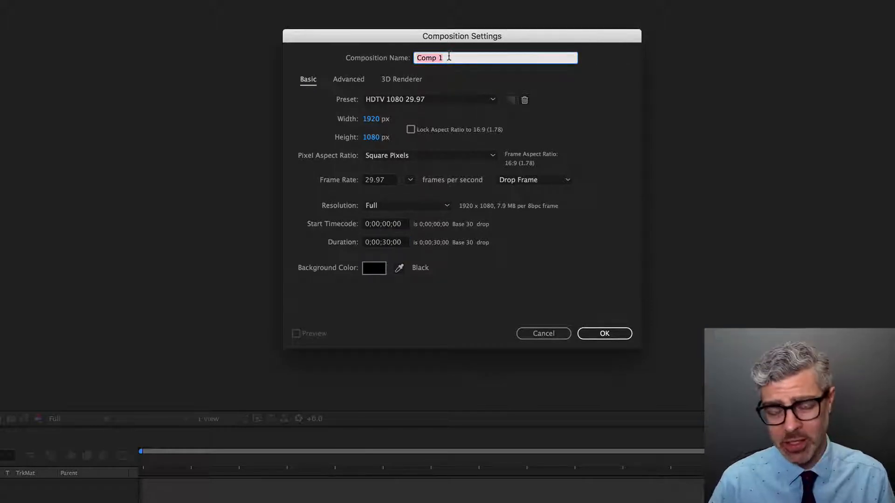
{"action": "type", "text": "Animatino"}
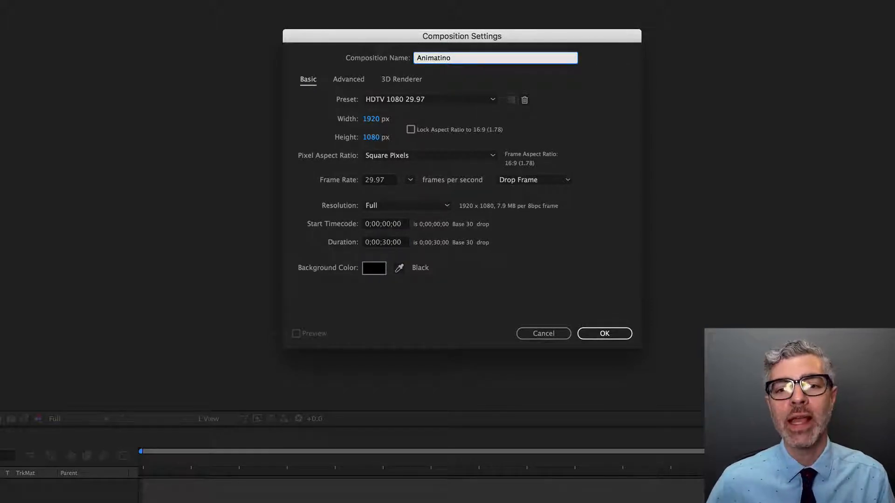
{"action": "key", "text": "BackSpace"}
{"action": "key", "text": "BackSpace"}
{"action": "type", "text": "on"}
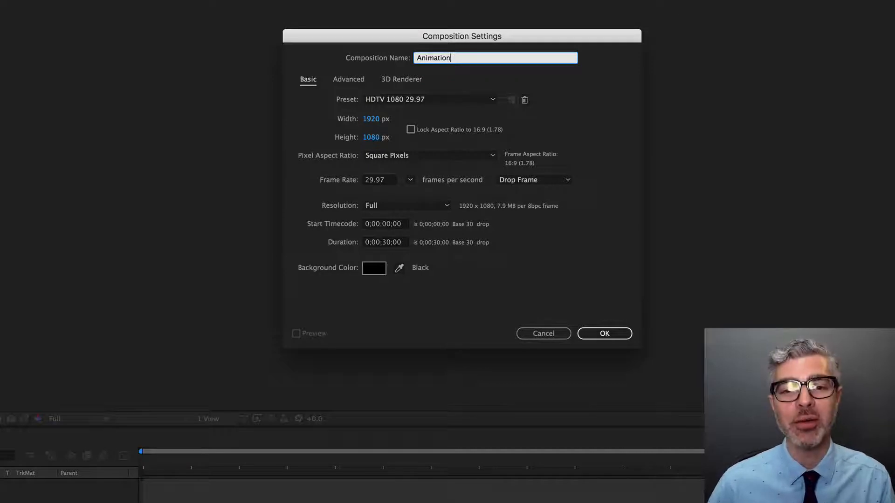
{"action": "left_click", "coordinate": [621, 333]}
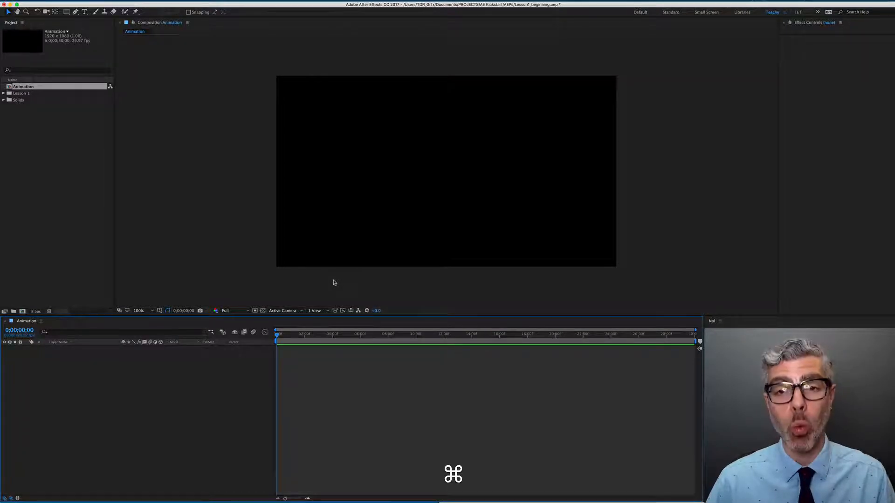
Add a comp-sized solid layer in dark blue, color #154669
{"action": "key", "text": "super+y"}
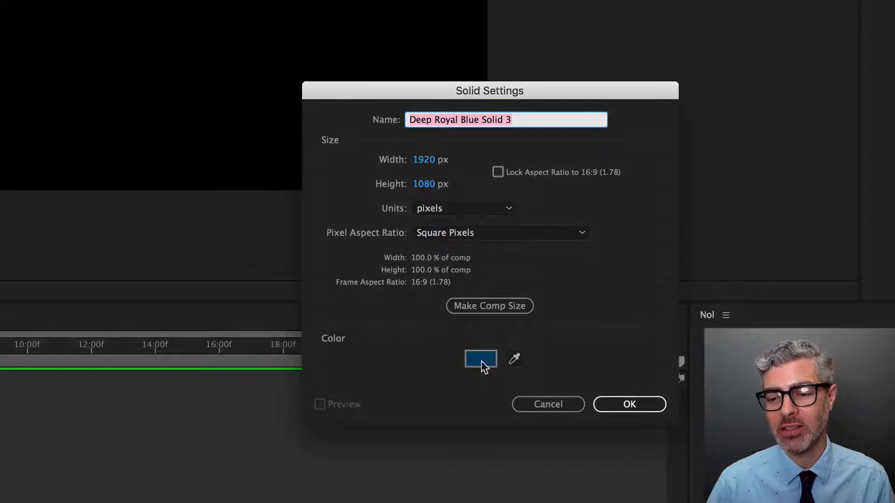
{"action": "left_click", "coordinate": [479, 359]}
{"action": "left_click", "coordinate": [396, 332]}
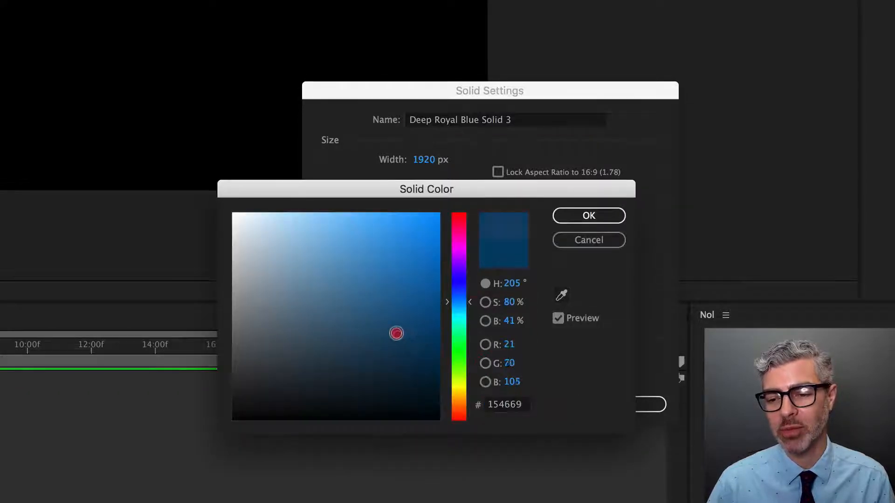
{"action": "left_click", "coordinate": [588, 219]}
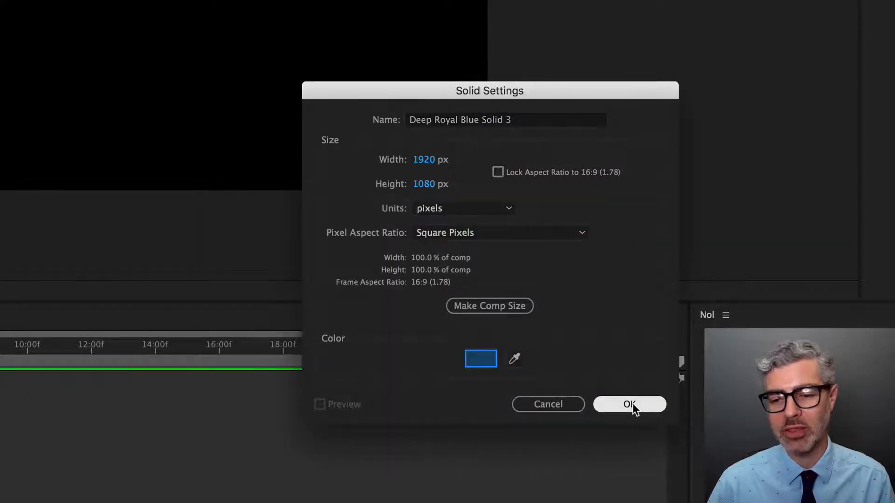
{"action": "left_click", "coordinate": [630, 405]}
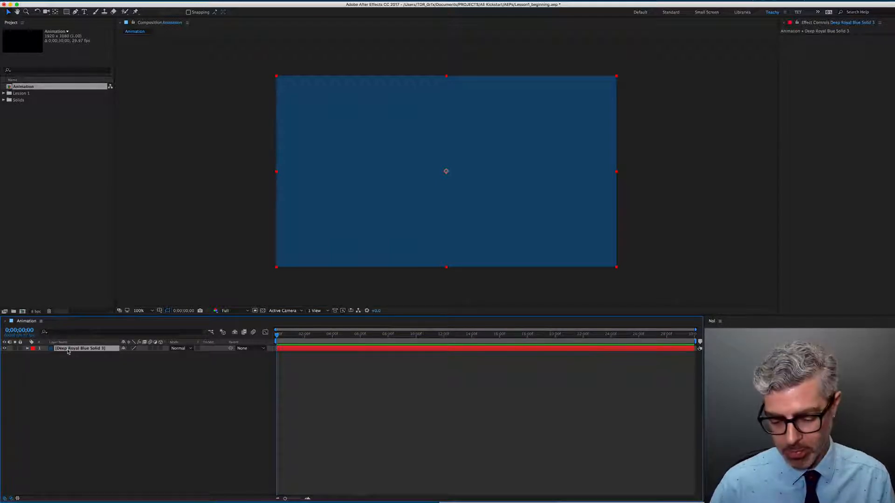
Rename the blue solid layer BG and lock it against accidental moves
{"action": "key", "text": "Return"}
{"action": "type", "text": "BG"}
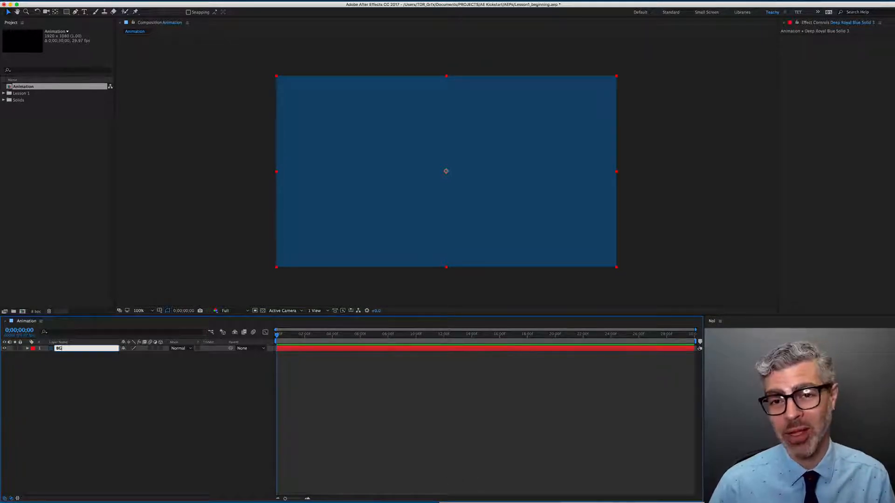
{"action": "key", "text": "Return"}
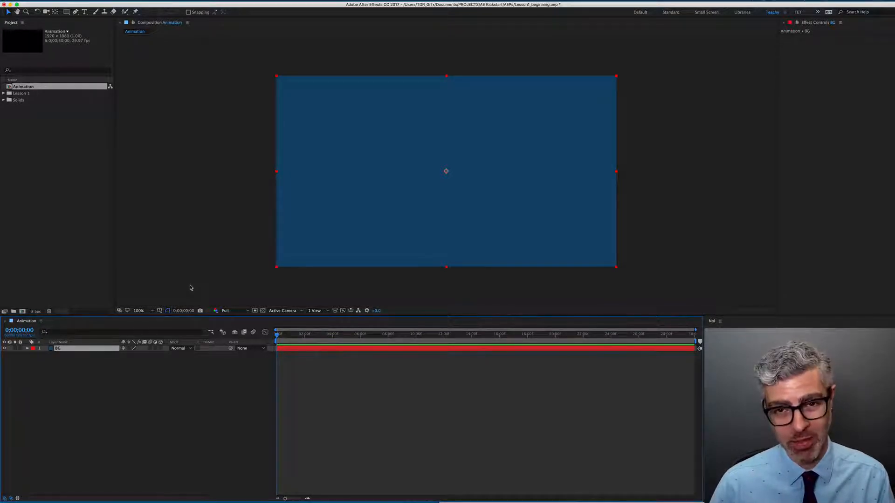
{"action": "left_click", "coordinate": [20, 349]}
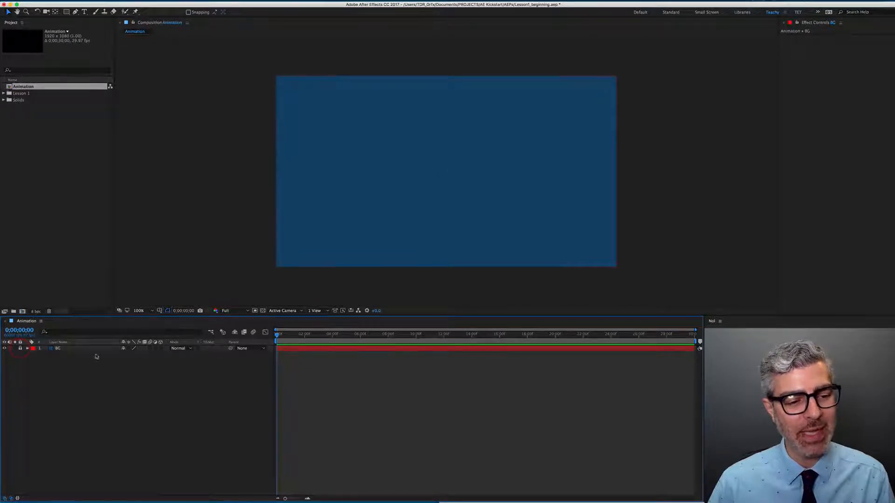
{"action": "left_click", "coordinate": [431, 139]}
{"action": "left_click_drag", "start_coordinate": [455, 176], "coordinate": [238, 122]}
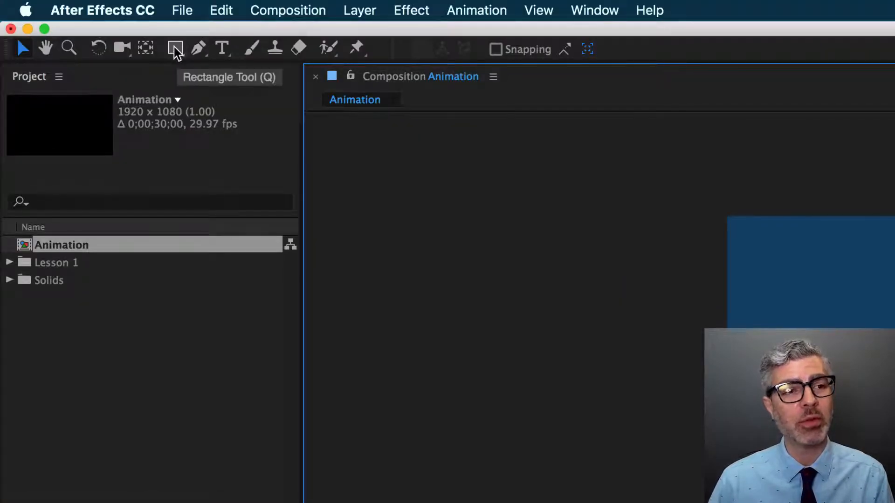
Draw a small square with a yellow #FEE505 fill in the upper-left area of the frame using the Rectangle tool
{"action": "left_click", "coordinate": [176, 49]}
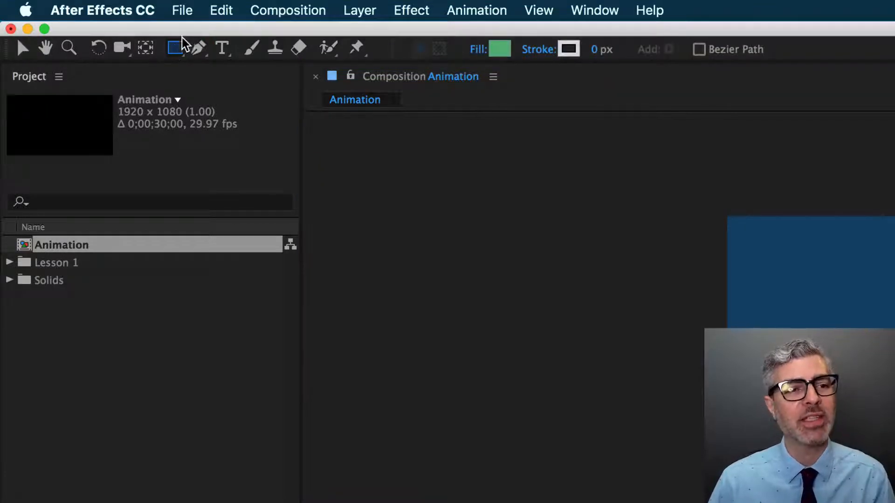
{"action": "left_click", "coordinate": [499, 50]}
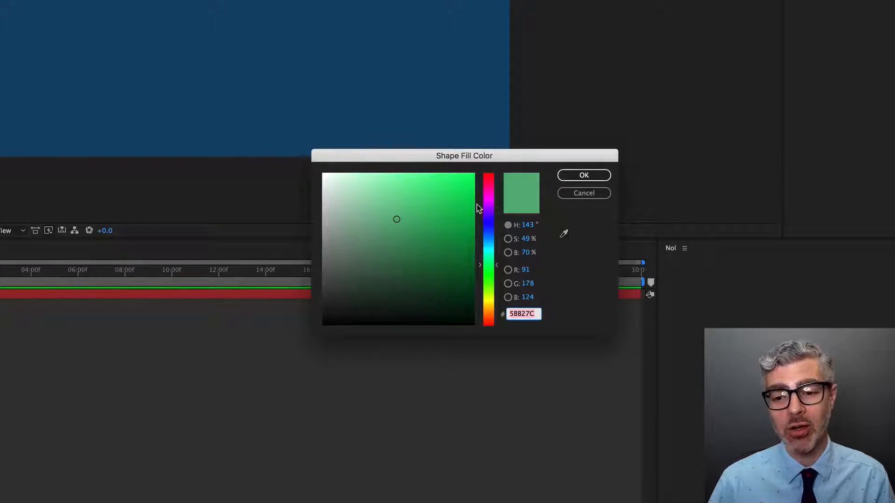
{"action": "left_click", "coordinate": [489, 303]}
{"action": "left_click_drag", "start_coordinate": [461, 234], "coordinate": [472, 174]}
{"action": "left_click", "coordinate": [582, 174]}
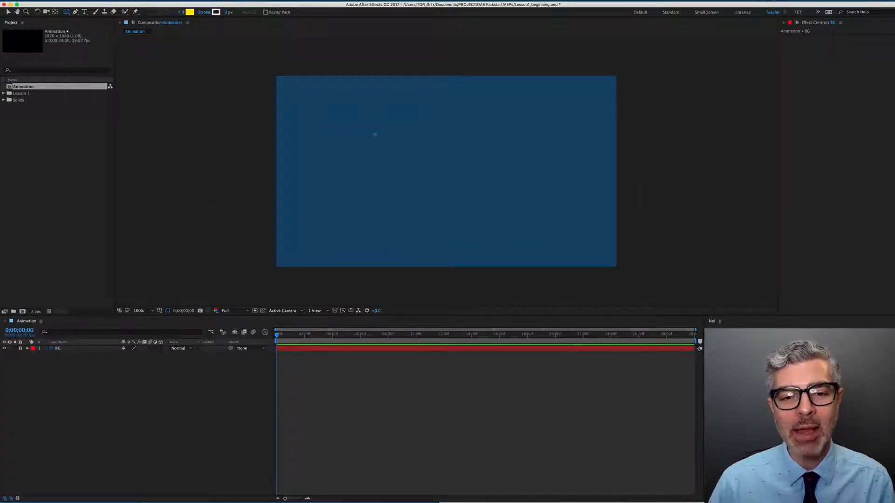
{"action": "left_click_drag", "start_coordinate": [367, 129], "coordinate": [383, 145]}
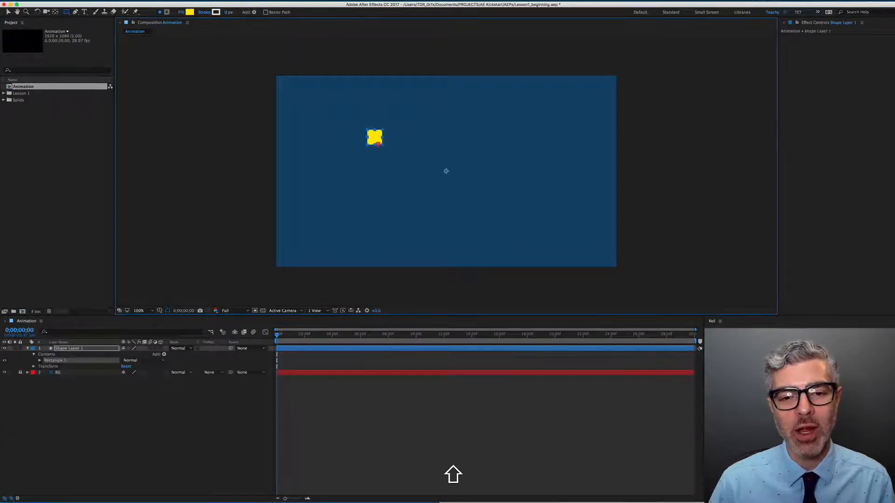
{"action": "left_click", "coordinate": [390, 433]}
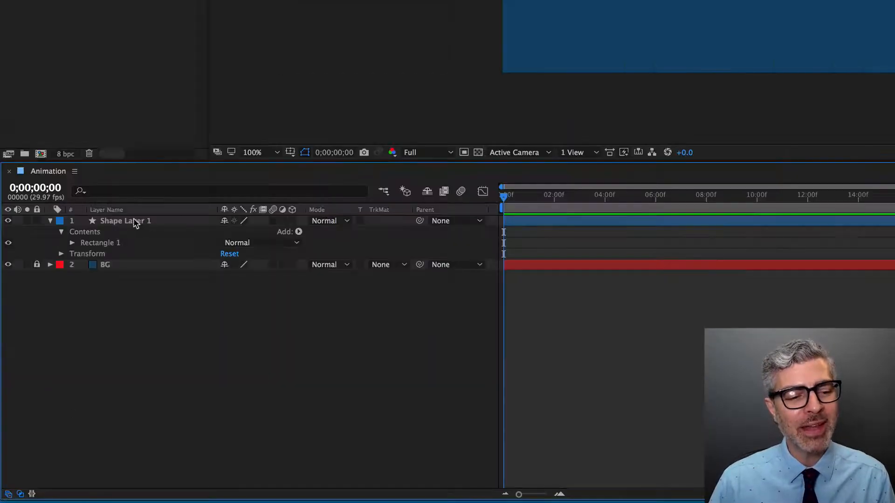
Rename the yellow shape's layer Square and deselect it
{"action": "left_click", "coordinate": [74, 348]}
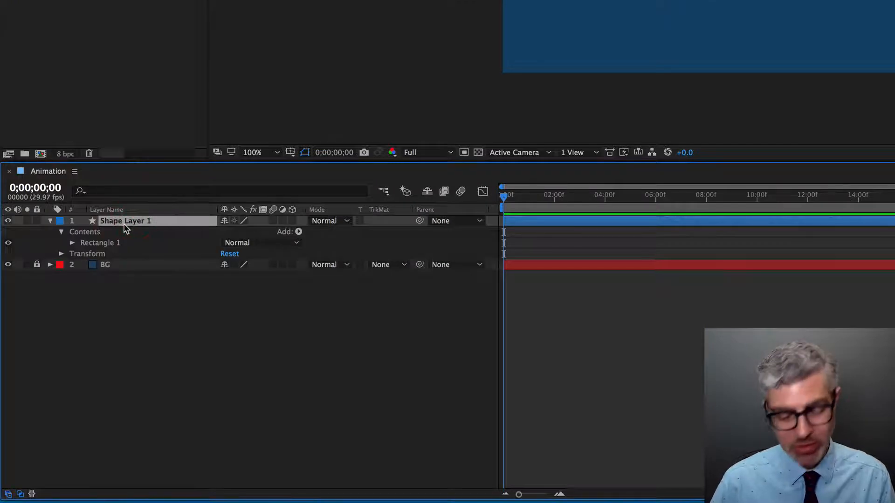
{"action": "key", "text": "Return"}
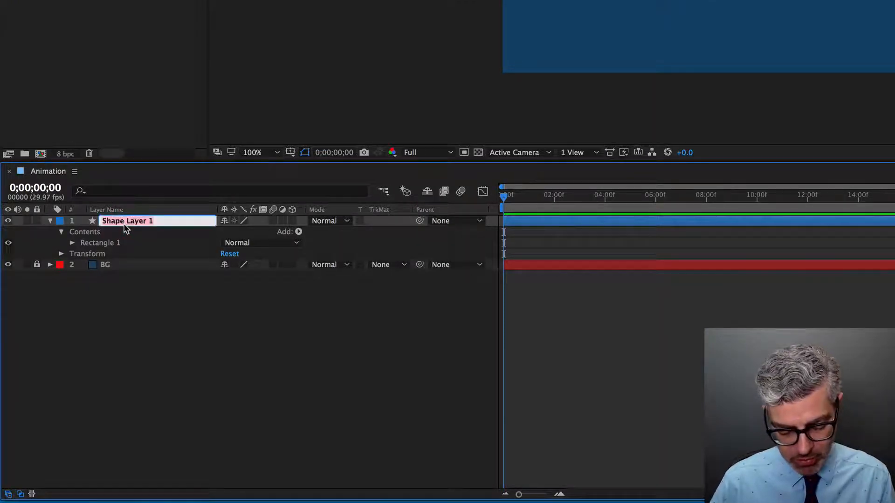
{"action": "type", "text": "Square"}
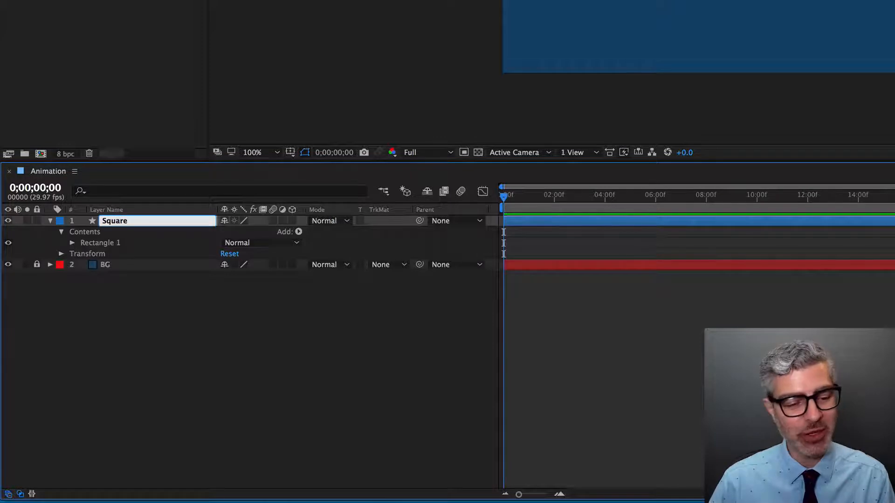
{"action": "key", "text": "Return"}
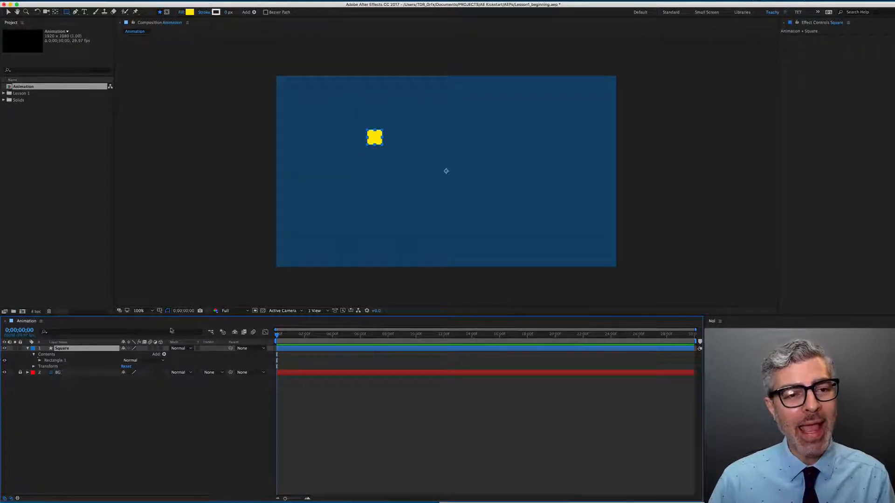
{"action": "left_click", "coordinate": [233, 407]}
Draw a small circle with a pink fill just above the frame's center using the Ellipse tool
{"action": "left_click", "coordinate": [66, 11]}
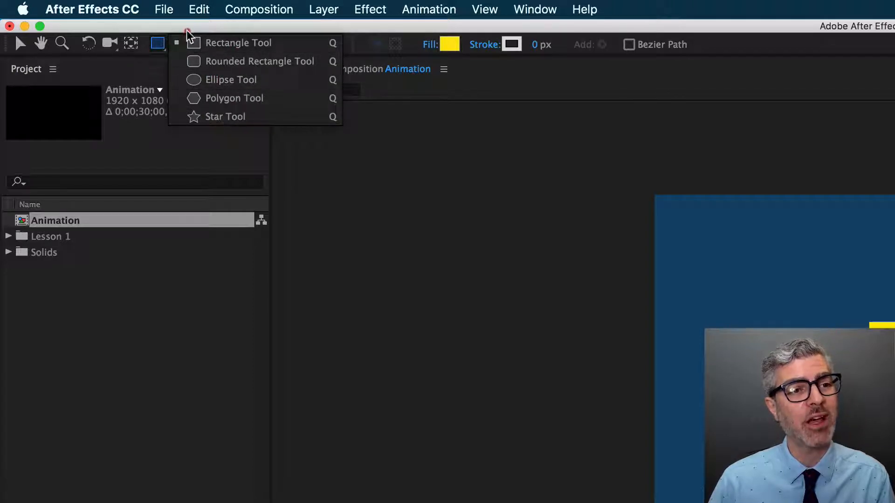
{"action": "left_click", "coordinate": [244, 80]}
{"action": "left_click", "coordinate": [450, 45]}
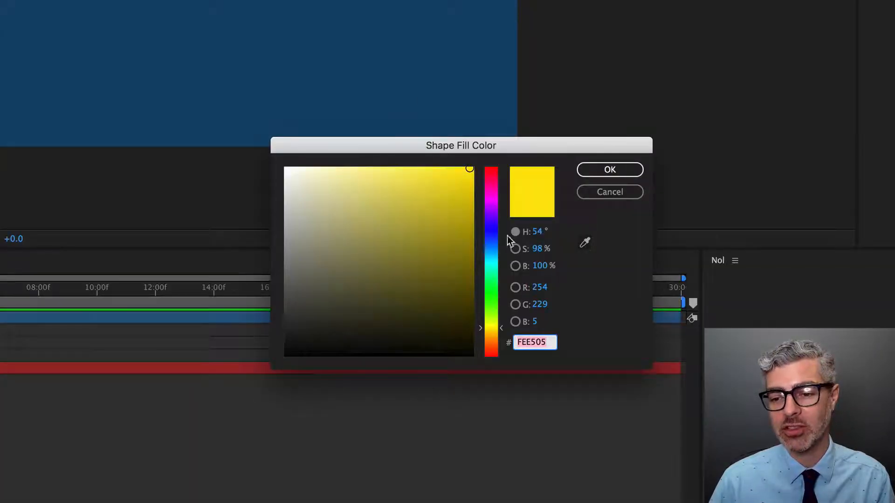
{"action": "left_click", "coordinate": [495, 260]}
{"action": "left_click", "coordinate": [490, 202]}
{"action": "left_click_drag", "start_coordinate": [427, 193], "coordinate": [385, 167]}
{"action": "left_click", "coordinate": [639, 170]}
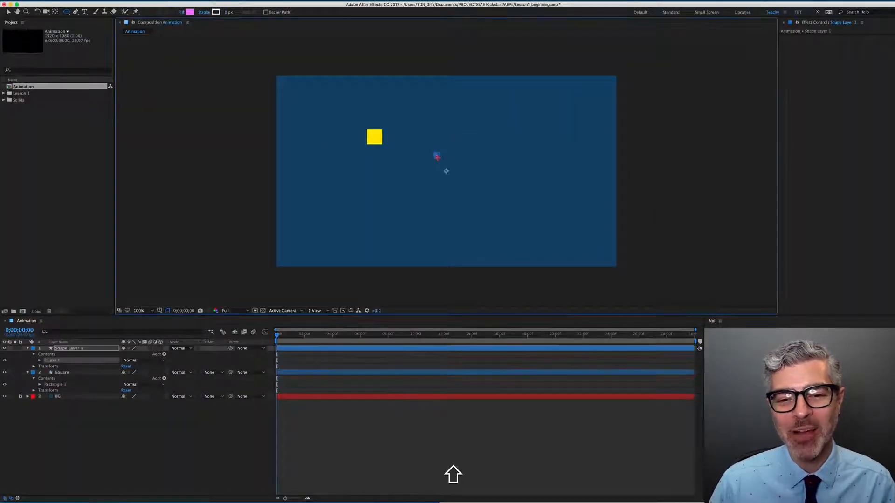
{"action": "left_click_drag", "start_coordinate": [437, 158], "coordinate": [446, 166]}
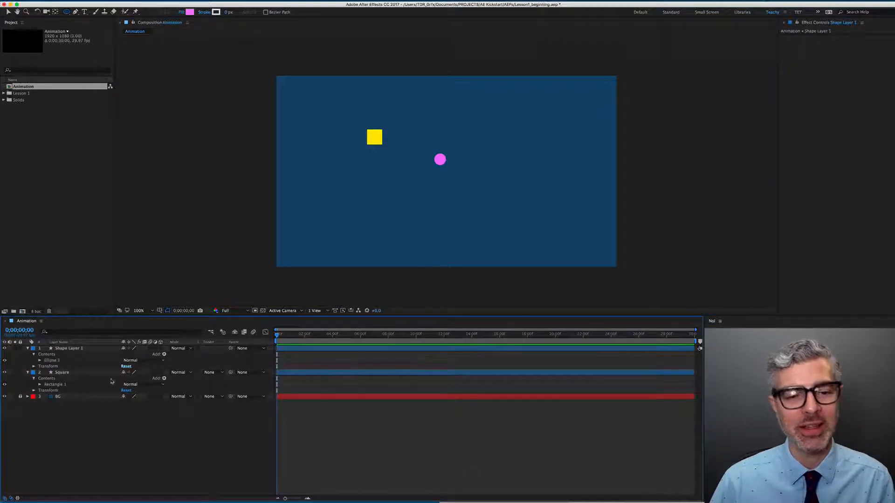
Rename the pink shape's layer Circle and deselect it
{"action": "left_click", "coordinate": [70, 349]}
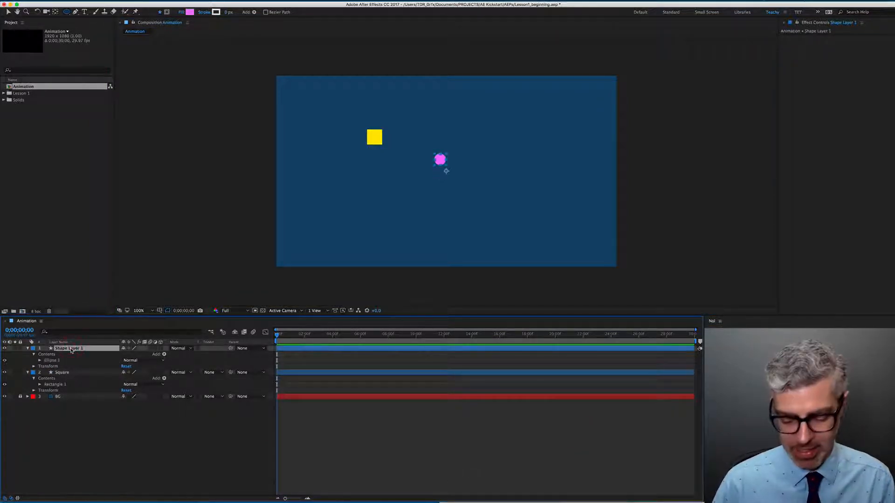
{"action": "key", "text": "Return"}
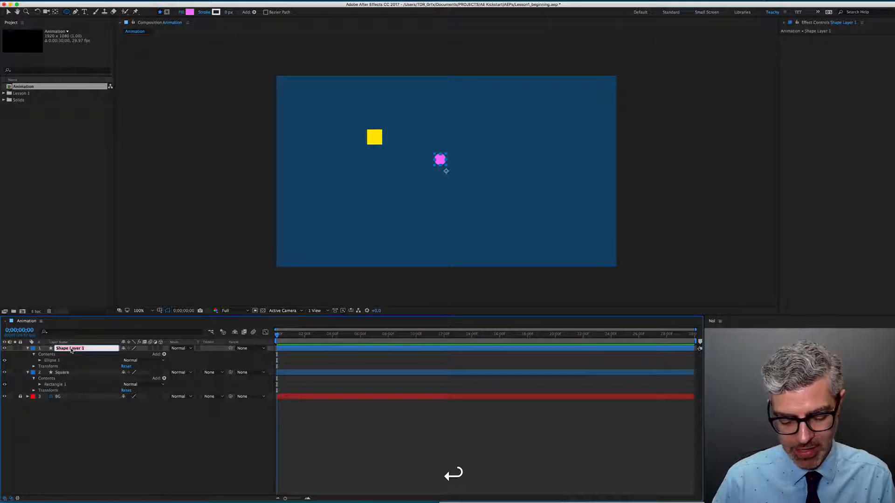
{"action": "type", "text": "Circle"}
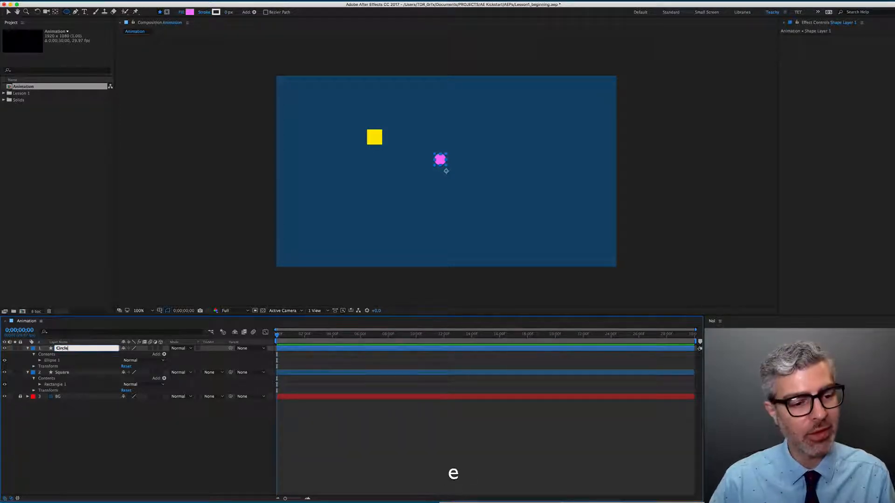
{"action": "key", "text": "Return"}
{"action": "left_click", "coordinate": [403, 453]}
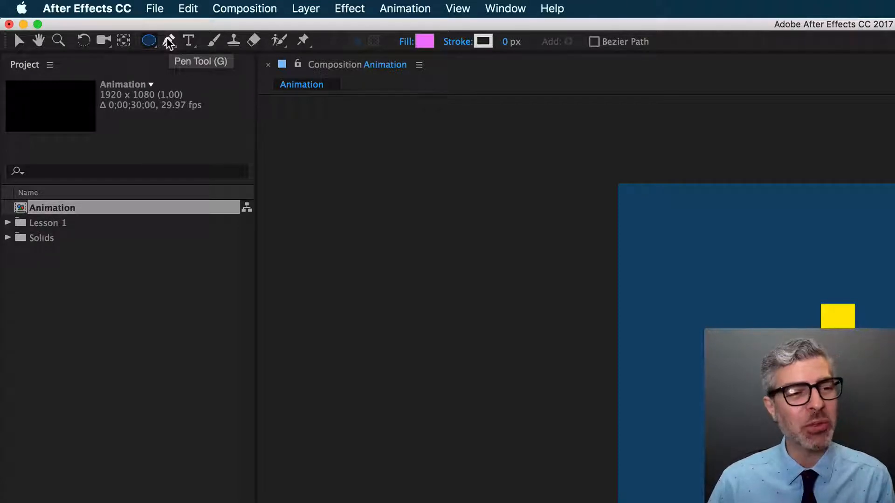
Choose the Pen tool and set the shape fill to a light green
{"action": "left_click", "coordinate": [168, 42]}
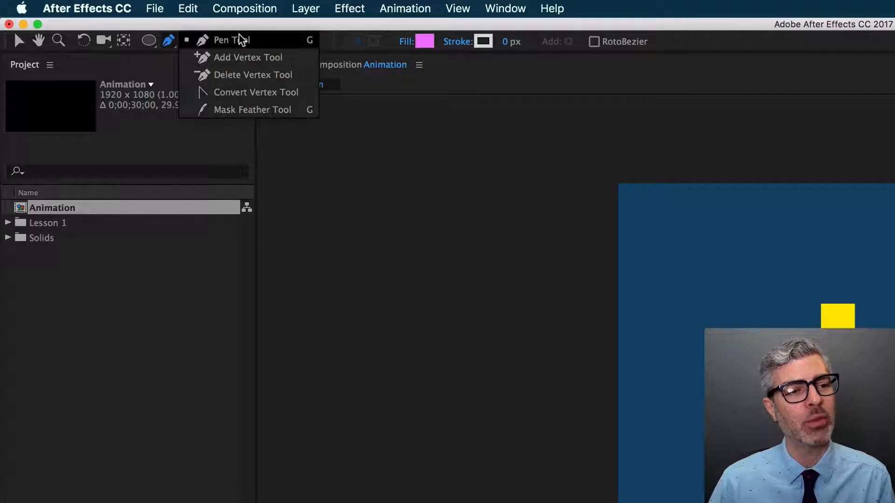
{"action": "left_click", "coordinate": [255, 40]}
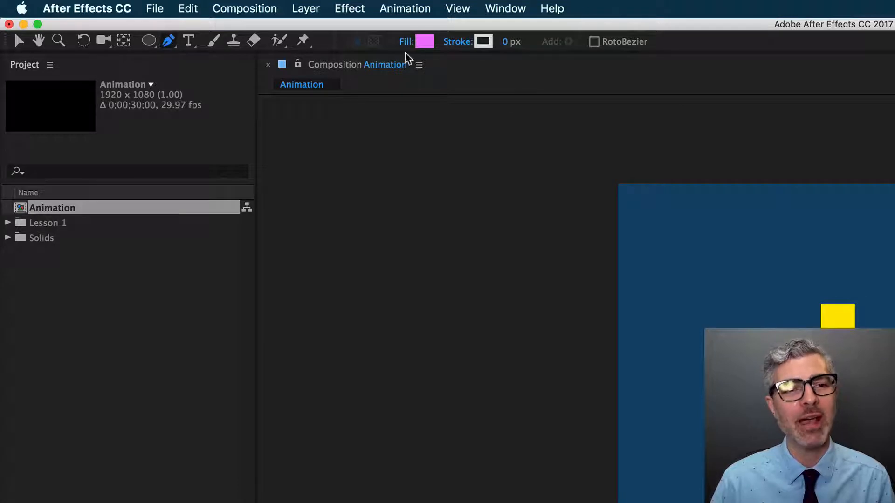
{"action": "left_click", "coordinate": [424, 41]}
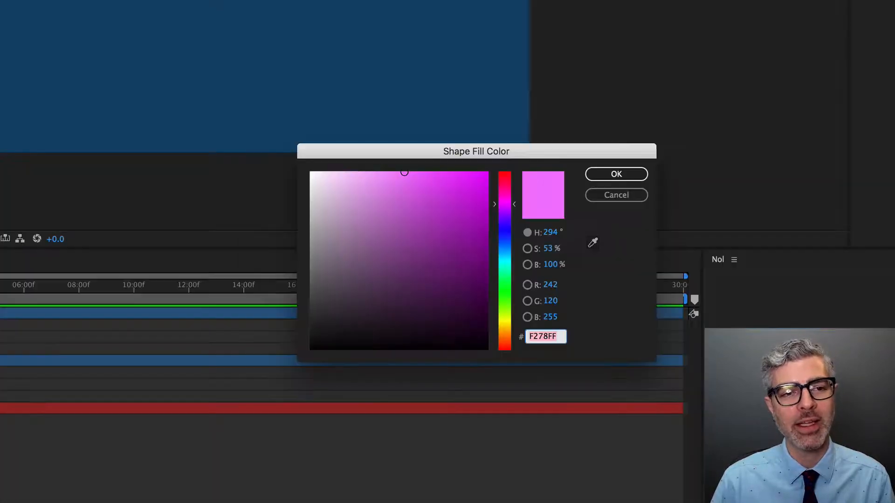
{"action": "left_click", "coordinate": [504, 278]}
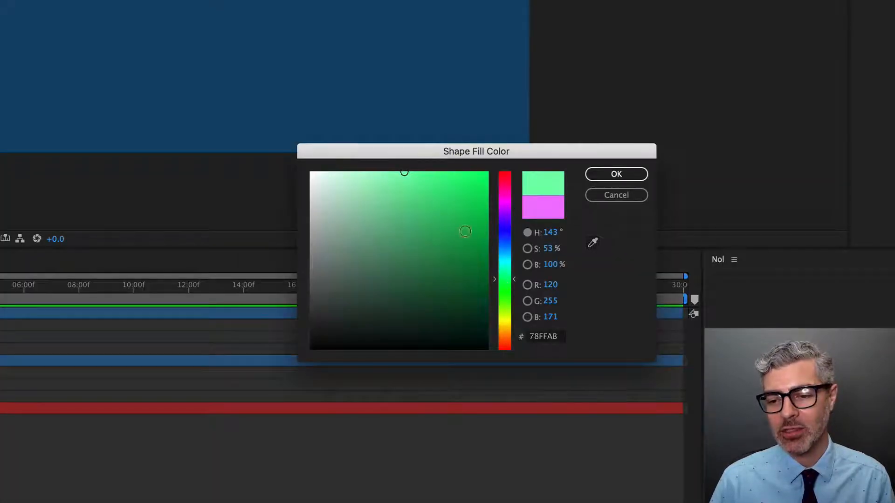
{"action": "left_click", "coordinate": [423, 218]}
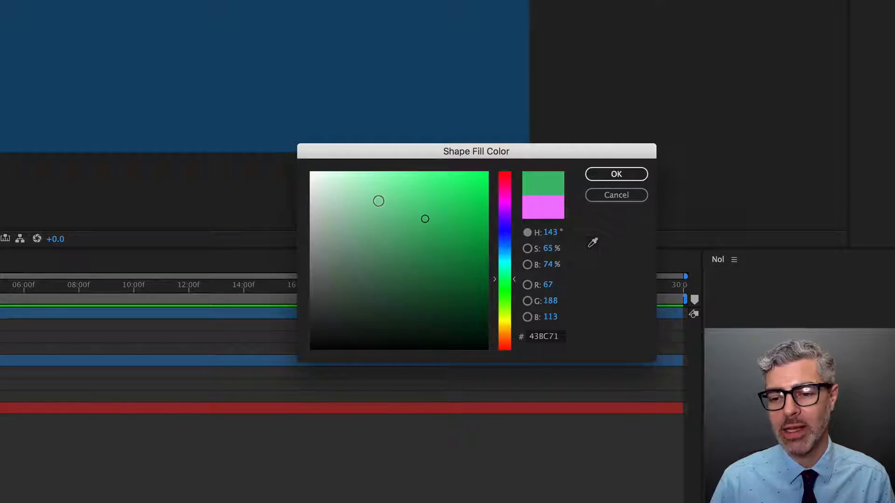
{"action": "left_click", "coordinate": [375, 187]}
{"action": "left_click", "coordinate": [625, 175]}
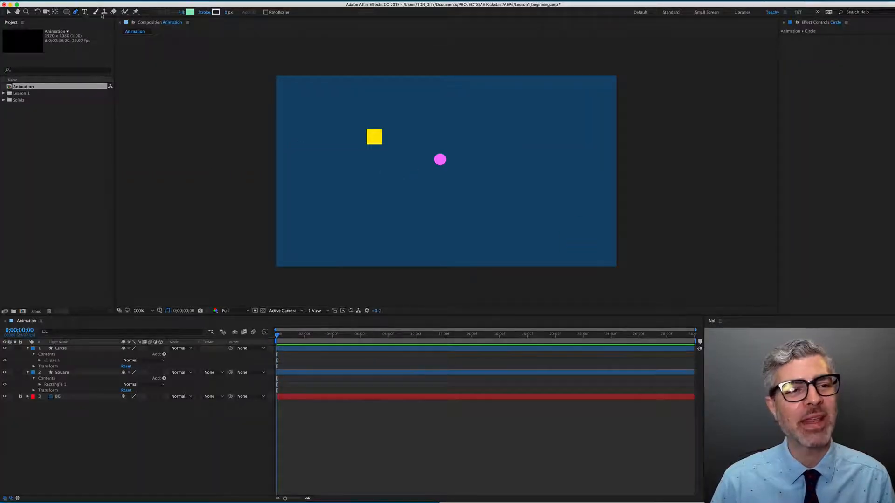
Draw a closed green polygon with a notch facing the pink circle, in the right half of the frame
{"action": "left_click", "coordinate": [488, 129]}
{"action": "left_click", "coordinate": [527, 138]}
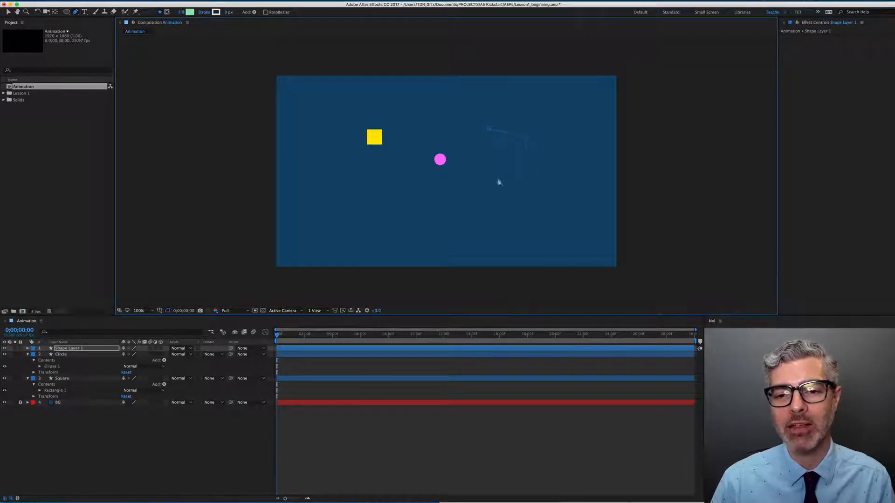
{"action": "left_click", "coordinate": [467, 171]}
{"action": "left_click", "coordinate": [460, 123]}
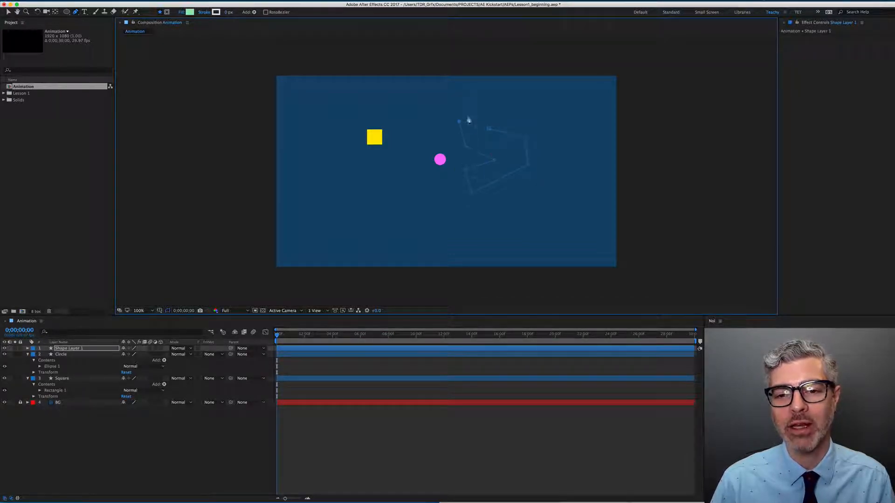
{"action": "left_click", "coordinate": [489, 129]}
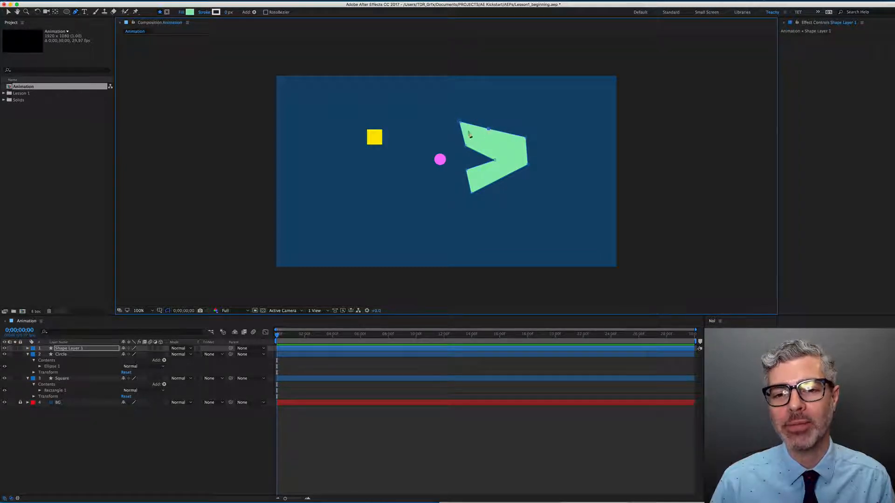
Undo back to the polygon's open path, place a new upper-left corner point and close the shape again
{"action": "key", "text": "super+z"}
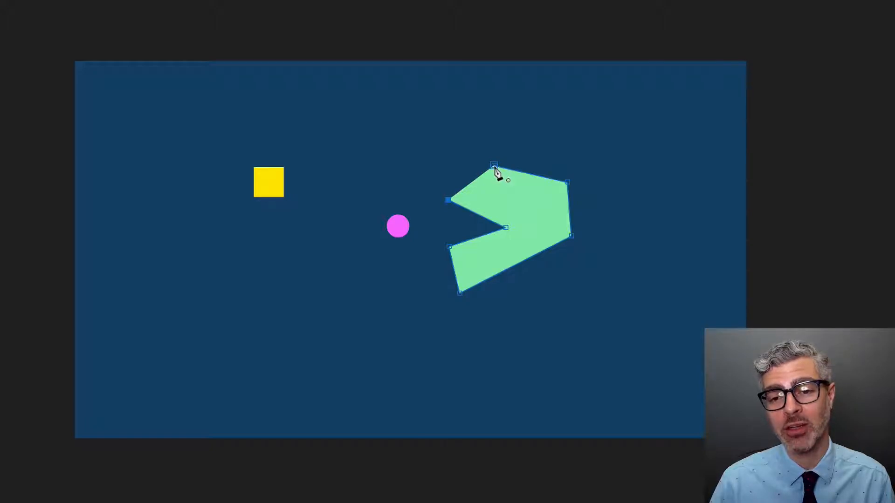
{"action": "left_click", "coordinate": [454, 150]}
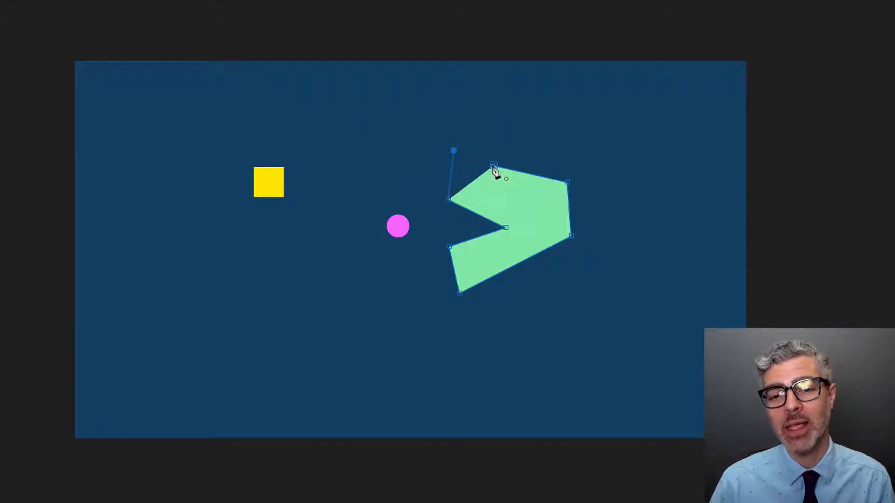
{"action": "left_click", "coordinate": [494, 166]}
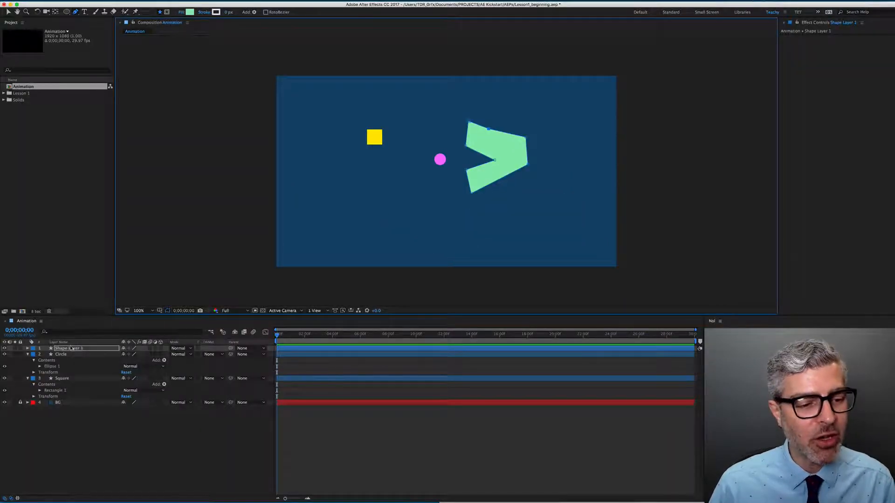
Rename the green shape's layer Polygon
{"action": "left_click", "coordinate": [71, 349]}
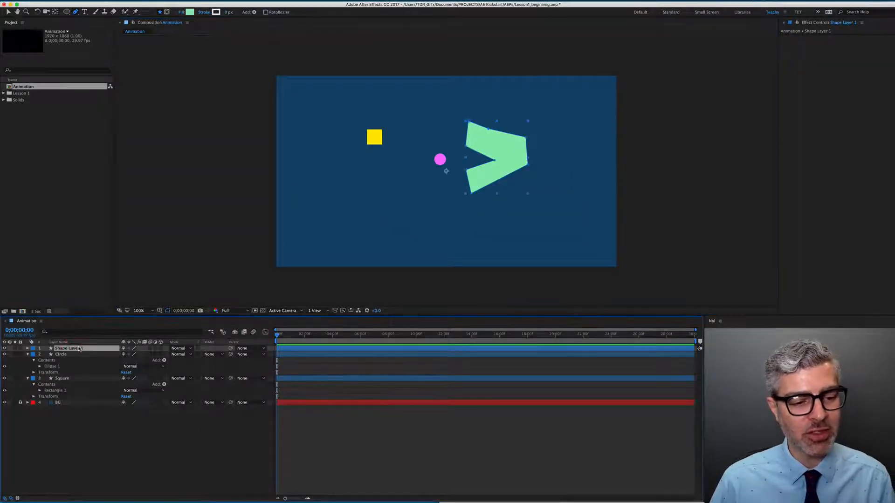
{"action": "key", "text": "shift+Return"}
{"action": "type", "text": "Polygon"}
{"action": "key", "text": "Return"}
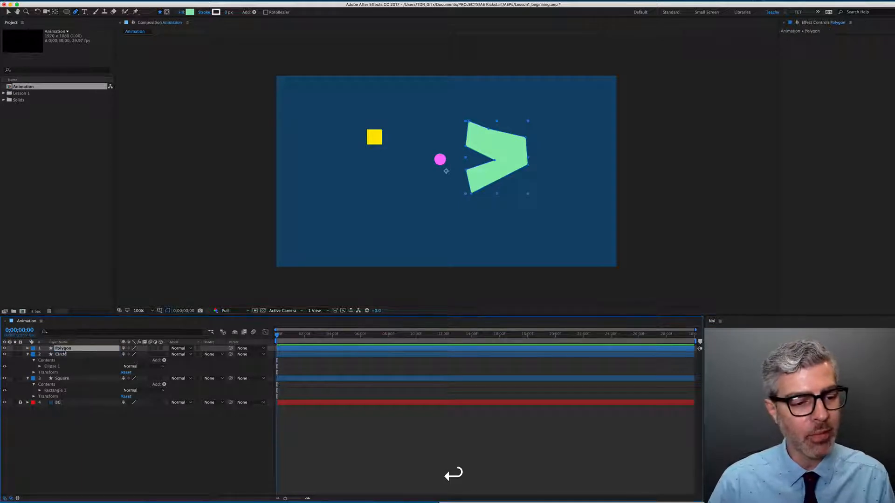
Collapse the properties of the Circle and Square layers and deselect all layers
{"action": "left_click", "coordinate": [27, 354]}
{"action": "left_click", "coordinate": [27, 360]}
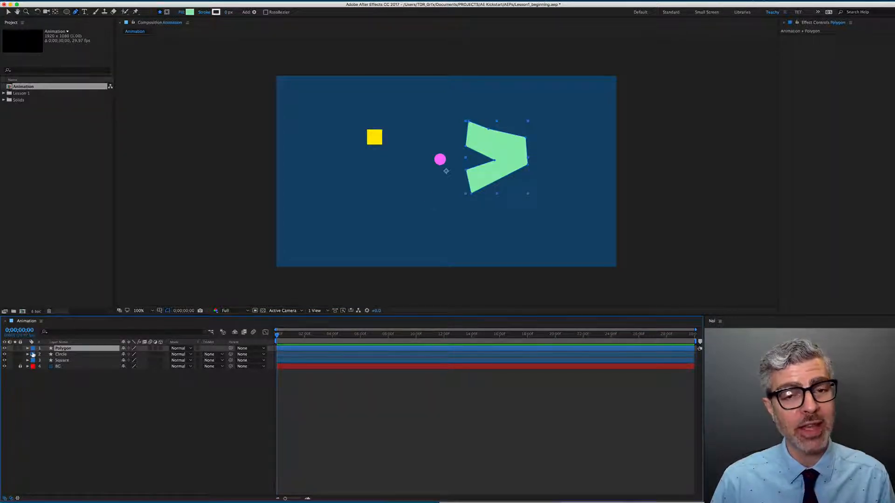
{"action": "left_click", "coordinate": [21, 427]}
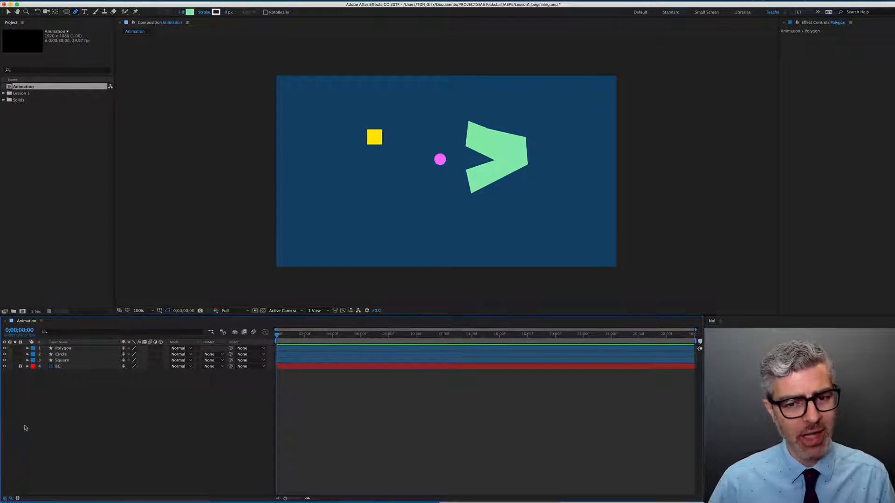
Scrub through the timeline and back, and select the Polygon, Circle and Square layers in turn to examine their bars
{"action": "left_click_drag", "start_coordinate": [313, 339], "coordinate": [641, 357]}
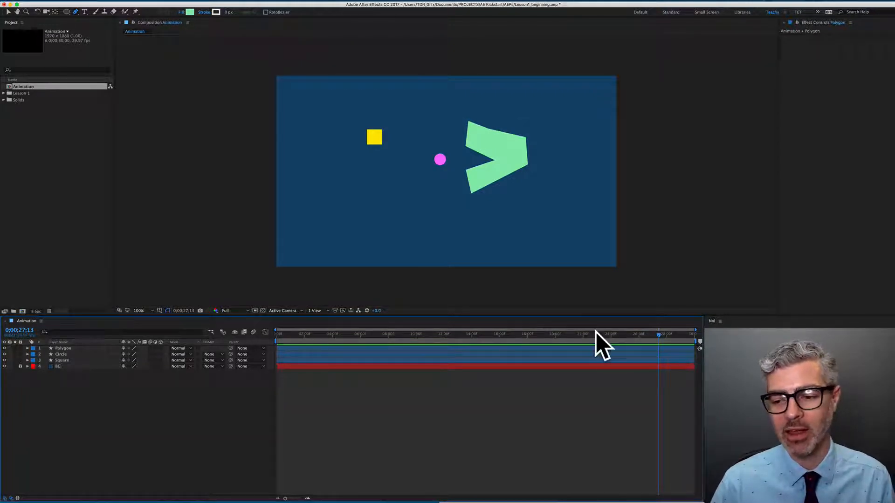
{"action": "left_click_drag", "start_coordinate": [624, 337], "coordinate": [343, 350]}
{"action": "left_click", "coordinate": [311, 349]}
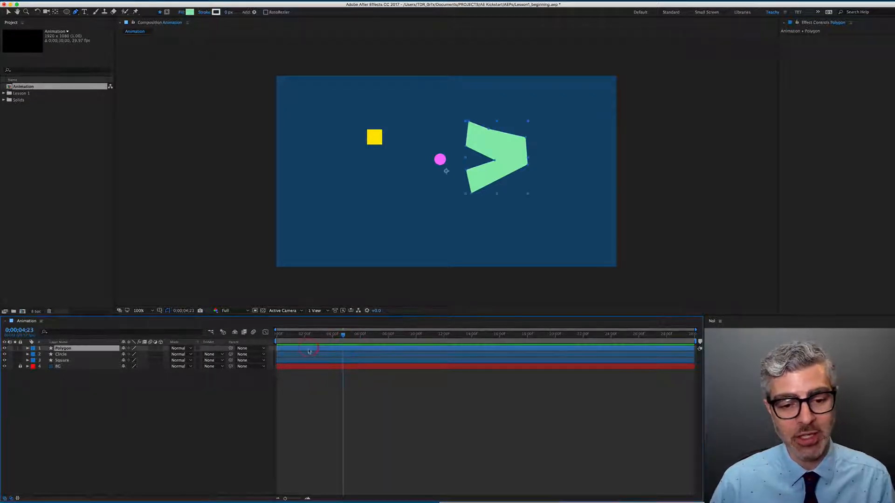
{"action": "left_click", "coordinate": [306, 355]}
{"action": "left_click", "coordinate": [310, 360]}
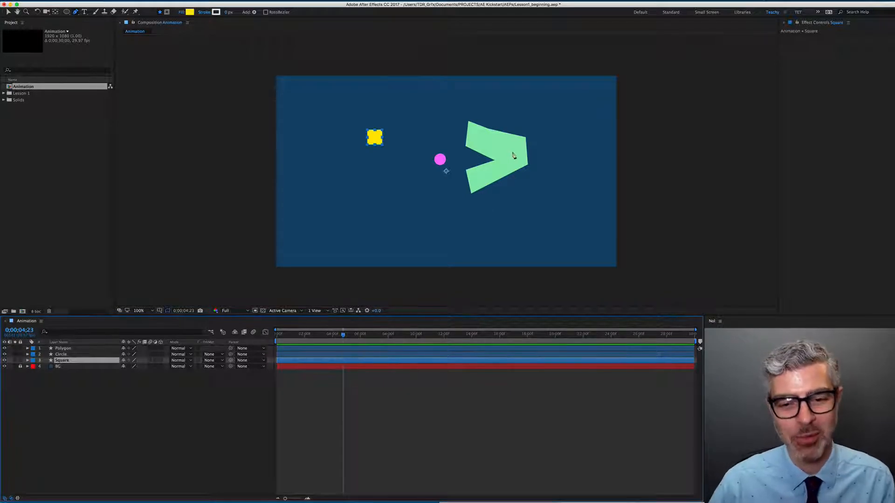
Select the green polygon with the Selection tool and set its layer label color to Green
{"action": "key", "text": "v"}
{"action": "left_click", "coordinate": [498, 144]}
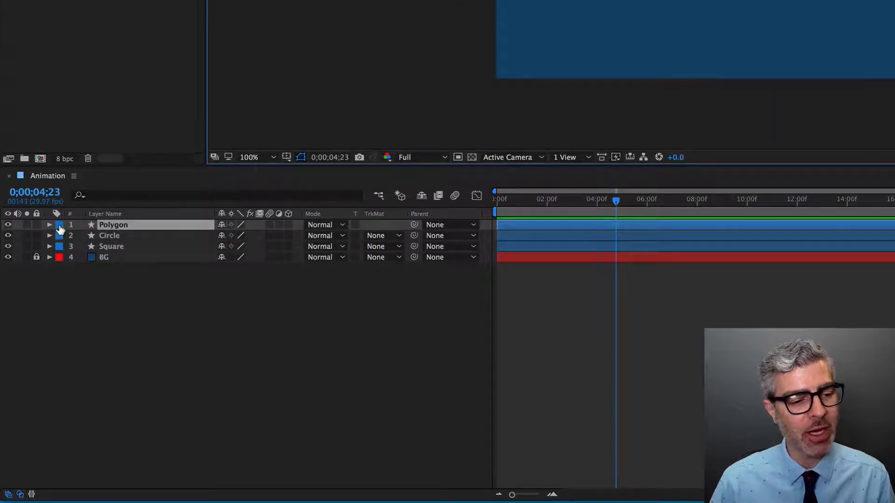
{"action": "left_click", "coordinate": [59, 226]}
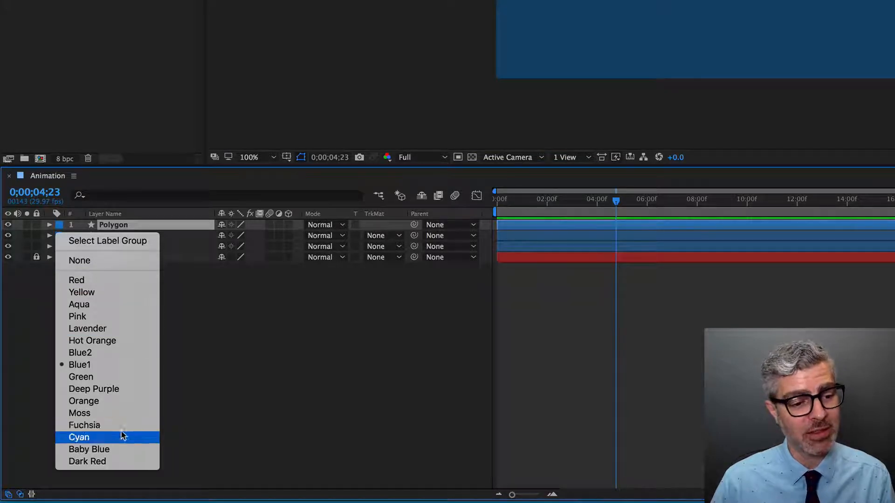
{"action": "left_click", "coordinate": [74, 381]}
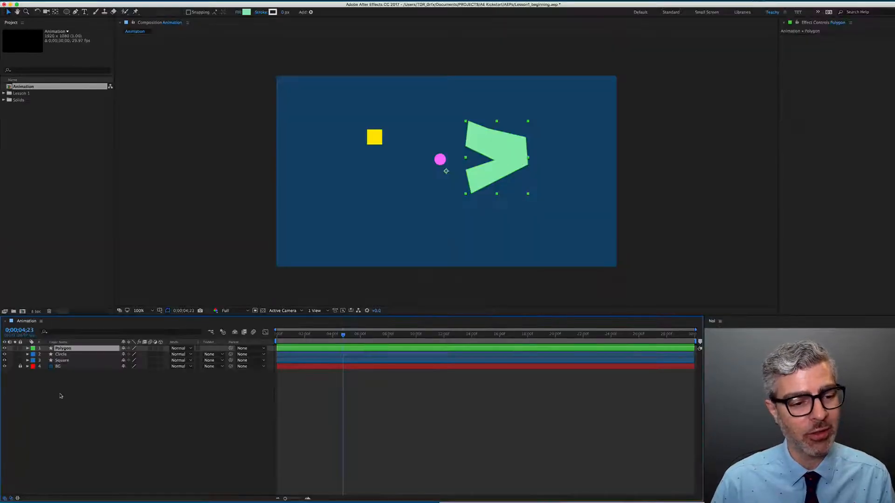
Set the Circle layer's label color to Pink and the Square layer's label color to Yellow
{"action": "left_click", "coordinate": [61, 354]}
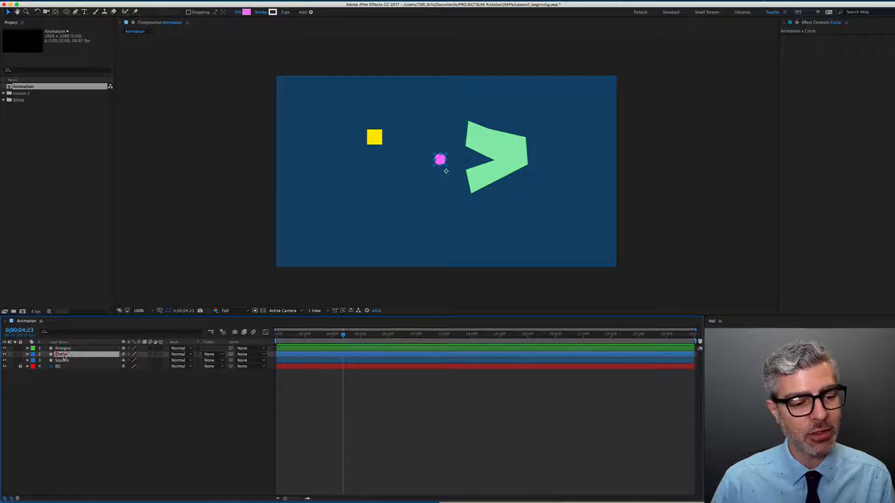
{"action": "left_click", "coordinate": [32, 354]}
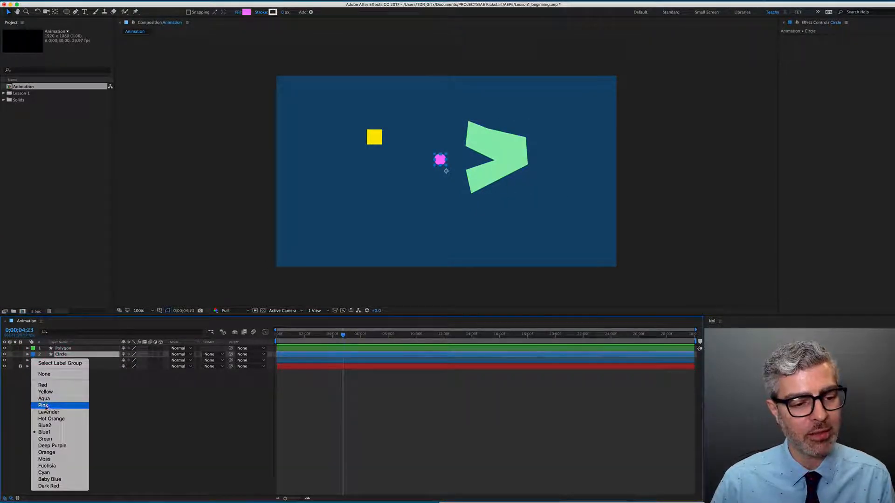
{"action": "left_click", "coordinate": [44, 406]}
{"action": "left_click", "coordinate": [59, 361]}
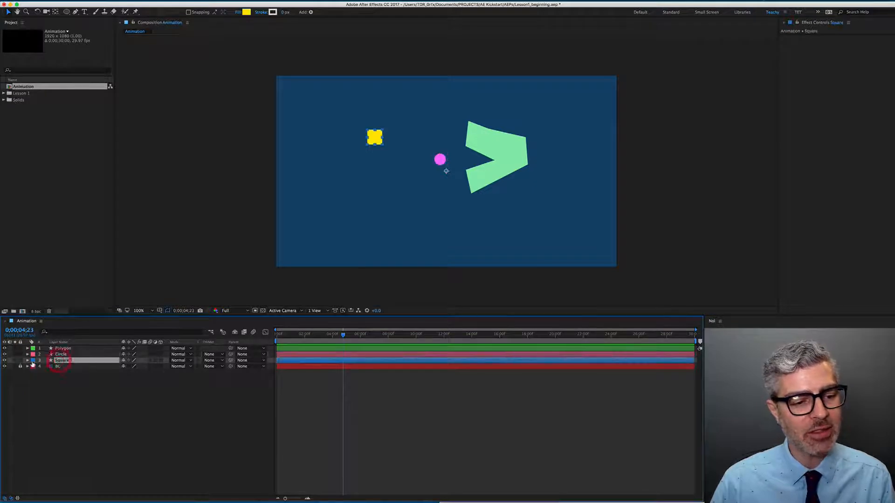
{"action": "left_click", "coordinate": [33, 362]}
{"action": "left_click", "coordinate": [43, 399]}
Unlock the BG layer, set its label color to Blue2 and lock it again
{"action": "left_click", "coordinate": [20, 374]}
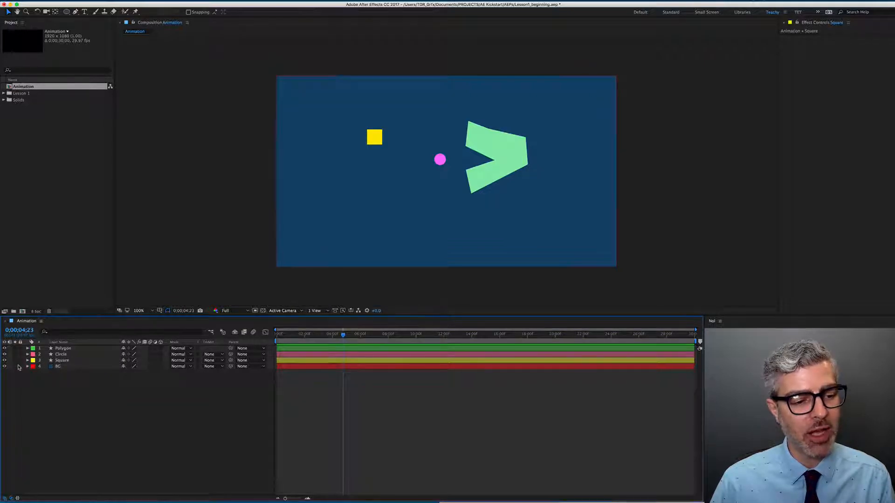
{"action": "left_click", "coordinate": [59, 366]}
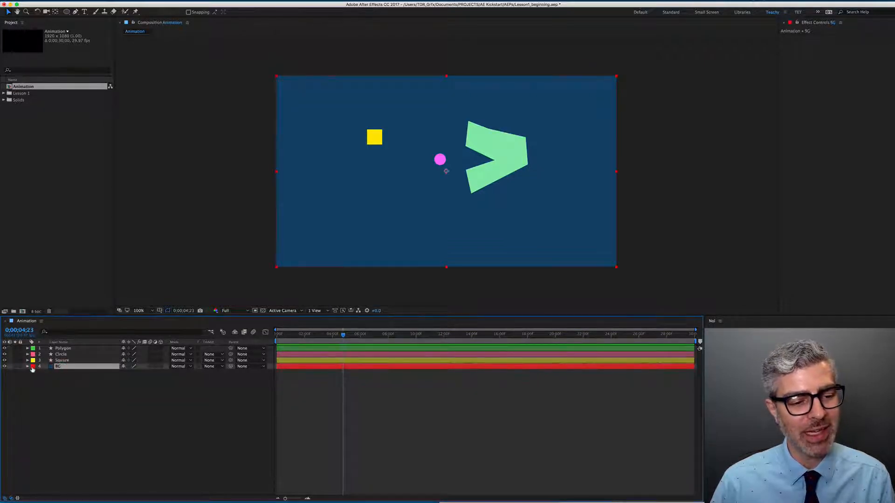
{"action": "left_click", "coordinate": [32, 366]}
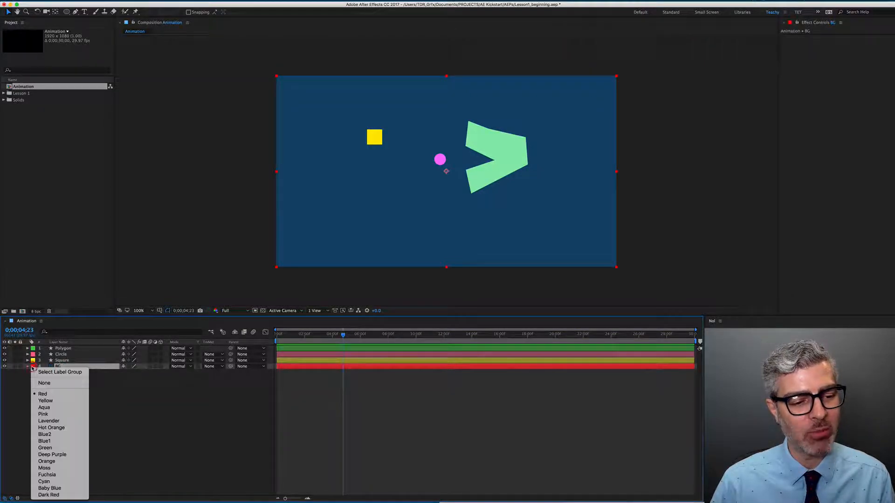
{"action": "left_click", "coordinate": [56, 434]}
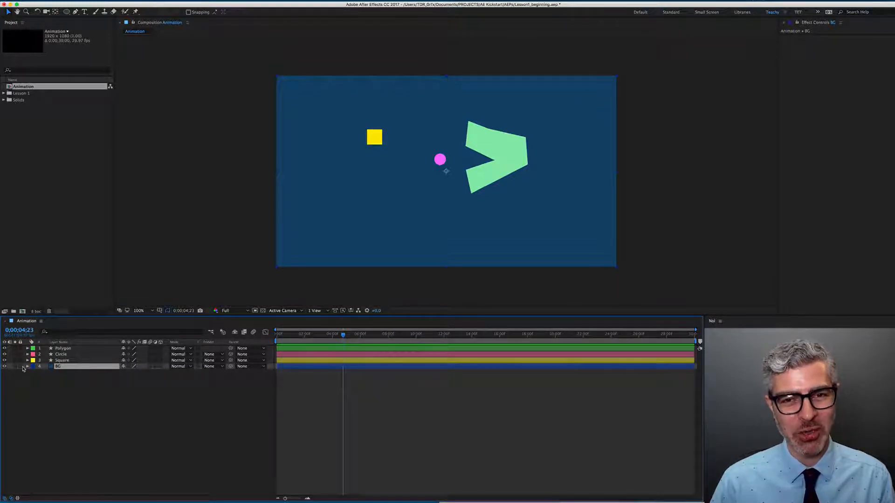
{"action": "left_click", "coordinate": [20, 367]}
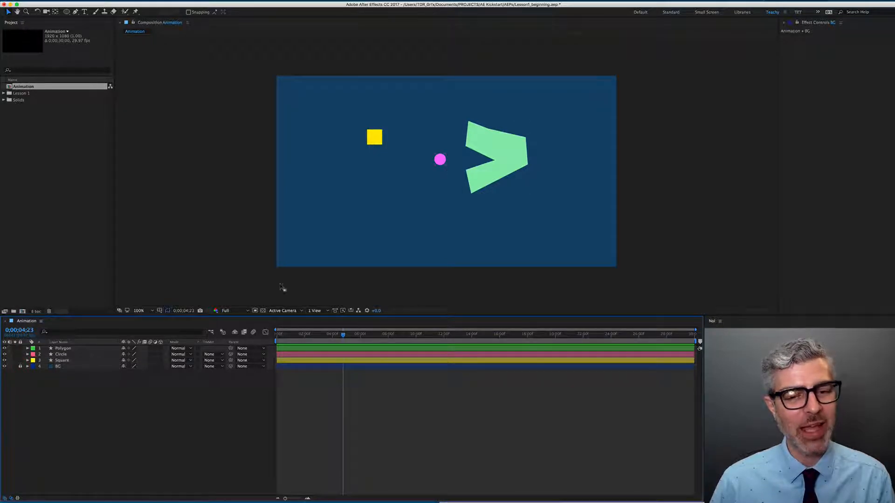
Select the Polygon and Circle layers in turn to check their new label colors
{"action": "left_click", "coordinate": [382, 392]}
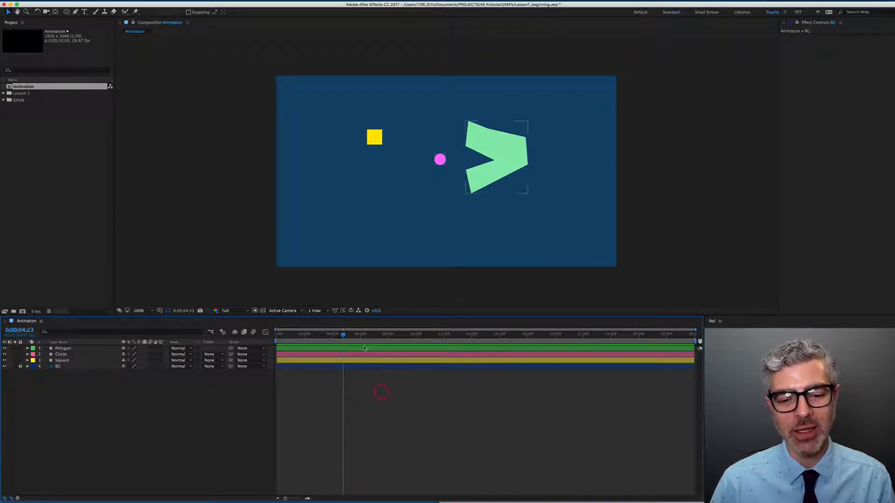
{"action": "left_click", "coordinate": [364, 348]}
{"action": "left_click", "coordinate": [395, 354]}
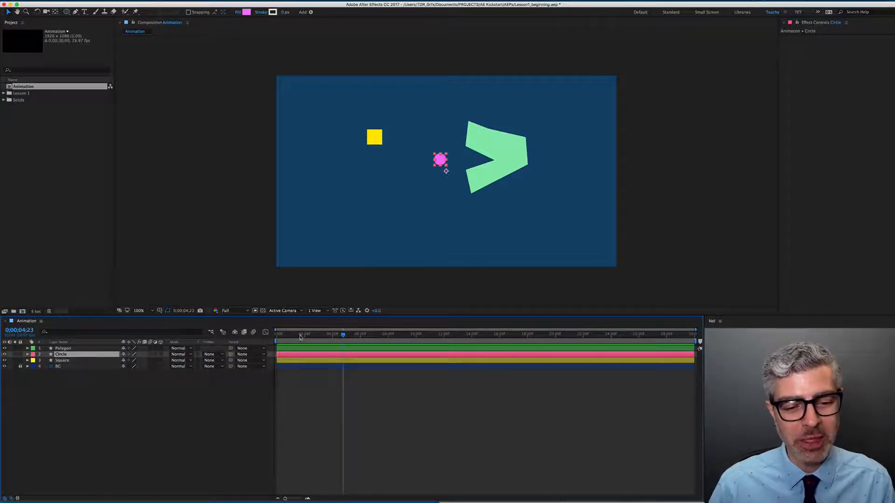
Return the playhead to 0;00;00;00 and expand the Polygon layer to show its Contents and Transform groups
{"action": "left_click_drag", "start_coordinate": [296, 335], "coordinate": [268, 337]}
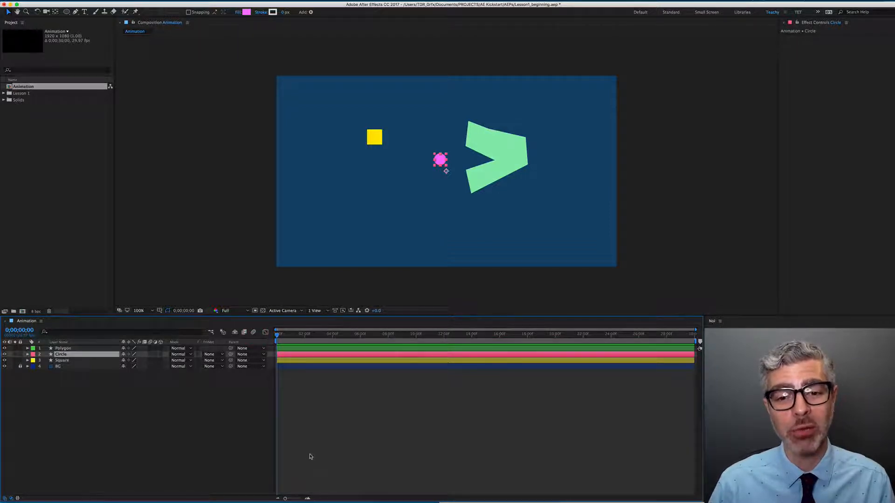
{"action": "left_click", "coordinate": [63, 349]}
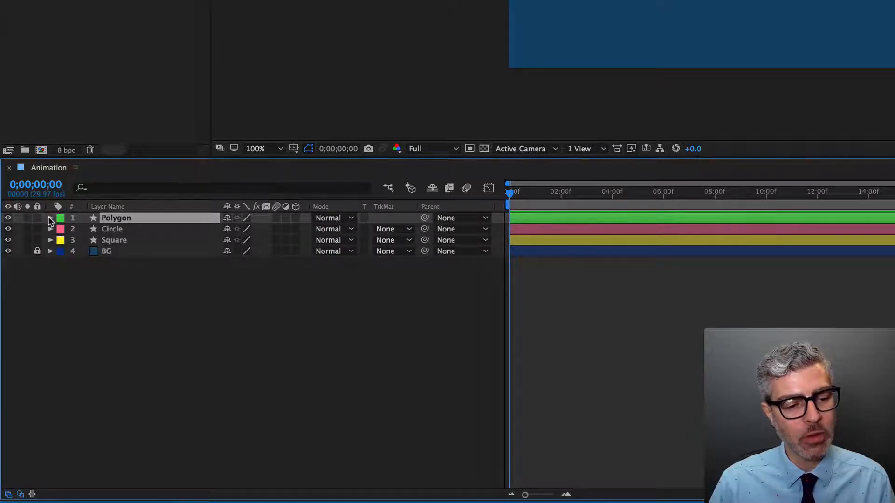
{"action": "left_click", "coordinate": [50, 219]}
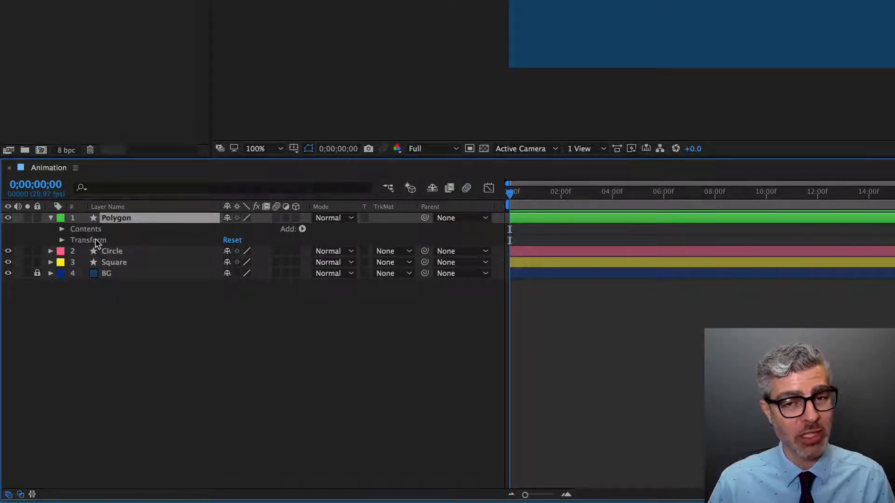
Reveal the Polygon layer's Transform properties, highlighting Anchor Point, and hide the Circle and Square layers to inspect its anchor point
{"action": "left_click", "coordinate": [62, 240]}
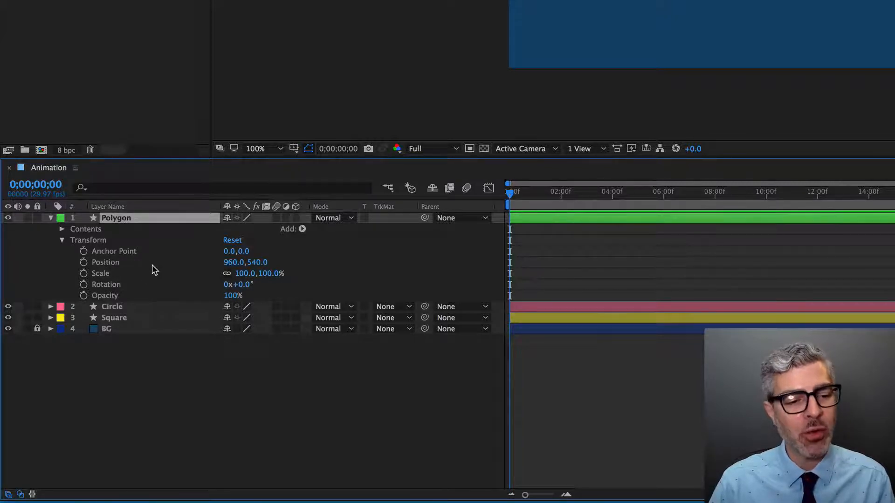
{"action": "left_click", "coordinate": [106, 252]}
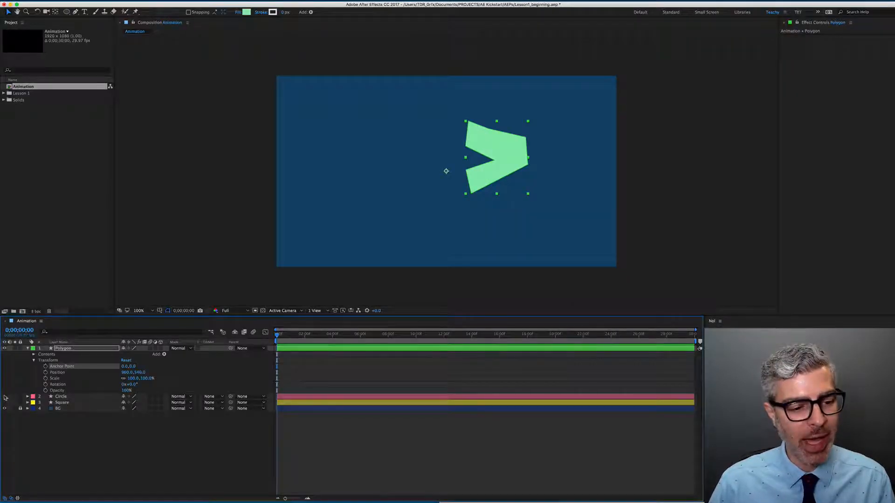
{"action": "left_click_drag", "start_coordinate": [4, 396], "coordinate": [5, 403]}
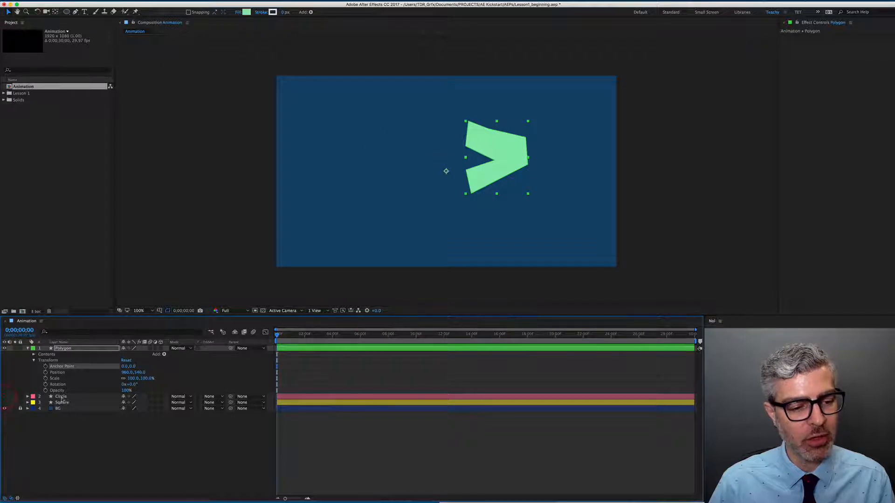
{"action": "scroll", "coordinate": [478, 164], "scroll_direction": "up", "scroll_amount": 1}
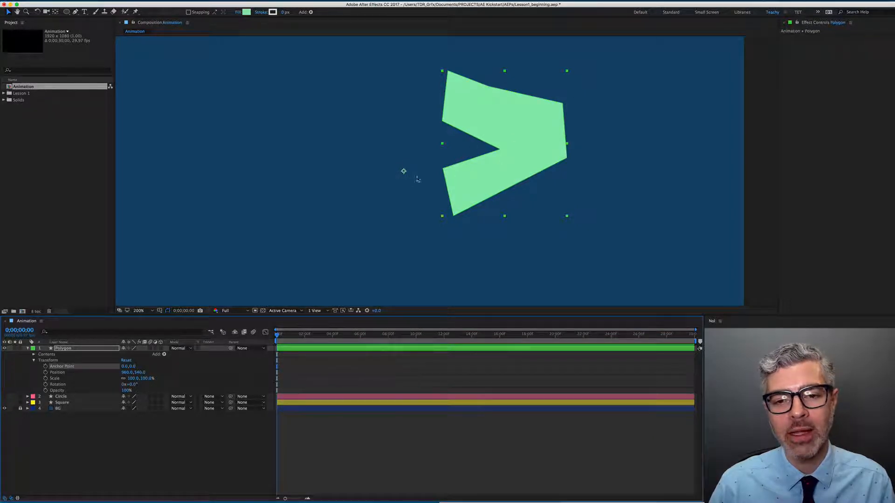
{"action": "key", "text": "alt"}
{"action": "scroll", "coordinate": [407, 180], "scroll_direction": "down", "scroll_amount": 1}
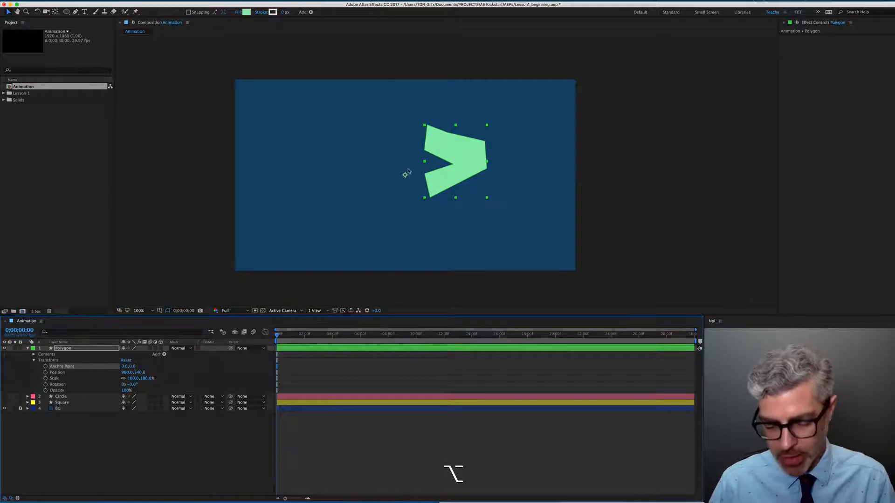
Display the Title/Action Safe guides and check the Polygon's anchor point against the composition's center mark
{"action": "left_click", "coordinate": [161, 311]}
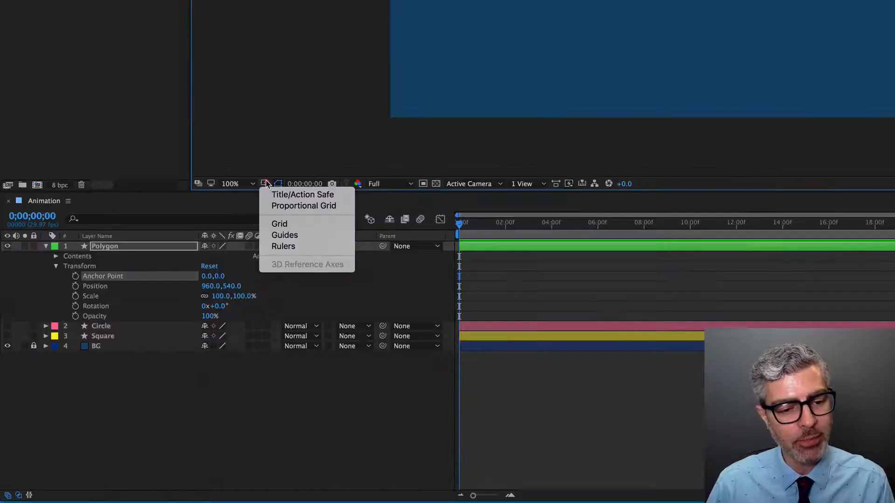
{"action": "left_click", "coordinate": [298, 194]}
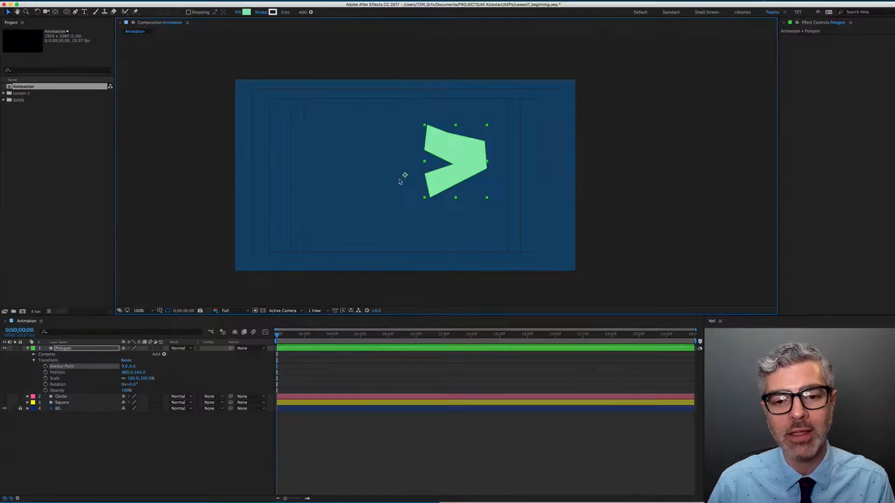
{"action": "scroll", "coordinate": [407, 177], "scroll_direction": "up", "scroll_amount": 5}
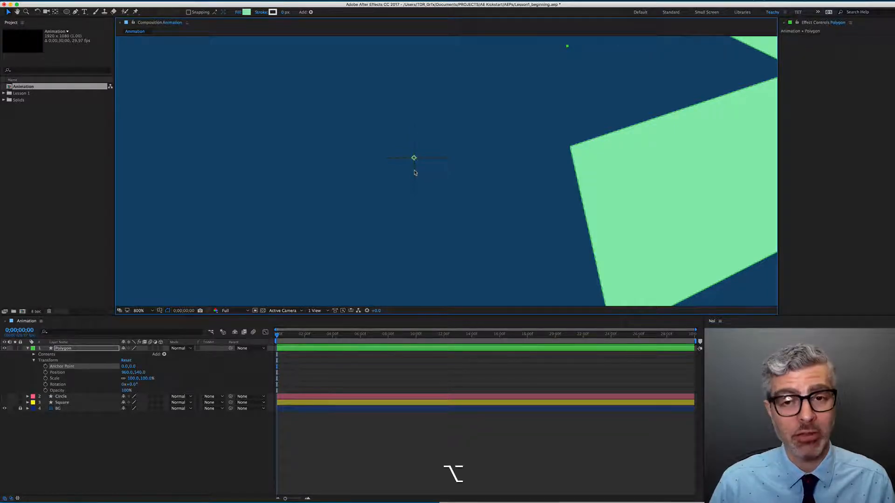
{"action": "scroll", "coordinate": [415, 169], "scroll_direction": "down", "scroll_amount": 3}
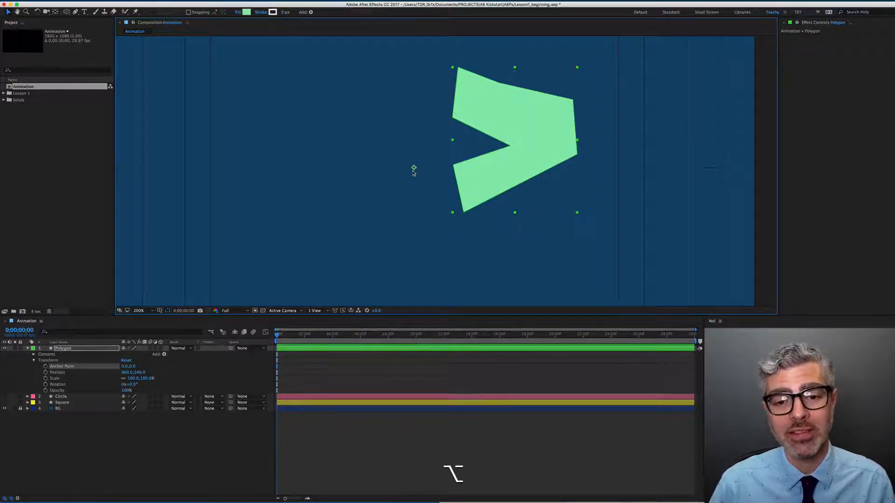
{"action": "scroll", "coordinate": [413, 171], "scroll_direction": "down", "scroll_amount": 1}
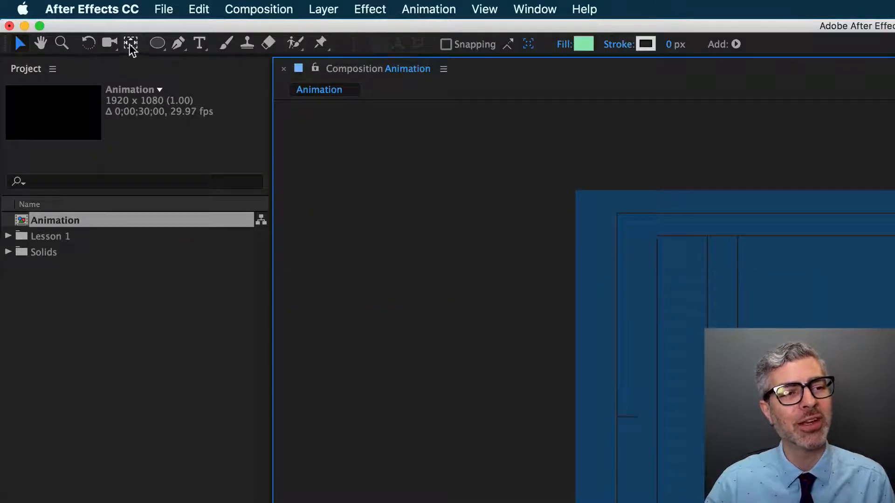
Try moving the Polygon's anchor point with the Pan Behind tool, undo it and return to the Selection tool
{"action": "left_click", "coordinate": [132, 47]}
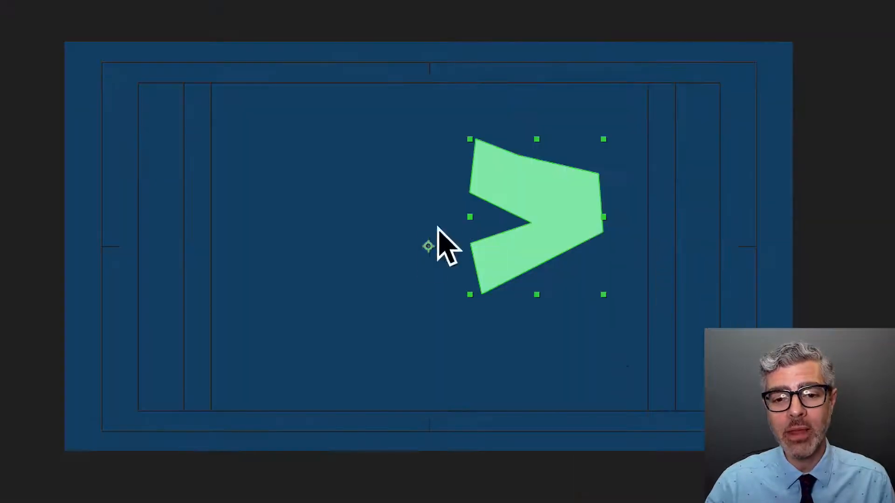
{"action": "left_click_drag", "start_coordinate": [480, 232], "coordinate": [413, 240]}
{"action": "key", "text": "super+z"}
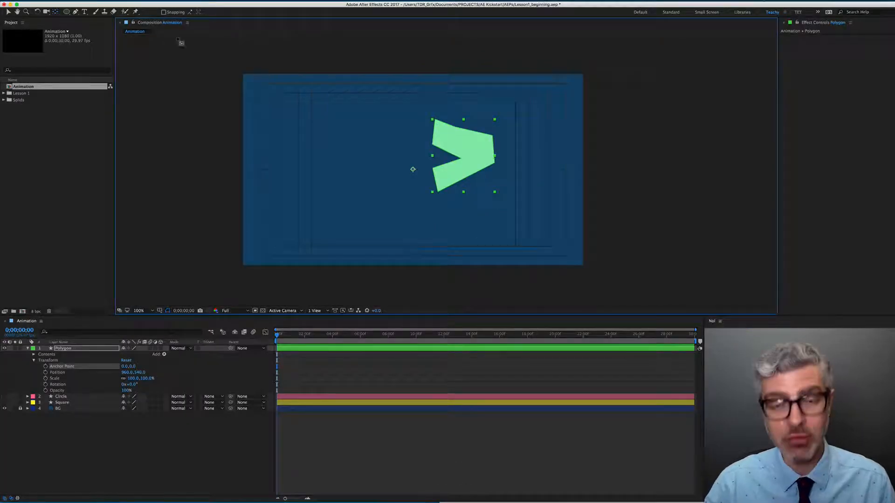
{"action": "key", "text": "v"}
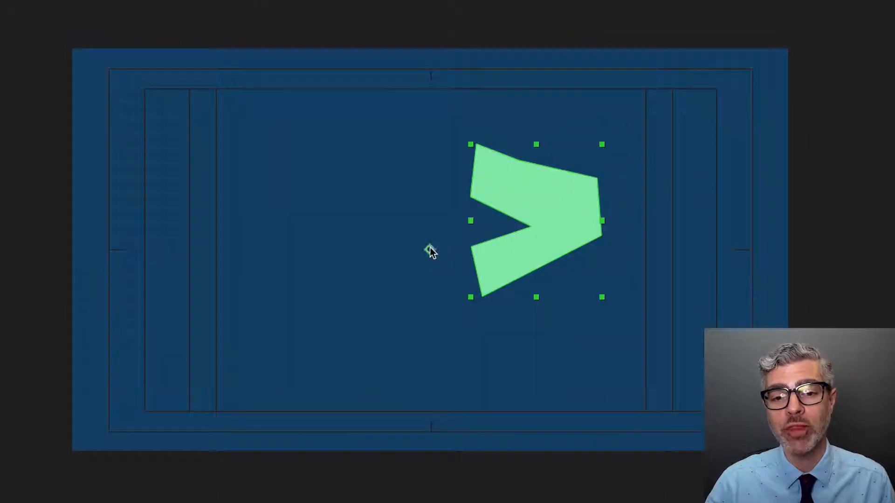
Try moving the whole Polygon layer by its anchor point in the composition view, and undo the move
{"action": "mouse_move", "coordinate": [413, 171]}
{"action": "left_mouse_down"}
{"action": "mouse_move", "coordinate": [405, 162]}
{"action": "mouse_move", "coordinate": [384, 191]}
{"action": "mouse_move", "coordinate": [416, 172]}
{"action": "left_mouse_up"}
{"action": "left_click_drag", "start_coordinate": [436, 254], "coordinate": [408, 290]}
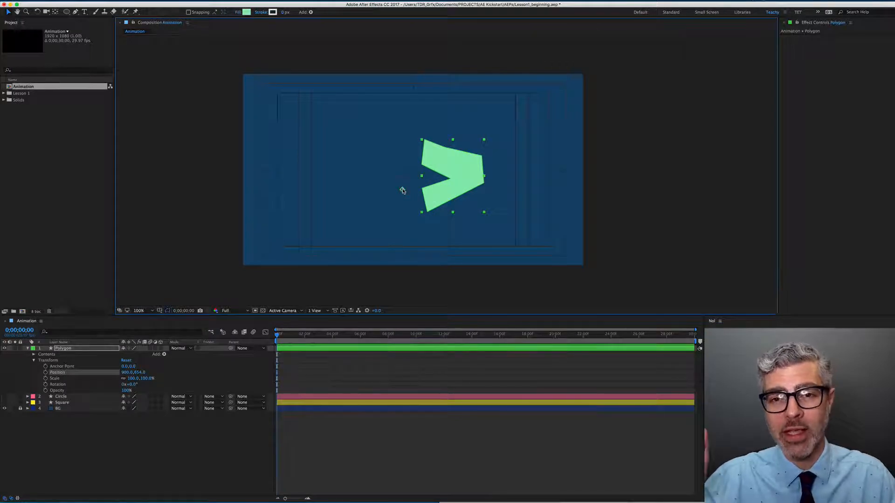
{"action": "key", "text": "cmd+z"}
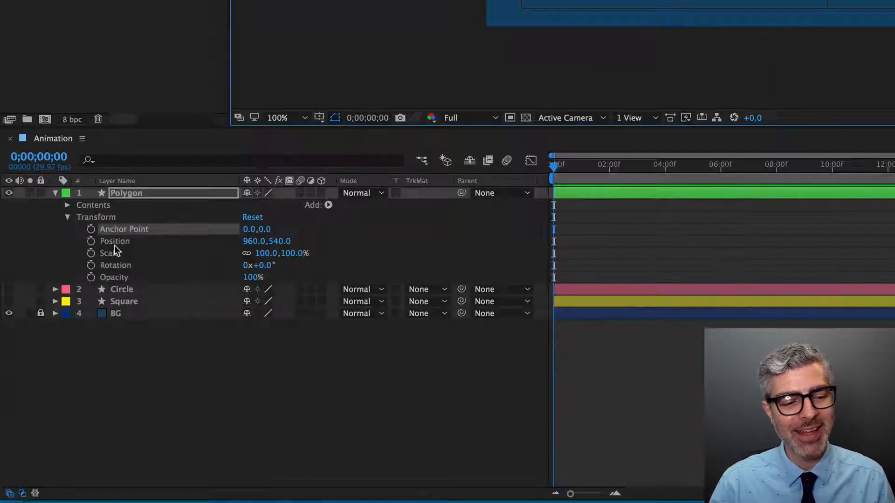
Highlight the Polygon's Position property, try moving the layer to different spots in the composition, and undo the moves
{"action": "left_click", "coordinate": [58, 373]}
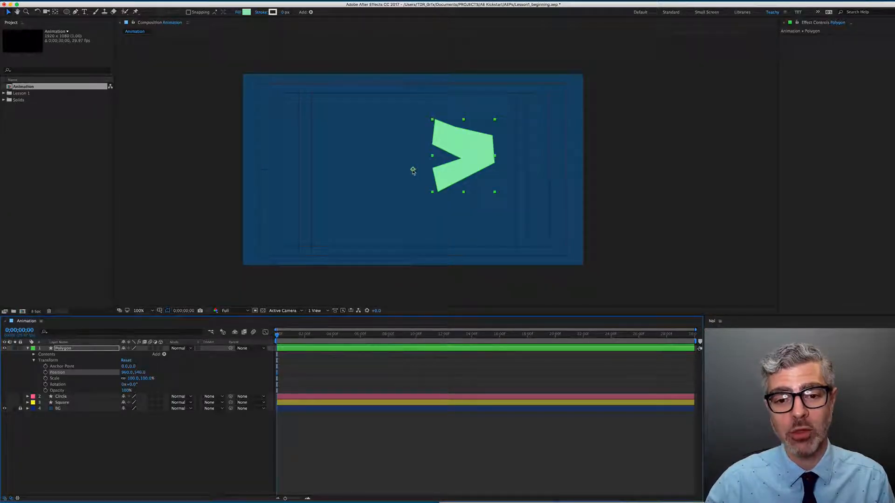
{"action": "left_click_drag", "start_coordinate": [413, 171], "coordinate": [353, 181]}
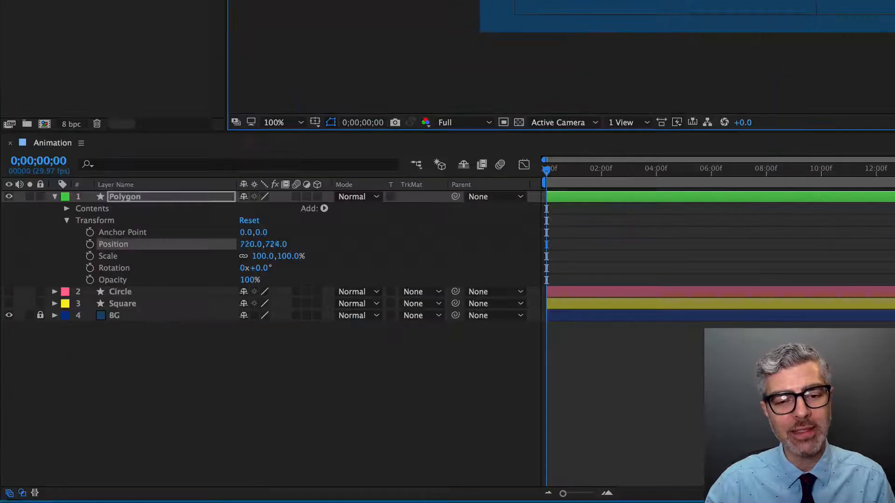
{"action": "left_click_drag", "start_coordinate": [742, 0], "coordinate": [339, 159]}
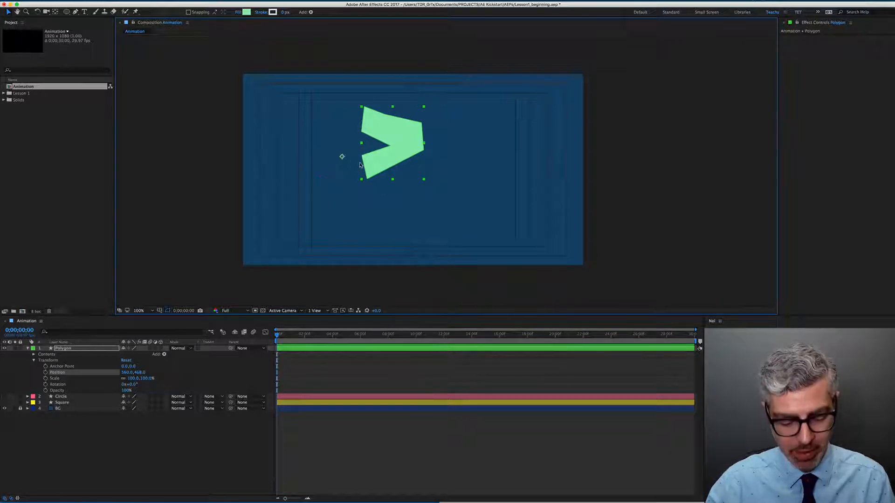
{"action": "key", "text": "super+z"}
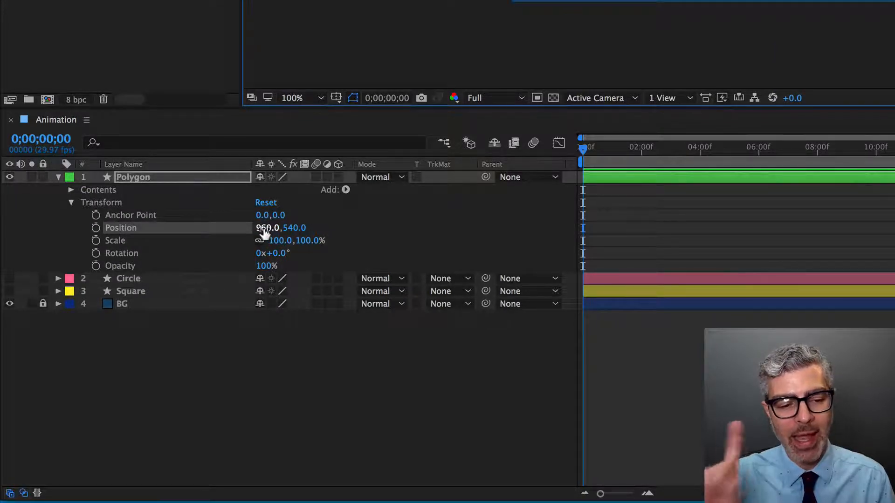
Vary the Polygon's horizontal and vertical Position values and settle the layer near the composition center at about 689, 606
{"action": "left_click_drag", "start_coordinate": [265, 232], "coordinate": [509, 212]}
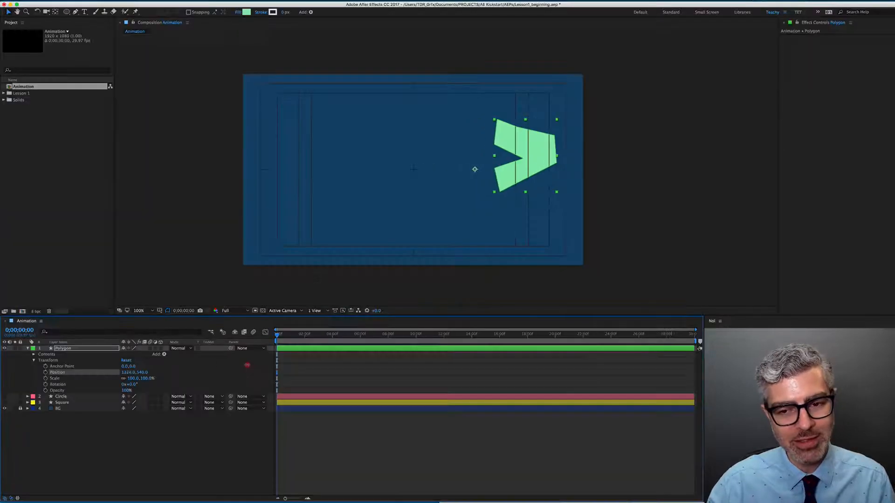
{"action": "left_click_drag", "start_coordinate": [247, 365], "coordinate": [48, 362]}
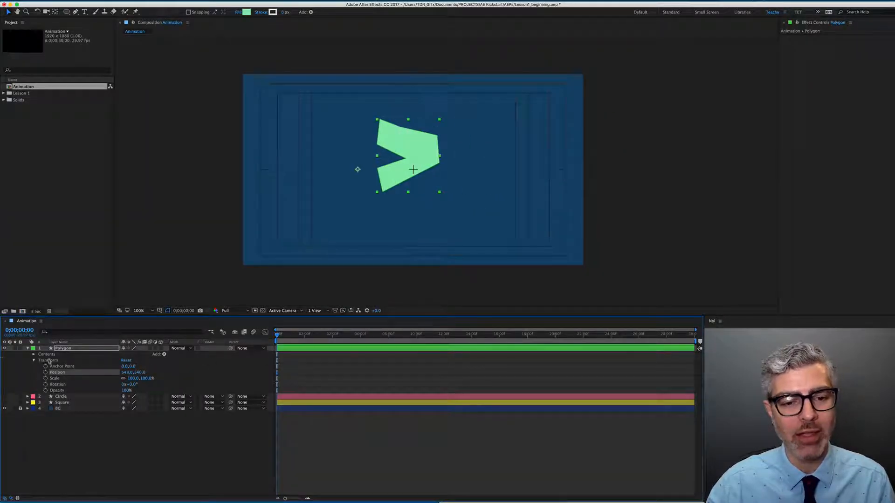
{"action": "mouse_move", "coordinate": [125, 372]}
{"action": "left_mouse_down"}
{"action": "mouse_move", "coordinate": [28, 372]}
{"action": "mouse_move", "coordinate": [131, 383]}
{"action": "left_mouse_up"}
{"action": "left_click_drag", "start_coordinate": [181, 372], "coordinate": [200, 372]}
{"action": "left_click_drag", "start_coordinate": [142, 373], "coordinate": [258, 348]}
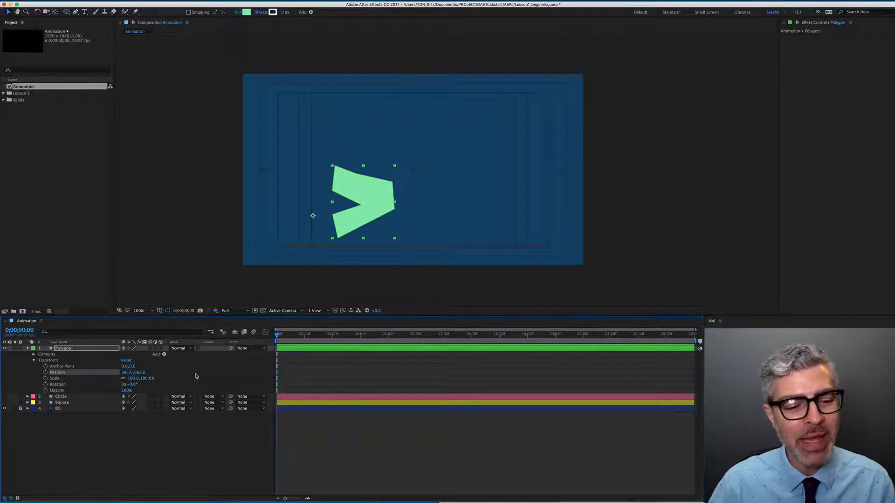
{"action": "left_click_drag", "start_coordinate": [127, 373], "coordinate": [169, 379]}
{"action": "left_click_drag", "start_coordinate": [497, 205], "coordinate": [436, 171]}
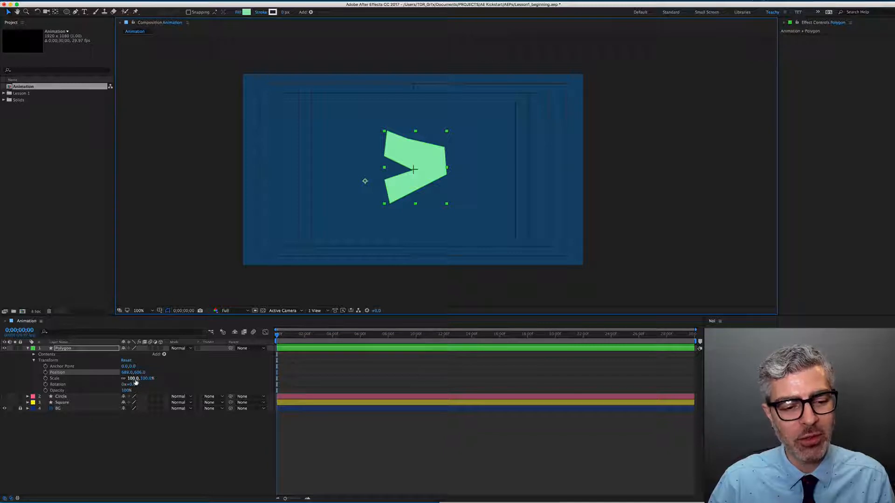
Shrink the Polygon to about 4% scale and set its Scale to 0%
{"action": "left_click_drag", "start_coordinate": [136, 382], "coordinate": [102, 381]}
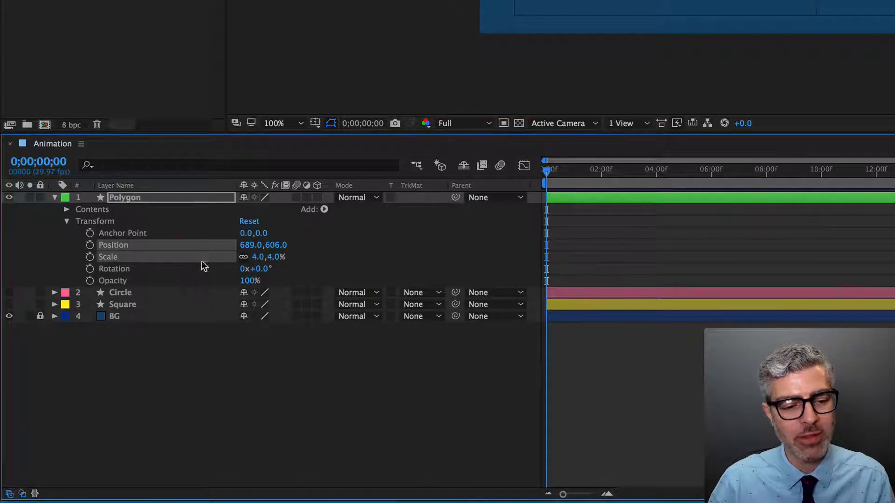
{"action": "left_click", "coordinate": [261, 257]}
{"action": "type", "text": "0"}
{"action": "key", "text": "Return"}
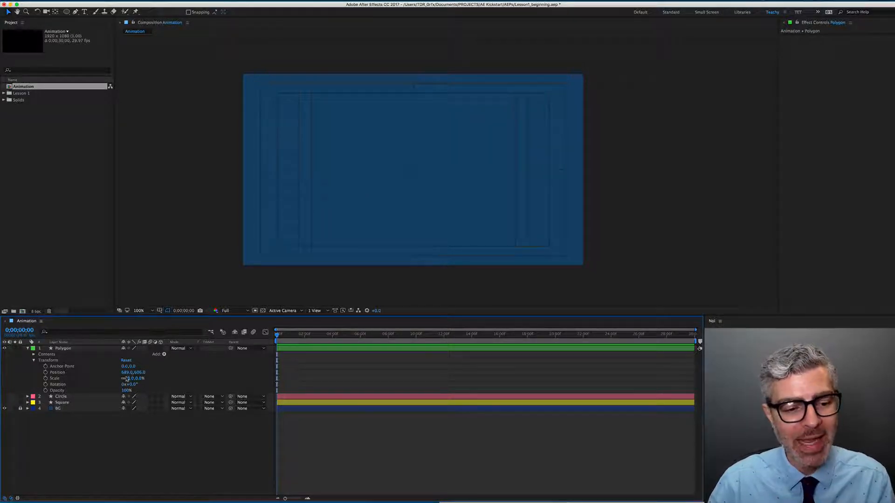
Enlarge the Polygon to about 90%, try shrinking it to 0% and undo, and flip it with a negative Scale of about -120%
{"action": "left_click_drag", "start_coordinate": [130, 379], "coordinate": [190, 371]}
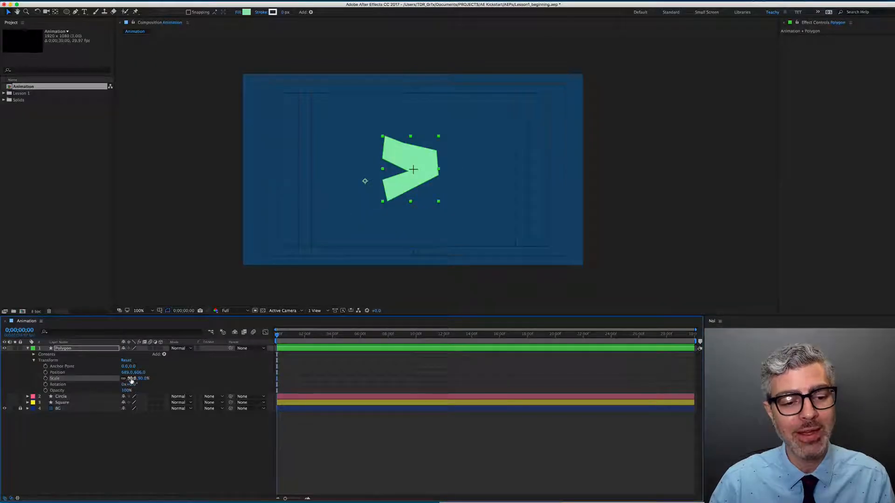
{"action": "left_click_drag", "start_coordinate": [132, 379], "coordinate": [103, 383]}
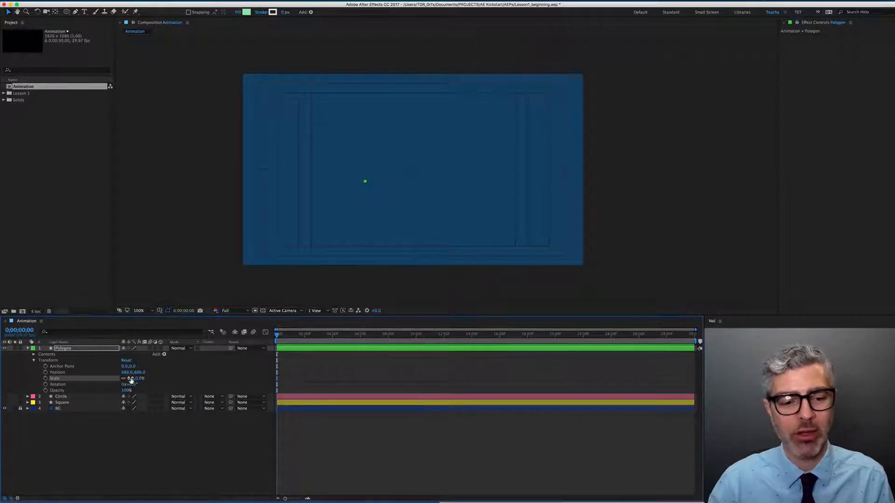
{"action": "key", "text": "super+z"}
{"action": "mouse_move", "coordinate": [134, 380]}
{"action": "left_mouse_down"}
{"action": "mouse_move", "coordinate": [78, 380]}
{"action": "mouse_move", "coordinate": [132, 375]}
{"action": "left_mouse_up"}
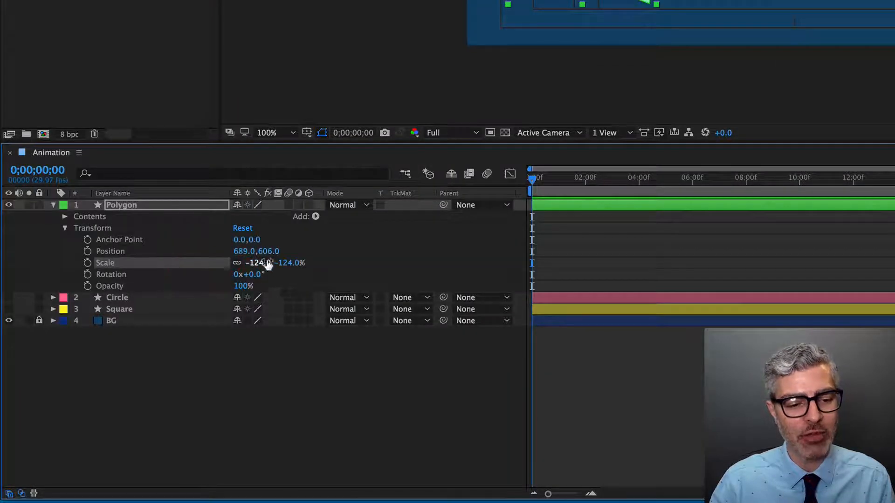
{"action": "left_click_drag", "start_coordinate": [262, 268], "coordinate": [338, 277]}
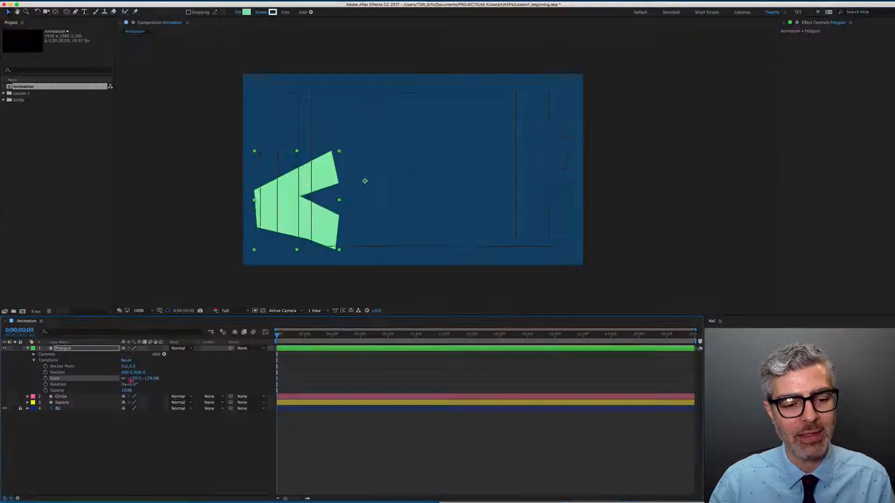
{"action": "left_click_drag", "start_coordinate": [176, 386], "coordinate": [149, 387]}
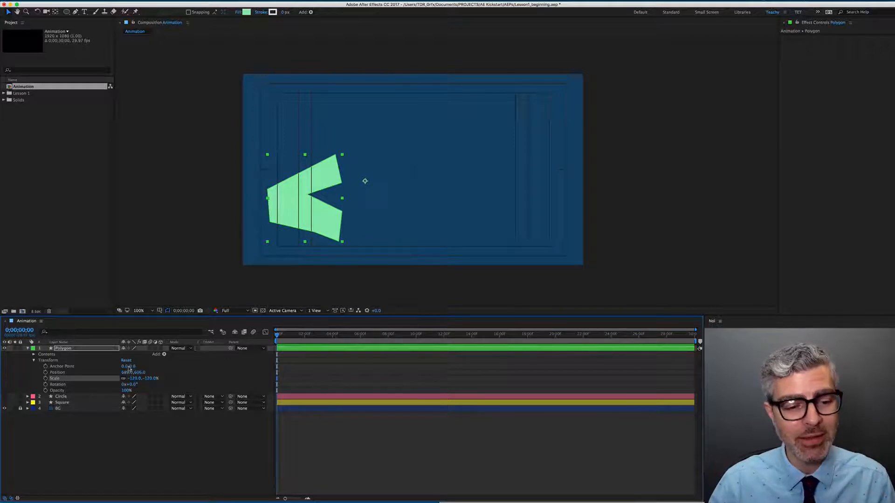
Set the Polygon's Scale to 100%
{"action": "left_click", "coordinate": [135, 379]}
{"action": "type", "text": "100"}
{"action": "key", "text": "Return"}
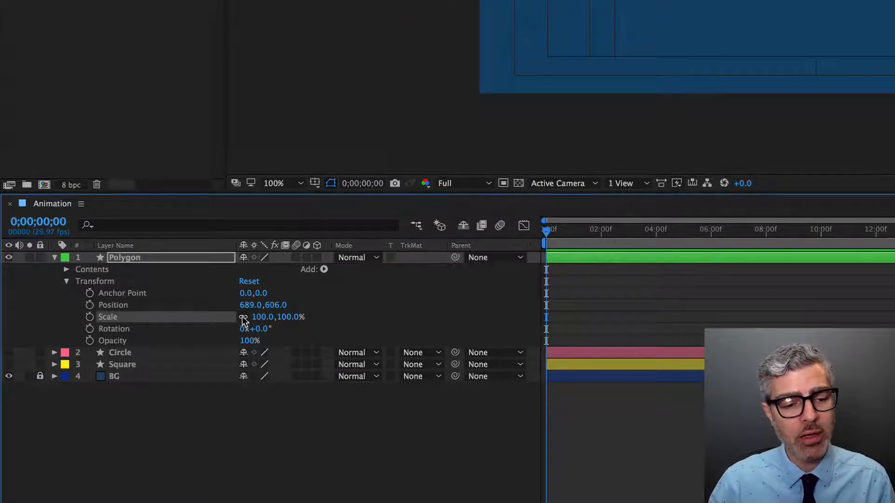
Unlink the Polygon's Scale proportions and stretch it to about 269% horizontally and 160% vertically
{"action": "left_click", "coordinate": [244, 318]}
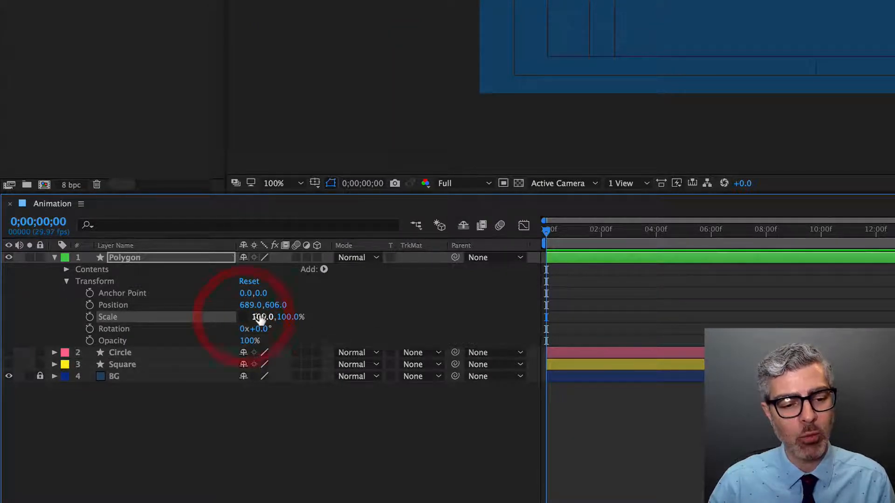
{"action": "left_click_drag", "start_coordinate": [262, 317], "coordinate": [375, 316]}
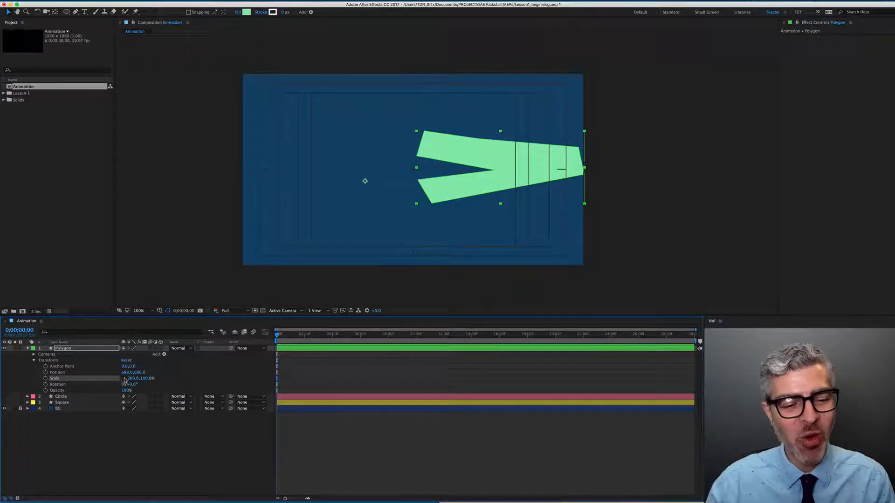
{"action": "mouse_move", "coordinate": [148, 380]}
{"action": "left_mouse_down"}
{"action": "mouse_move", "coordinate": [126, 379]}
{"action": "mouse_move", "coordinate": [163, 372]}
{"action": "left_mouse_up"}
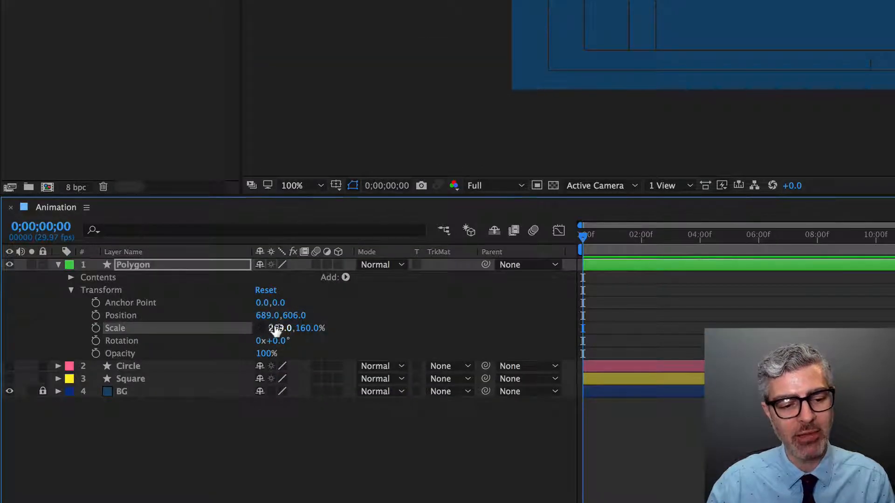
Set the Polygon's Scale to 100% horizontally and vertically and relink its proportions
{"action": "left_click", "coordinate": [281, 330]}
{"action": "type", "text": "100"}
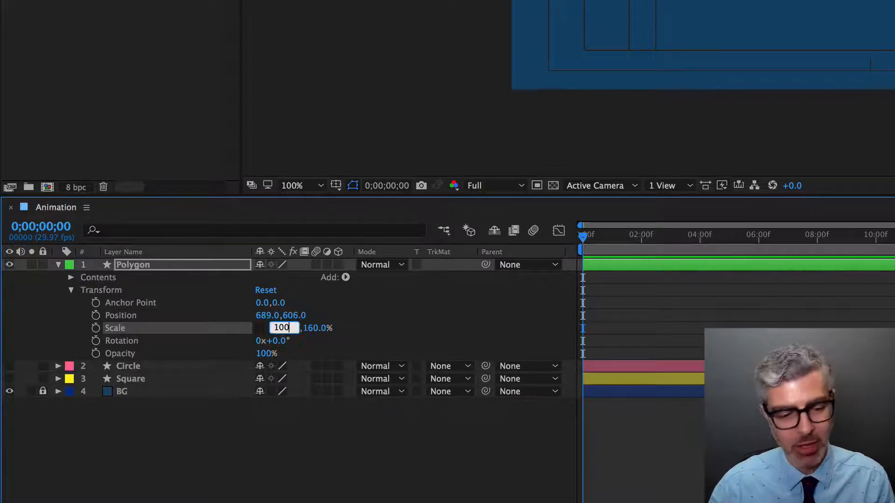
{"action": "key", "text": "Tab"}
{"action": "type", "text": "100"}
{"action": "key", "text": "Return"}
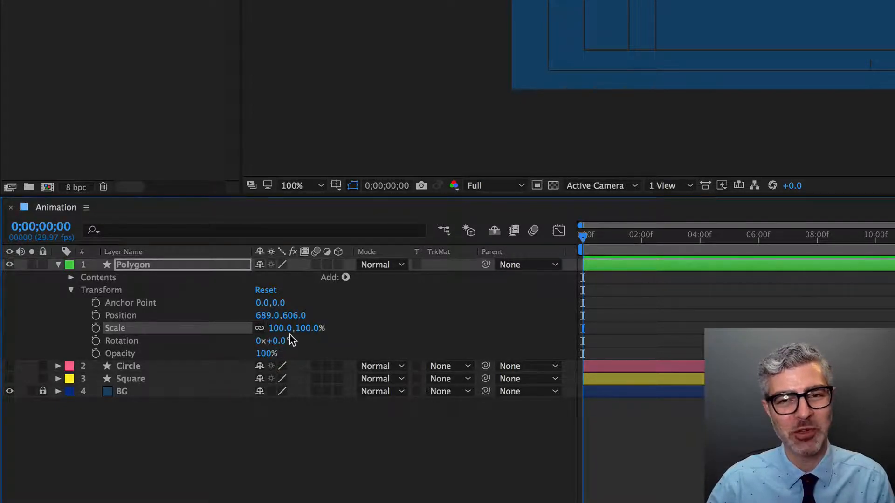
Rotate the Polygon clockwise and then counterclockwise to a Rotation of about -83°
{"action": "left_click", "coordinate": [132, 344]}
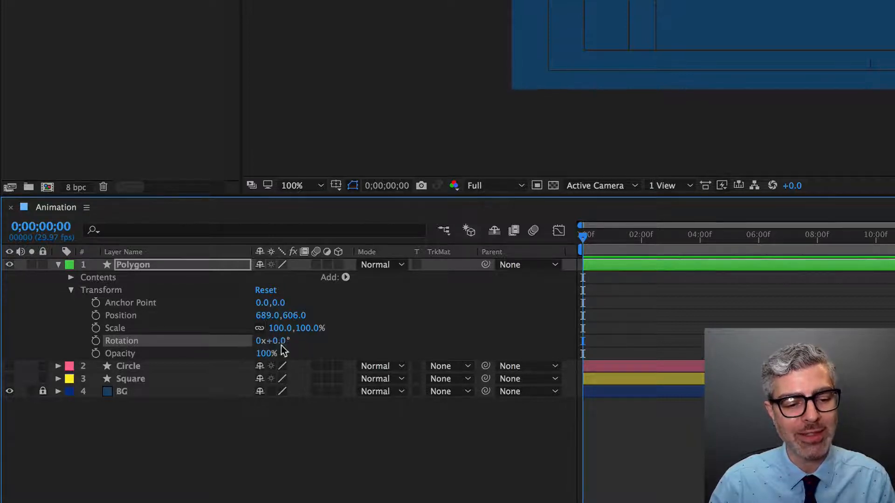
{"action": "left_click_drag", "start_coordinate": [282, 345], "coordinate": [337, 341]}
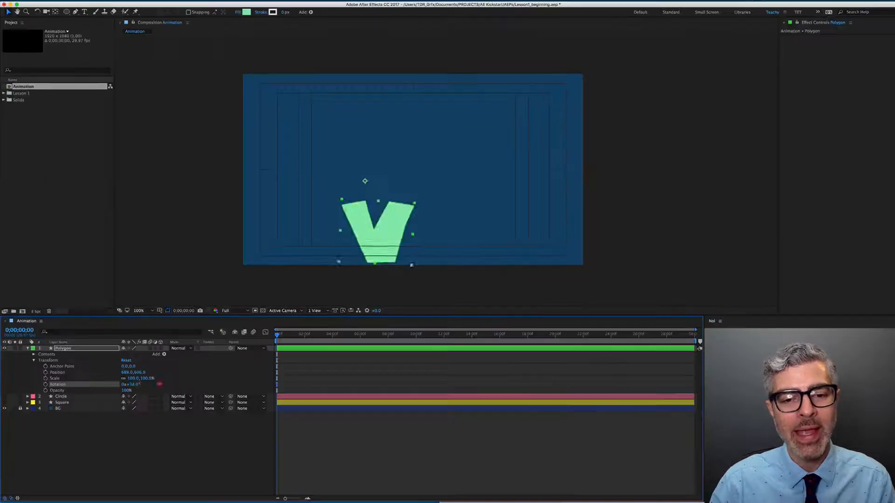
{"action": "left_click_drag", "start_coordinate": [159, 384], "coordinate": [93, 374]}
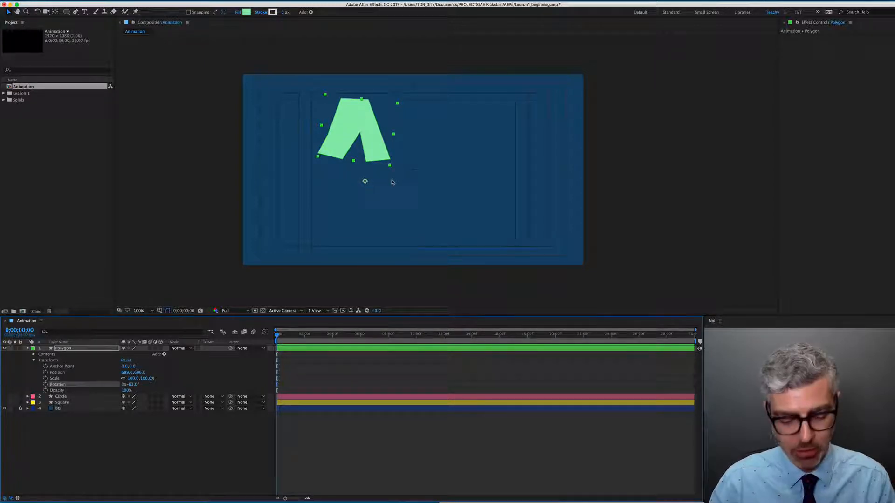
Move the Polygon's anchor point onto its lower-right corner with the Pan Behind tool and rotate the shape around it to -173°
{"action": "key", "text": "y"}
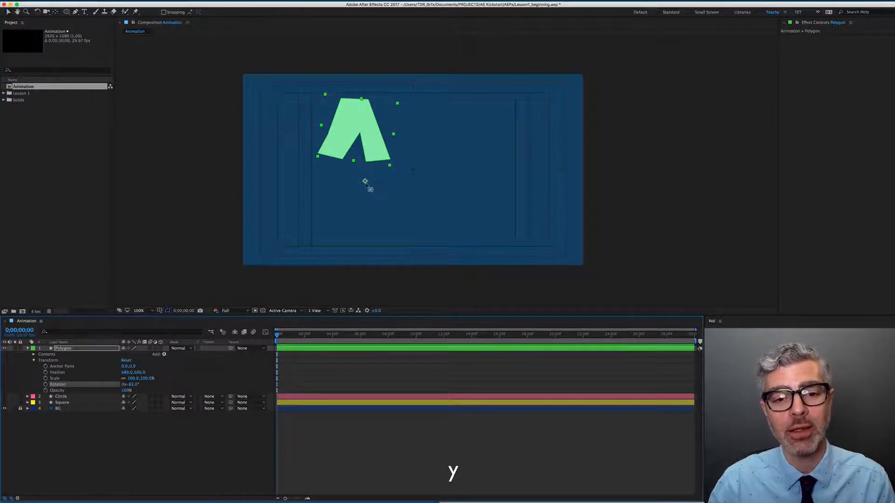
{"action": "left_click_drag", "start_coordinate": [365, 181], "coordinate": [390, 160]}
{"action": "key", "text": "period"}
{"action": "key", "text": "period"}
{"action": "left_click_drag", "start_coordinate": [221, 122], "coordinate": [449, 180]}
{"action": "scroll", "coordinate": [454, 181], "scroll_direction": "down", "scroll_amount": 2}
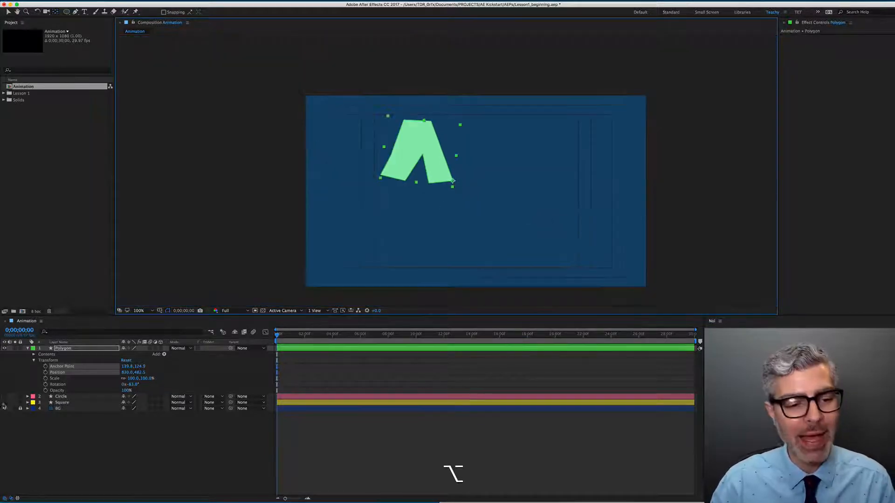
{"action": "left_click_drag", "start_coordinate": [132, 384], "coordinate": [86, 371]}
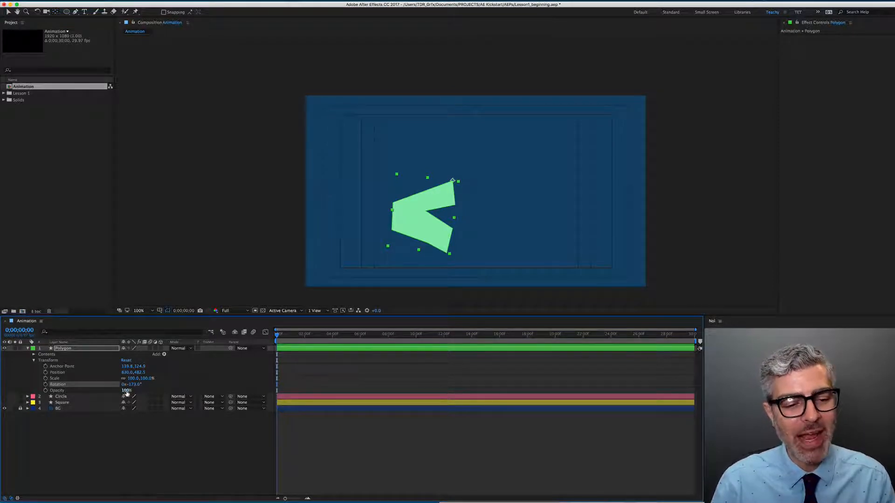
Fade the Polygon's Opacity to 0% and bring it back to 100%
{"action": "left_click_drag", "start_coordinate": [126, 391], "coordinate": [56, 391]}
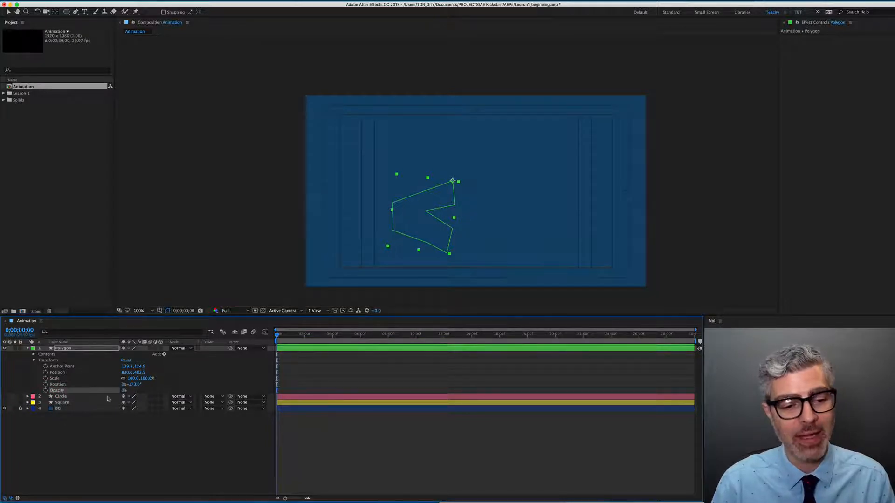
{"action": "left_click_drag", "start_coordinate": [124, 391], "coordinate": [507, 385]}
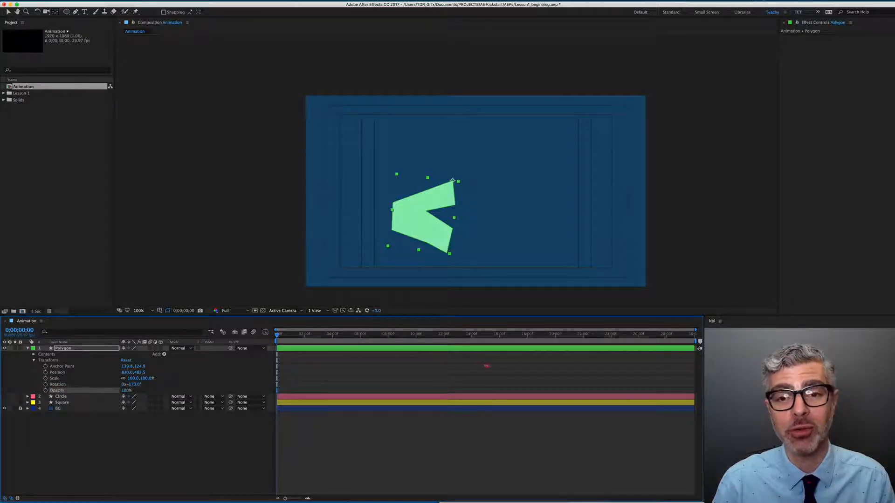
{"action": "left_click", "coordinate": [497, 415]}
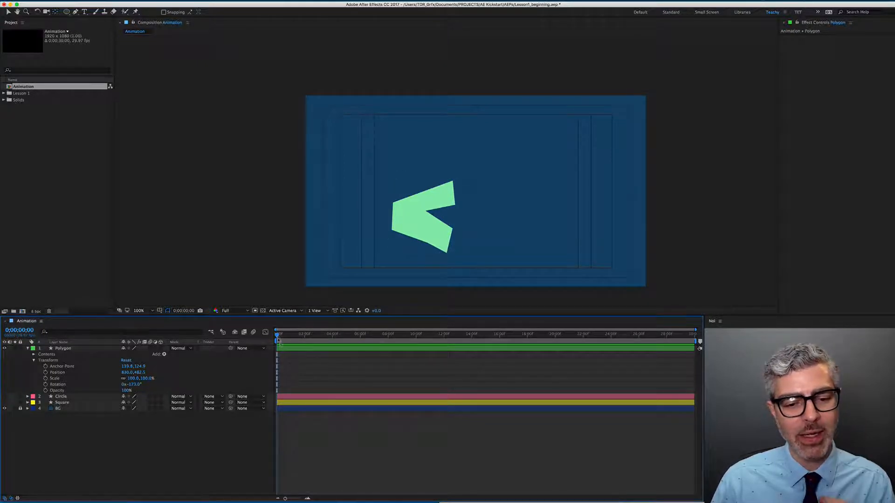
{"action": "key", "text": "space"}
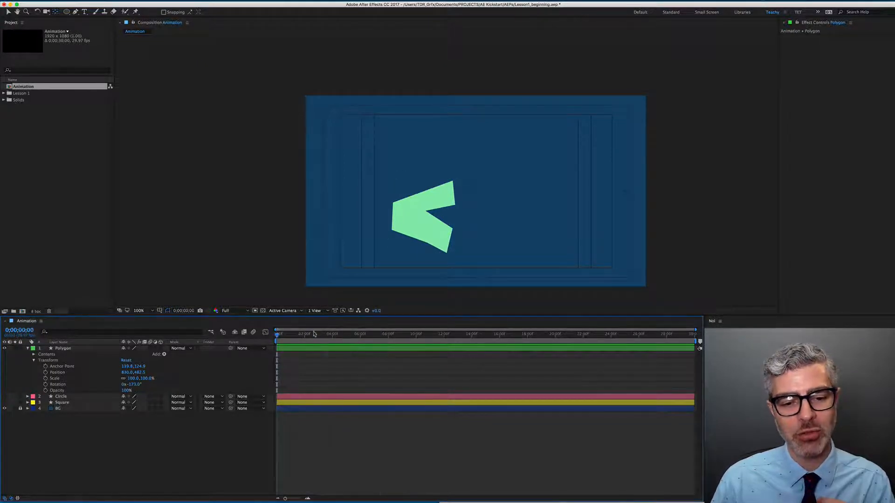
{"action": "key", "text": "space"}
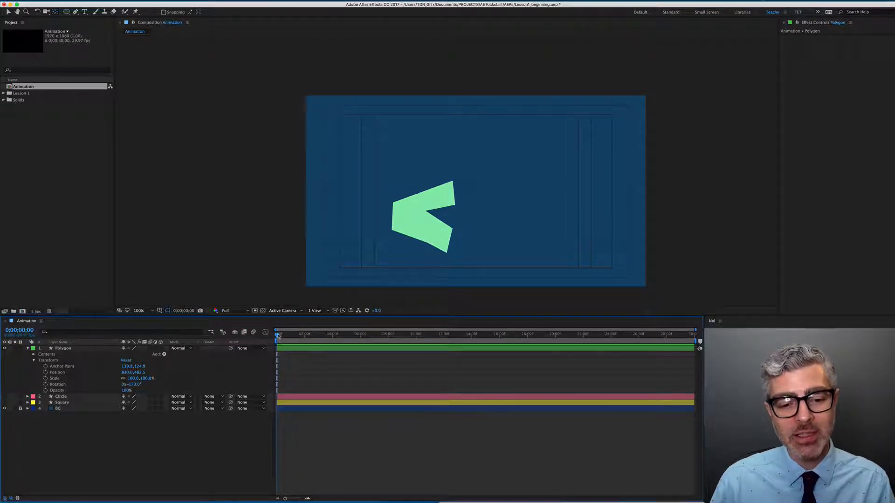
Enable keyframing for the Polygon's Opacity with a 100% keyframe at 0;00;00;00
{"action": "left_click", "coordinate": [284, 347]}
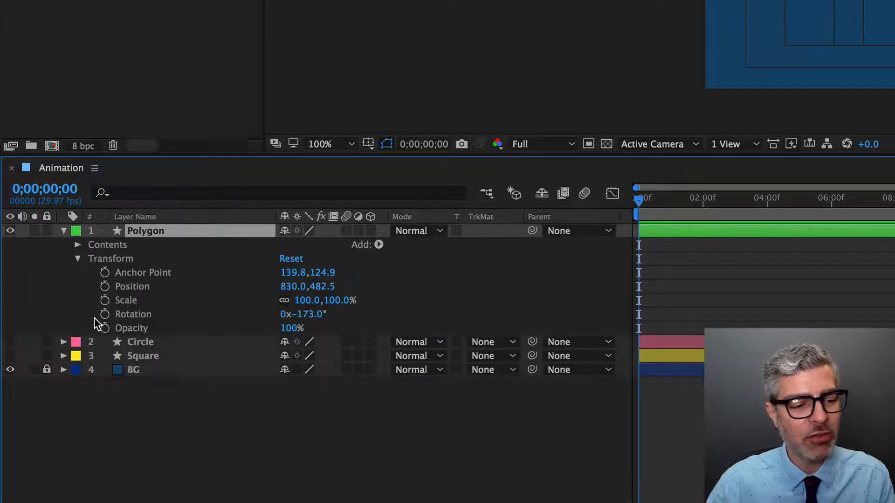
{"action": "left_click", "coordinate": [105, 329]}
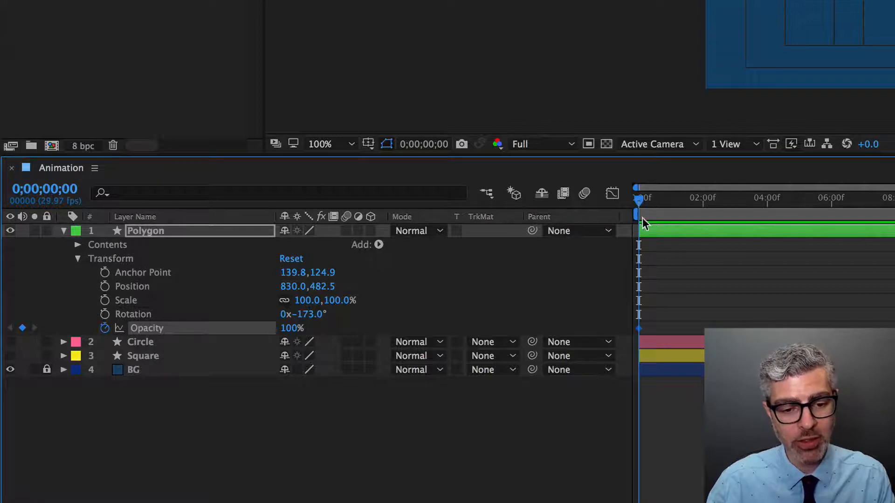
{"action": "left_click_drag", "start_coordinate": [638, 196], "coordinate": [624, 212]}
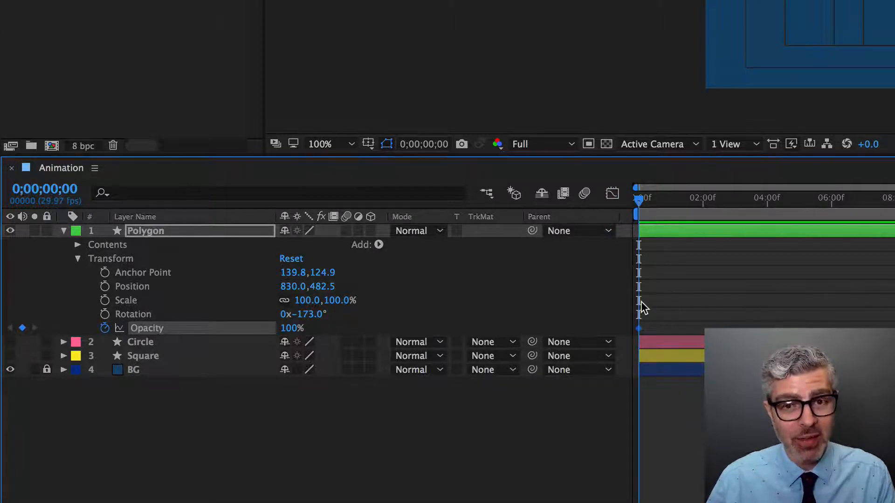
{"action": "left_click_drag", "start_coordinate": [638, 204], "coordinate": [672, 201]}
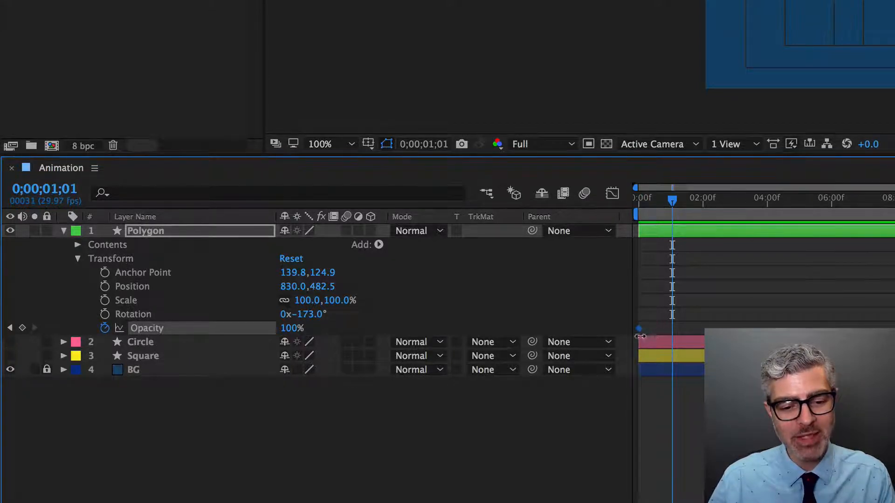
{"action": "left_click_drag", "start_coordinate": [672, 201], "coordinate": [578, 198]}
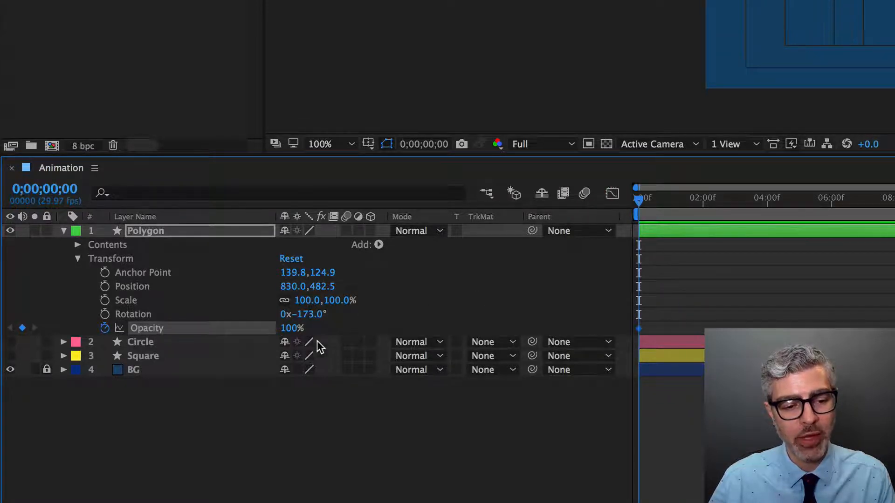
{"action": "left_click", "coordinate": [150, 231]}
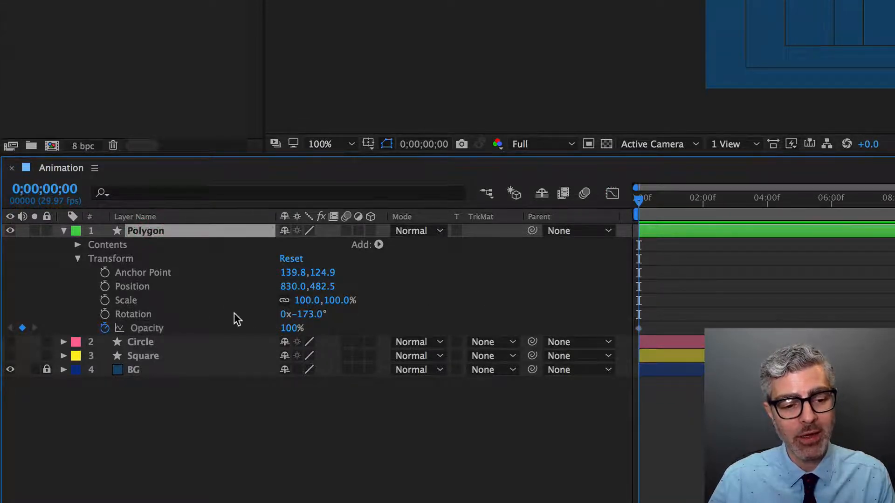
{"action": "left_click", "coordinate": [139, 329]}
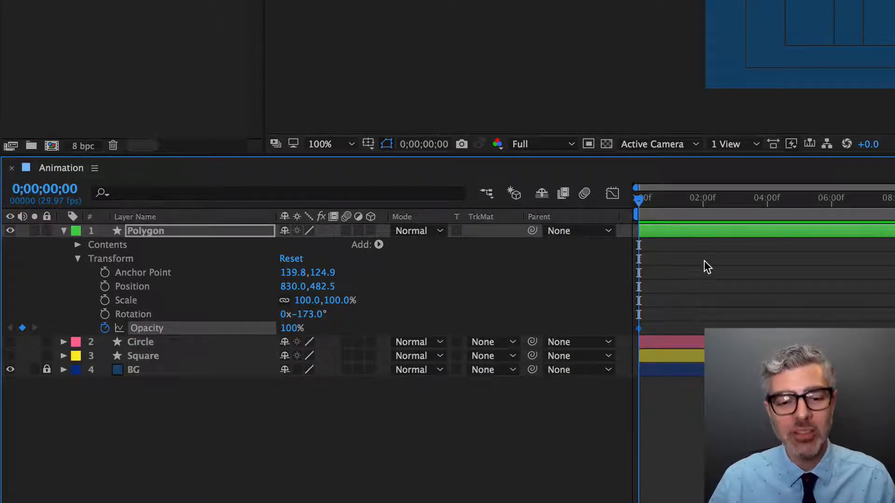
Add a second Polygon Opacity keyframe of 0% at 0;00;00;24
{"action": "left_click_drag", "start_coordinate": [641, 201], "coordinate": [667, 204]}
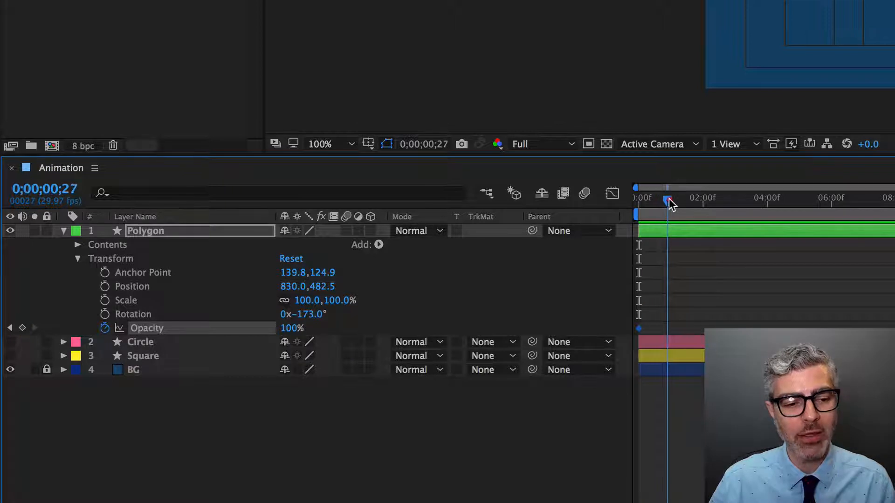
{"action": "left_click", "coordinate": [665, 201]}
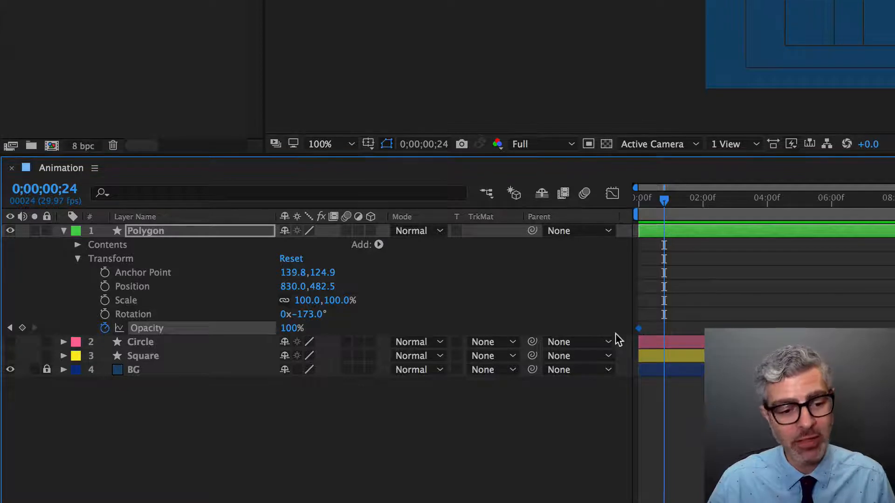
{"action": "left_click", "coordinate": [105, 328]}
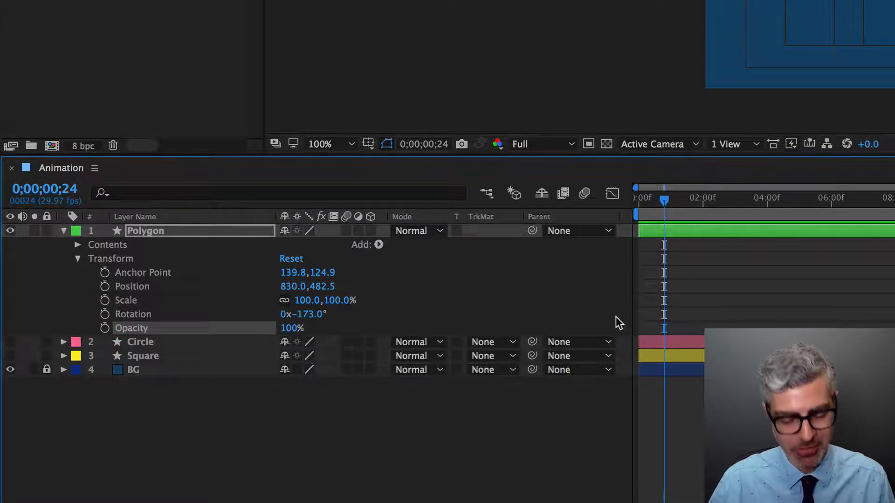
{"action": "key", "text": "alt+shift+t"}
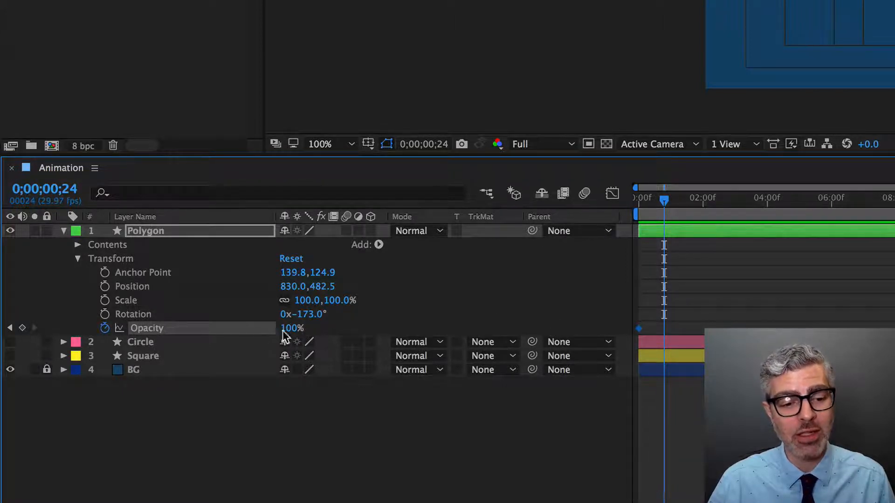
{"action": "left_click_drag", "start_coordinate": [291, 332], "coordinate": [139, 328]}
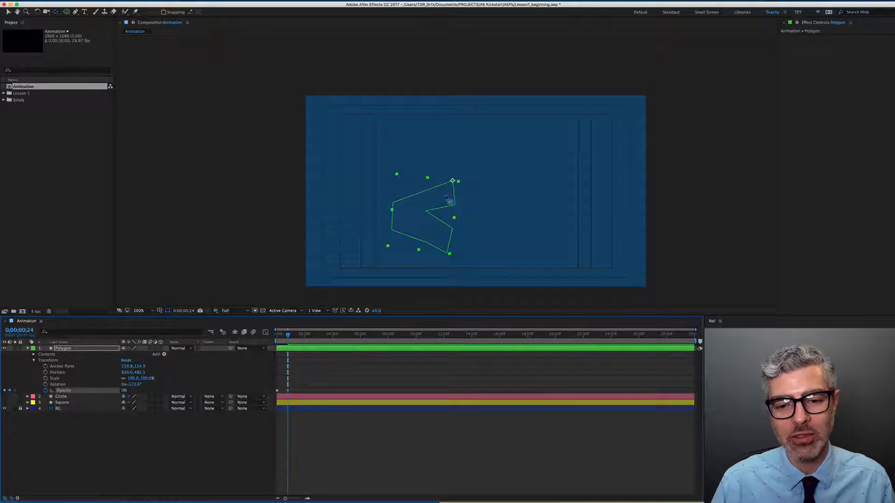
{"action": "left_click", "coordinate": [412, 439]}
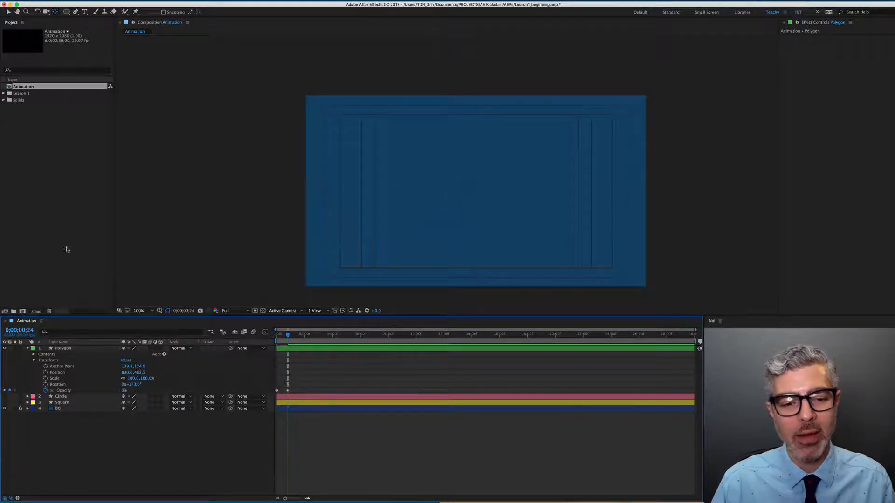
Hide the safe-area guides in the composition view and scrub around the second Opacity keyframe to check the fade-out
{"action": "left_click", "coordinate": [168, 310]}
{"action": "left_click", "coordinate": [172, 318]}
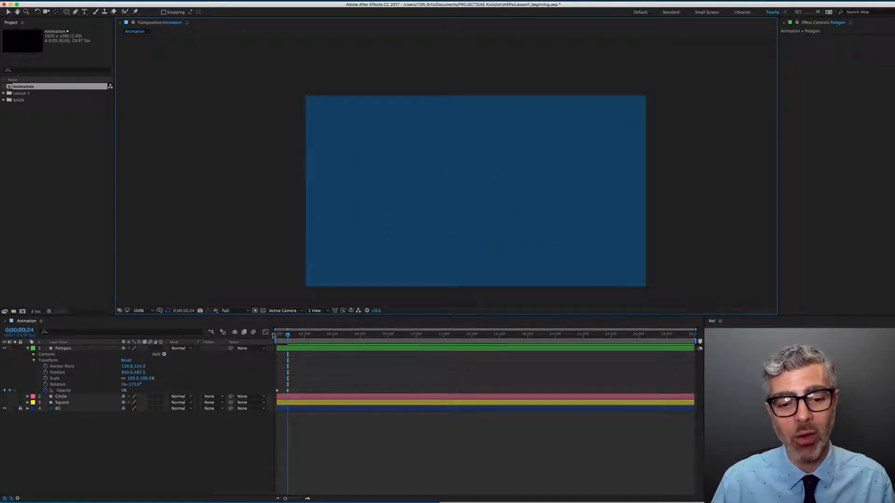
{"action": "mouse_move", "coordinate": [288, 335]}
{"action": "left_mouse_down"}
{"action": "mouse_move", "coordinate": [276, 337]}
{"action": "mouse_move", "coordinate": [292, 337]}
{"action": "left_mouse_up"}
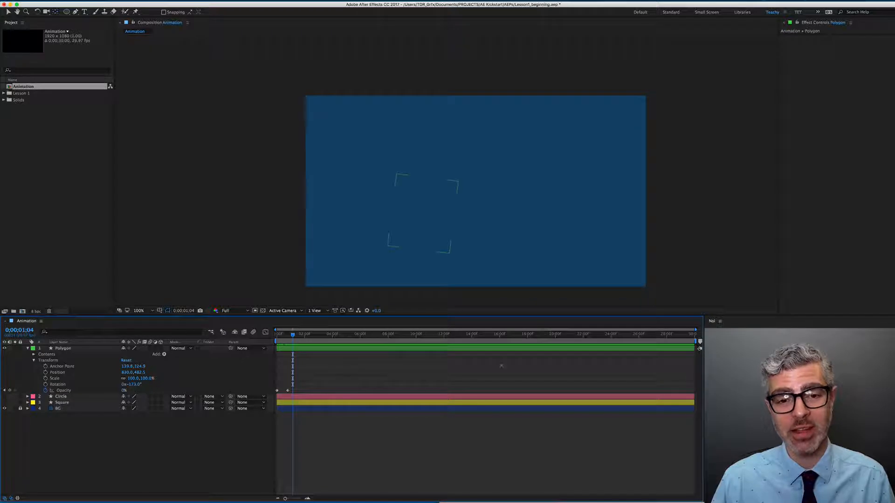
{"action": "mouse_move", "coordinate": [293, 335]}
{"action": "left_mouse_down"}
{"action": "mouse_move", "coordinate": [279, 336]}
{"action": "mouse_move", "coordinate": [288, 336]}
{"action": "left_mouse_up"}
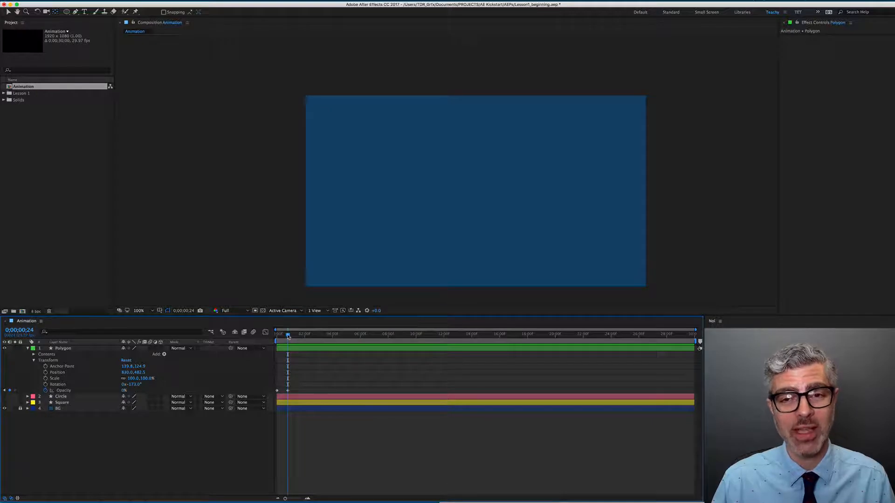
{"action": "left_click_drag", "start_coordinate": [288, 337], "coordinate": [296, 337]}
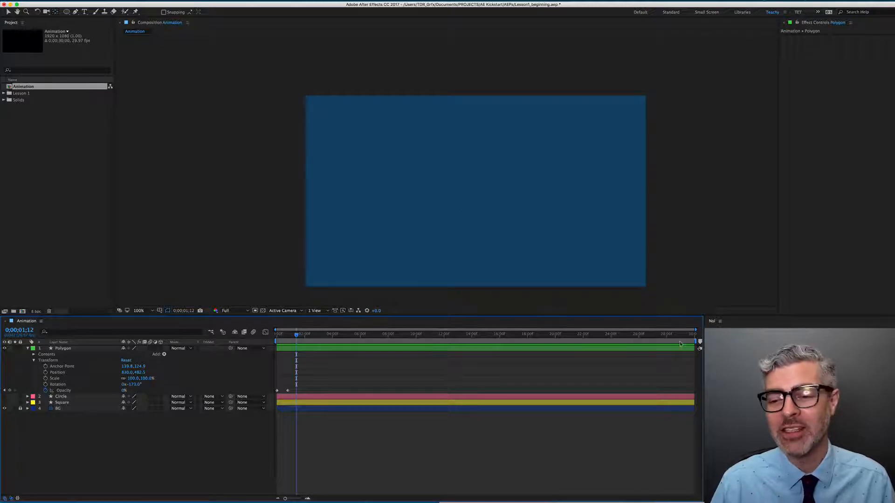
Shorten the work area to just under the first two seconds and preview the Polygon's fade-out from the start
{"action": "mouse_move", "coordinate": [696, 342]}
{"action": "left_mouse_down"}
{"action": "mouse_move", "coordinate": [379, 354]}
{"action": "mouse_move", "coordinate": [698, 342]}
{"action": "left_mouse_up"}
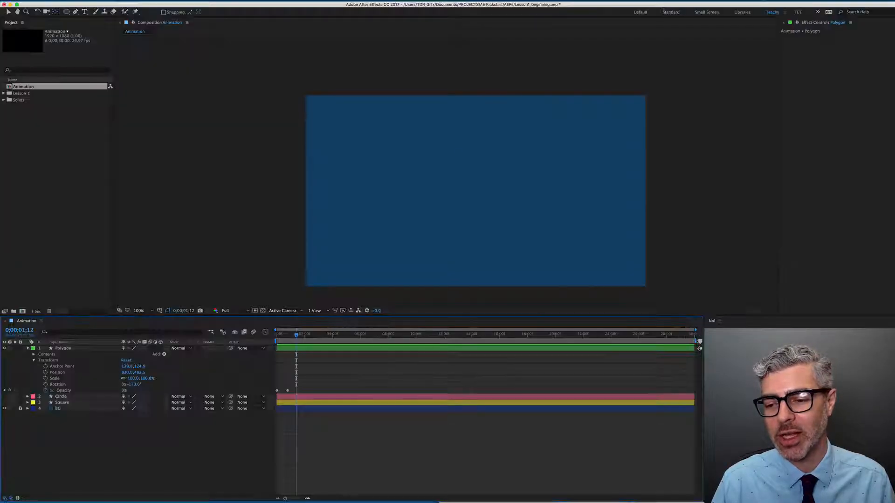
{"action": "left_click_drag", "start_coordinate": [696, 342], "coordinate": [301, 366]}
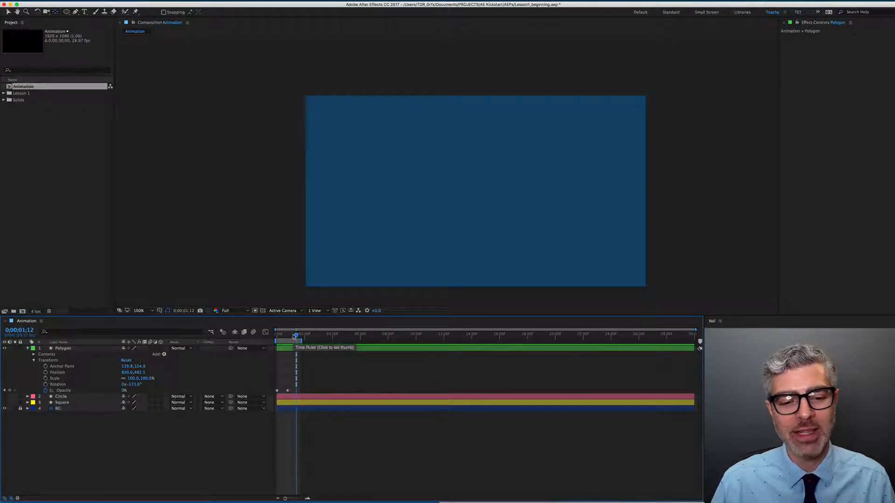
{"action": "left_click_drag", "start_coordinate": [294, 336], "coordinate": [273, 335]}
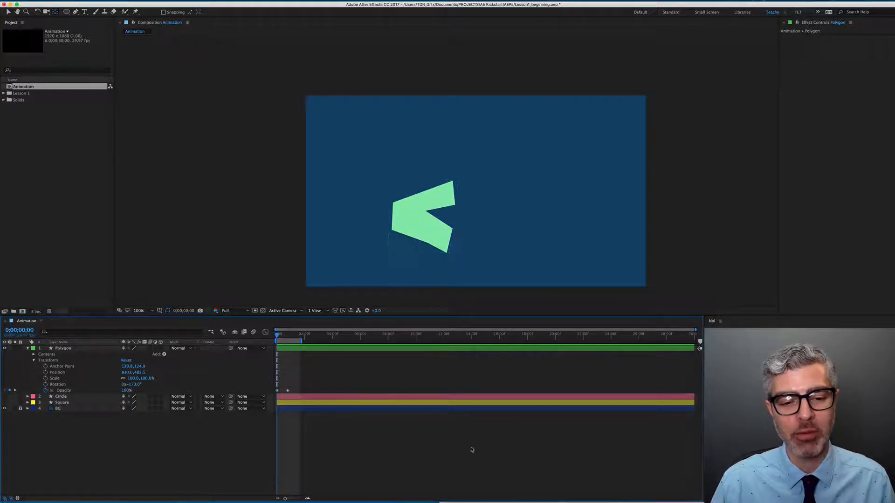
{"action": "key", "text": "space"}
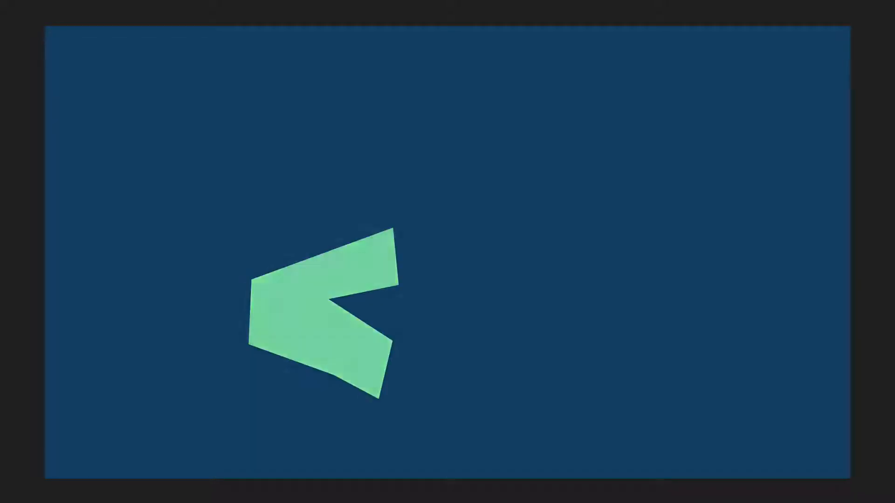
{"action": "key", "text": "space"}
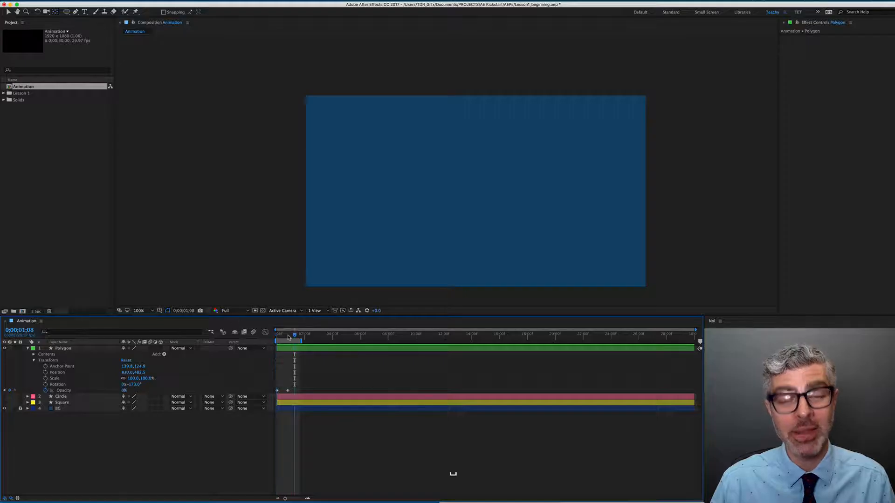
Check the Polygon's fade by moving the current time from the start to exactly the second Opacity keyframe
{"action": "left_click_drag", "start_coordinate": [288, 337], "coordinate": [266, 337]}
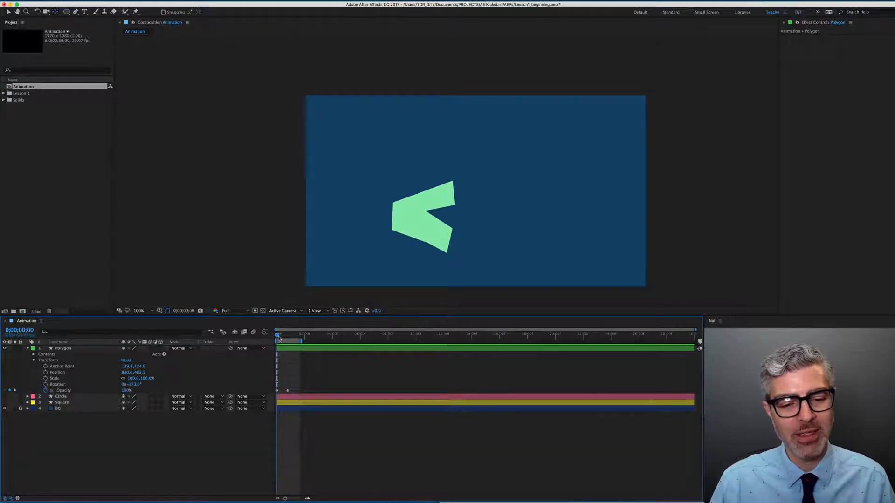
{"action": "left_click", "coordinate": [287, 336], "text": "shift"}
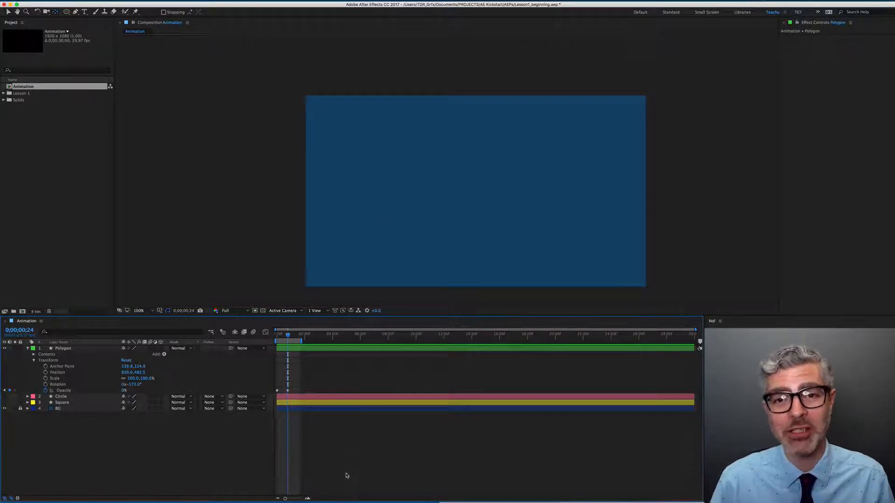
{"action": "key", "text": "space"}
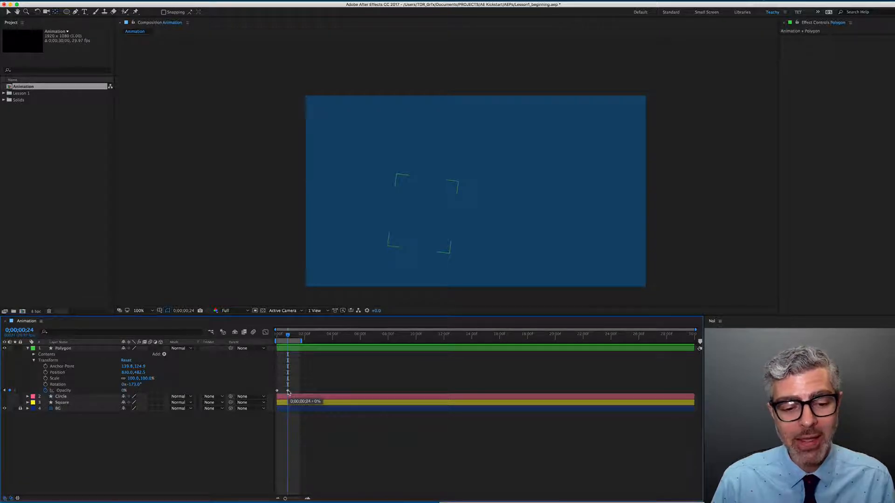
Slow the Polygon's fade-out by moving its second Opacity keyframe to 0;00;01;15
{"action": "left_click", "coordinate": [288, 392]}
{"action": "left_click", "coordinate": [289, 392]}
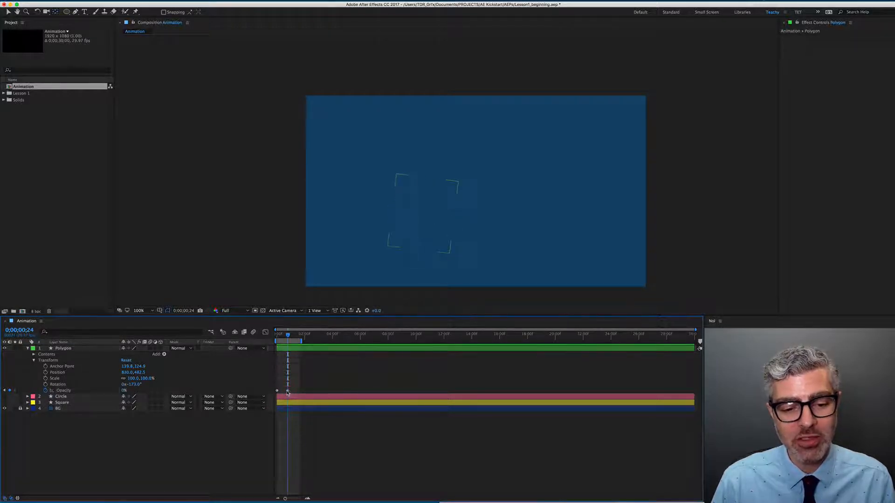
{"action": "left_click", "coordinate": [287, 392]}
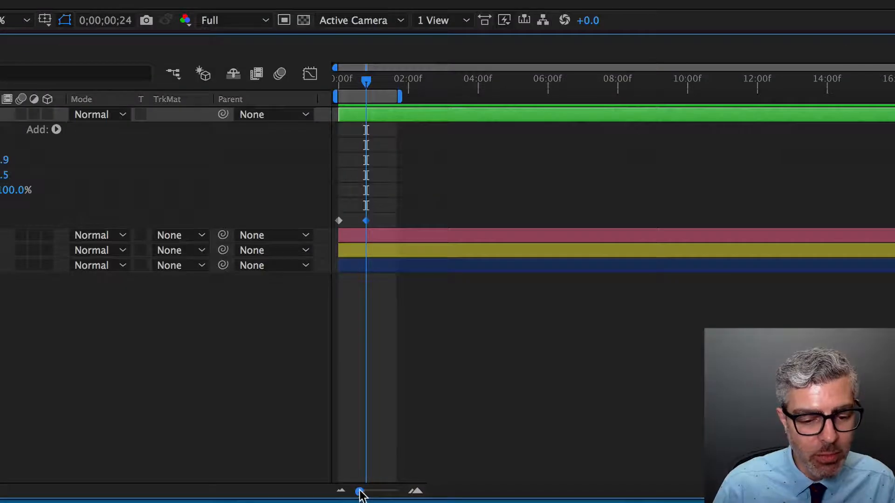
{"action": "left_click_drag", "start_coordinate": [286, 499], "coordinate": [293, 500]}
{"action": "left_click_drag", "start_coordinate": [379, 494], "coordinate": [387, 494]}
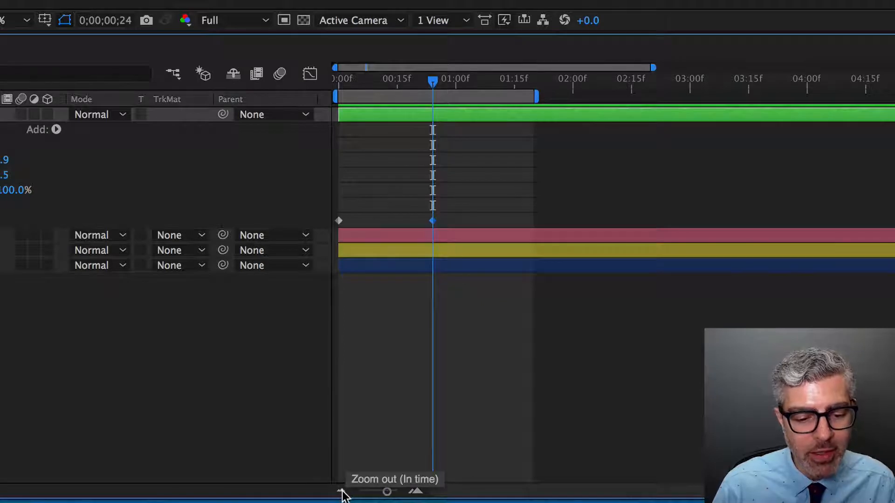
{"action": "left_click_drag", "start_coordinate": [389, 496], "coordinate": [394, 494]}
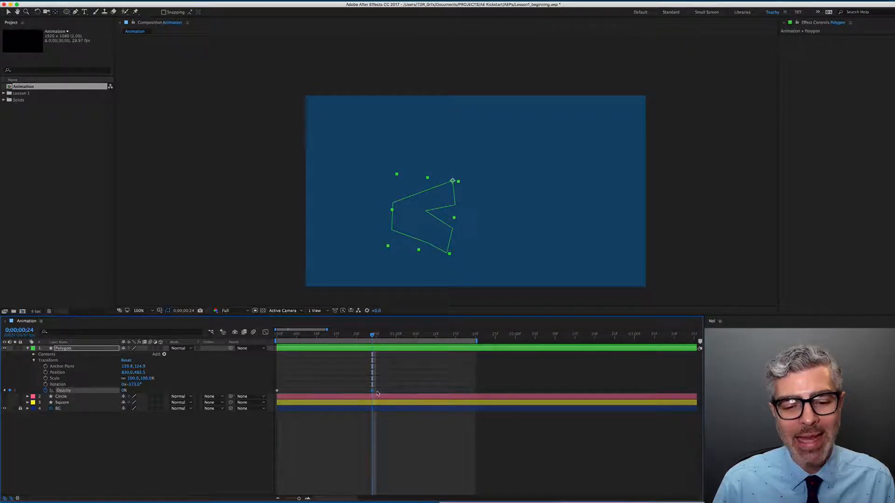
{"action": "key", "text": "space"}
{"action": "key", "text": "shift+space"}
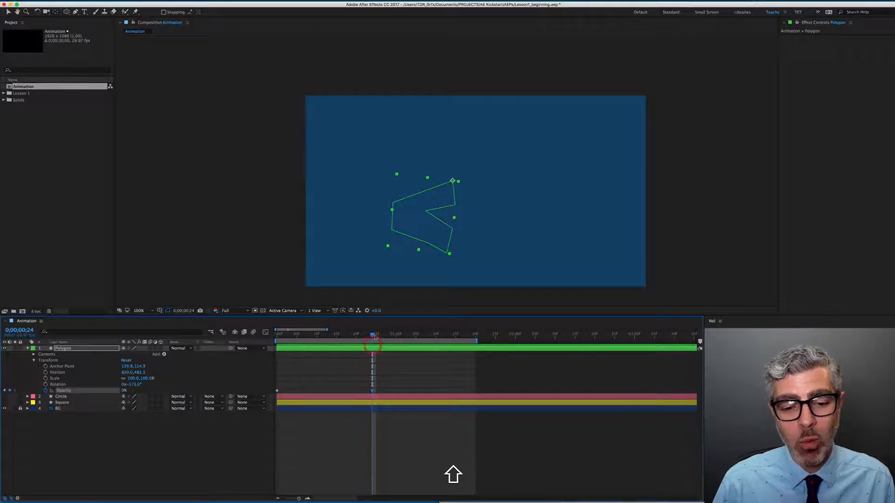
{"action": "mouse_move", "coordinate": [373, 393]}
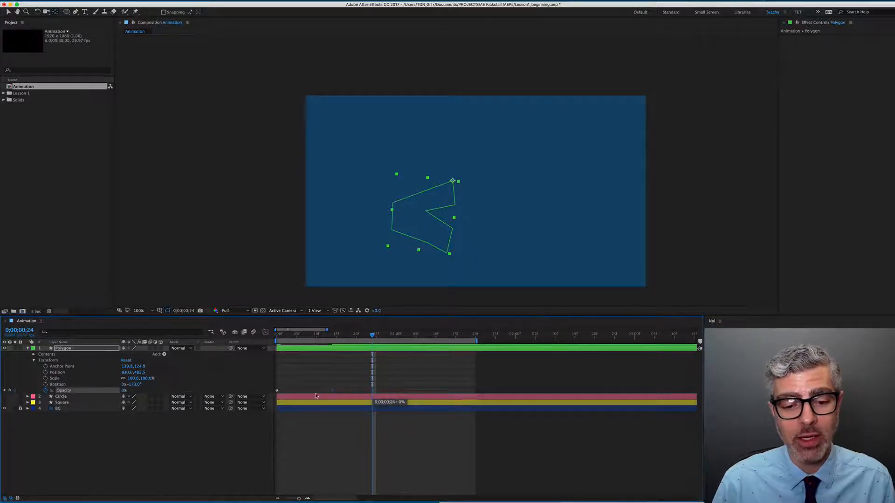
{"action": "left_click_drag", "start_coordinate": [354, 397], "coordinate": [315, 399]}
{"action": "left_click_drag", "start_coordinate": [398, 395], "coordinate": [442, 392]}
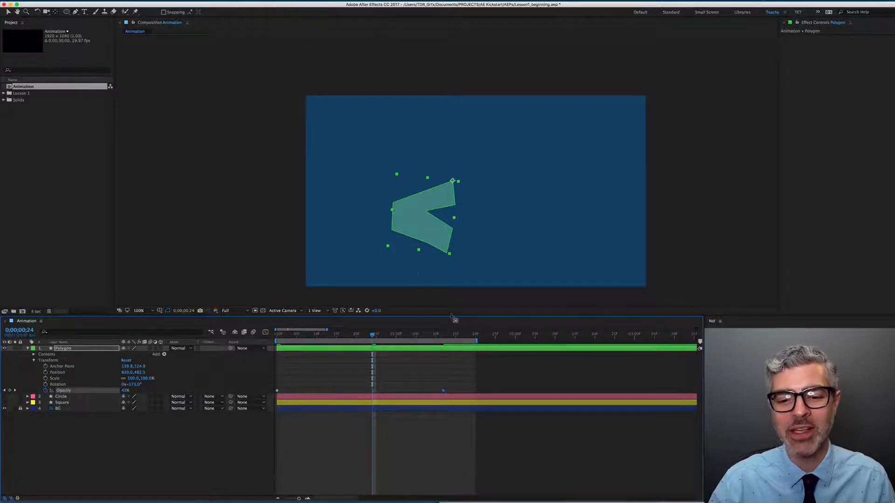
{"action": "left_click_drag", "start_coordinate": [442, 392], "coordinate": [455, 391]}
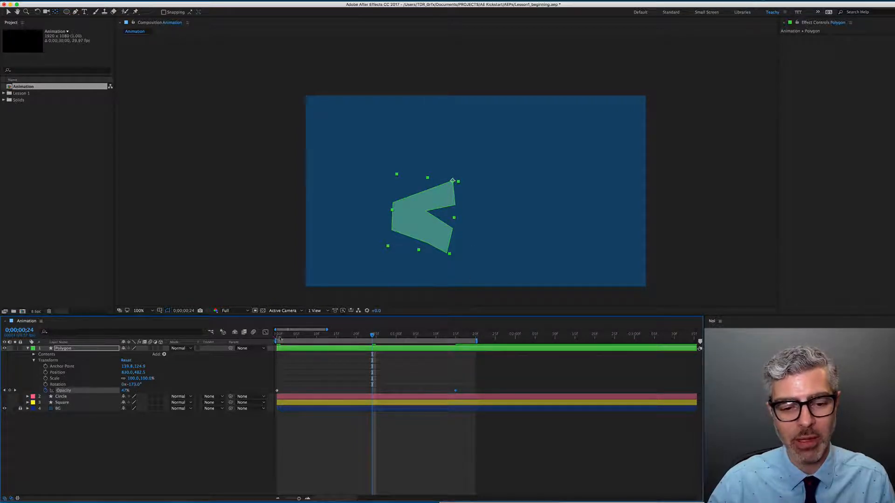
Preview the Polygon's slower fade-out from the start of the composition
{"action": "key", "text": "Home"}
{"action": "key", "text": "space"}
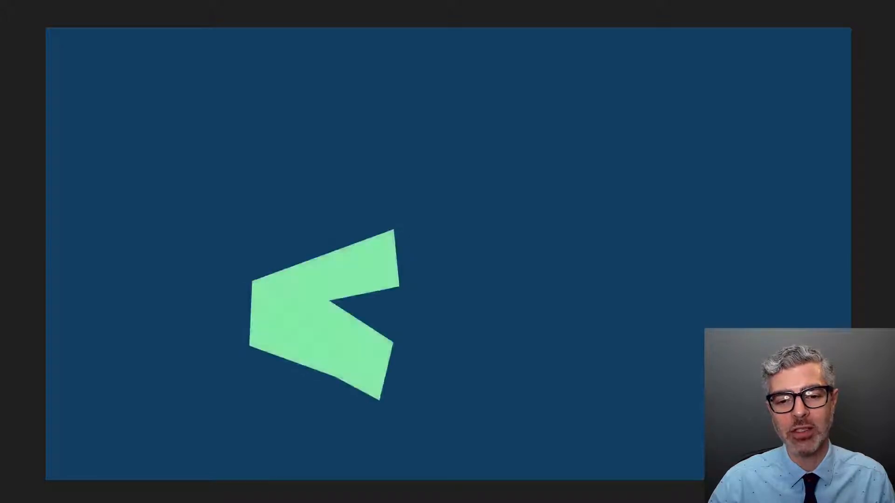
{"action": "key", "text": "space"}
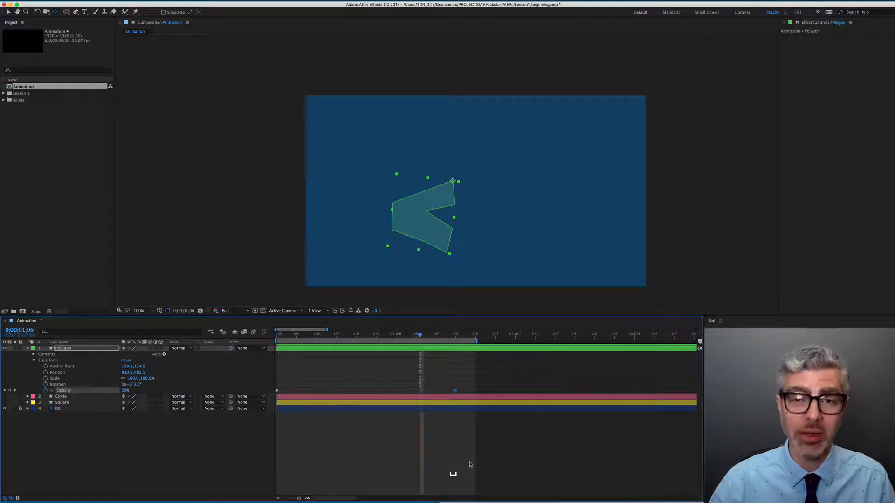
Set the Polygon's Rotation to 0° at 0;00;00;00 and enable keyframing for it
{"action": "left_click_drag", "start_coordinate": [340, 338], "coordinate": [274, 339]}
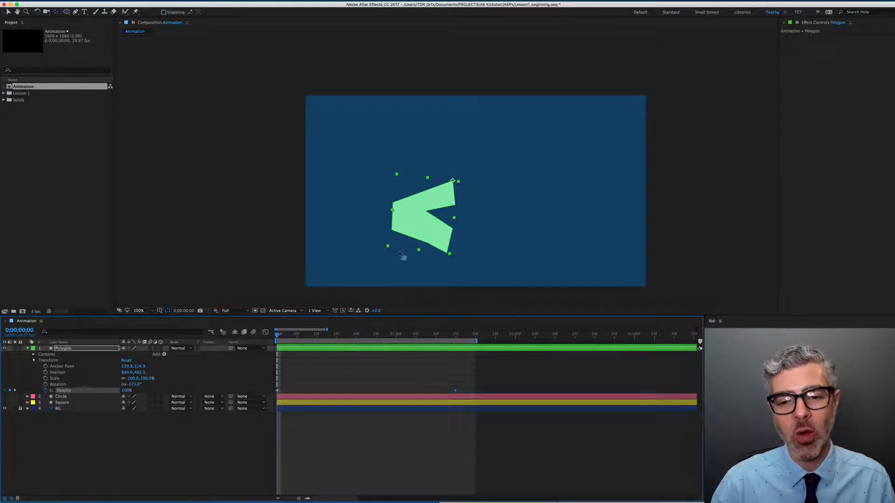
{"action": "left_click", "coordinate": [134, 384]}
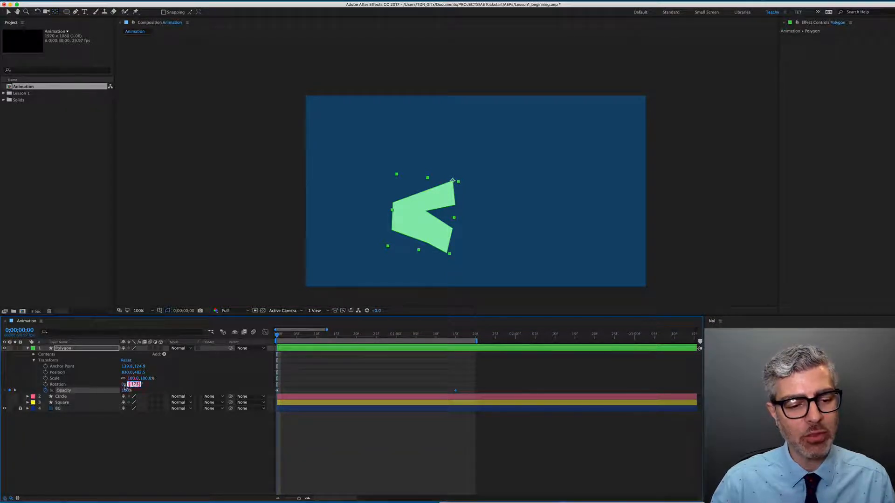
{"action": "type", "text": "0"}
{"action": "key", "text": "Return"}
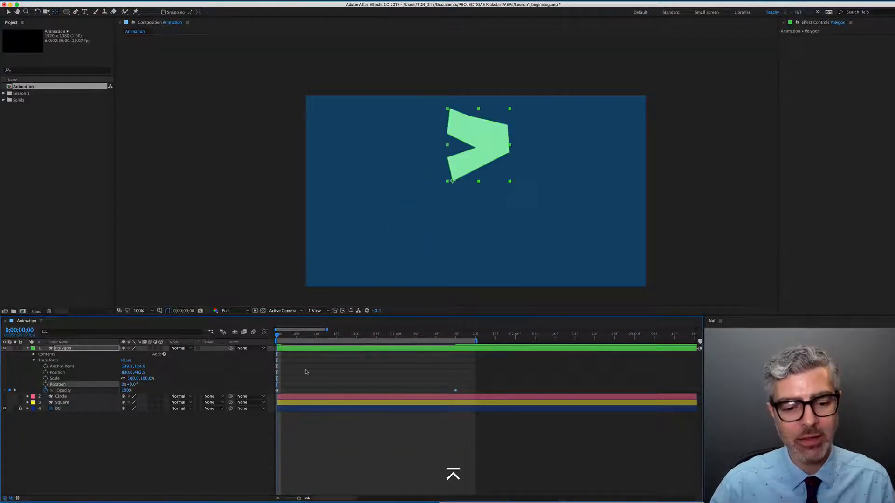
{"action": "left_click", "coordinate": [46, 384]}
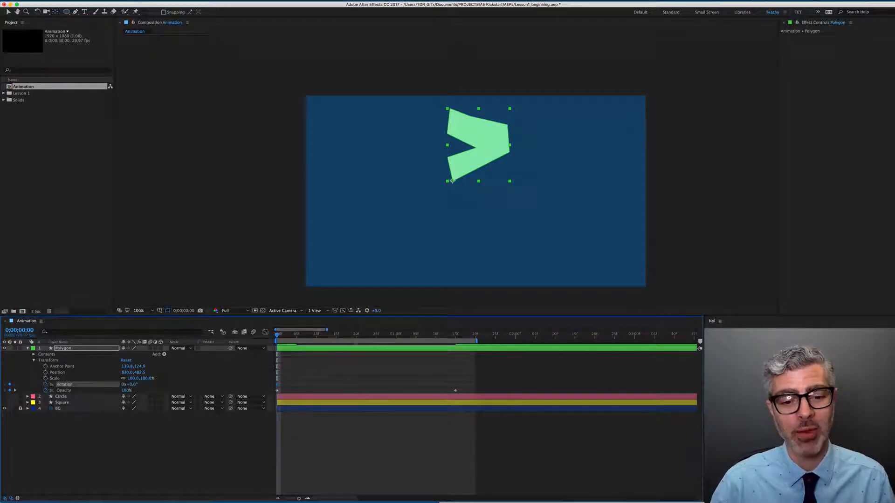
Add a second Polygon Rotation keyframe of 180° at 0;00;01;15, aligned with the last Opacity keyframe
{"action": "left_click_drag", "start_coordinate": [280, 335], "coordinate": [453, 385]}
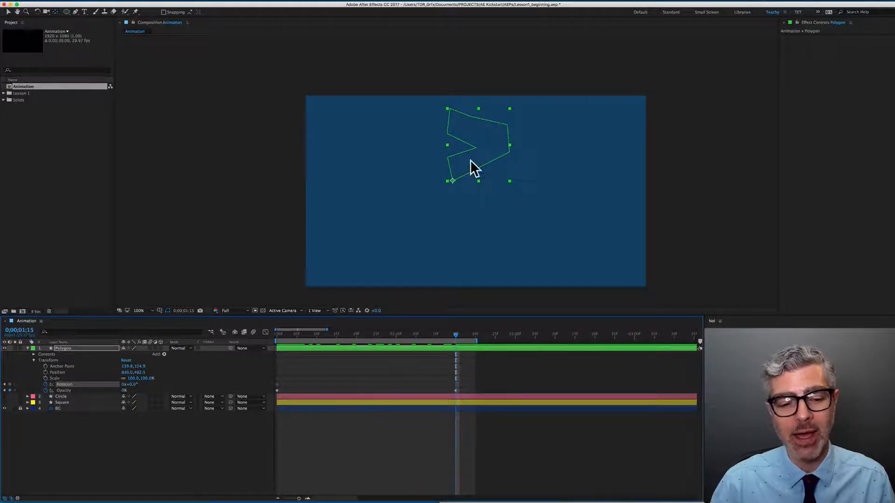
{"action": "left_click", "coordinate": [132, 386]}
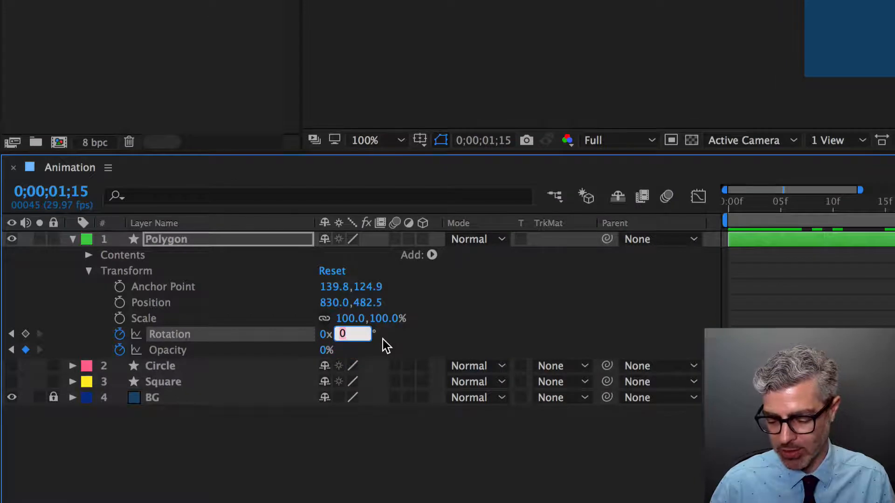
{"action": "type", "text": "180"}
{"action": "key", "text": "Return"}
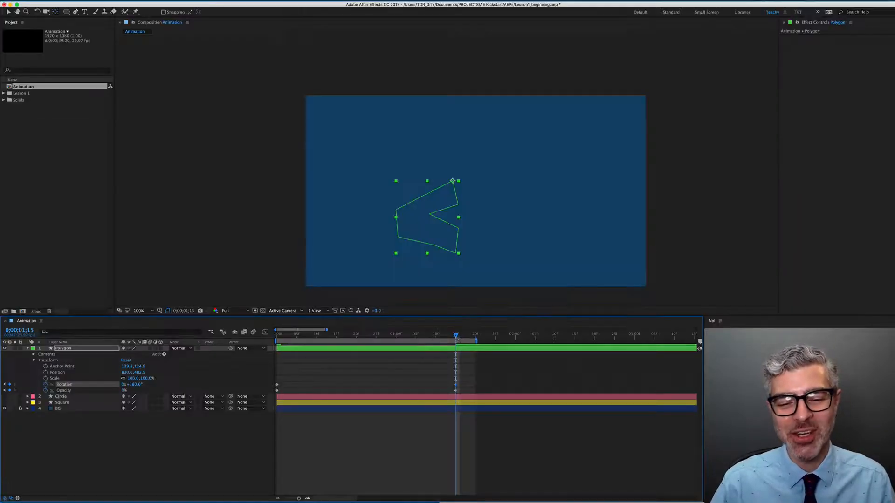
Preview the Polygon's combined rotation and fade-out from the start
{"action": "left_click_drag", "start_coordinate": [450, 335], "coordinate": [222, 355]}
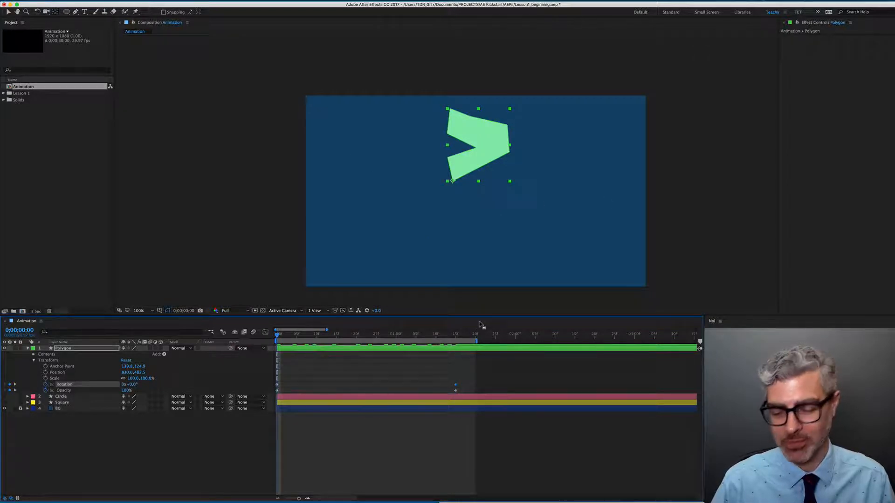
{"action": "key", "text": "space"}
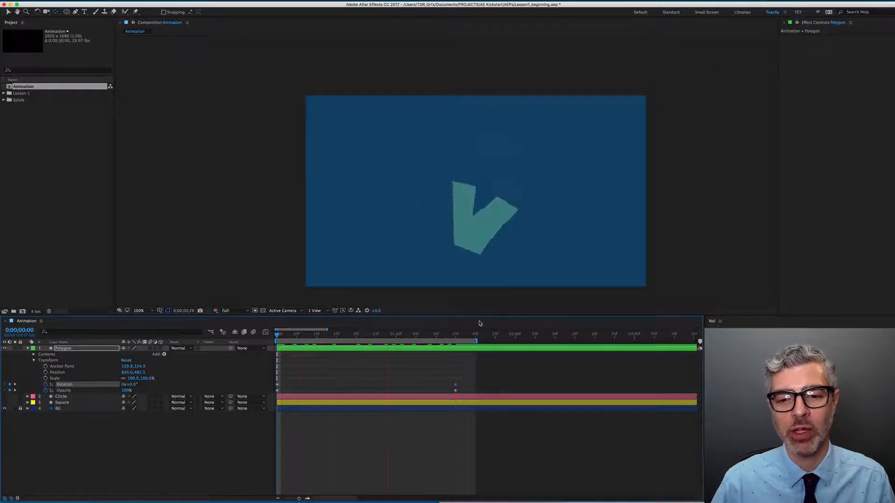
{"action": "key", "text": "space"}
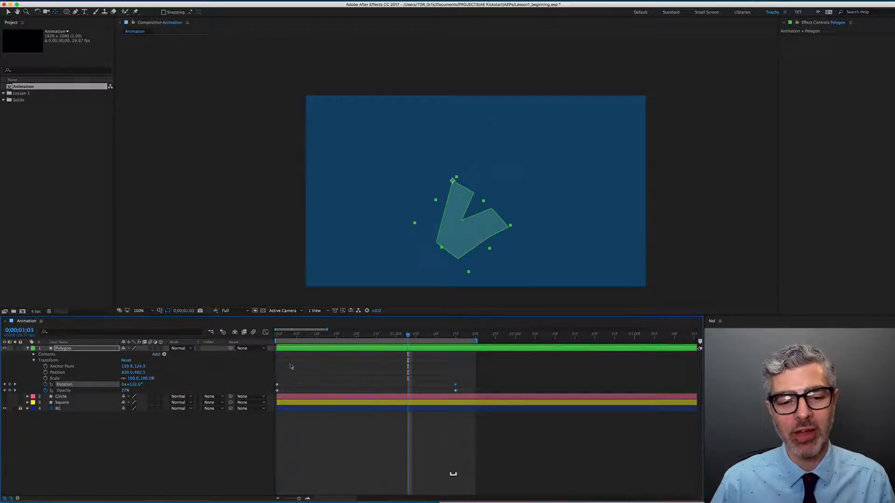
Move the Polygon's second Rotation and Opacity keyframes together to just before one second and preview the faster animation
{"action": "left_click", "coordinate": [456, 389]}
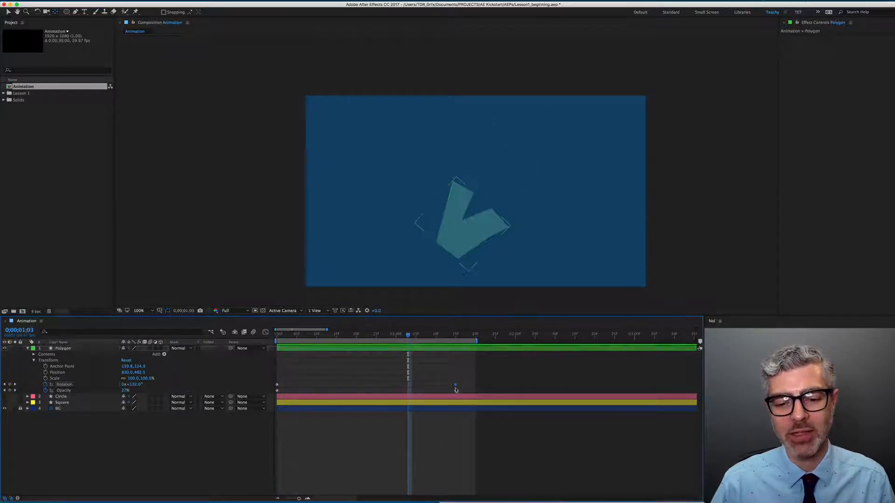
{"action": "left_click_drag", "start_coordinate": [456, 391], "coordinate": [367, 393]}
{"action": "key", "text": "space"}
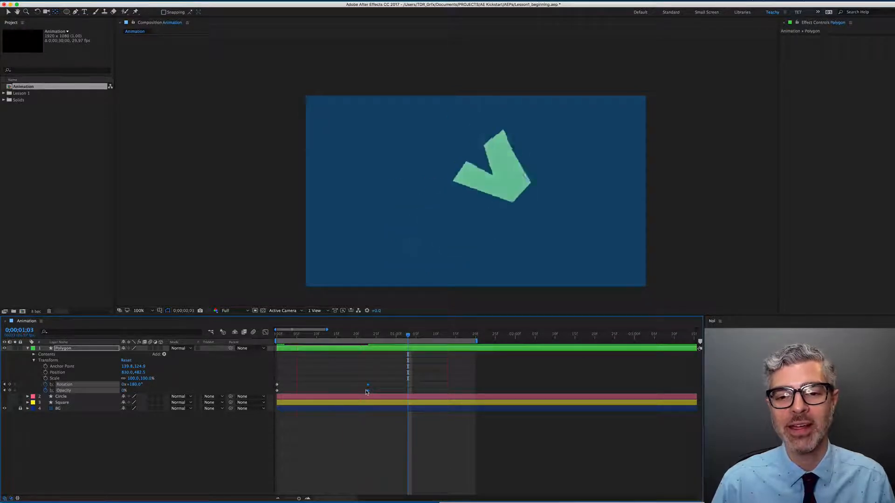
{"action": "key", "text": "space"}
{"action": "key", "text": "Home"}
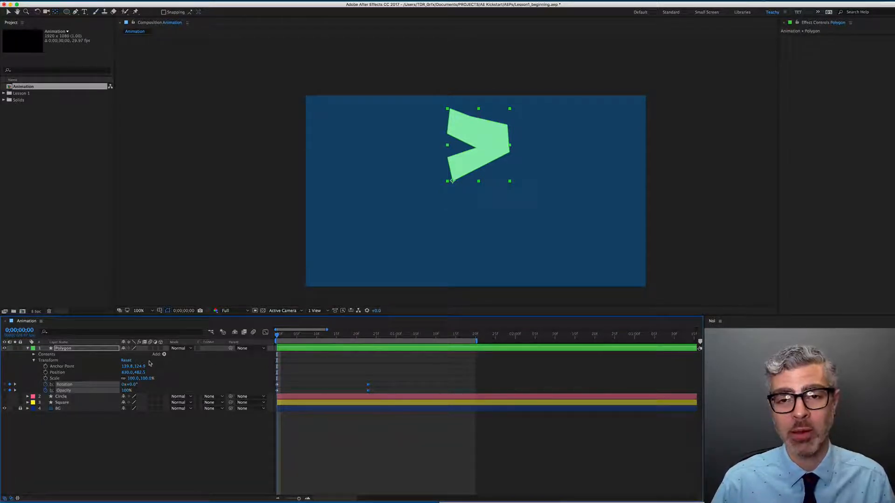
Collapse the Polygon layer's properties, then make the Circle layer visible and solo it
{"action": "left_click", "coordinate": [28, 349]}
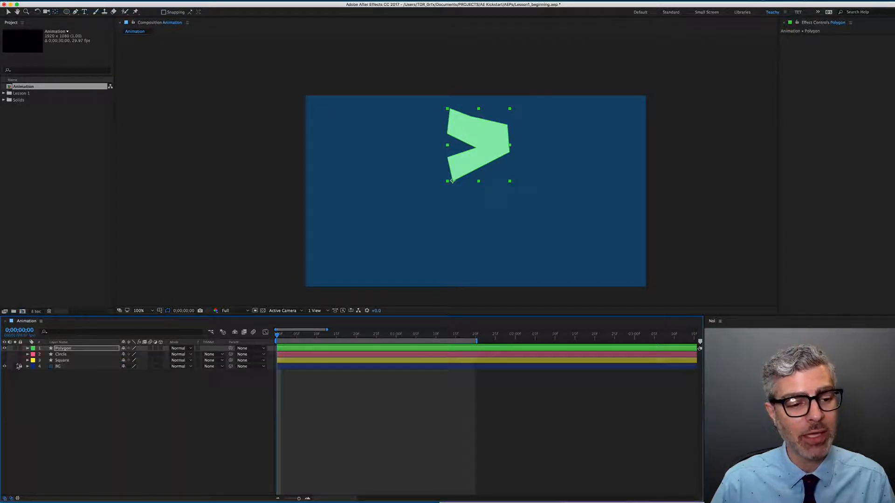
{"action": "left_click", "coordinate": [4, 355]}
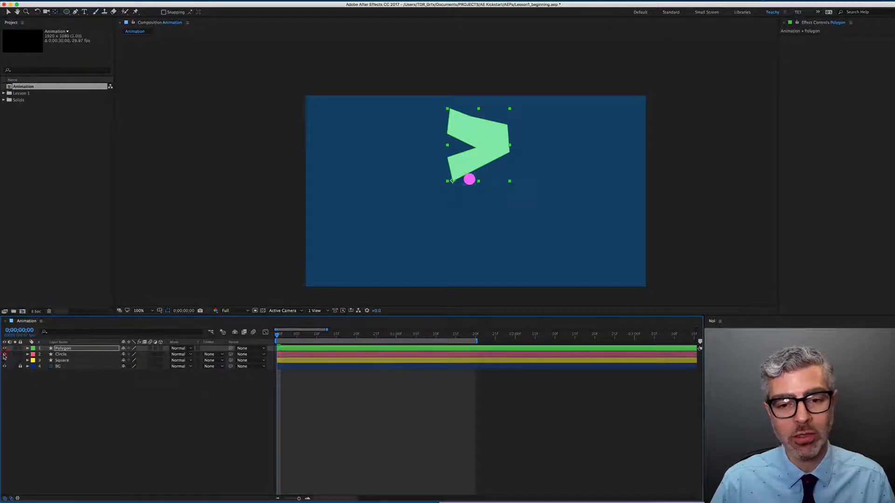
{"action": "left_click", "coordinate": [71, 355]}
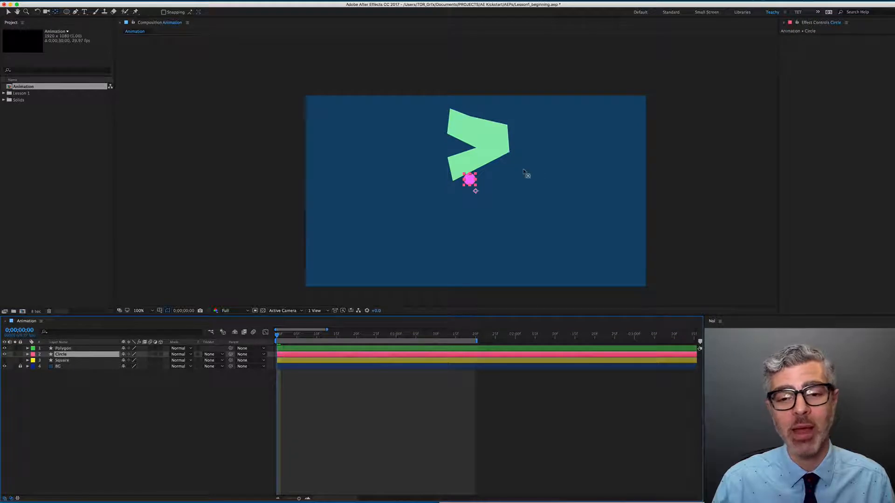
{"action": "key", "text": "v"}
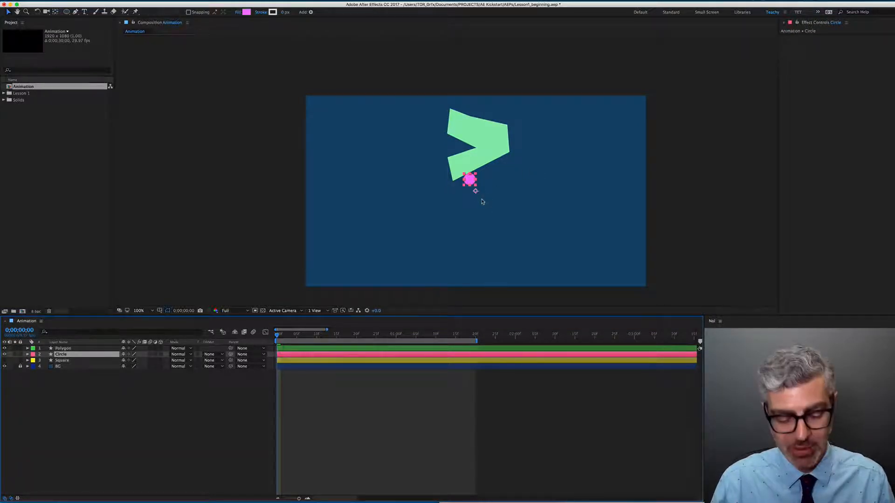
{"action": "key", "text": "y"}
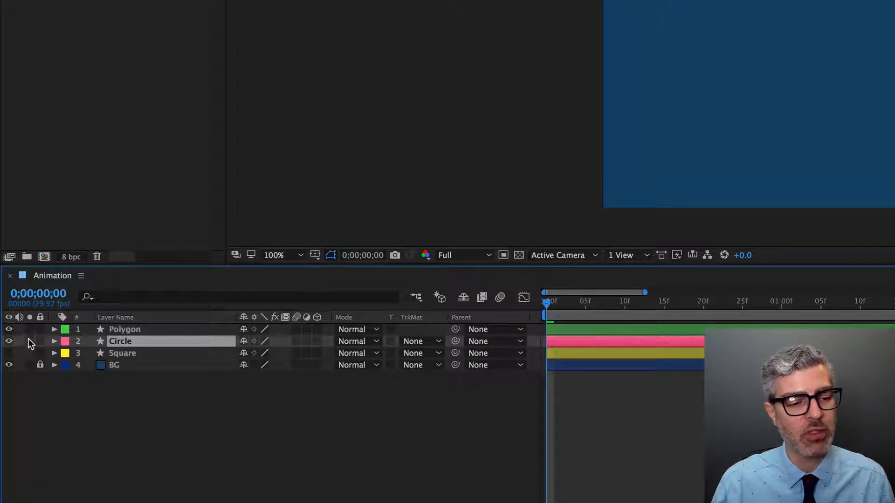
{"action": "left_click", "coordinate": [29, 342]}
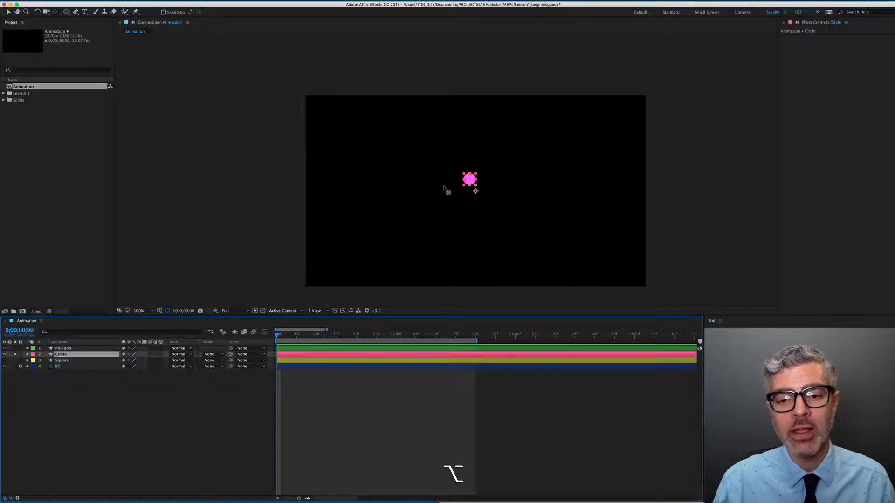
Move the Circle layer's anchor point to the centre of the circle with the Pan Behind tool
{"action": "scroll", "coordinate": [445, 188], "scroll_direction": "up", "scroll_amount": 4}
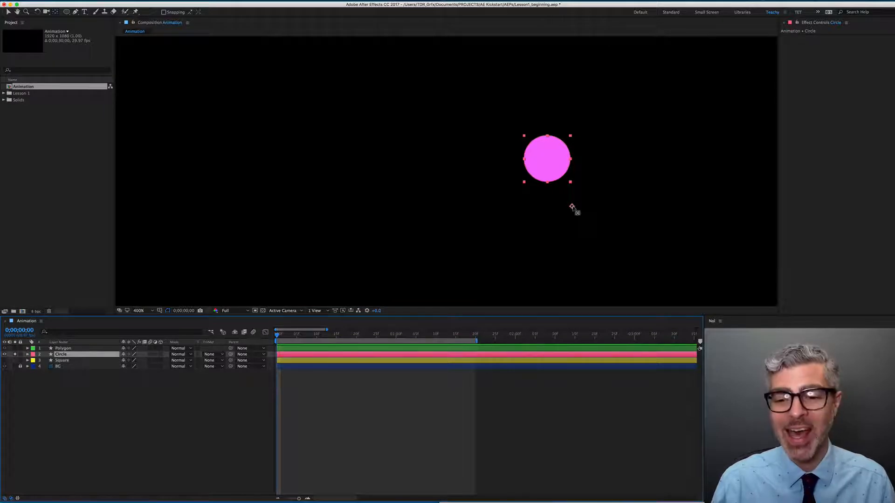
{"action": "left_click", "coordinate": [572, 207]}
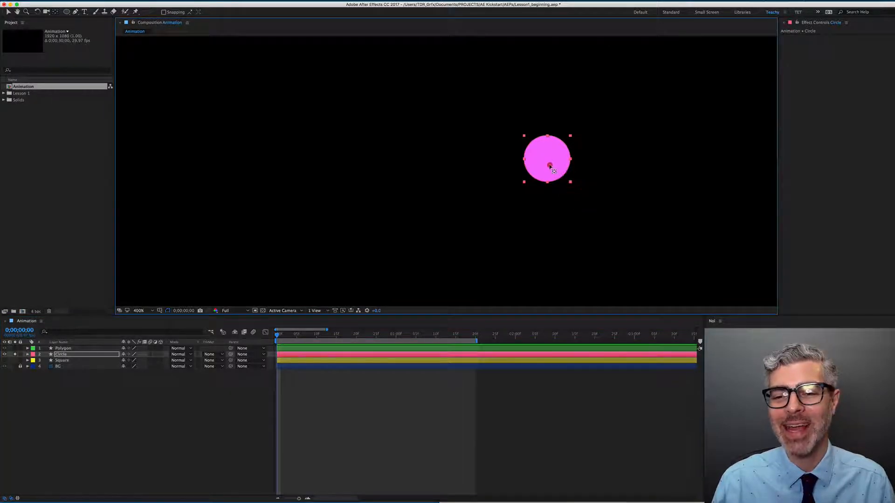
{"action": "left_click_drag", "start_coordinate": [550, 167], "coordinate": [548, 163]}
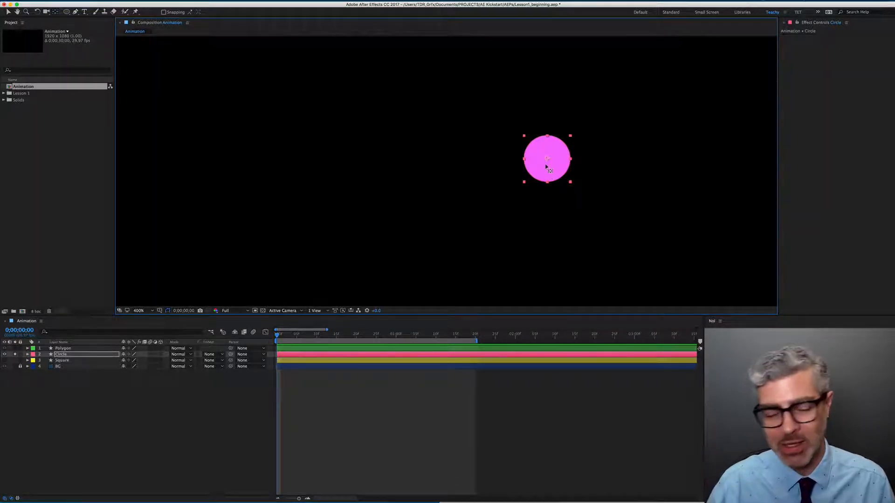
Turn off solo on the Circle layer and reveal only the keyframed properties of the Polygon layer
{"action": "left_click", "coordinate": [15, 355]}
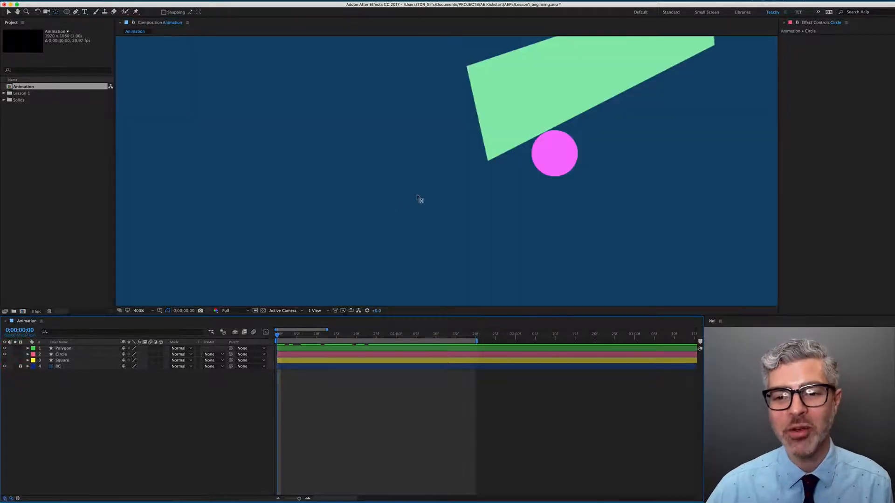
{"action": "scroll", "coordinate": [474, 173], "scroll_direction": "down", "scroll_amount": 2}
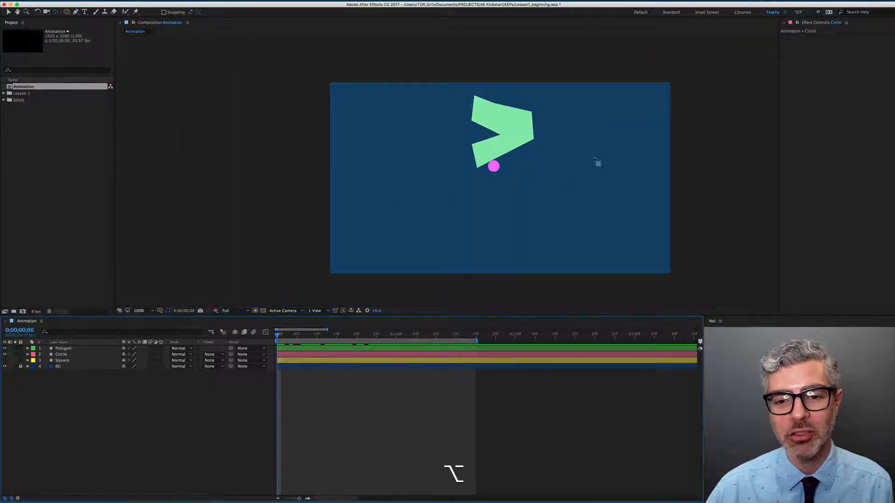
{"action": "left_click_drag", "start_coordinate": [579, 194], "coordinate": [548, 181]}
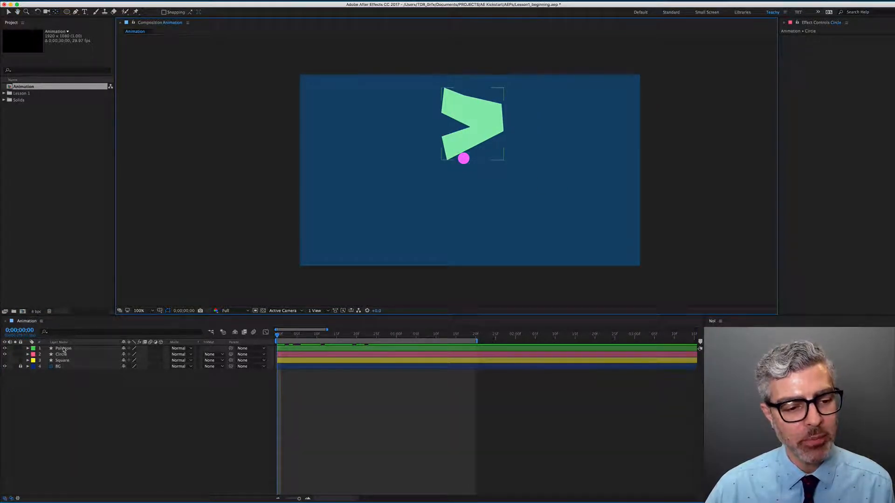
{"action": "left_click", "coordinate": [64, 349]}
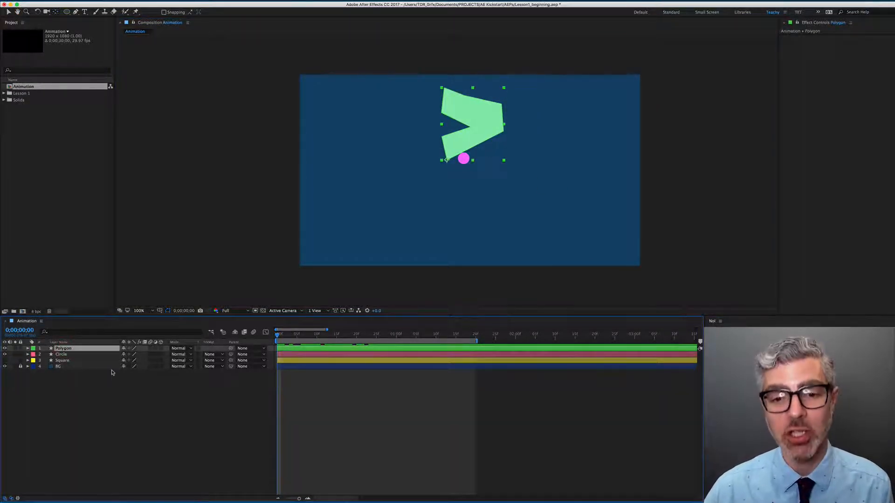
{"action": "key", "text": "u"}
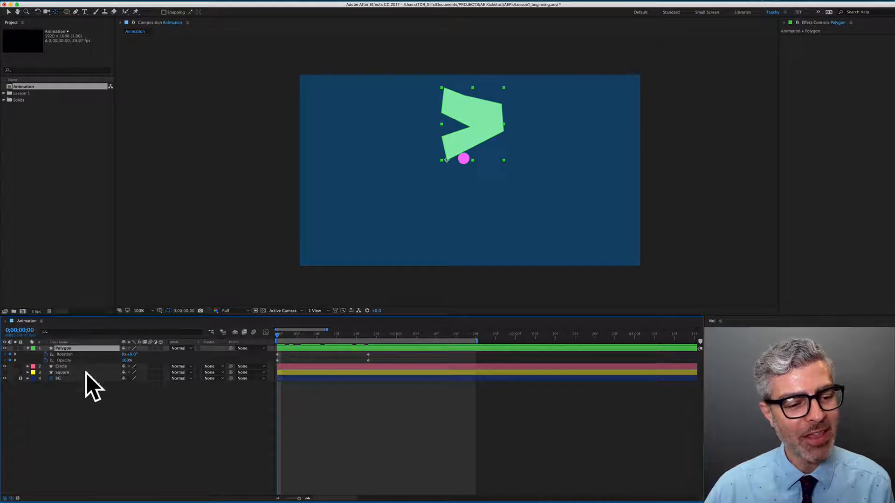
Expand the Circle layer's Transform properties and collapse its Contents group
{"action": "left_click", "coordinate": [62, 367]}
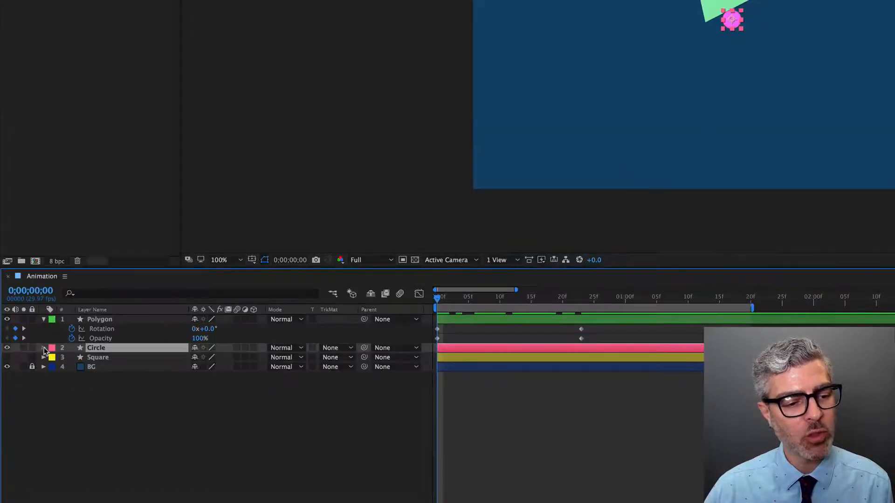
{"action": "left_click", "coordinate": [28, 367]}
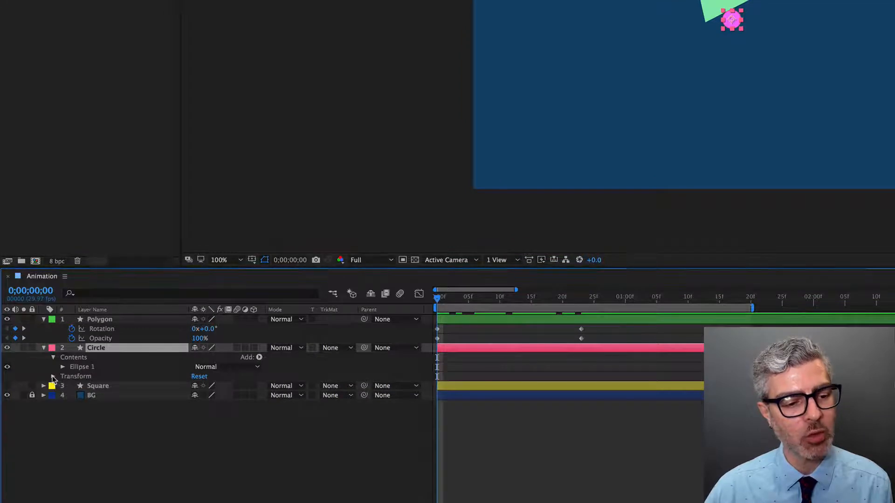
{"action": "left_click", "coordinate": [53, 377]}
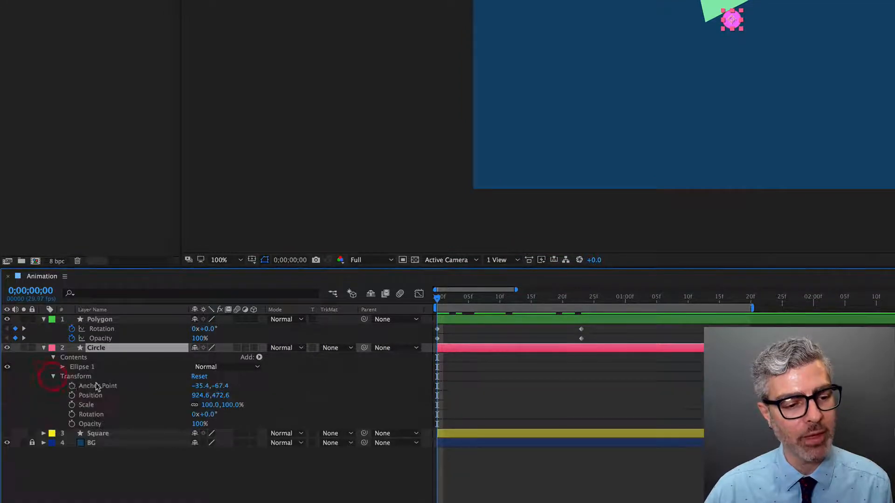
{"action": "left_click", "coordinate": [53, 357]}
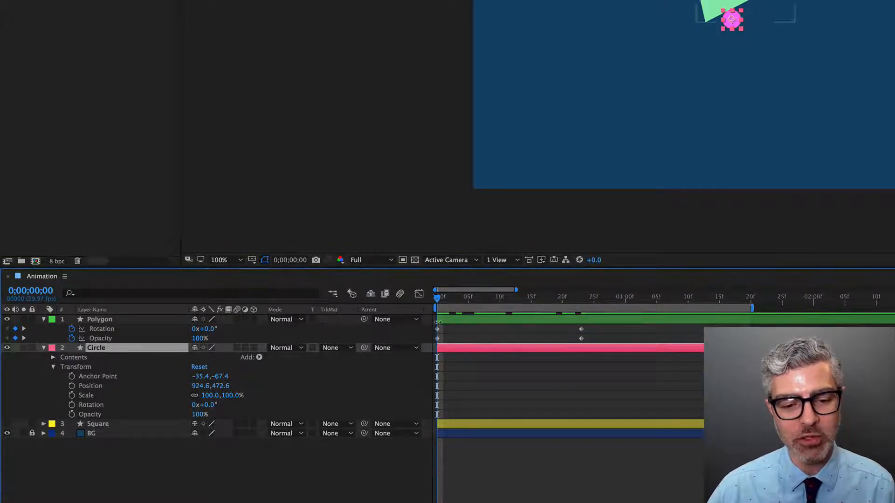
With the Selection tool, move the circle left of the polygon to a Position of about 530.6, 554.6
{"action": "left_click_drag", "start_coordinate": [443, 298], "coordinate": [433, 323]}
{"action": "left_click_drag", "start_coordinate": [274, 351], "coordinate": [275, 351]}
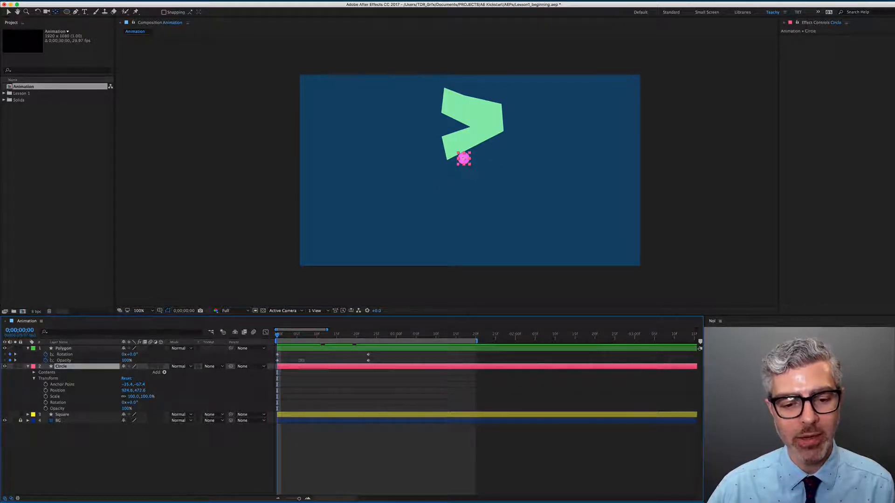
{"action": "key", "text": "v"}
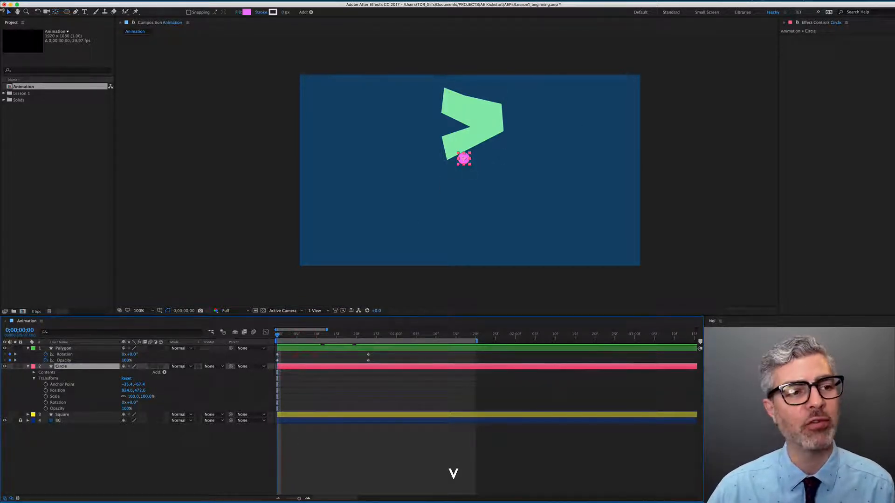
{"action": "left_click_drag", "start_coordinate": [470, 164], "coordinate": [400, 179]}
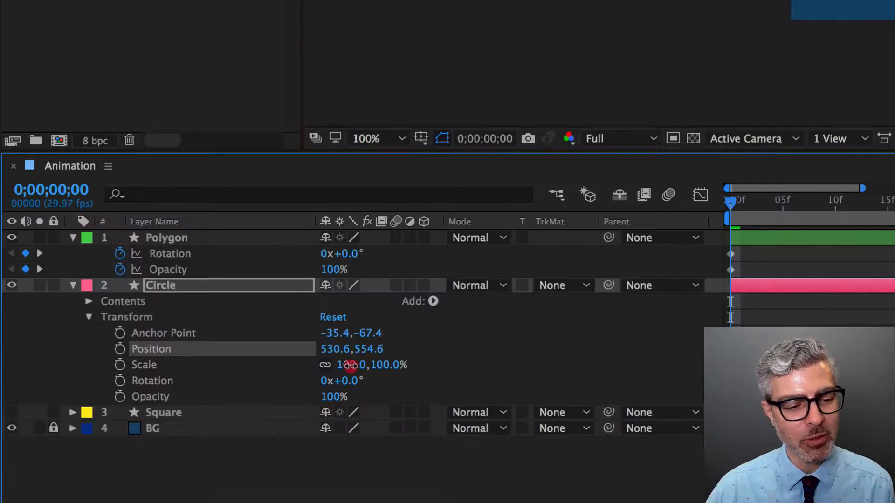
Set the Circle's Scale to 0% and start its Scale animation with a keyframe at frame 4
{"action": "left_click", "coordinate": [133, 396]}
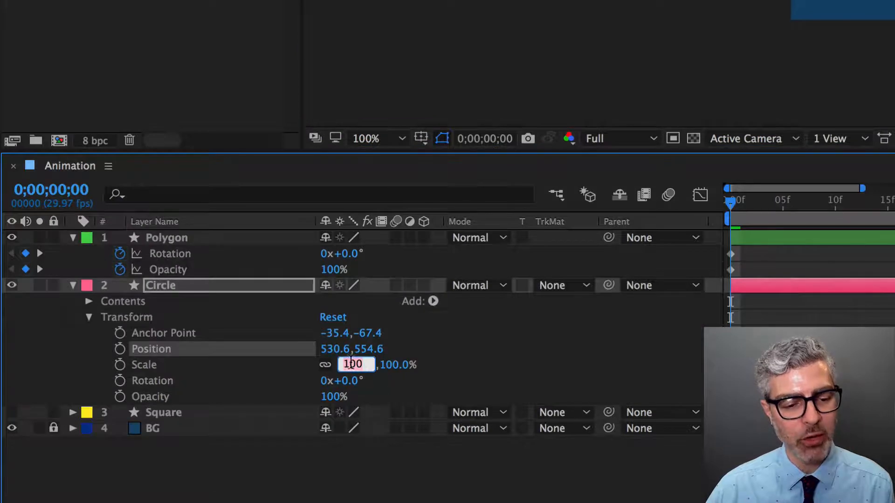
{"action": "type", "text": "0"}
{"action": "key", "text": "Return"}
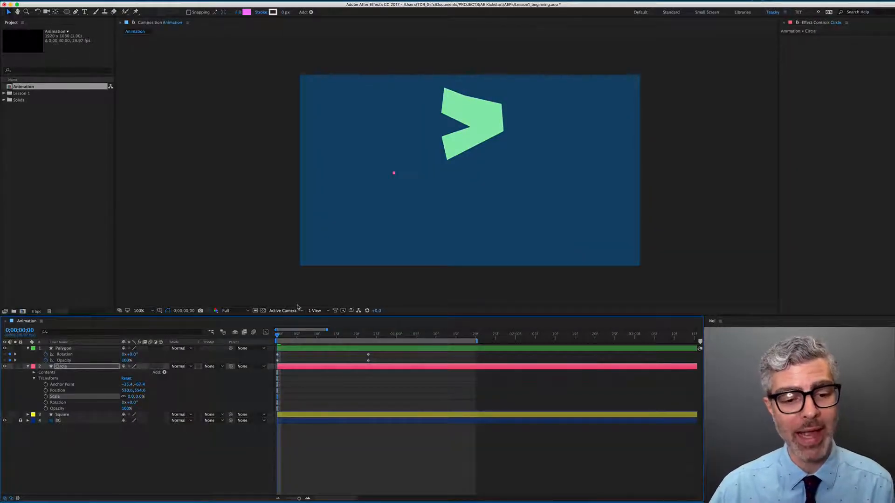
{"action": "left_click_drag", "start_coordinate": [280, 340], "coordinate": [284, 341]}
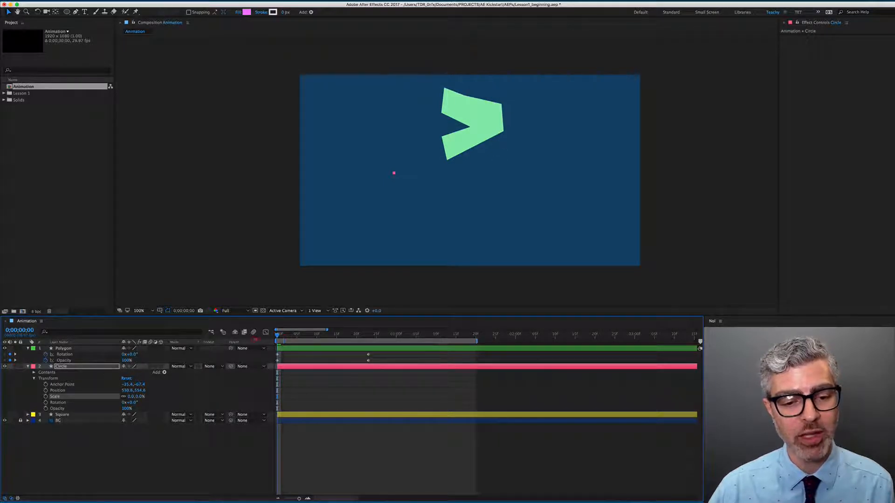
{"action": "key", "text": "space"}
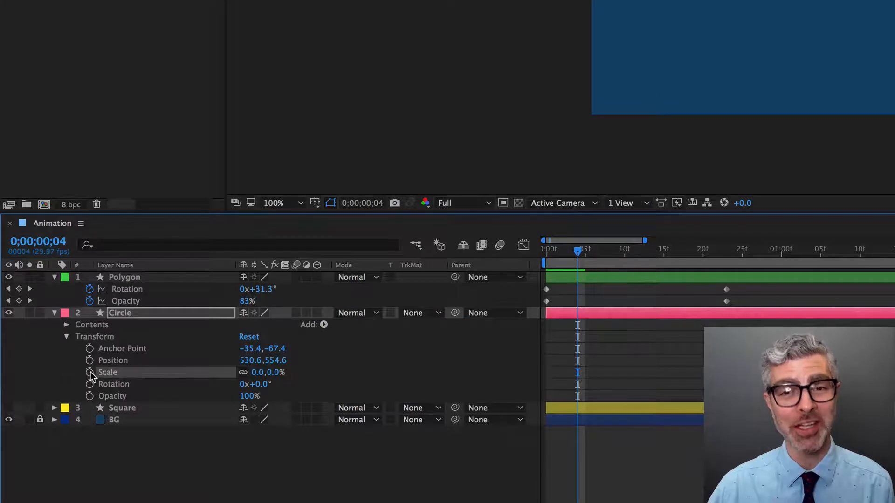
{"action": "left_click", "coordinate": [90, 373]}
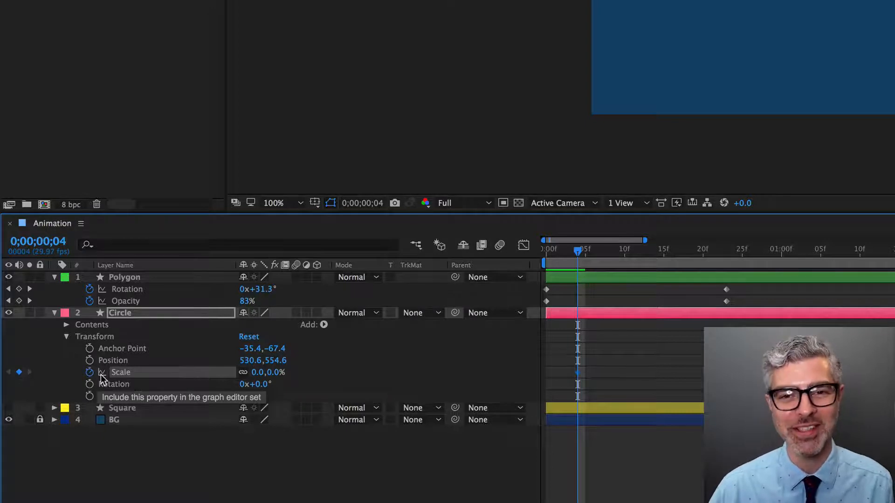
Add a second Scale keyframe for the Circle at 0;00;01;02 with a value of about 637%
{"action": "left_click_drag", "start_coordinate": [596, 252], "coordinate": [650, 250]}
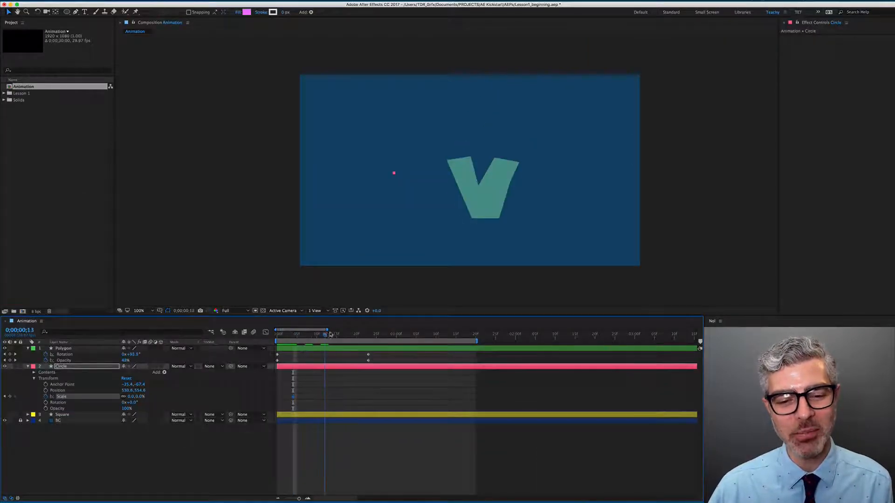
{"action": "left_click_drag", "start_coordinate": [330, 335], "coordinate": [404, 335]}
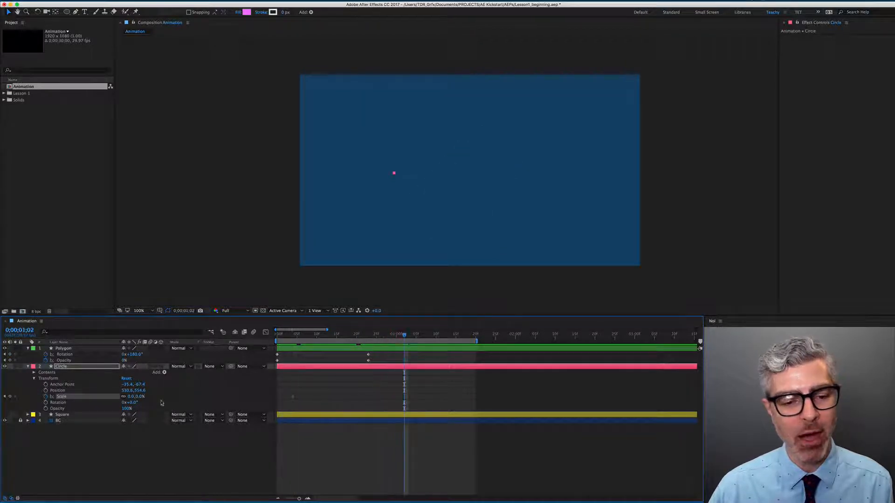
{"action": "left_click_drag", "start_coordinate": [130, 397], "coordinate": [201, 396]}
Preview the Circle's Scale animation and scrub through it from its first keyframe
{"action": "left_click_drag", "start_coordinate": [326, 367], "coordinate": [325, 367]}
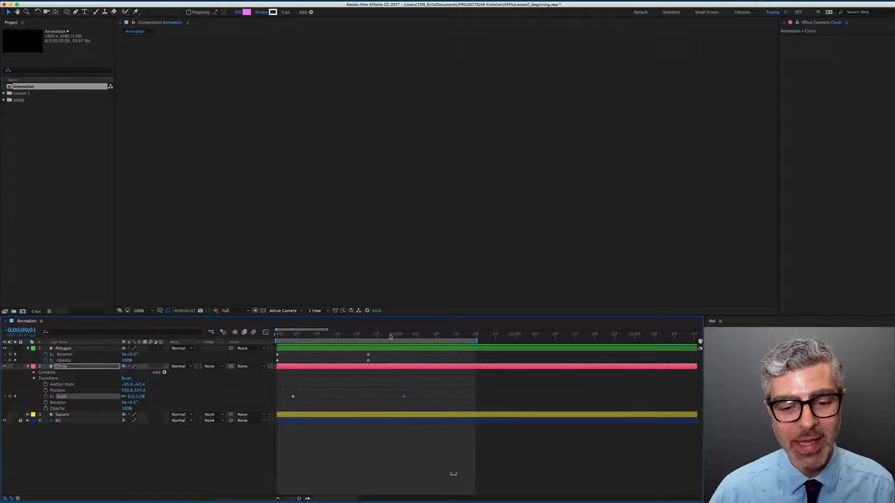
{"action": "left_click_drag", "start_coordinate": [391, 336], "coordinate": [293, 338]}
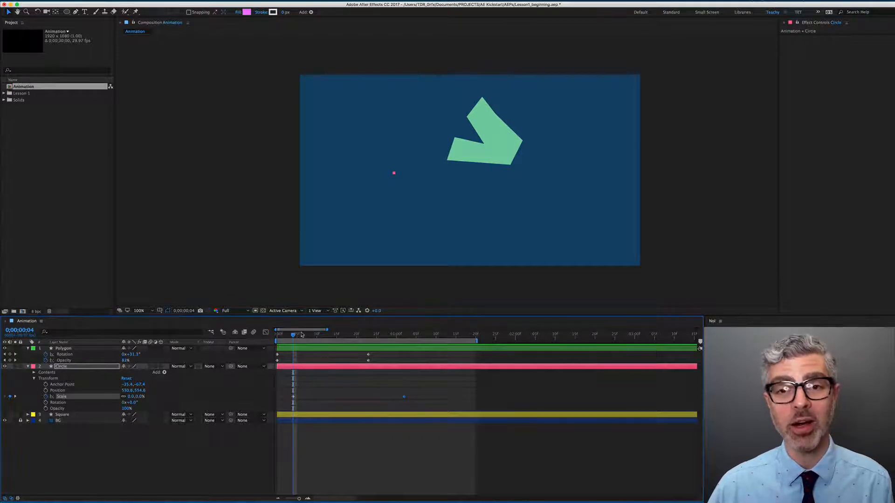
{"action": "left_click_drag", "start_coordinate": [302, 335], "coordinate": [333, 334]}
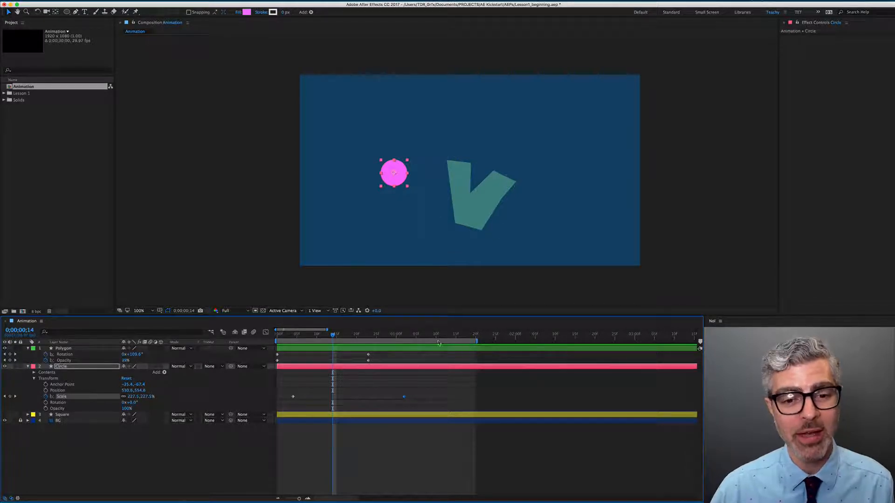
Keyframe the Circle's Position at frame 4, move it to about 1374.6, 404.6 at 0;00;01;02, and preview the combined motion
{"action": "left_click_drag", "start_coordinate": [306, 336], "coordinate": [293, 335]}
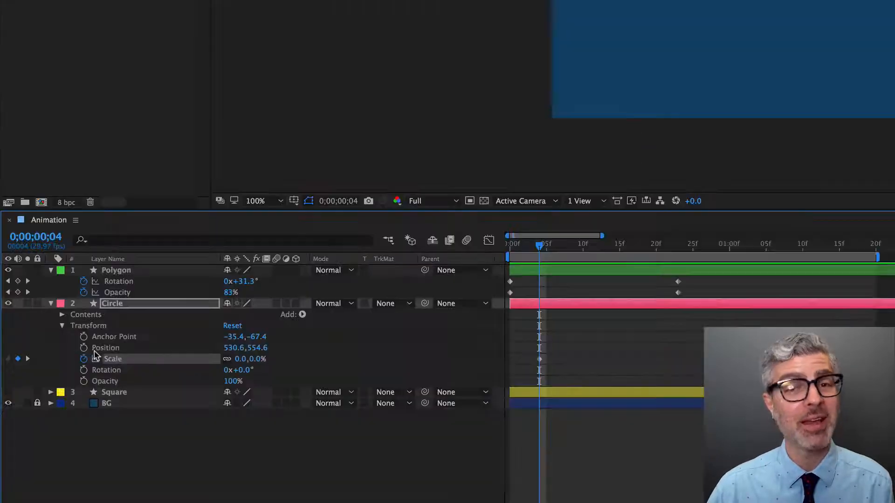
{"action": "left_click", "coordinate": [46, 391]}
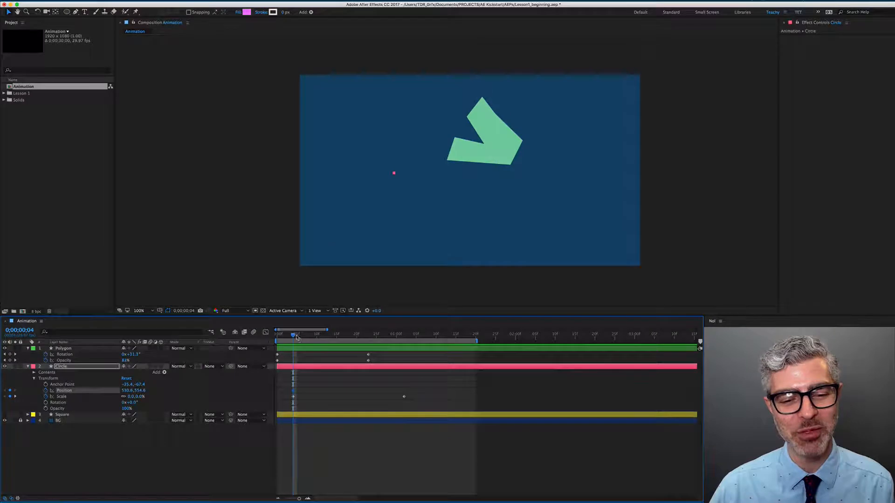
{"action": "left_click_drag", "start_coordinate": [296, 337], "coordinate": [404, 336]}
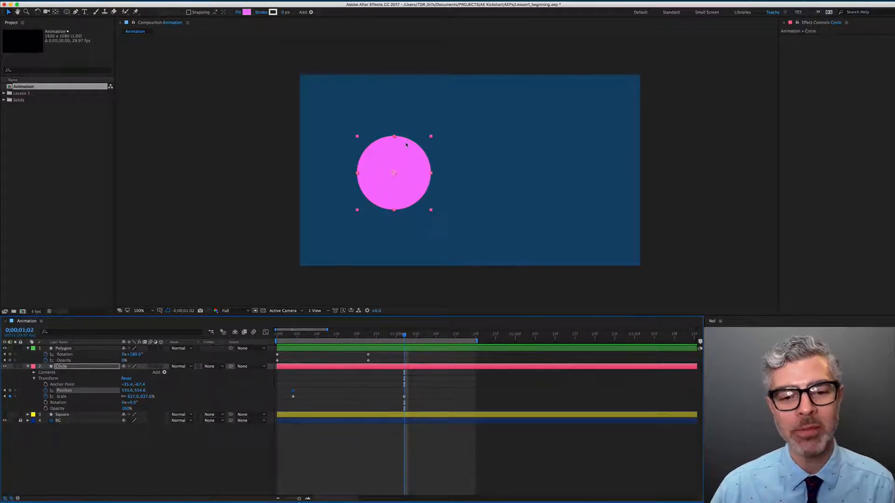
{"action": "left_click_drag", "start_coordinate": [406, 173], "coordinate": [557, 146]}
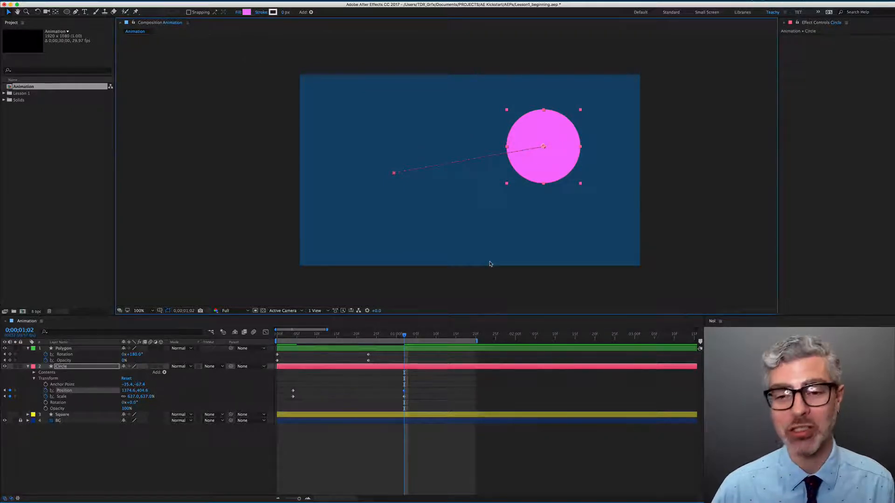
{"action": "key", "text": "space"}
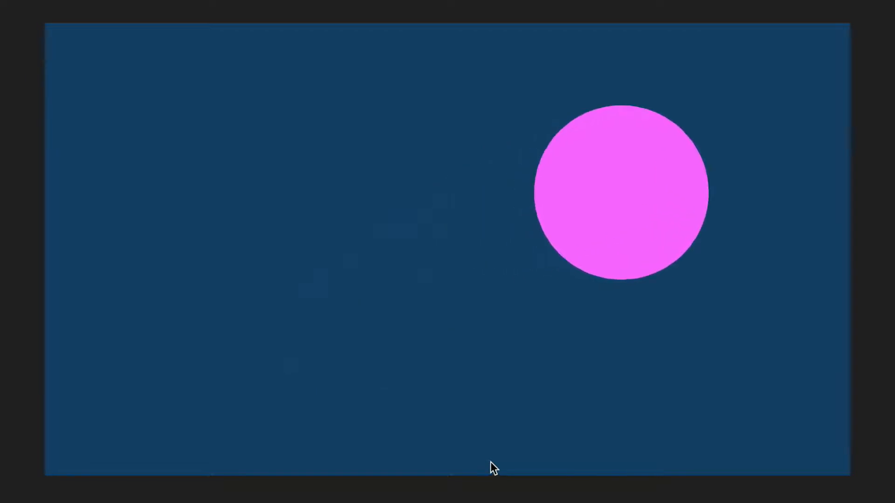
{"action": "key", "text": "space"}
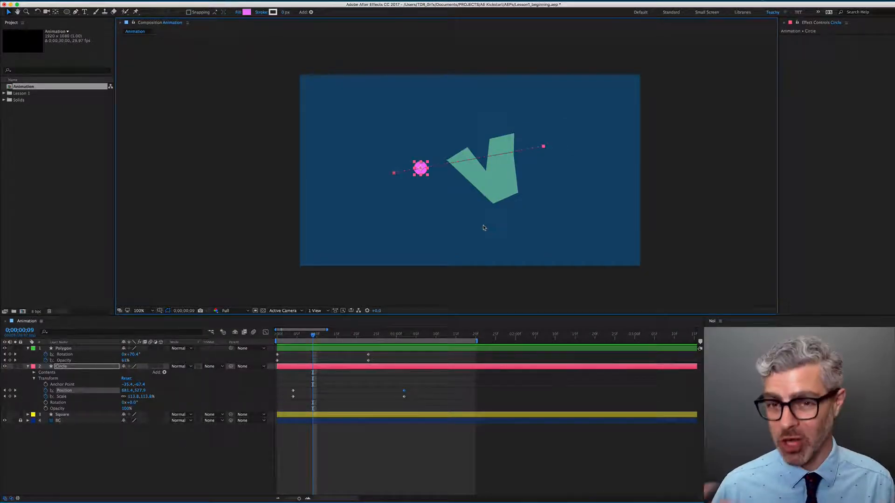
Move the Circle's second Position and Scale keyframes together to frame 23 and preview the faster animation
{"action": "left_click_drag", "start_coordinate": [410, 388], "coordinate": [368, 396]}
{"action": "key", "text": "KP_0"}
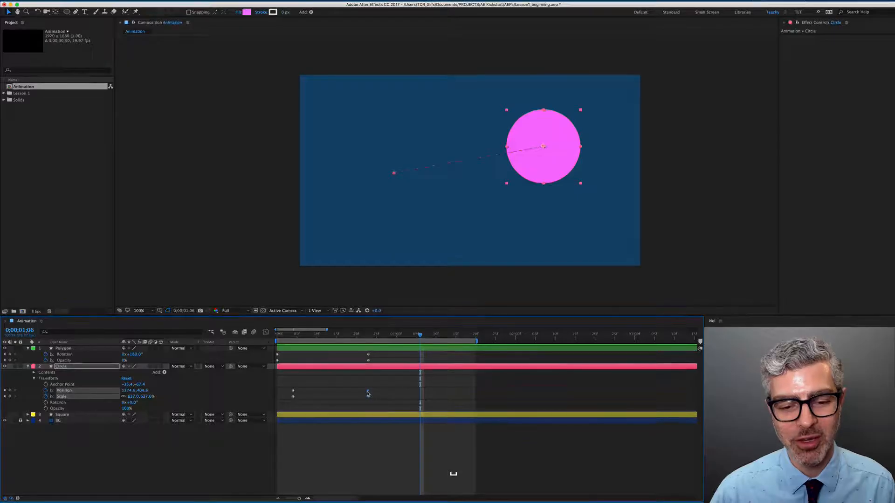
Offset the Circle's Position keyframes to frame 12 and 0;00;01;06, with the second Scale keyframe at frame 28, and preview the staggered timing
{"action": "left_click_drag", "start_coordinate": [368, 396], "coordinate": [324, 391]}
{"action": "left_click", "coordinate": [405, 395]}
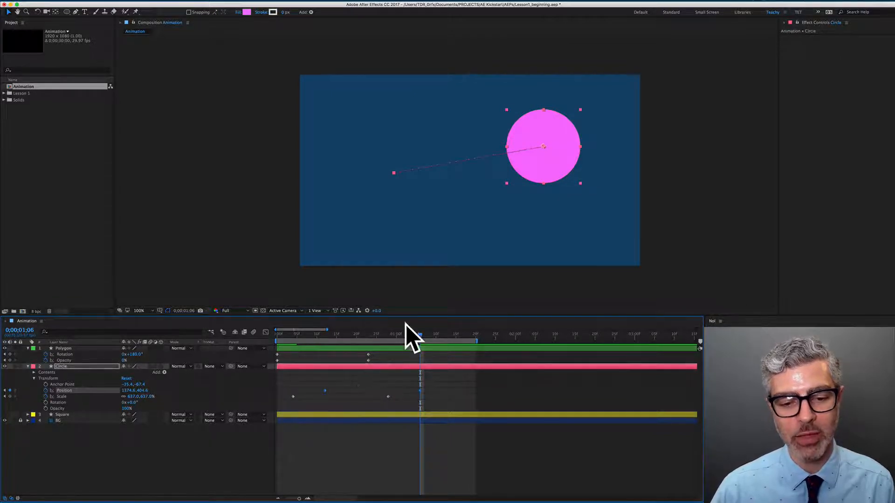
{"action": "left_click", "coordinate": [510, 449]}
{"action": "key", "text": "KP_0"}
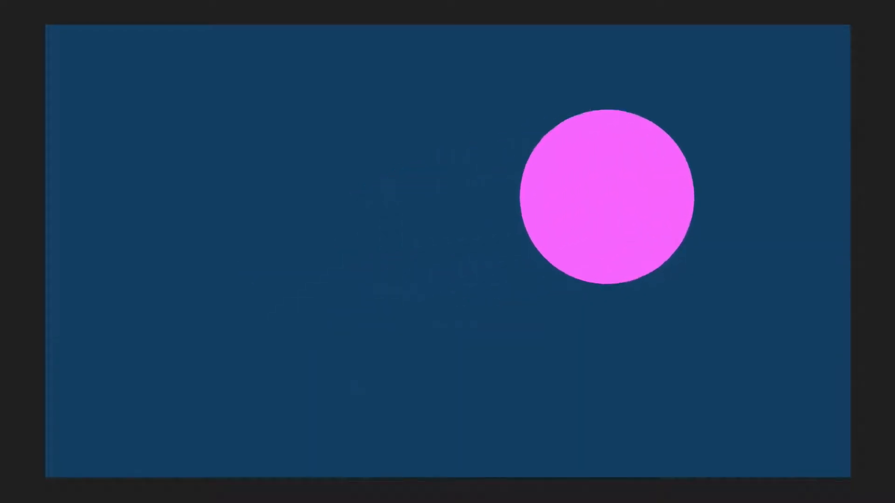
{"action": "key", "text": "space"}
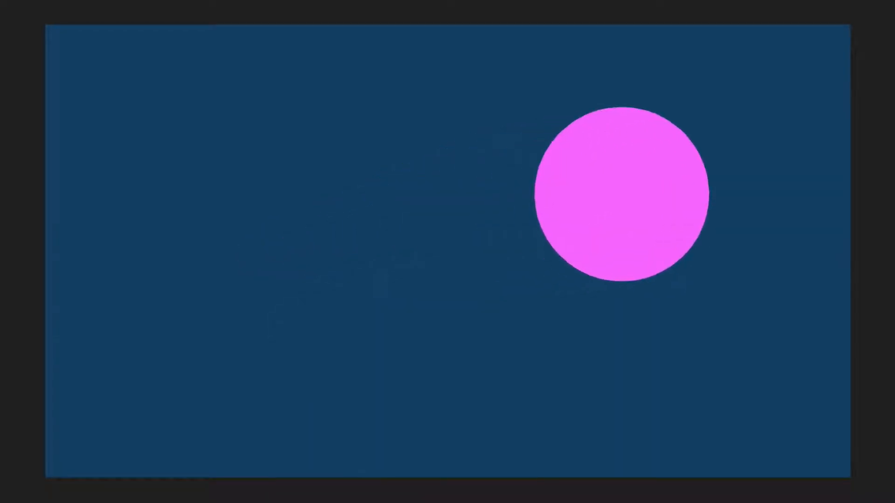
Move both Circle Position keyframes earlier together to align them with the Scale keyframes at frames 4 and 28
{"action": "mouse_move", "coordinate": [434, 387]}
{"action": "left_mouse_down"}
{"action": "mouse_move", "coordinate": [298, 390]}
{"action": "mouse_move", "coordinate": [443, 401]}
{"action": "mouse_move", "coordinate": [440, 393]}
{"action": "left_mouse_up"}
{"action": "left_click", "coordinate": [294, 395], "text": "shift"}
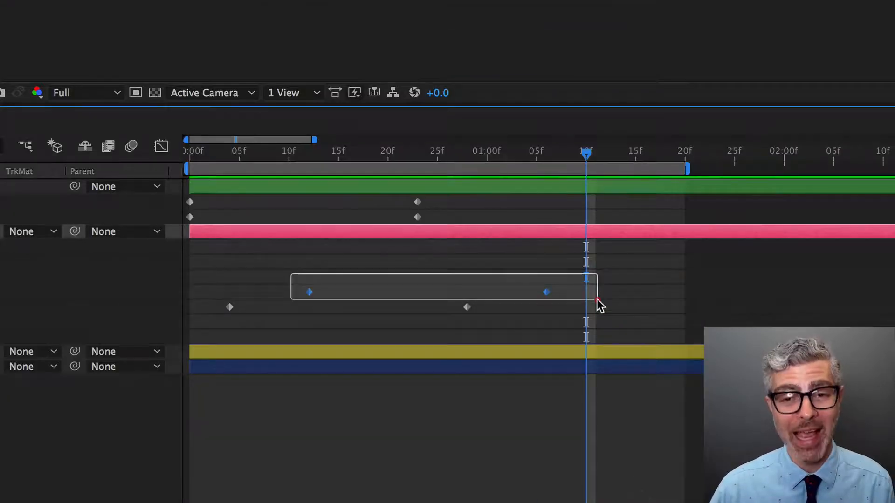
{"action": "left_click_drag", "start_coordinate": [597, 299], "coordinate": [588, 303]}
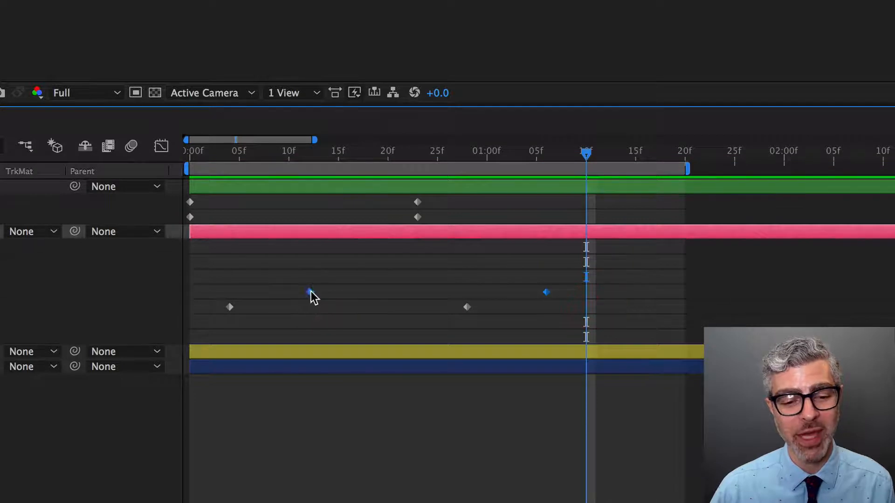
{"action": "left_click_drag", "start_coordinate": [309, 292], "coordinate": [231, 294]}
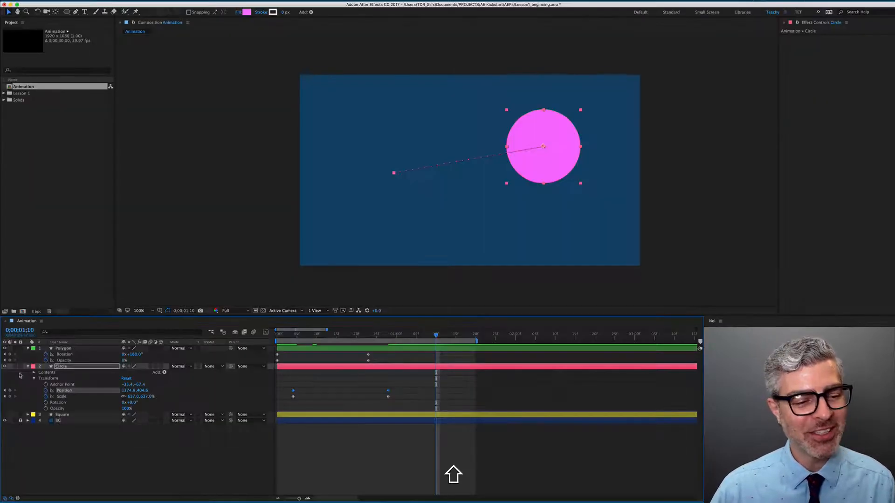
Collapse the Circle and Polygon properties, make the Square layer visible and reveal its Transform properties
{"action": "left_click", "coordinate": [28, 367]}
{"action": "left_click", "coordinate": [28, 349]}
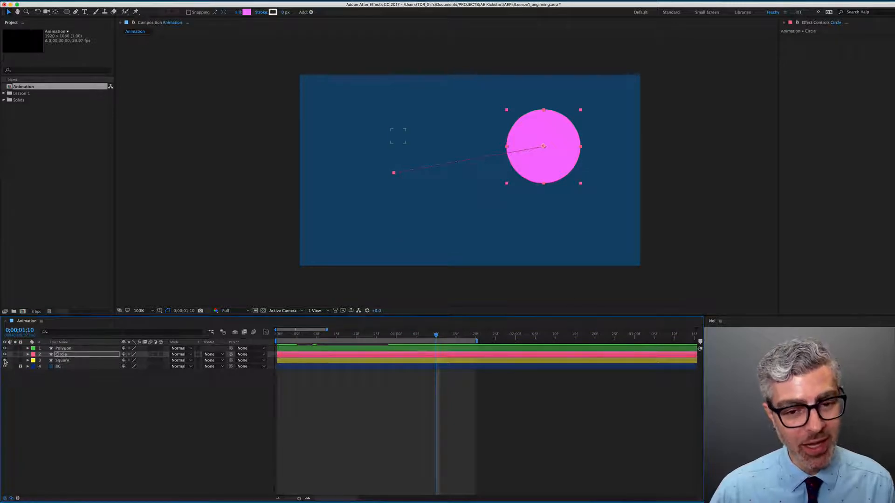
{"action": "left_click", "coordinate": [5, 361]}
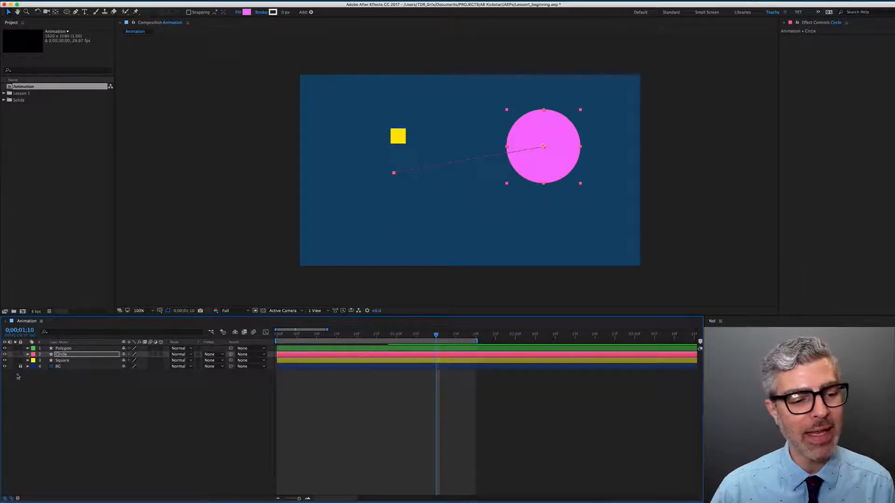
{"action": "left_click", "coordinate": [28, 361]}
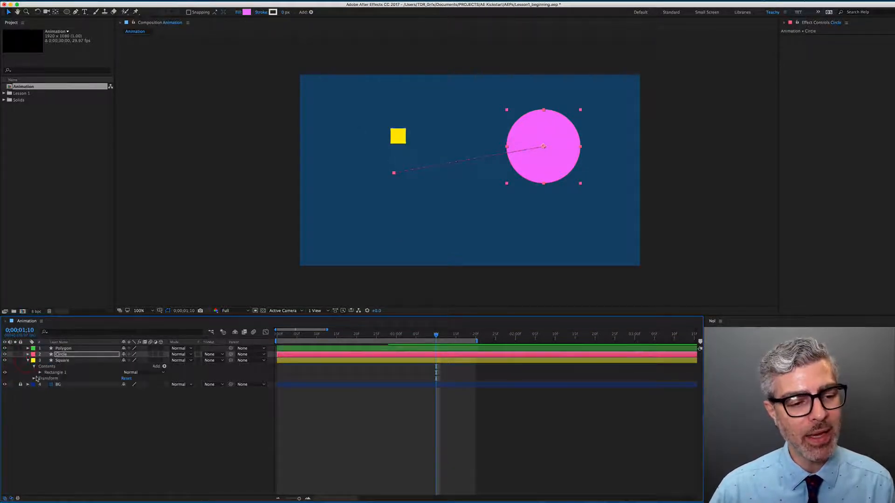
{"action": "left_click", "coordinate": [34, 379]}
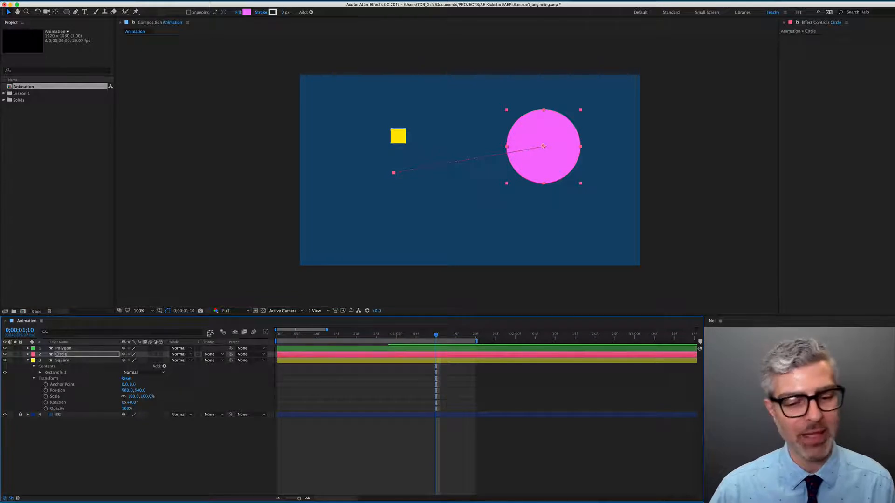
At frame 0, move the Square layer's anchor point to the centre of the yellow square and deselect the layer
{"action": "left_click_drag", "start_coordinate": [356, 337], "coordinate": [278, 337]}
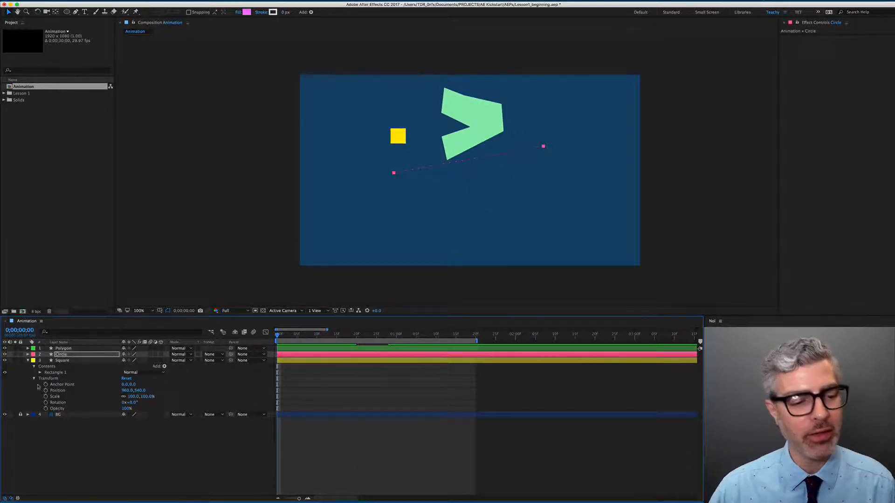
{"action": "left_click", "coordinate": [61, 361]}
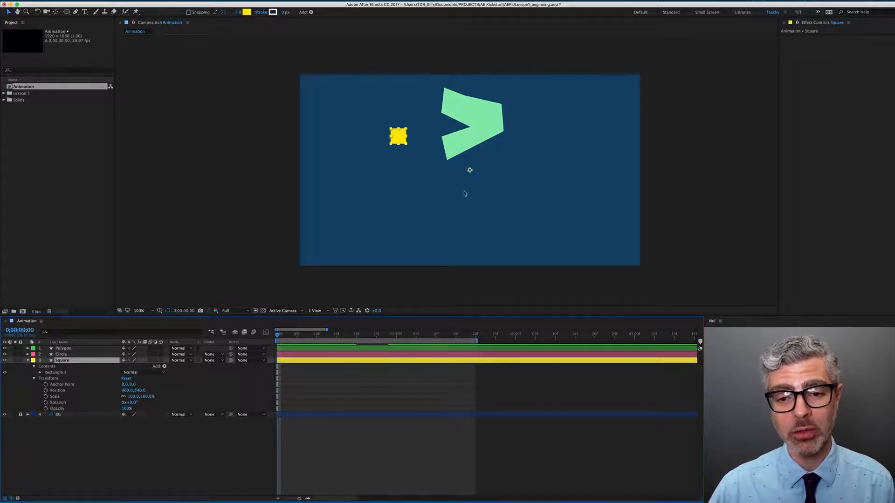
{"action": "key", "text": "y"}
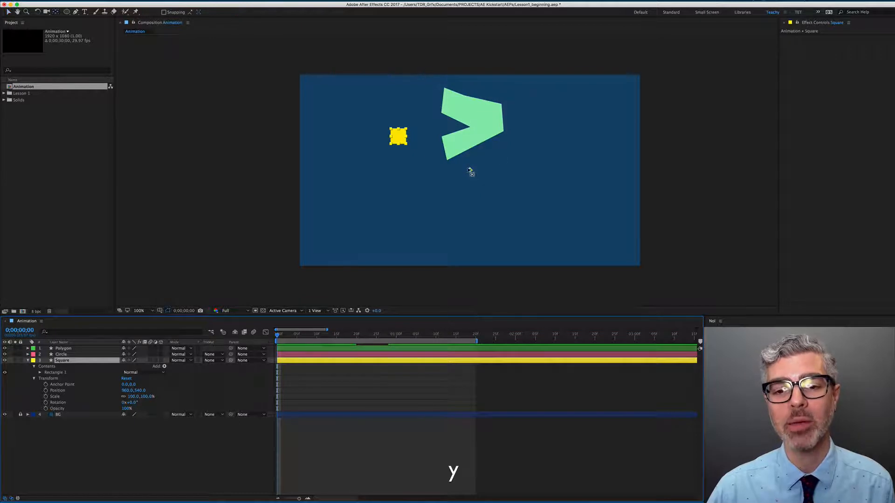
{"action": "left_click_drag", "start_coordinate": [470, 170], "coordinate": [402, 136]}
{"action": "left_click_drag", "start_coordinate": [296, 174], "coordinate": [295, 184]}
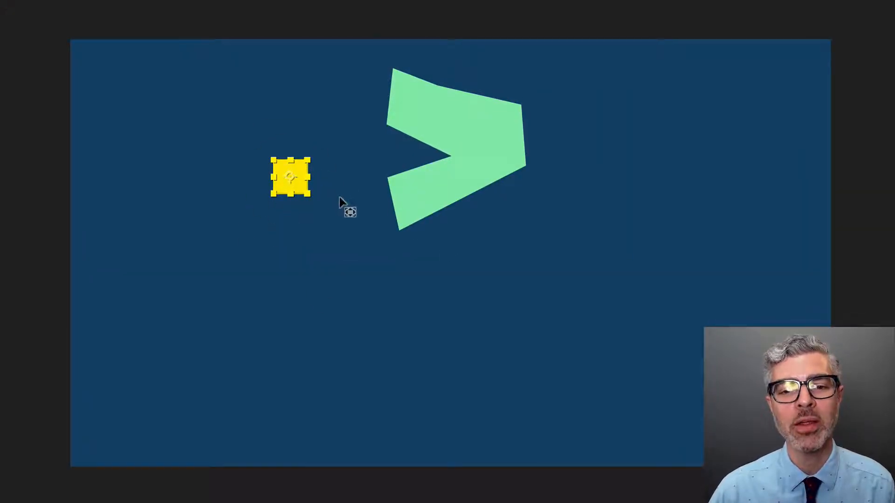
{"action": "mouse_move", "coordinate": [289, 178]}
{"action": "left_mouse_down"}
{"action": "mouse_move", "coordinate": [291, 195]}
{"action": "mouse_move", "coordinate": [269, 160]}
{"action": "mouse_move", "coordinate": [290, 176]}
{"action": "left_mouse_up"}
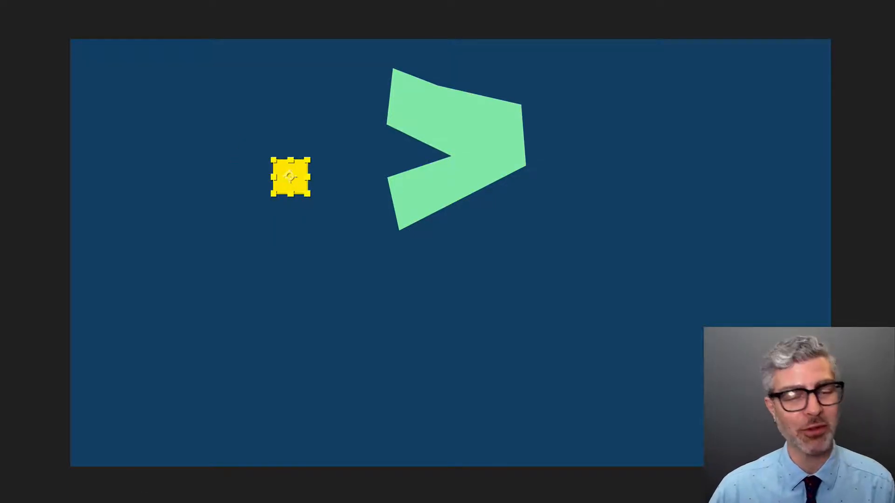
{"action": "key", "text": "ctrl+shift+a"}
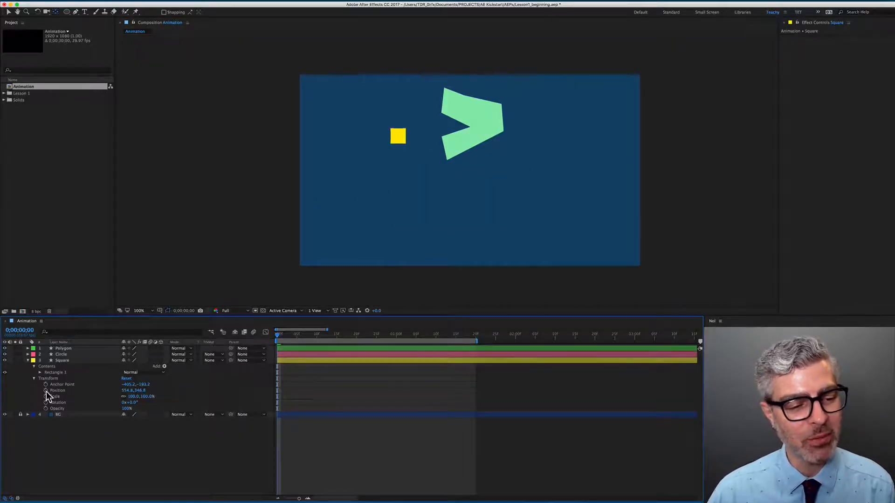
Keyframe the Square's Position at frame 0 and place it near the composition's upper right at about 1486.8, 72.8
{"action": "left_click", "coordinate": [46, 390]}
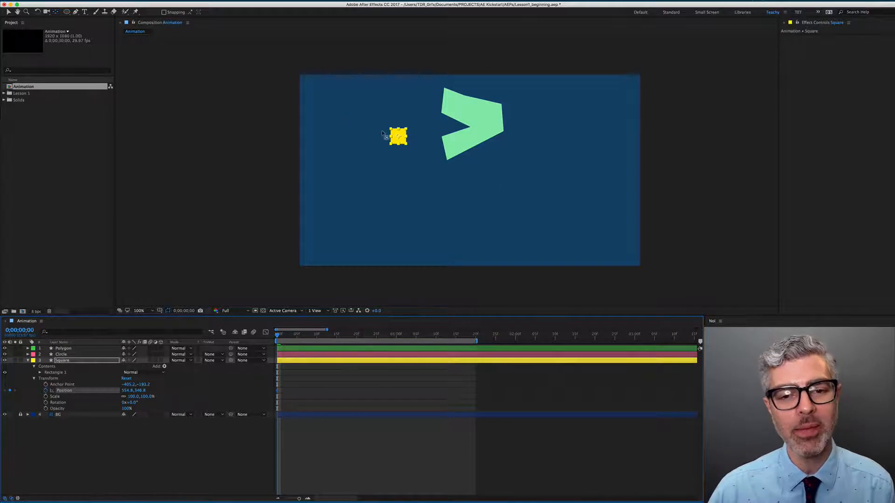
{"action": "key", "text": "shift+v"}
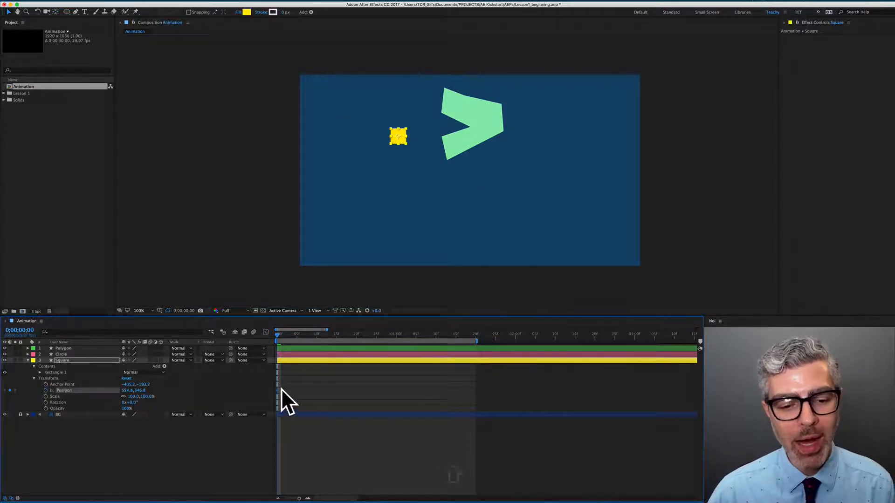
{"action": "left_click_drag", "start_coordinate": [405, 133], "coordinate": [563, 87]}
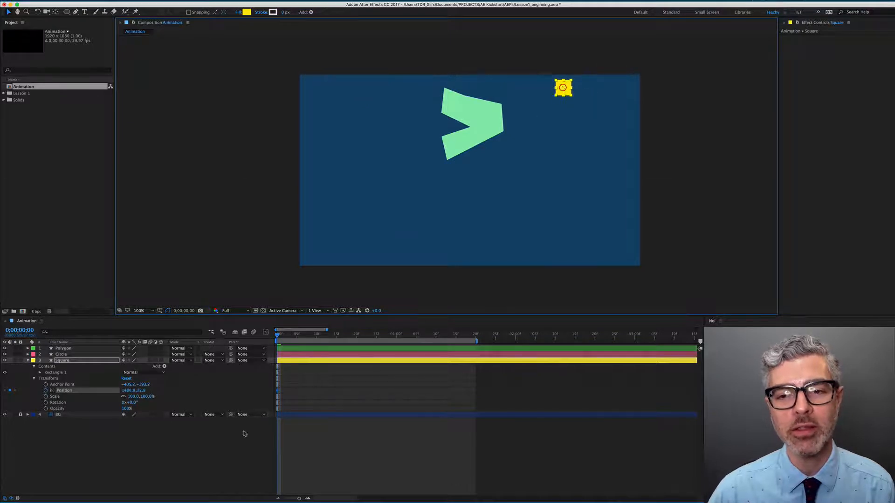
{"action": "left_click_drag", "start_coordinate": [546, 238], "coordinate": [497, 255]}
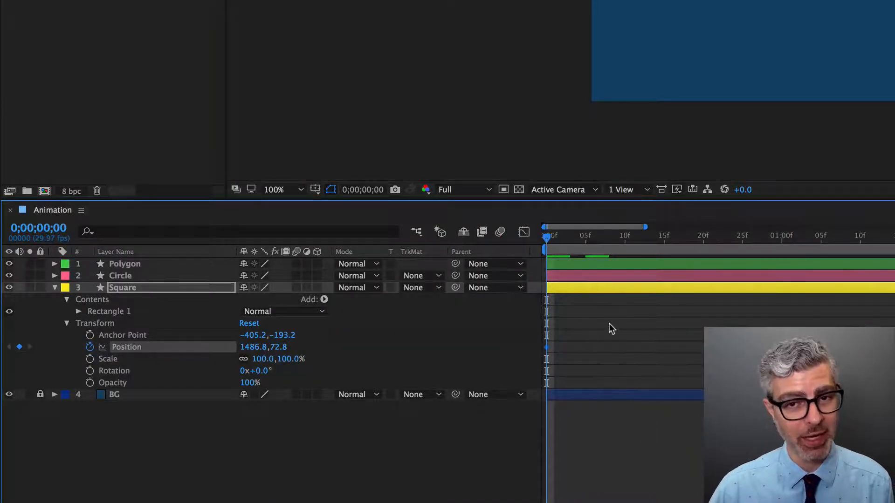
At frame 14, move the Square straight down to about 1486.8, 968.8 and preview the motion
{"action": "left_click_drag", "start_coordinate": [567, 239], "coordinate": [658, 247]}
{"action": "left_click_drag", "start_coordinate": [567, 89], "coordinate": [567, 247]}
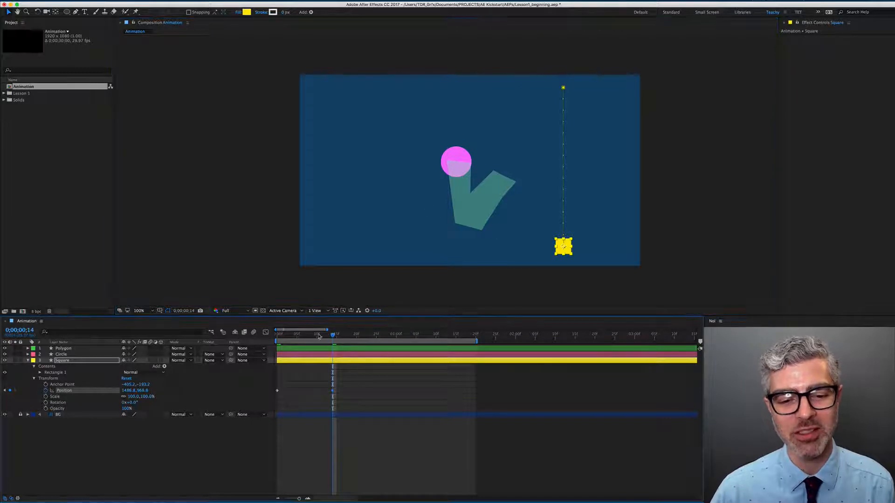
{"action": "key", "text": "space"}
Keyframe the Square's Rotation from 0° at frame 0 to one full revolution at frame 14 and preview the spin
{"action": "key", "text": "Home"}
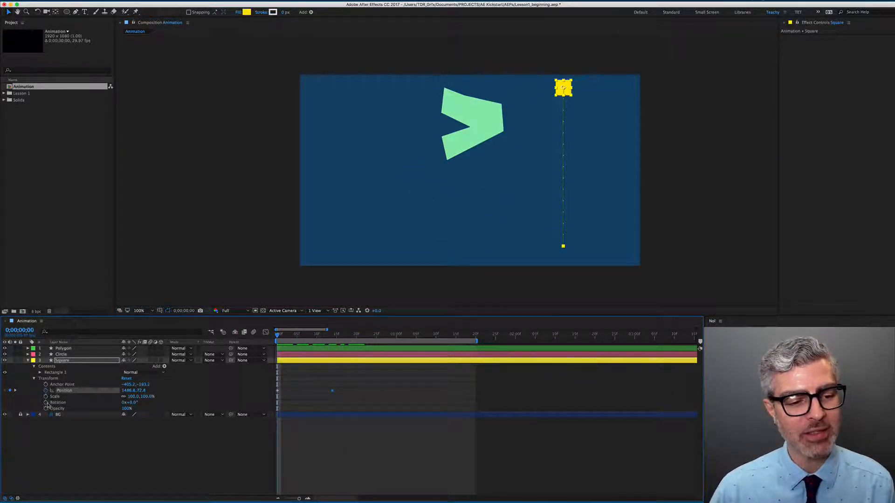
{"action": "left_click", "coordinate": [46, 403]}
{"action": "left_click_drag", "start_coordinate": [307, 338], "coordinate": [336, 339]}
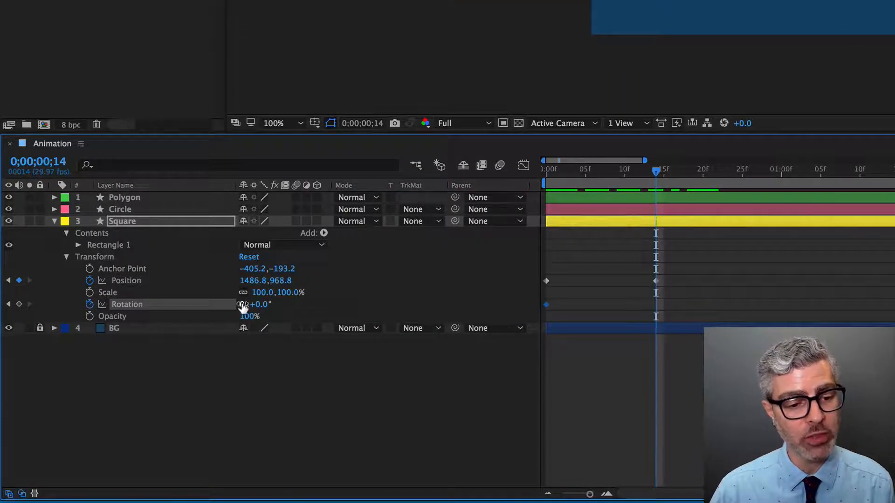
{"action": "left_click", "coordinate": [243, 305]}
{"action": "type", "text": "1"}
{"action": "key", "text": "Return"}
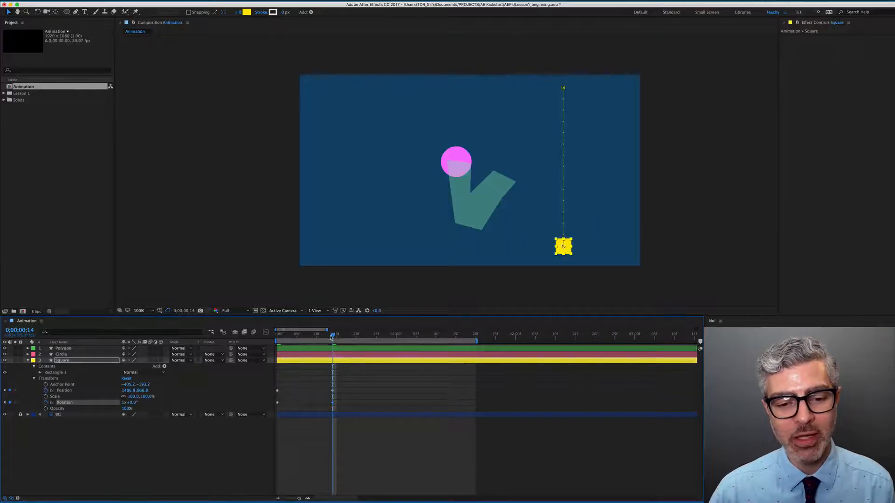
{"action": "mouse_move", "coordinate": [332, 337]}
{"action": "left_mouse_down"}
{"action": "mouse_move", "coordinate": [278, 333]}
{"action": "mouse_move", "coordinate": [335, 335]}
{"action": "left_mouse_up"}
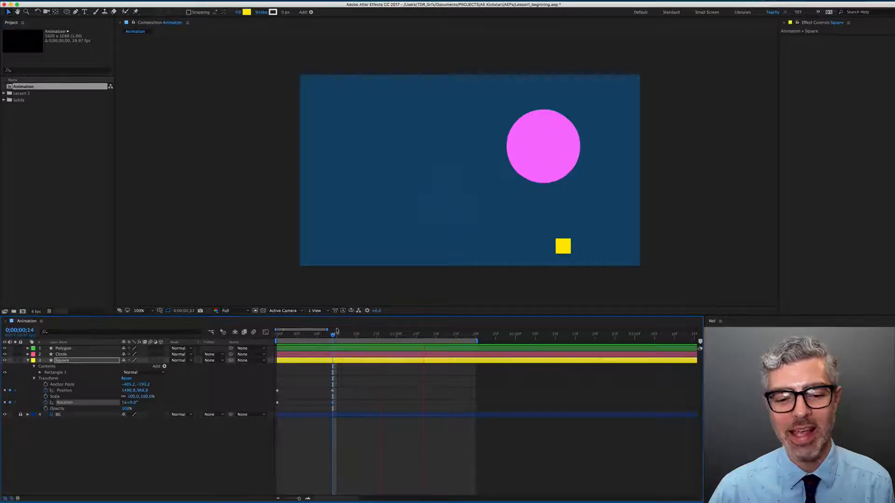
{"action": "key", "text": "space"}
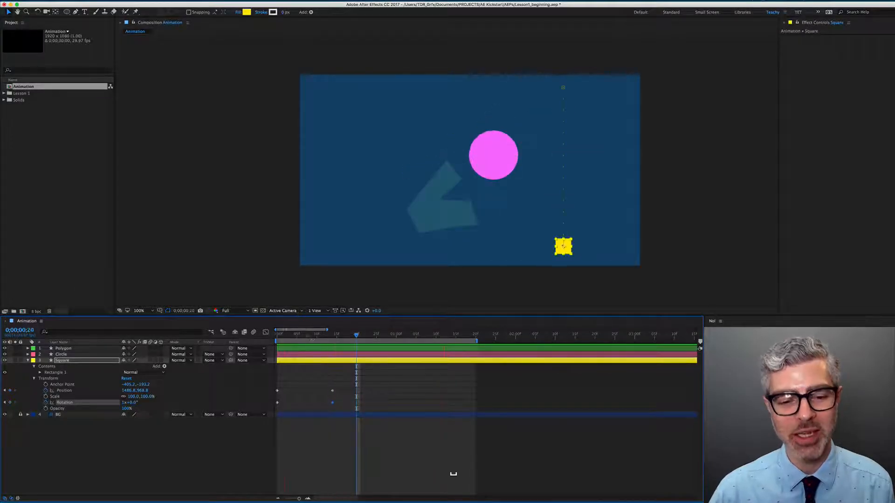
Move the Square's second Position and Rotation keyframes together to 0;00;01;11 and preview the slower animation
{"action": "mouse_move", "coordinate": [318, 337]}
{"action": "left_mouse_down"}
{"action": "mouse_move", "coordinate": [290, 340]}
{"action": "mouse_move", "coordinate": [332, 340]}
{"action": "left_mouse_up"}
{"action": "left_click_drag", "start_coordinate": [353, 386], "coordinate": [440, 413]}
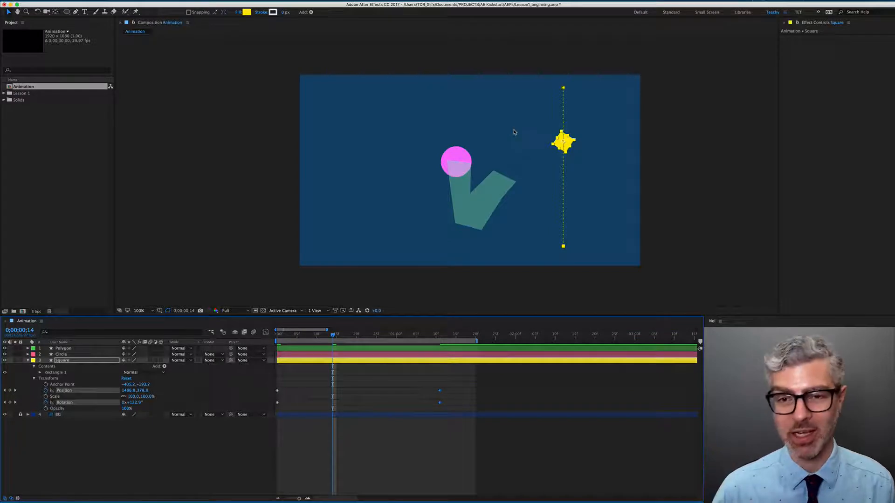
{"action": "key", "text": "KP_0"}
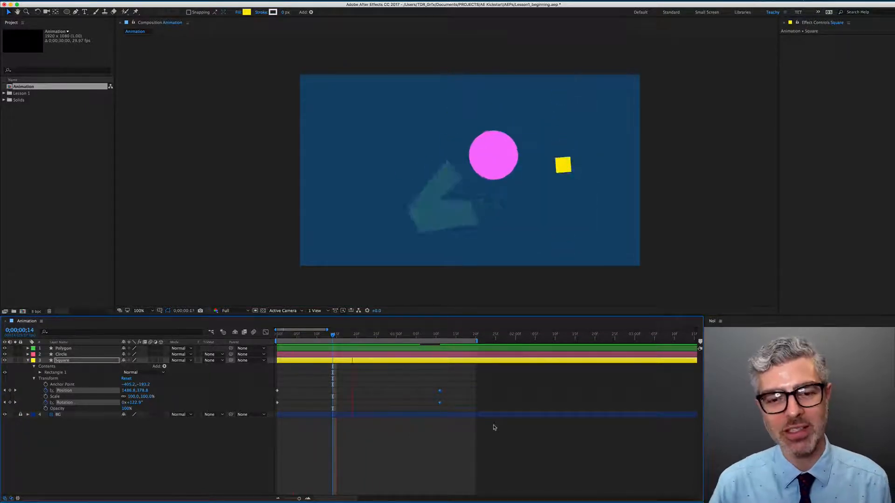
{"action": "key", "text": "space"}
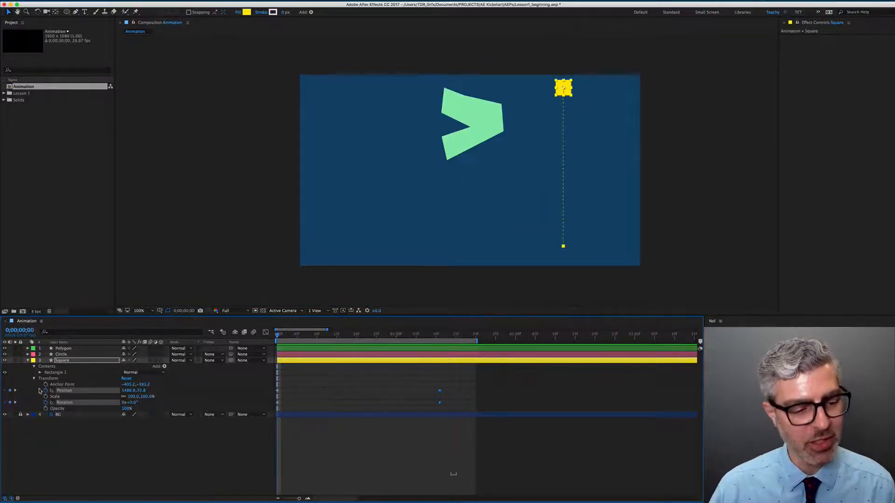
Reveal only the keyframed properties of the Polygon, Circle and Square layers and scrub through the timing
{"action": "key", "text": "super+a"}
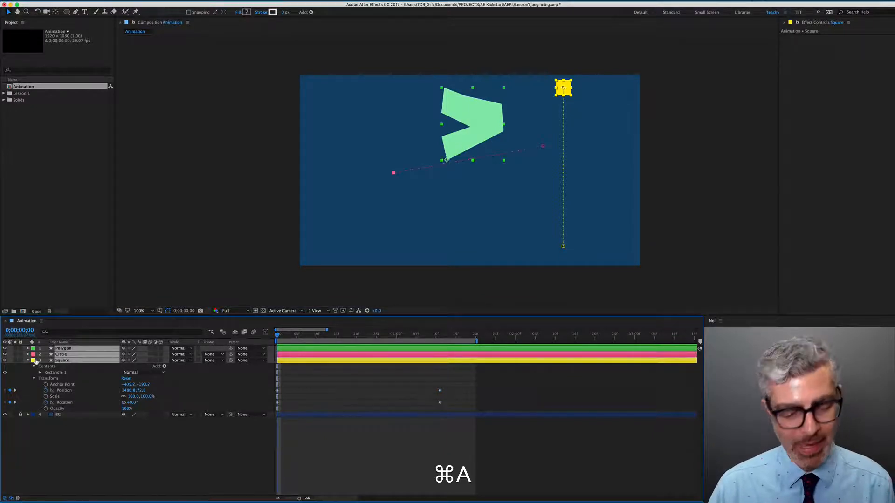
{"action": "key", "text": "u"}
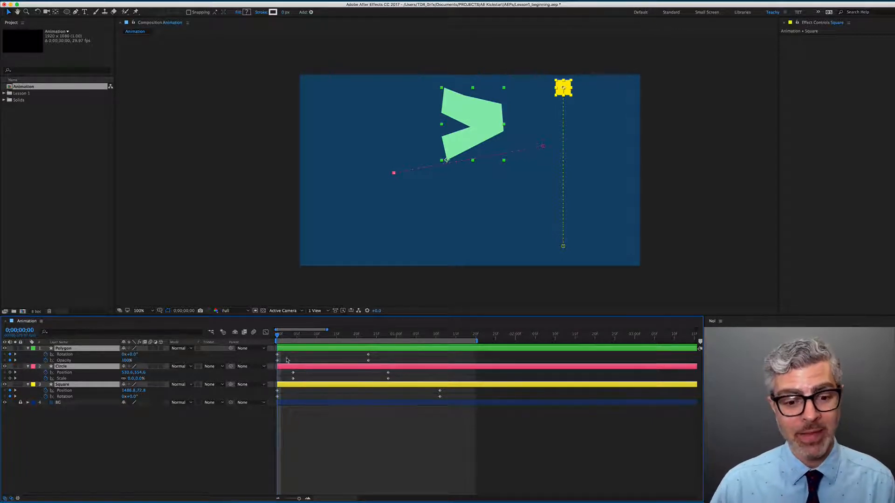
{"action": "left_click_drag", "start_coordinate": [355, 335], "coordinate": [340, 348]}
Copy the Polygon's 0% Opacity keyframe from frame 23 to 0;00;01;18 and scrub back over the hold
{"action": "left_click_drag", "start_coordinate": [399, 338], "coordinate": [468, 337]}
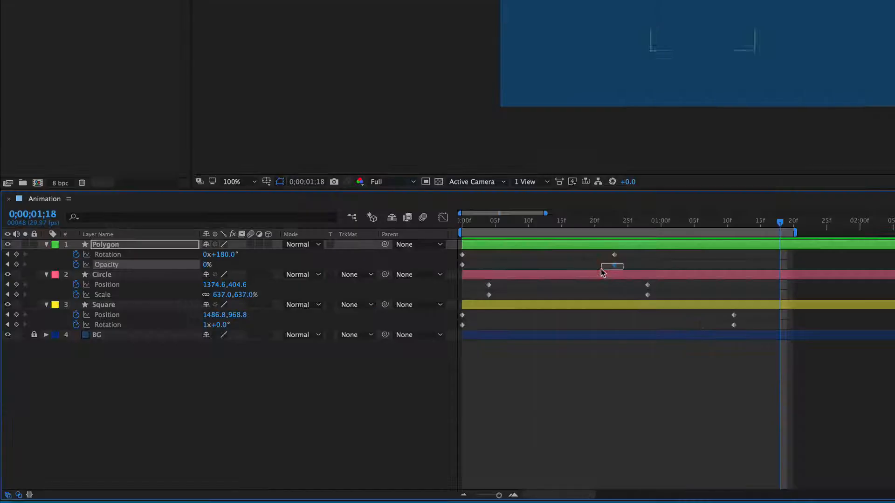
{"action": "left_click", "coordinate": [368, 360]}
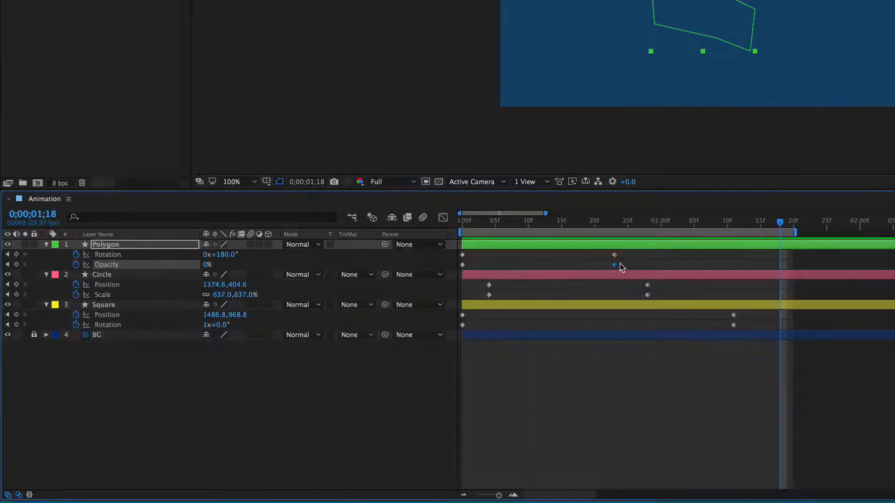
{"action": "key", "text": "super+v"}
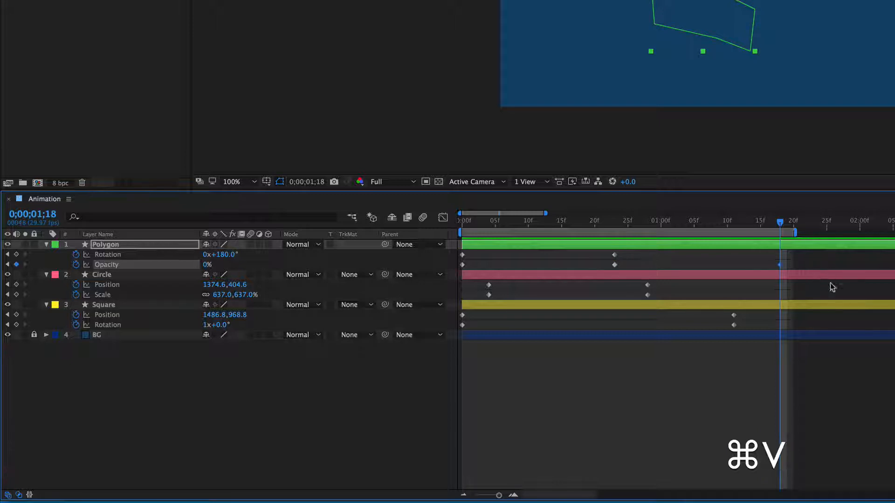
{"action": "left_click_drag", "start_coordinate": [751, 225], "coordinate": [681, 223]}
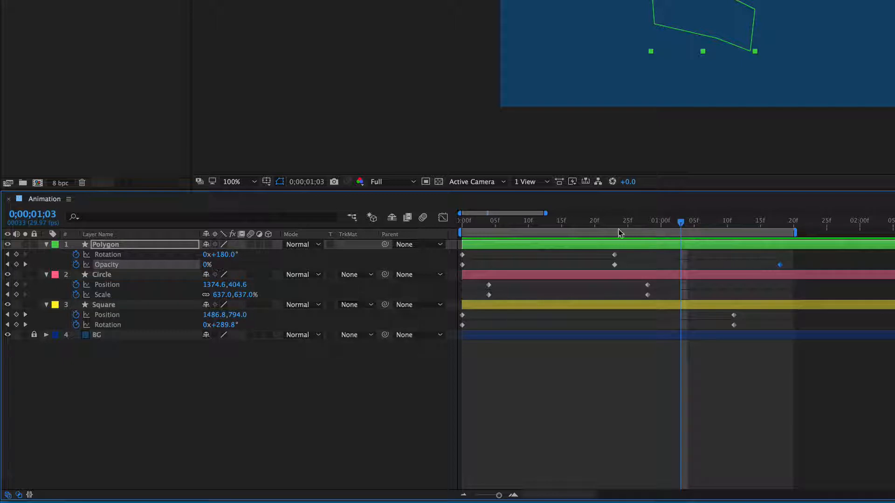
Set the Polygon's Opacity to 100% at 0;00;02;03 and add a holding Rotation keyframe at 0;00;01;18
{"action": "left_click_drag", "start_coordinate": [689, 222], "coordinate": [880, 226]}
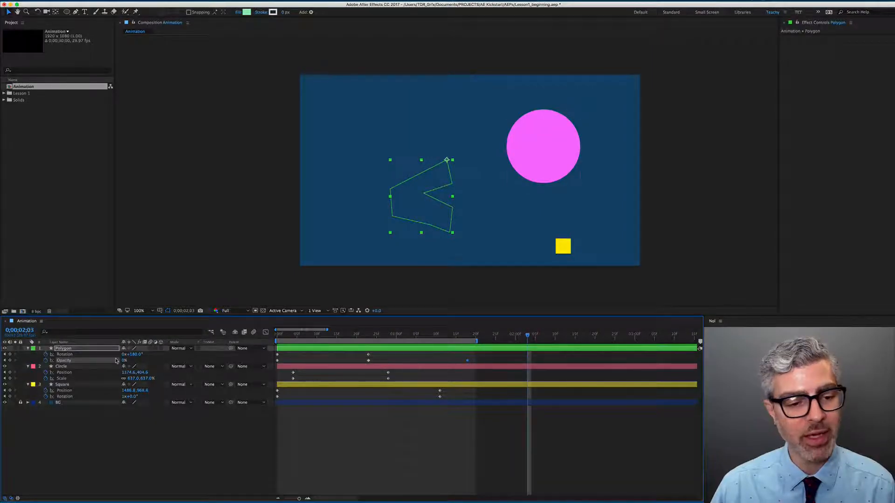
{"action": "left_click_drag", "start_coordinate": [122, 361], "coordinate": [154, 362]}
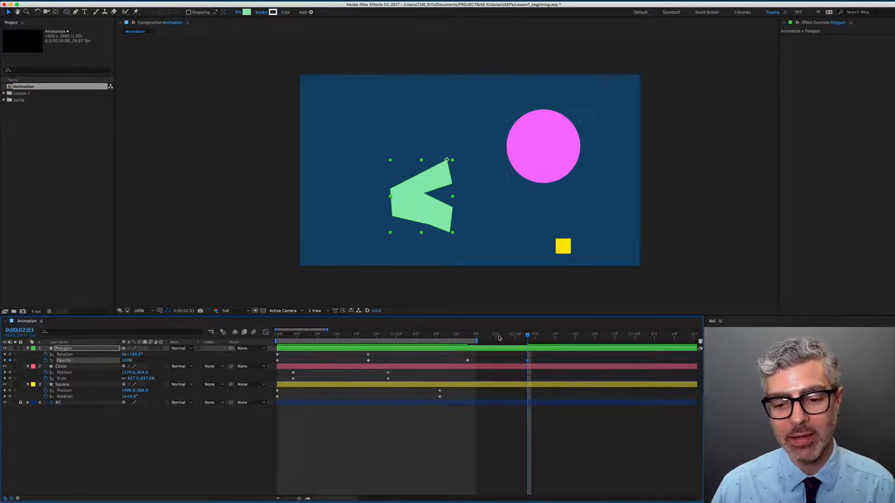
{"action": "left_click_drag", "start_coordinate": [498, 336], "coordinate": [468, 336]}
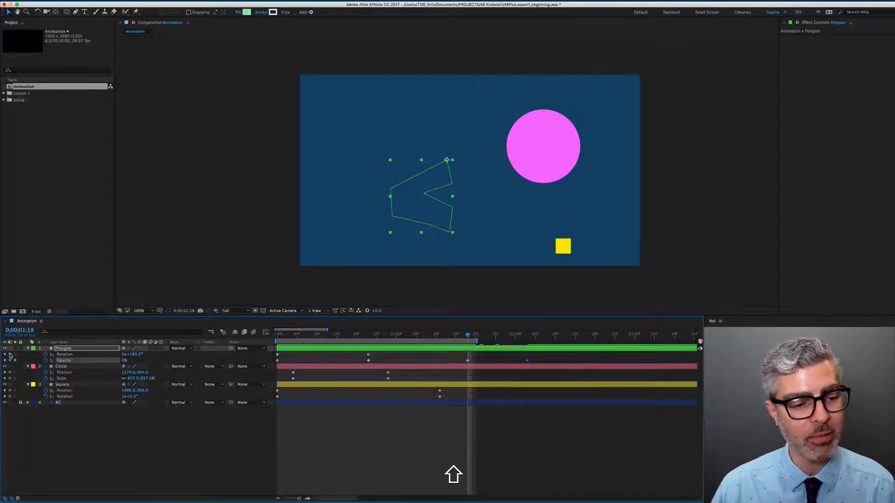
{"action": "left_click_drag", "start_coordinate": [468, 336], "coordinate": [529, 339]}
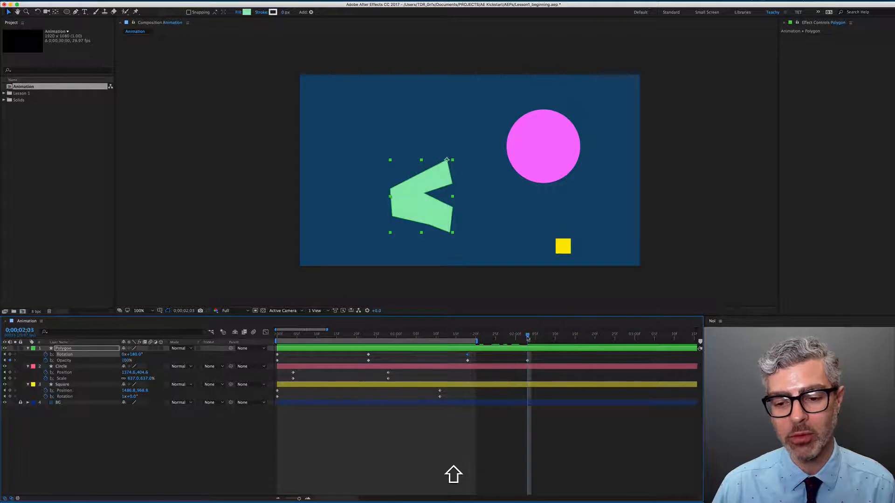
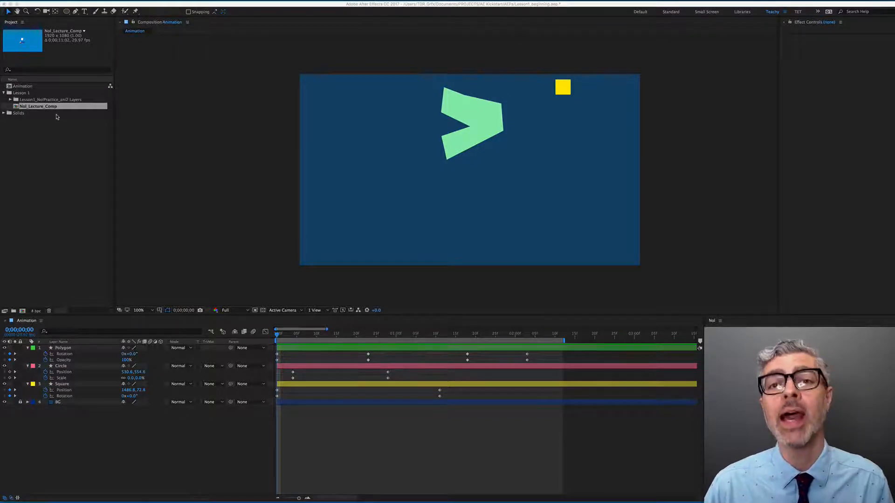
Open the Nol_Lecture_Comp composition from the Lesson 1 folder
{"action": "double_click", "coordinate": [15, 106]}
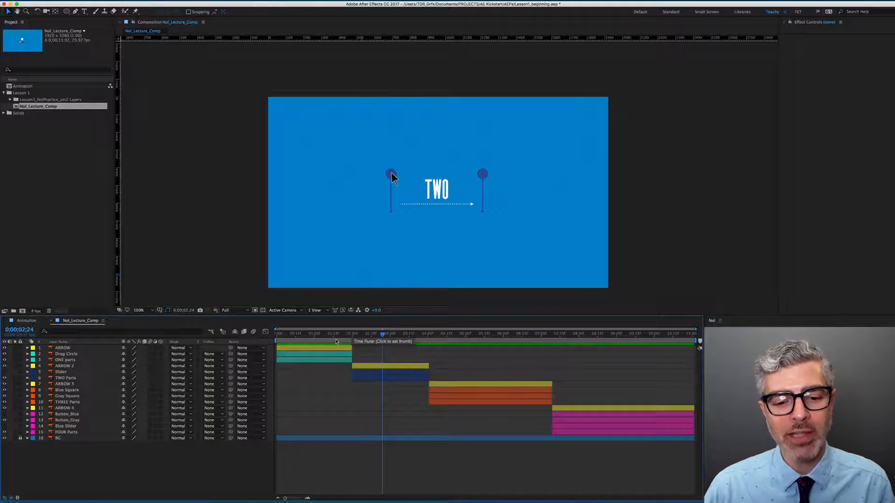
Scrub through the numbered sections of the composition and examine the Drag Circle layer in section ONE
{"action": "left_click_drag", "start_coordinate": [298, 333], "coordinate": [405, 333]}
{"action": "left_click_drag", "start_coordinate": [508, 336], "coordinate": [248, 343]}
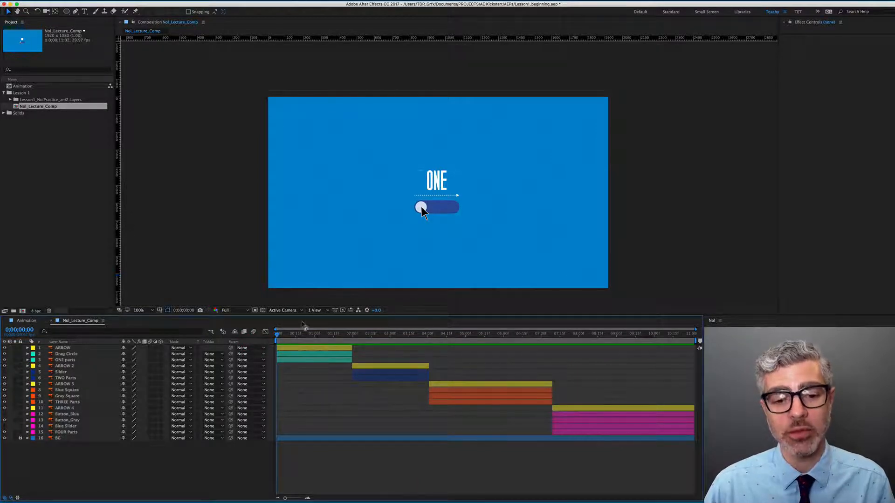
{"action": "left_click", "coordinate": [304, 334]}
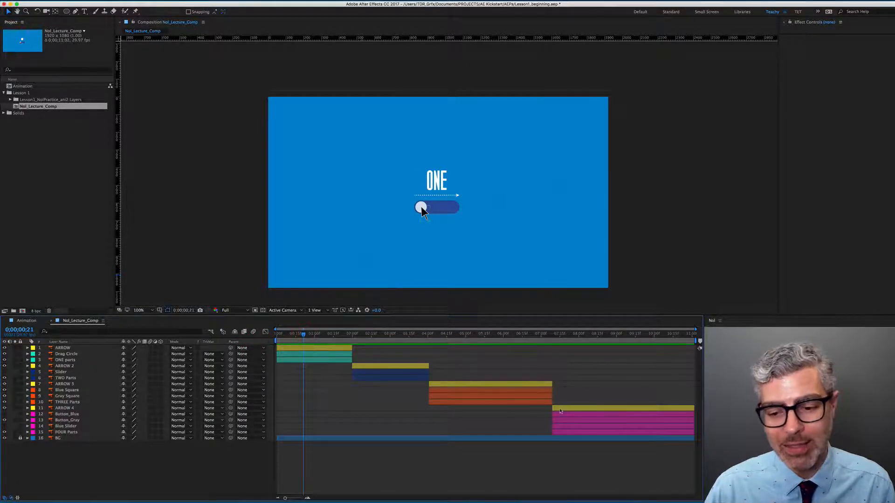
{"action": "left_click", "coordinate": [330, 354]}
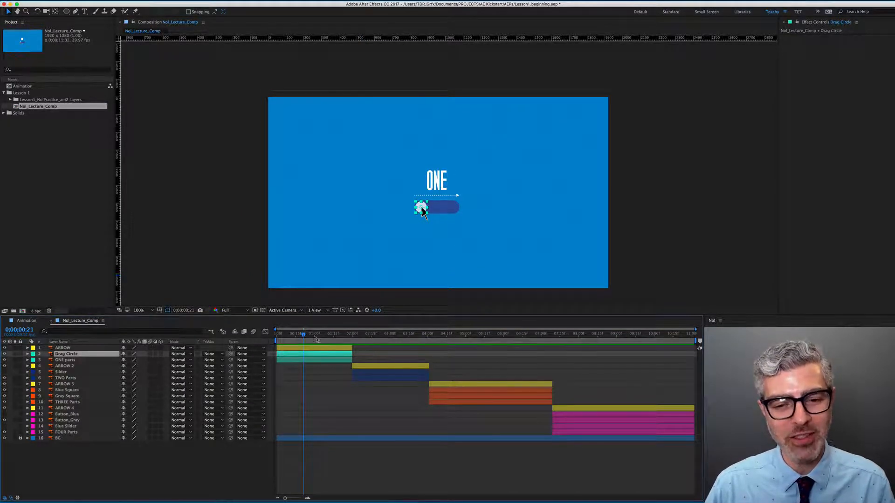
{"action": "left_click", "coordinate": [431, 452]}
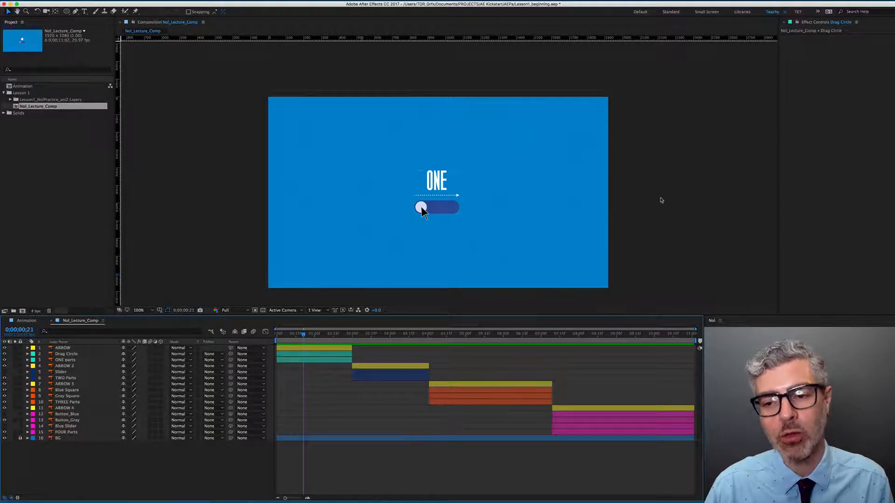
Turn on the Slider layer's visibility in section TWO and scrub on to section THREE
{"action": "left_click_drag", "start_coordinate": [312, 334], "coordinate": [394, 344]}
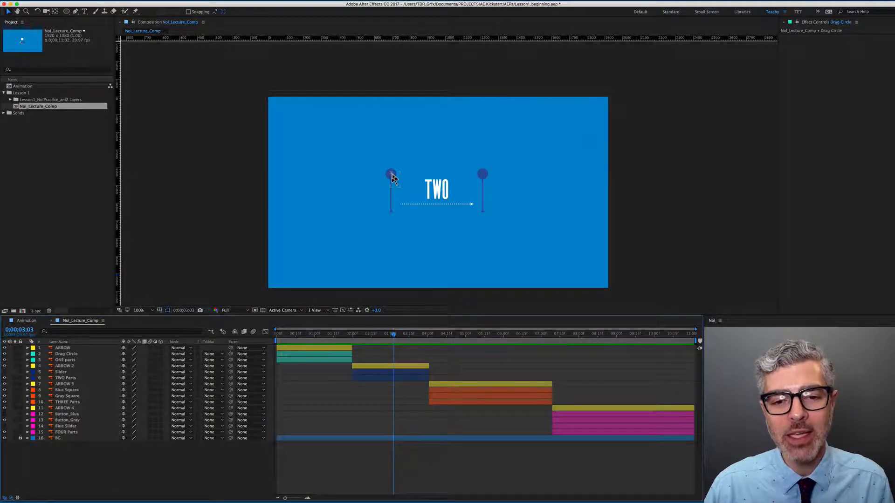
{"action": "left_click", "coordinate": [5, 372]}
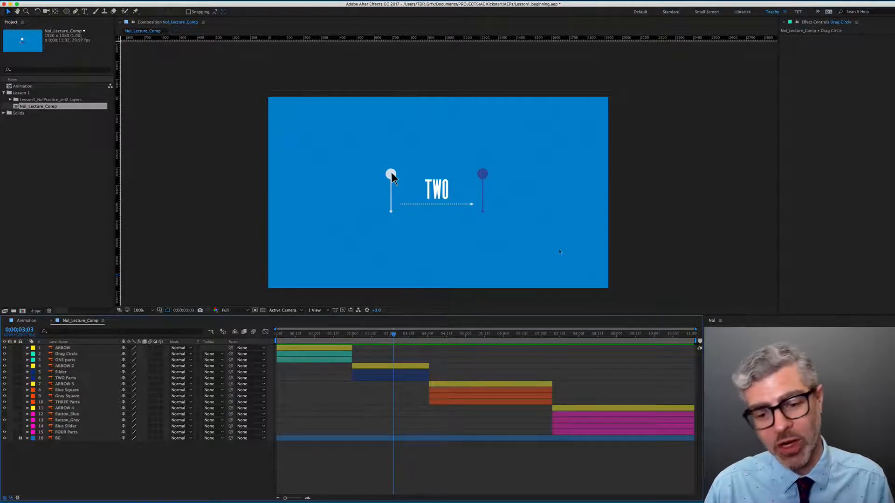
{"action": "left_click_drag", "start_coordinate": [434, 334], "coordinate": [479, 334]}
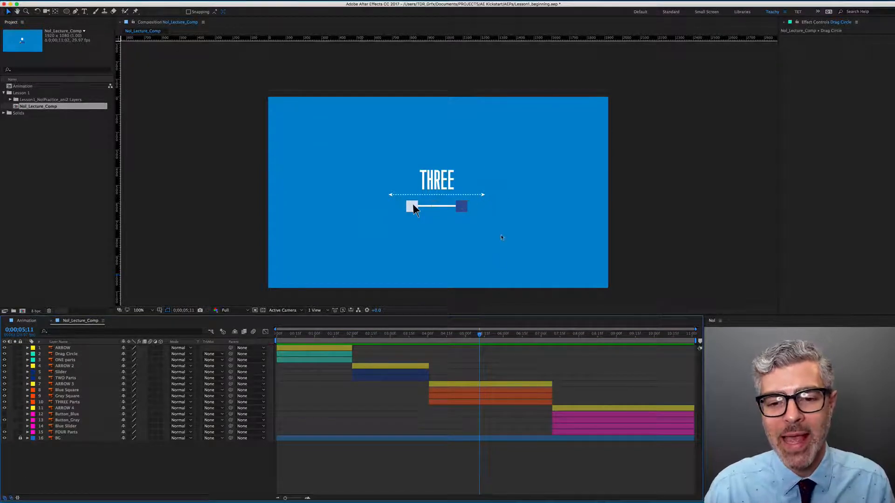
Turn on the visibility of Button_Blue and Blue Slider in section FOUR and scrub to the end of the composition
{"action": "left_click", "coordinate": [565, 336]}
{"action": "left_click_drag", "start_coordinate": [568, 336], "coordinate": [572, 336]}
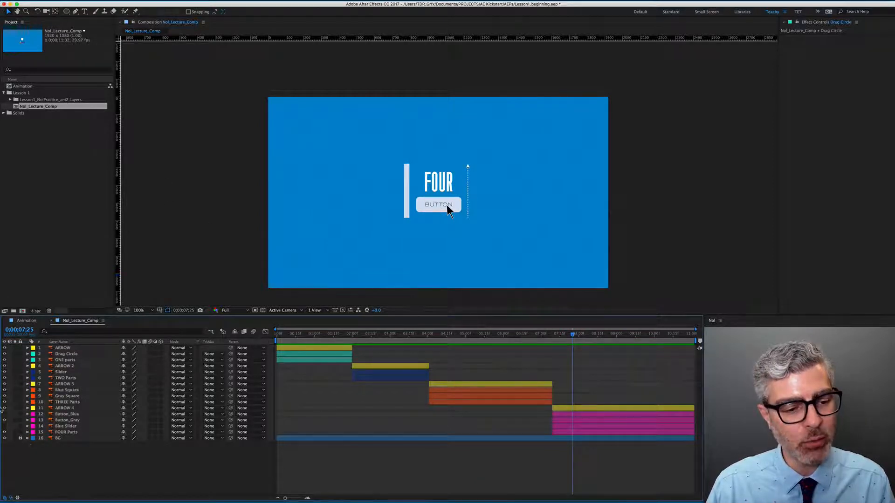
{"action": "left_click", "coordinate": [4, 414]}
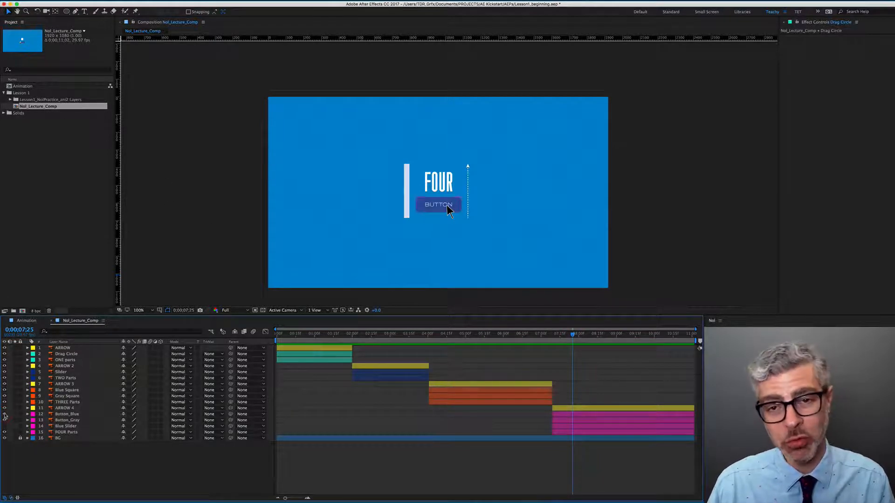
{"action": "left_click", "coordinate": [66, 426]}
{"action": "left_click", "coordinate": [5, 426]}
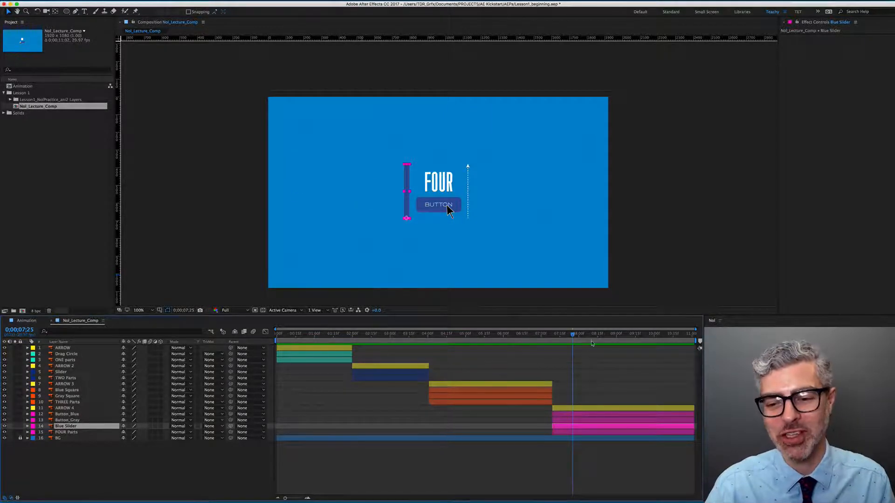
{"action": "left_click_drag", "start_coordinate": [592, 334], "coordinate": [699, 340]}
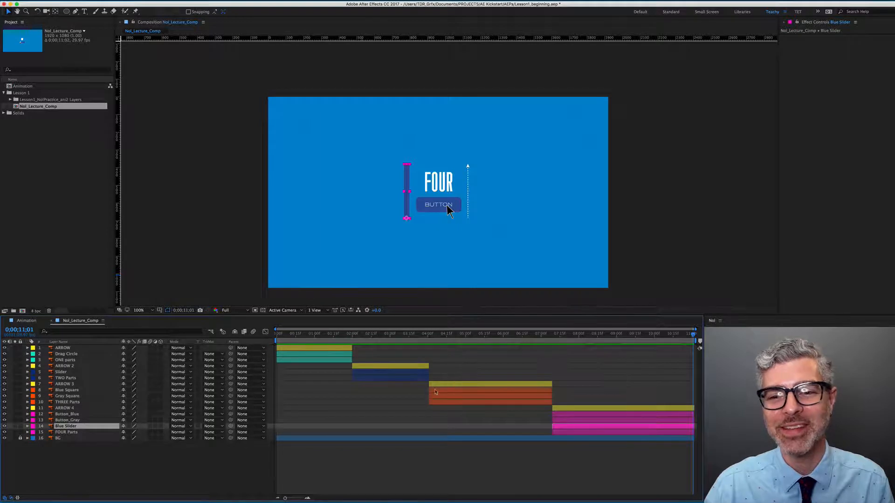
Set the work area to the duration of the ARROW layer in section ONE
{"action": "left_click", "coordinate": [307, 347]}
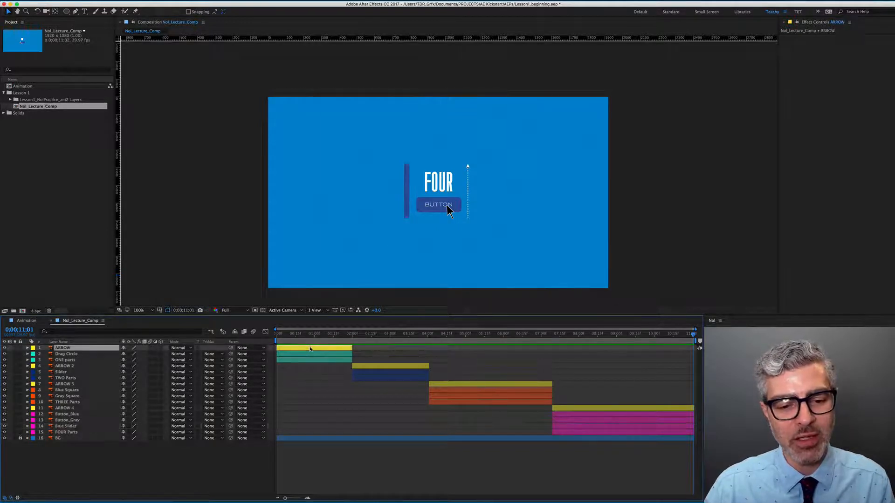
{"action": "left_click", "coordinate": [303, 334]}
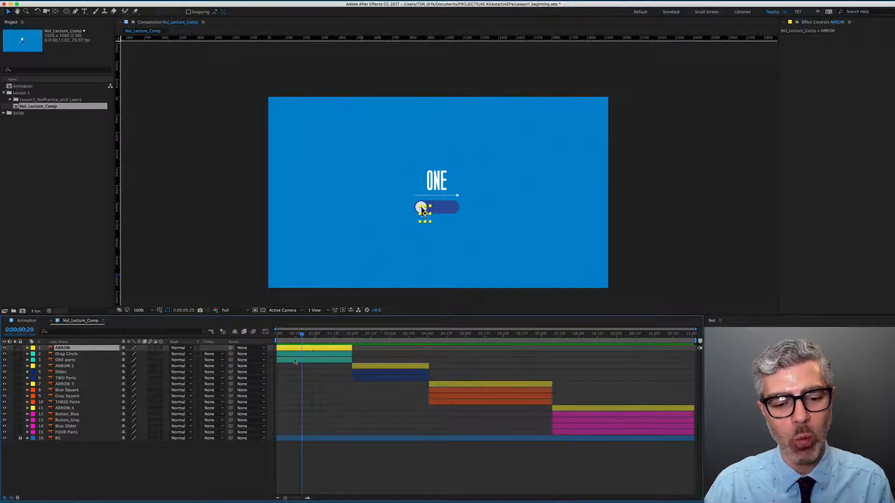
{"action": "left_click", "coordinate": [332, 349]}
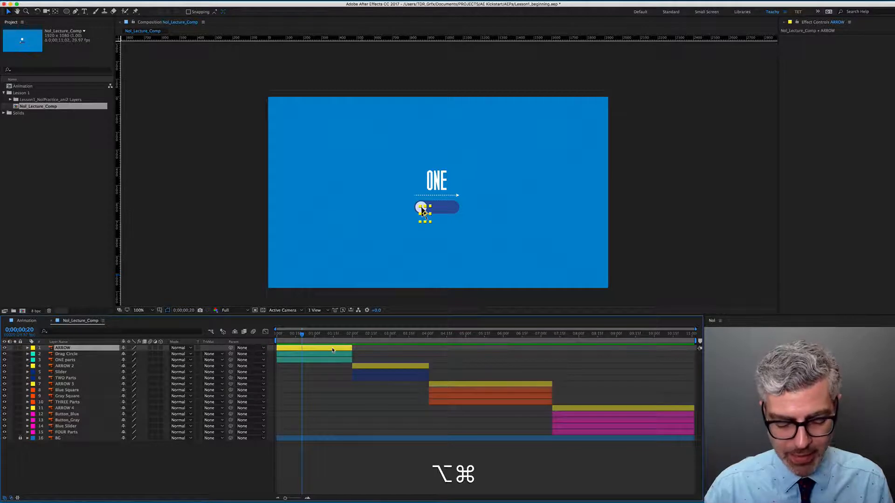
{"action": "key", "text": "alt+super+b"}
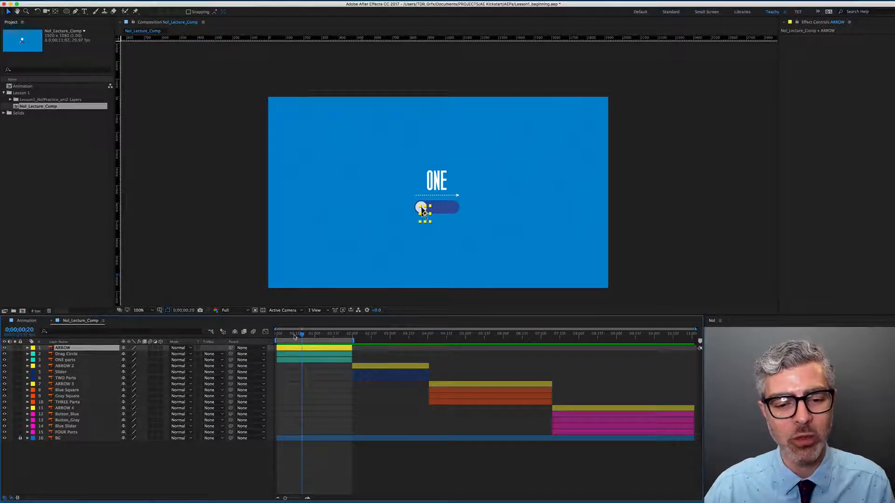
{"action": "left_click", "coordinate": [460, 471]}
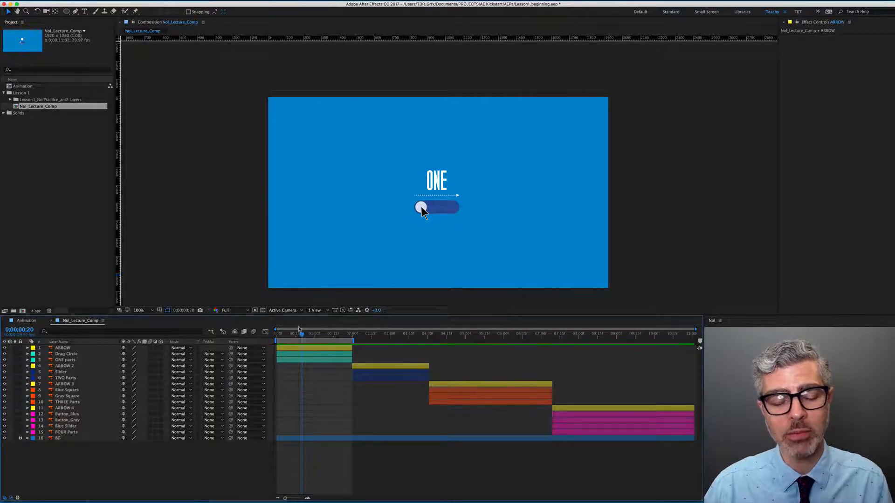
Add a Position keyframe to the ARROW layer at 0;00;00;15
{"action": "left_click_drag", "start_coordinate": [301, 336], "coordinate": [295, 336]}
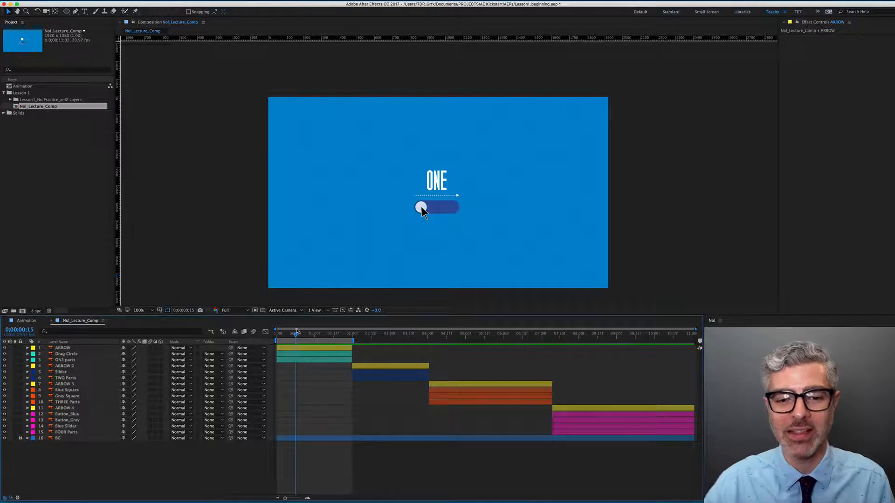
{"action": "left_click", "coordinate": [307, 349]}
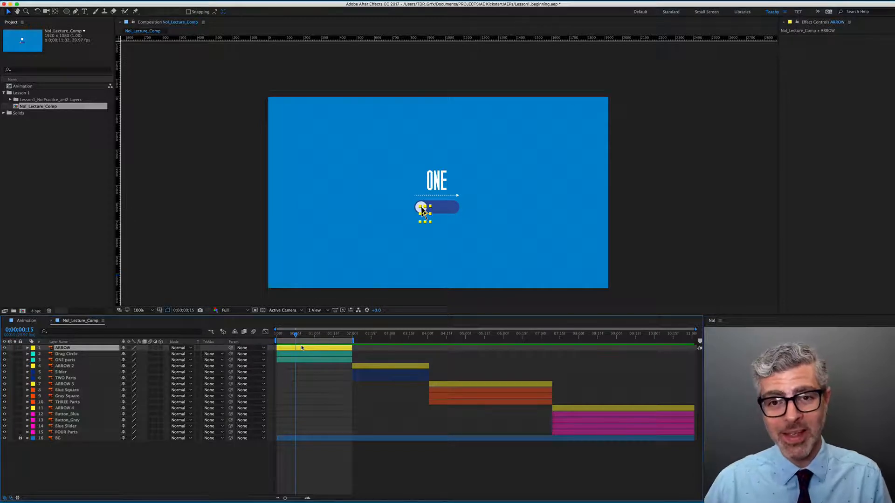
{"action": "key", "text": "p"}
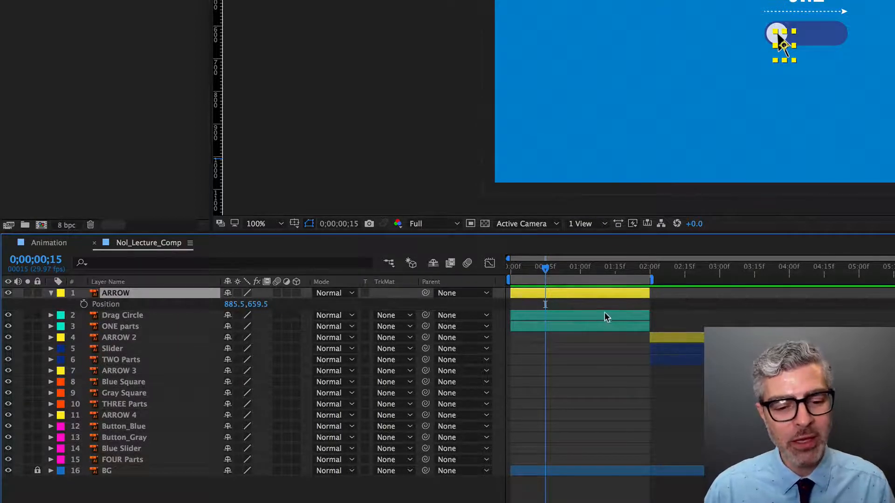
{"action": "left_click", "coordinate": [84, 305]}
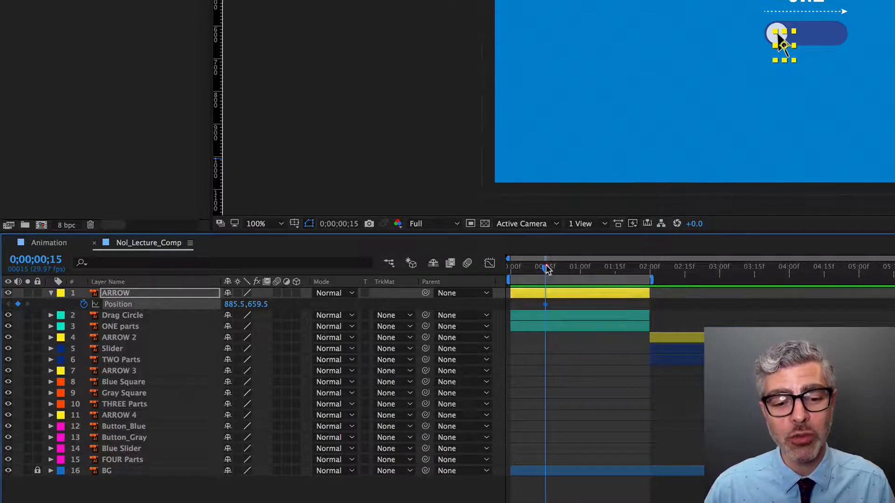
Move the ARROW beyond the left edge of the frame, slightly lower, at 0;00;00;00 and scrub through its entrance
{"action": "left_click_drag", "start_coordinate": [547, 270], "coordinate": [492, 270]}
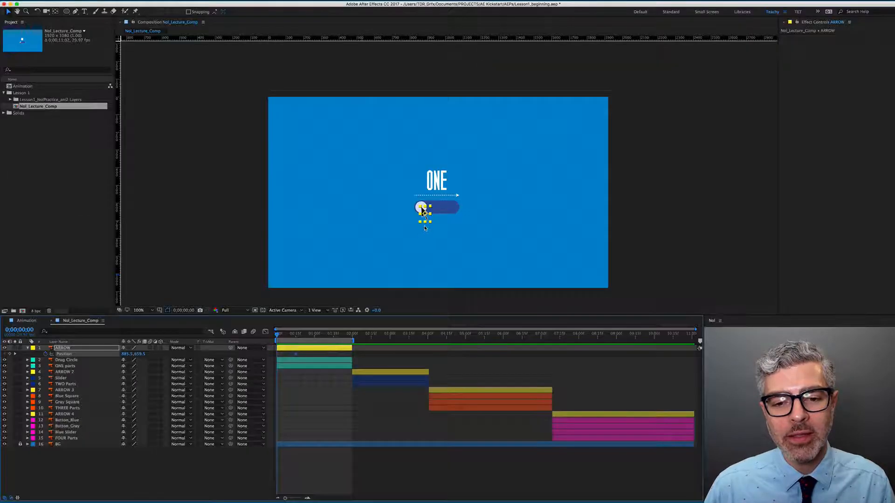
{"action": "scroll", "coordinate": [422, 230], "scroll_direction": "up", "scroll_amount": 1}
{"action": "left_click_drag", "start_coordinate": [349, 219], "coordinate": [450, 188]}
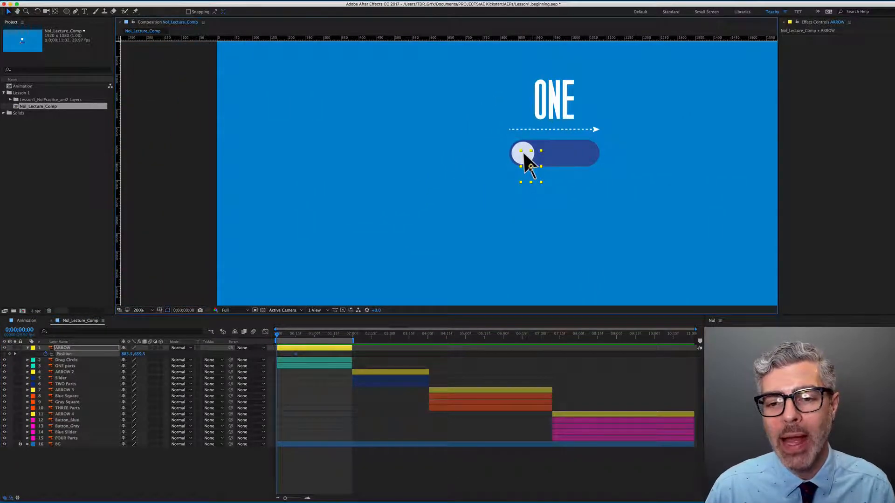
{"action": "left_click_drag", "start_coordinate": [531, 166], "coordinate": [176, 216]}
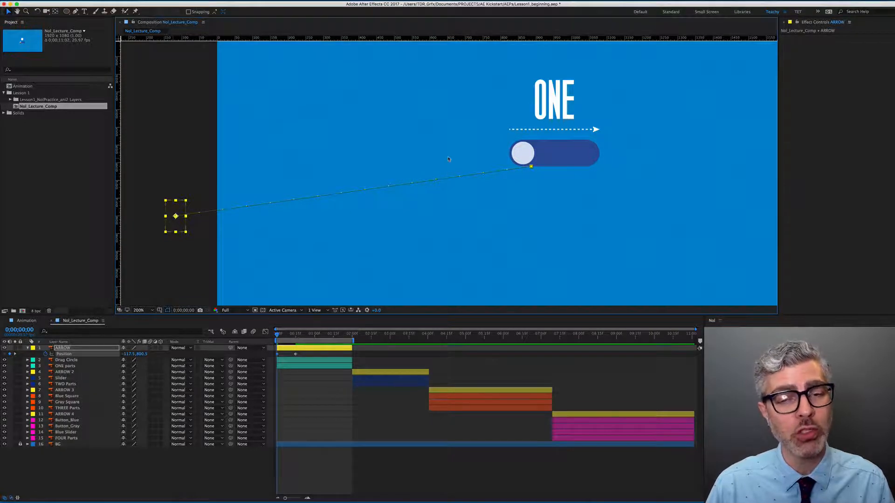
{"action": "left_click", "coordinate": [285, 336]}
{"action": "left_click_drag", "start_coordinate": [286, 337], "coordinate": [295, 336]}
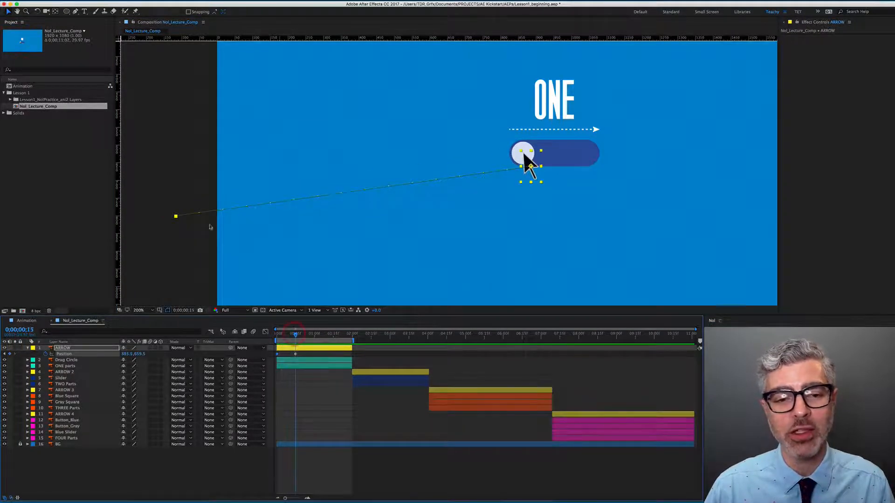
{"action": "scroll", "coordinate": [470, 191], "scroll_direction": "down", "scroll_amount": 1}
{"action": "left_click_drag", "start_coordinate": [522, 167], "coordinate": [443, 187]}
{"action": "mouse_move", "coordinate": [295, 336]}
{"action": "left_mouse_down"}
{"action": "mouse_move", "coordinate": [279, 337]}
{"action": "mouse_move", "coordinate": [298, 337]}
{"action": "left_mouse_up"}
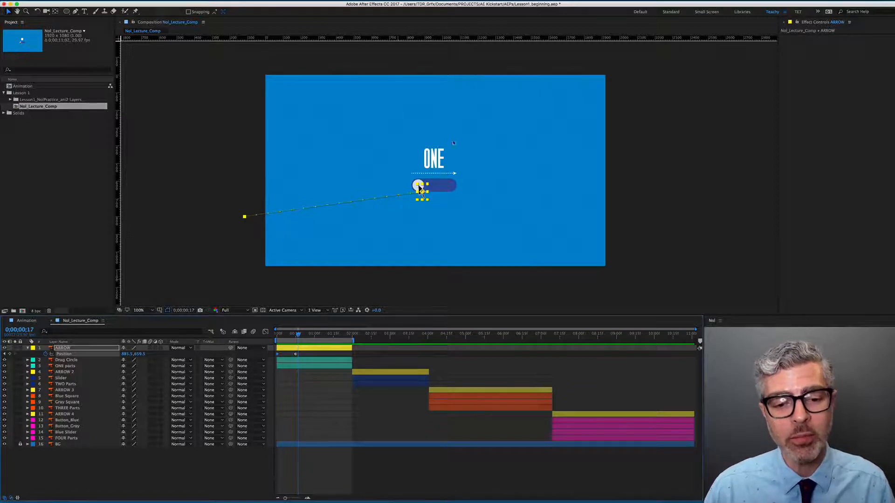
Try moving the ARROW horizontally to the right end of the slider track at 0;00;01;05 and preview the motion
{"action": "scroll", "coordinate": [419, 189], "scroll_direction": "up", "scroll_amount": 1}
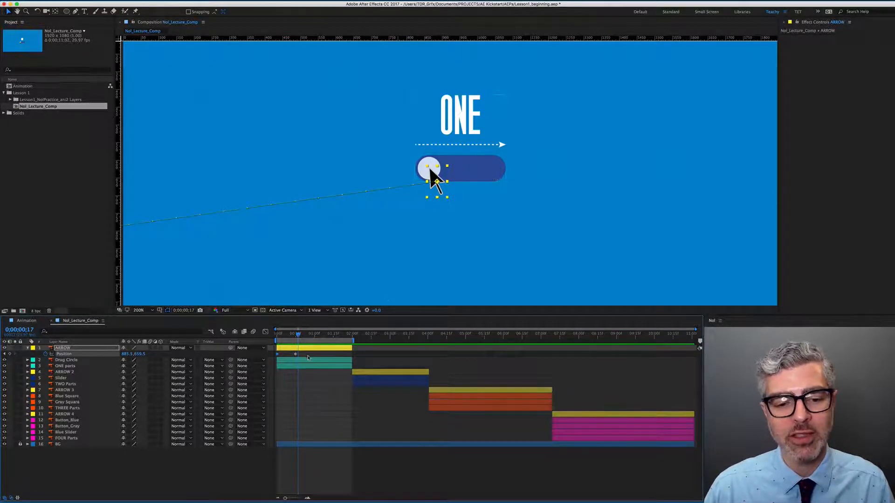
{"action": "left_click", "coordinate": [310, 362]}
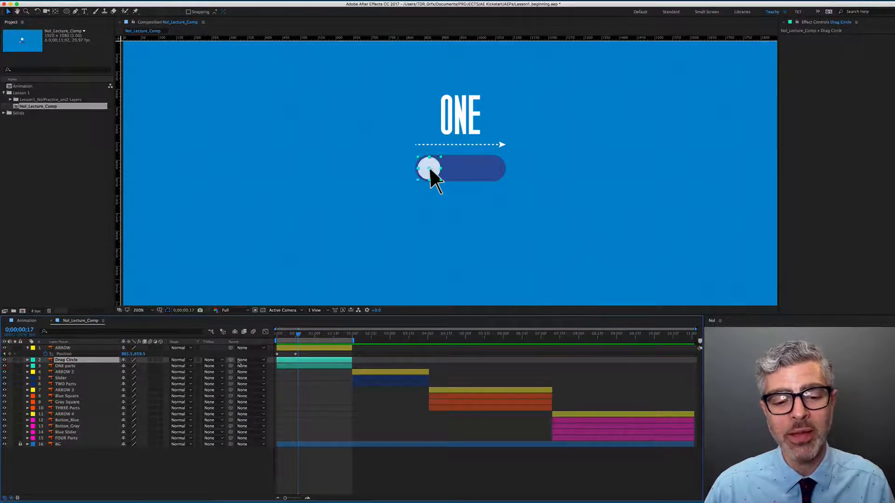
{"action": "key", "text": "Page_Up"}
{"action": "key", "text": "Page_Up"}
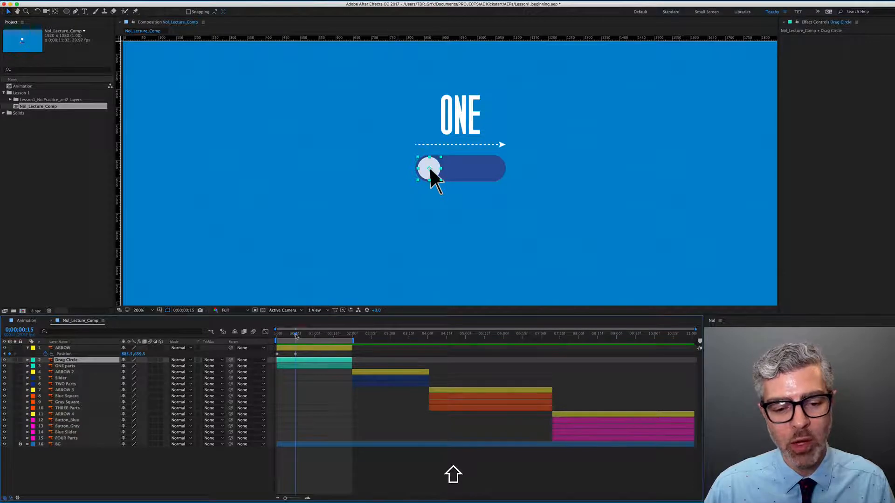
{"action": "key", "text": "shift+Page_Down"}
{"action": "key", "text": "shift+Page_Down"}
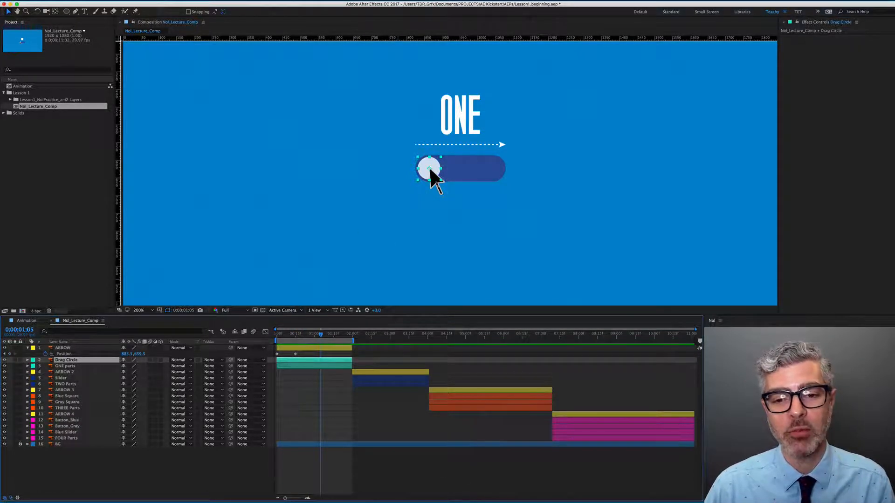
{"action": "left_click", "coordinate": [431, 170]}
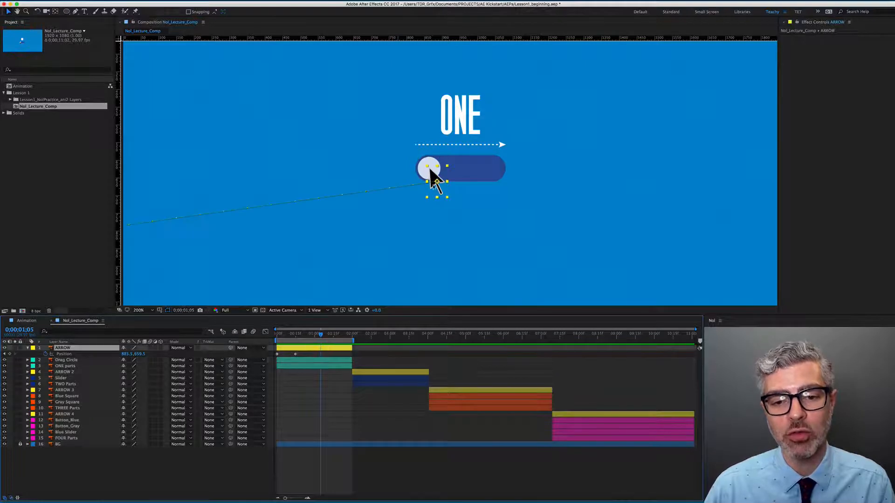
{"action": "left_click_drag", "start_coordinate": [430, 168], "coordinate": [498, 168]}
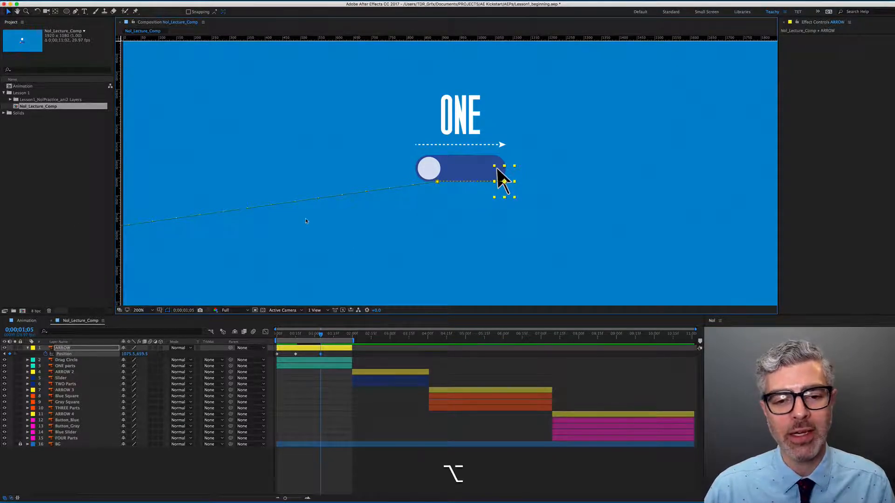
{"action": "scroll", "coordinate": [306, 222], "scroll_direction": "down", "scroll_amount": 1}
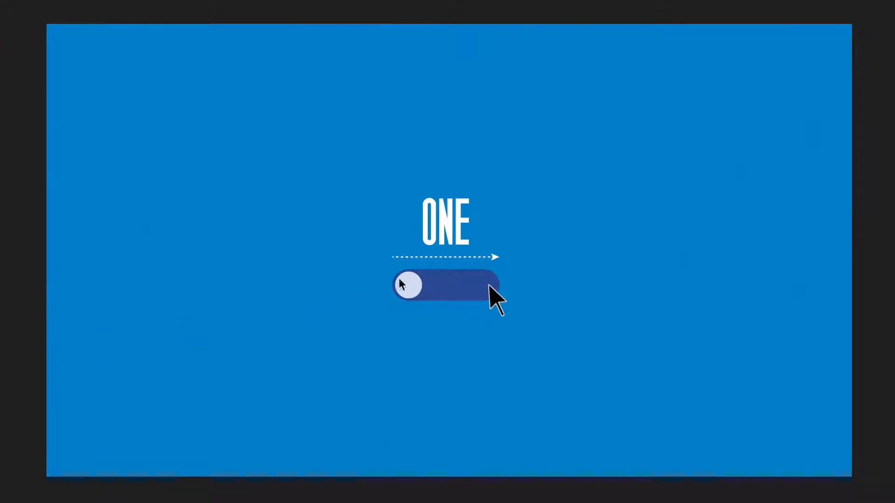
{"action": "key", "text": "space"}
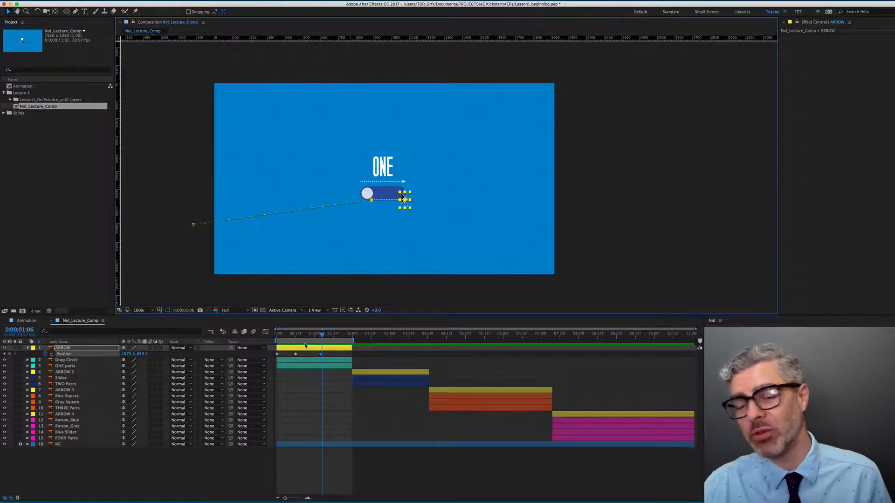
Delete the ARROW's Position keyframe at 0;00;01;05
{"action": "left_click_drag", "start_coordinate": [330, 352], "coordinate": [312, 357]}
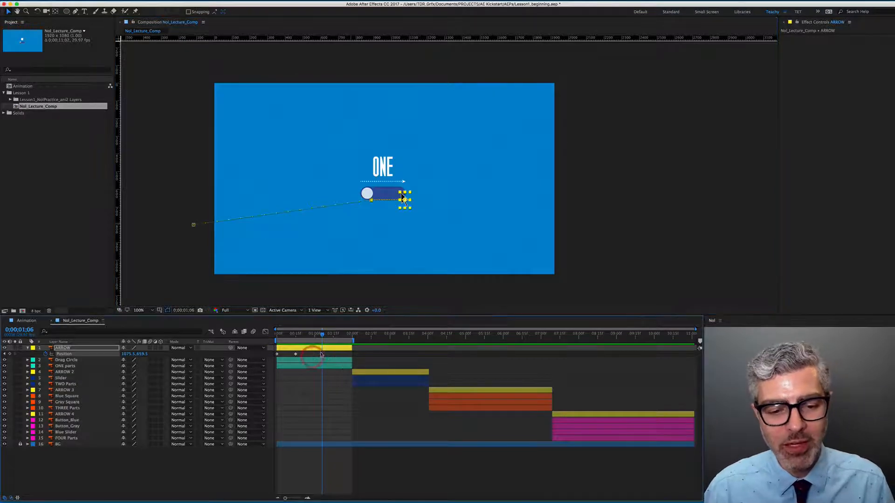
{"action": "key", "text": "BackSpace"}
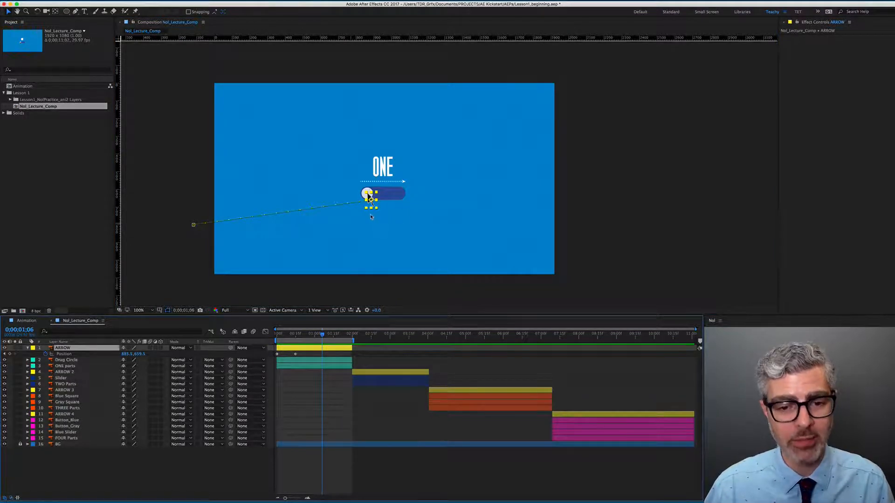
Copy the ARROW's second Position keyframe and paste it at 0;00;00;21 to hold the arrow over the circle
{"action": "scroll", "coordinate": [369, 217], "scroll_direction": "up", "scroll_amount": 2}
{"action": "left_click_drag", "start_coordinate": [311, 334], "coordinate": [303, 339]}
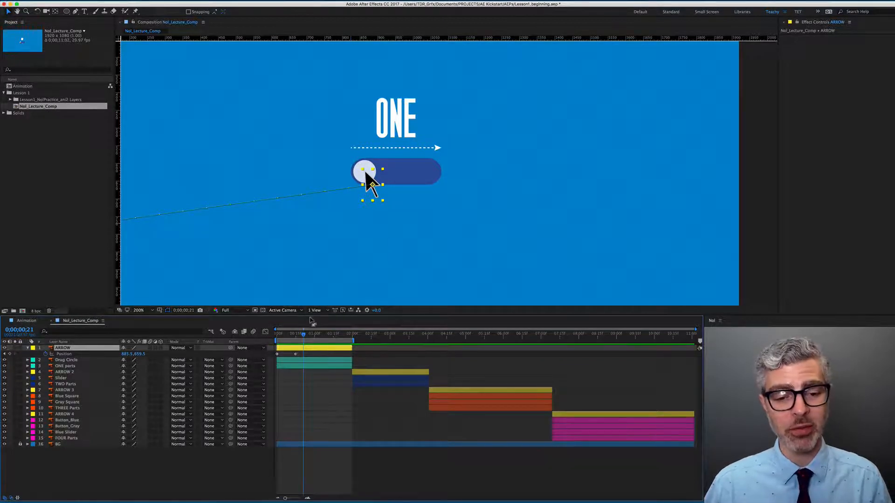
{"action": "left_click", "coordinate": [295, 355]}
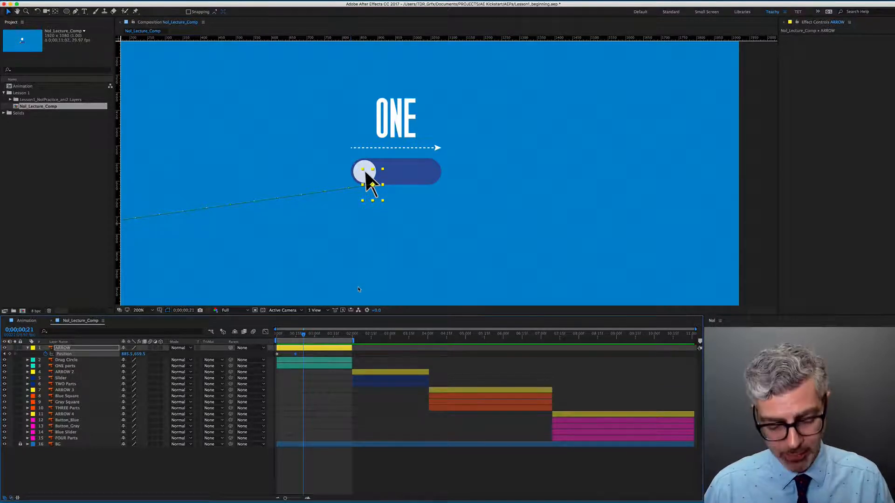
{"action": "key", "text": "super+c"}
{"action": "key", "text": "super+v"}
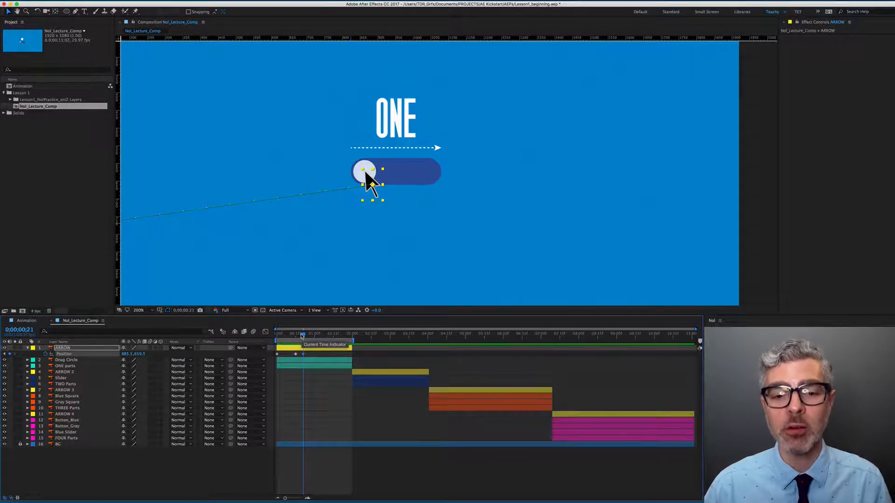
Examine the ARROW's hold between its two matching Position keyframes, stepping by single frames and by ten frames to 0;00;01;01
{"action": "left_click_drag", "start_coordinate": [302, 336], "coordinate": [296, 357]}
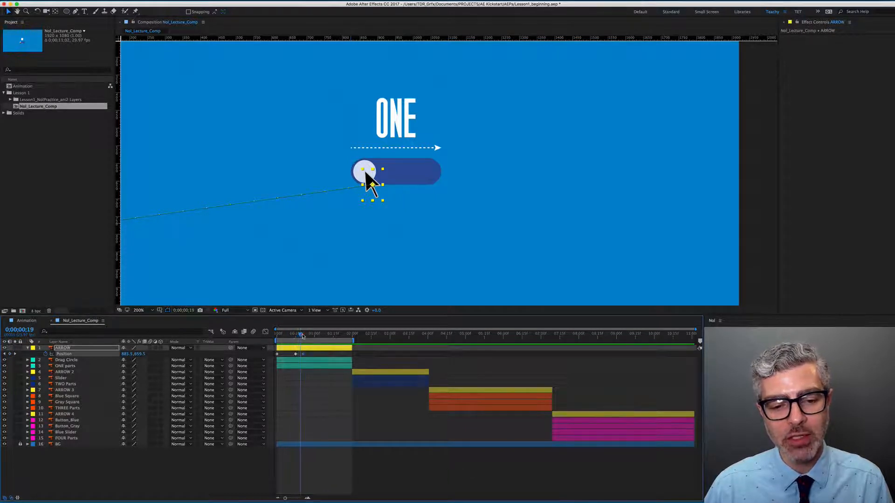
{"action": "left_click_drag", "start_coordinate": [296, 336], "coordinate": [298, 335]}
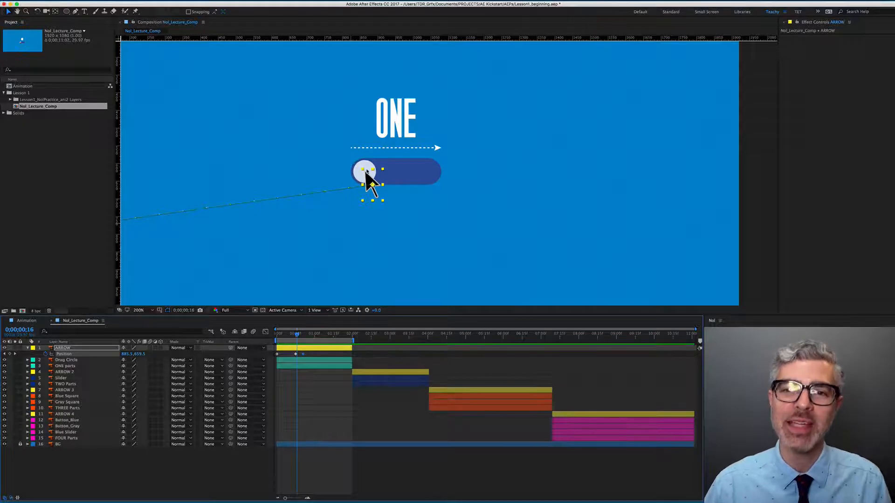
{"action": "left_click", "coordinate": [303, 334], "text": "shift"}
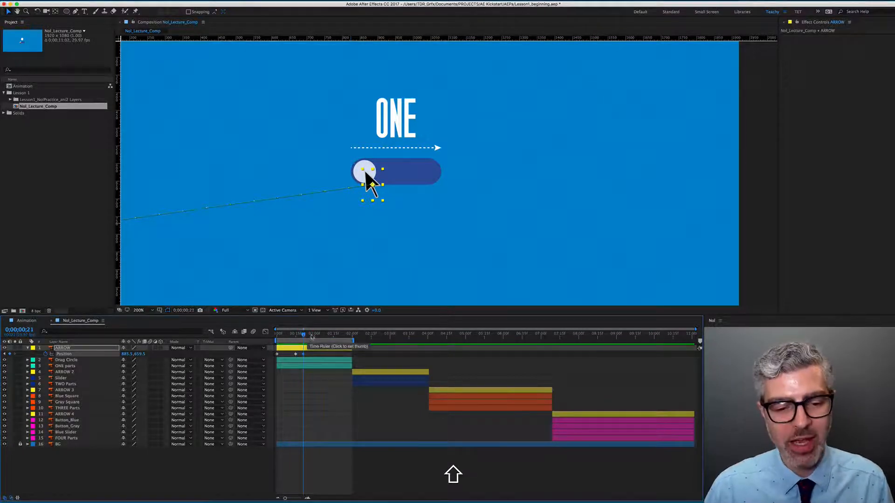
{"action": "mouse_move", "coordinate": [305, 335]}
{"action": "left_mouse_down"}
{"action": "mouse_move", "coordinate": [317, 335]}
{"action": "mouse_move", "coordinate": [305, 335]}
{"action": "left_mouse_up"}
{"action": "key", "text": "Page_Down"}
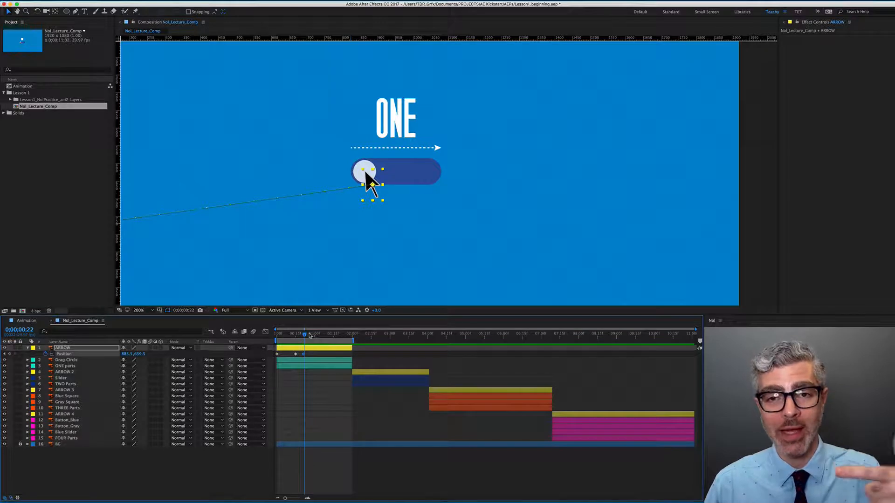
{"action": "key", "text": "Page_Up"}
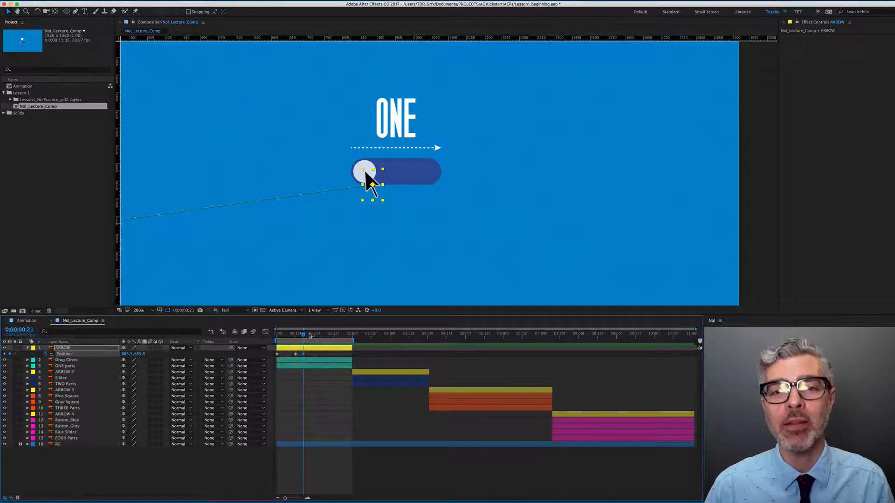
{"action": "key", "text": "shift"}
{"action": "key", "text": "shift+Page_Down"}
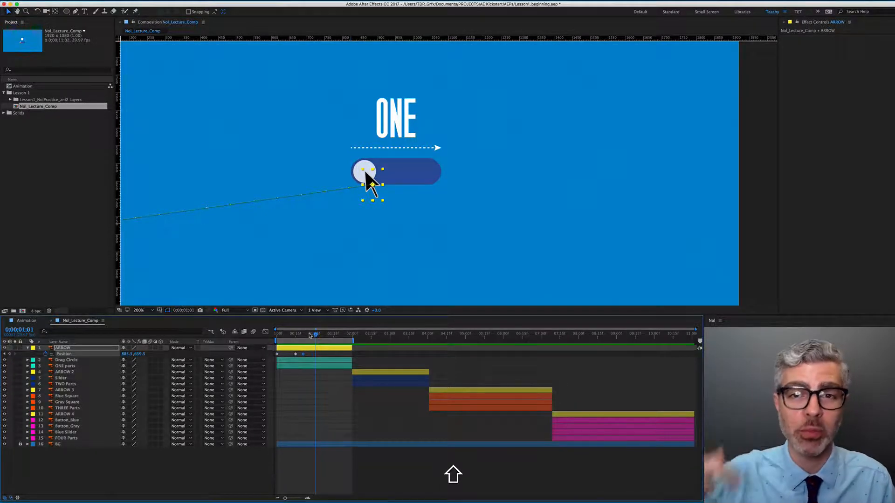
{"action": "left_click", "coordinate": [298, 338], "text": "shift"}
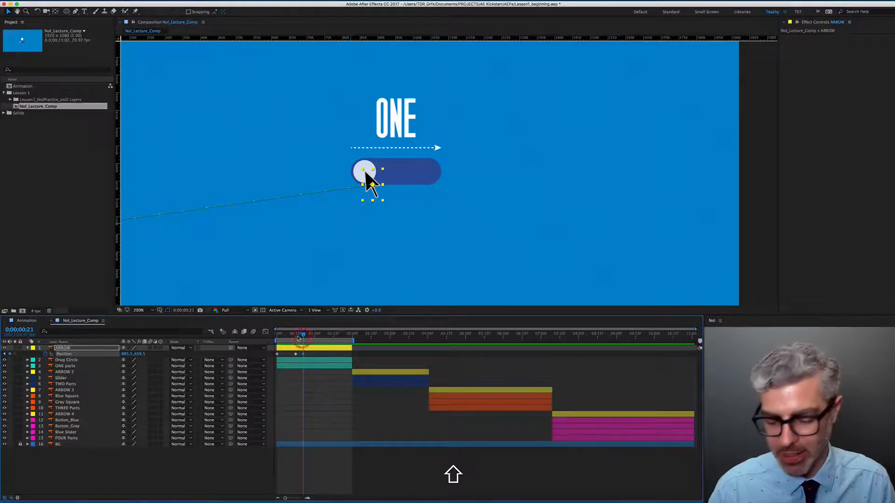
{"action": "key", "text": "shift+Page_Down"}
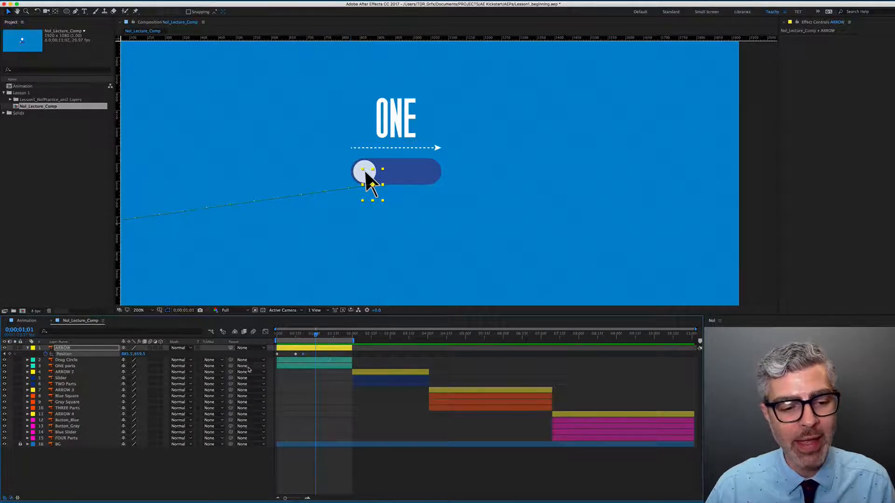
{"action": "left_click", "coordinate": [326, 348]}
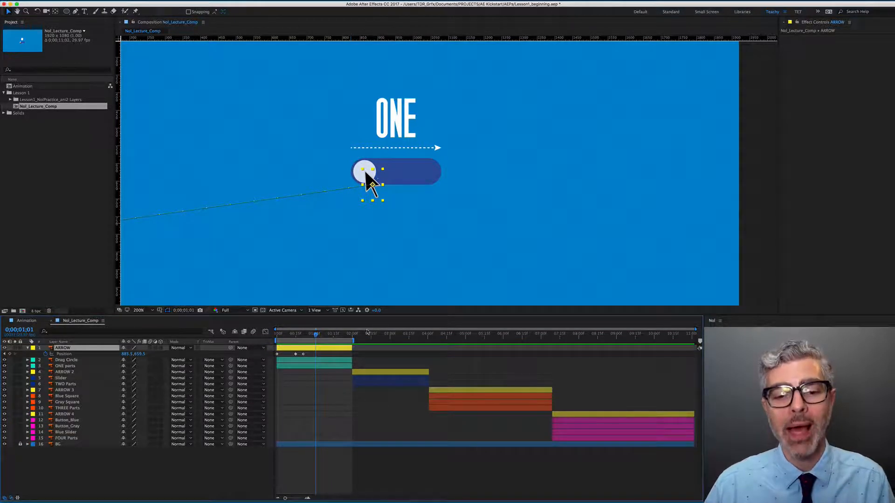
Add a Position keyframe to the Drag Circle layer at 0;00;00;21, matching the end of the ARROW's hold
{"action": "left_click", "coordinate": [311, 362]}
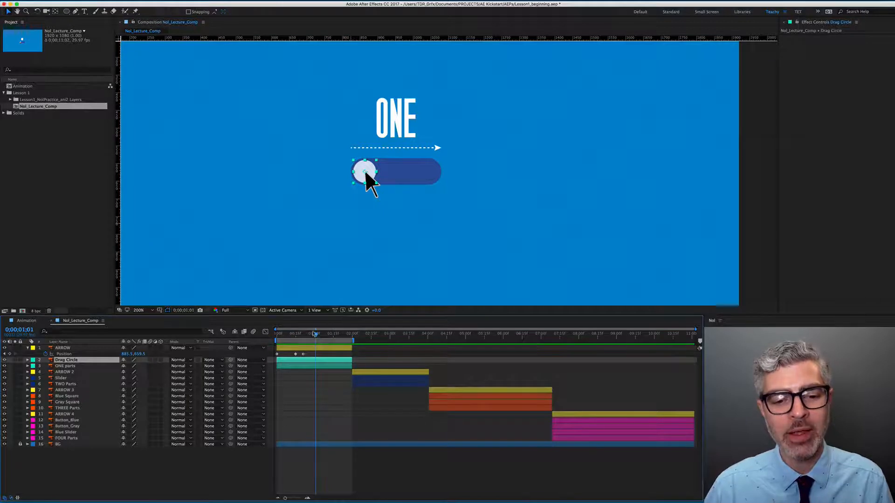
{"action": "left_click_drag", "start_coordinate": [315, 337], "coordinate": [307, 338]}
{"action": "left_click", "coordinate": [309, 359]}
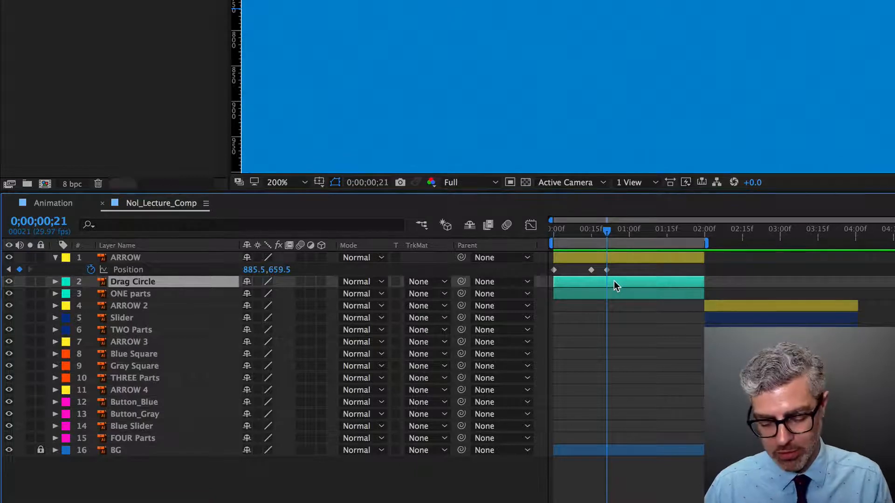
{"action": "key", "text": "p"}
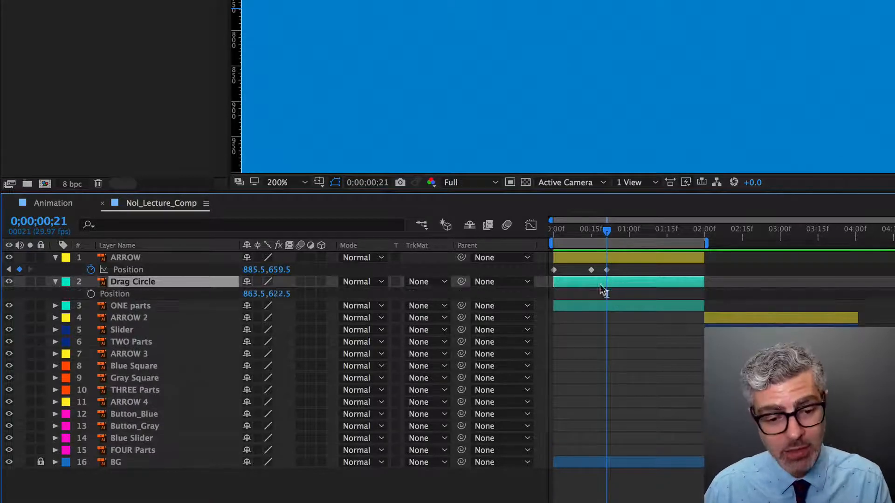
{"action": "left_click", "coordinate": [91, 294]}
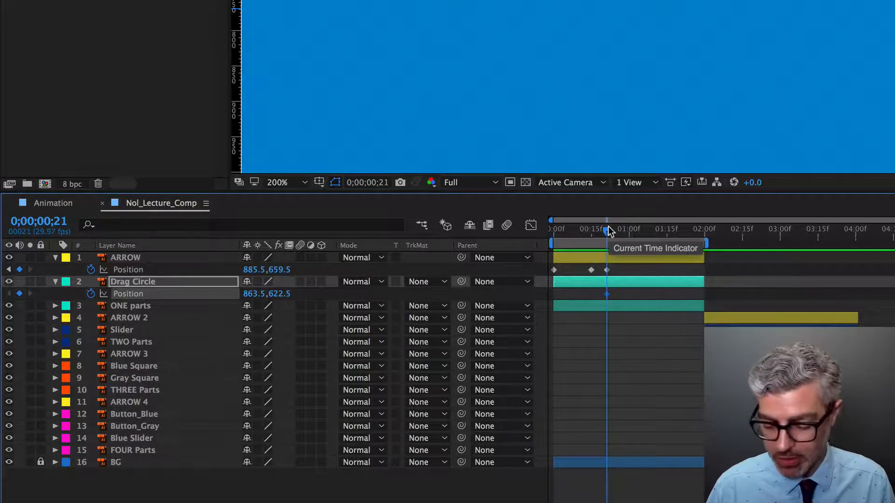
Move the ARROW and Drag Circle together horizontally to the right end of the slider track at 0;00;01;01 and preview the motion
{"action": "key", "text": "shift+Page_Down"}
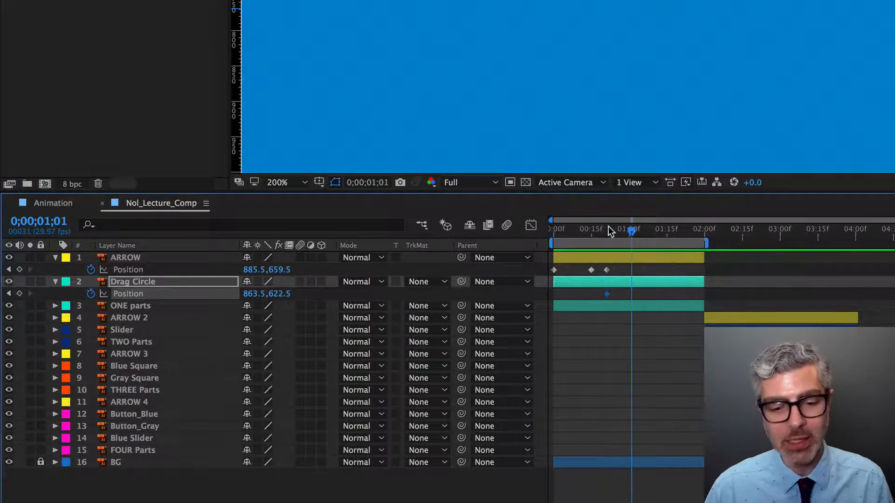
{"action": "left_click", "coordinate": [654, 261]}
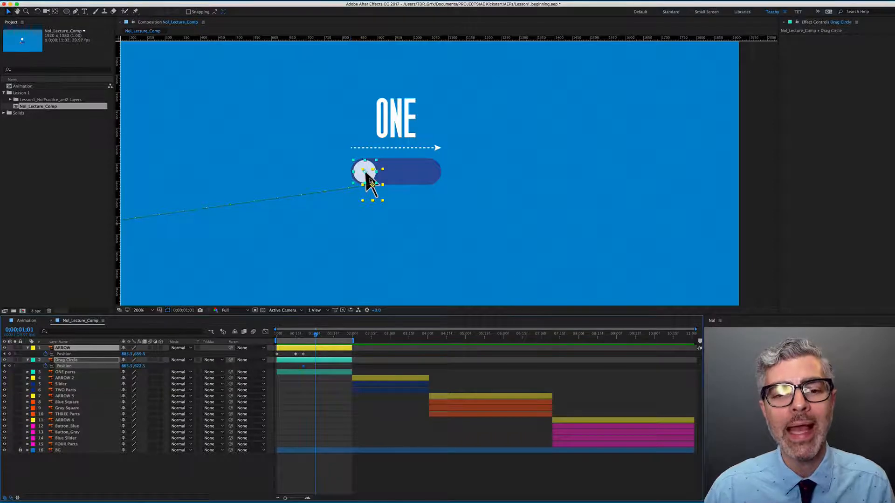
{"action": "left_click_drag", "start_coordinate": [366, 173], "coordinate": [430, 173]}
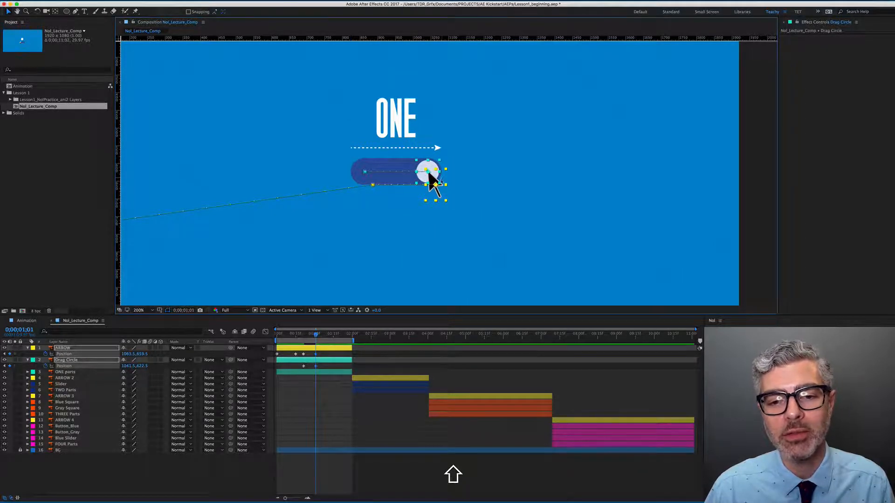
{"action": "key", "text": "shift+Page_Up"}
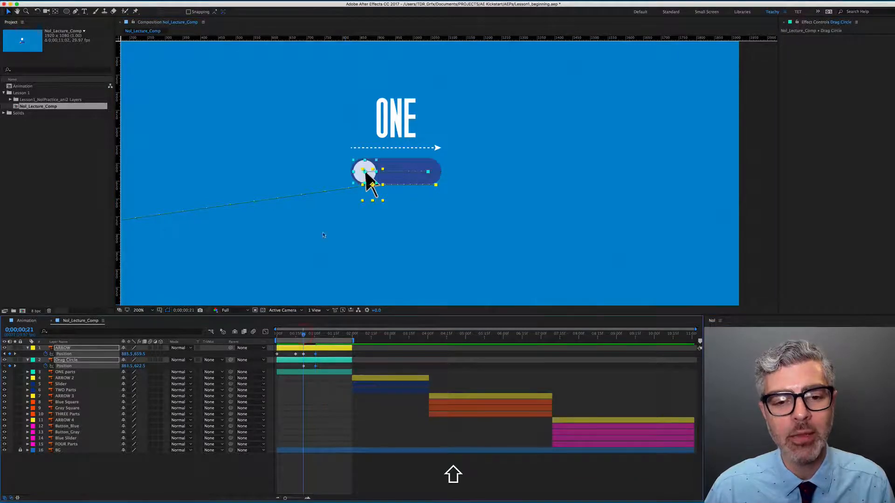
{"action": "mouse_move", "coordinate": [303, 334]}
{"action": "left_mouse_down"}
{"action": "mouse_move", "coordinate": [315, 335]}
{"action": "mouse_move", "coordinate": [287, 335]}
{"action": "left_mouse_up"}
{"action": "scroll", "coordinate": [391, 181], "scroll_direction": "down", "scroll_amount": 2}
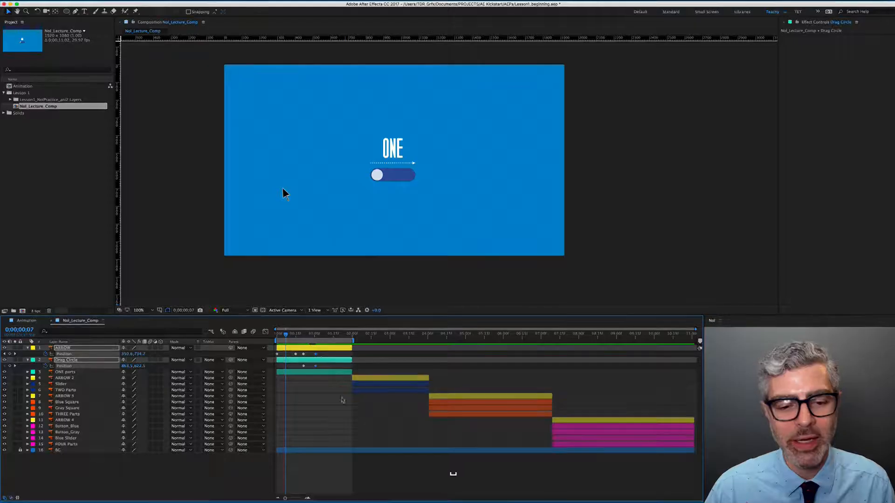
Shift the slider-drag Position keyframes of ARROW and Drag Circle later as a group, and bring them back close to their original timing
{"action": "left_click", "coordinate": [283, 187]}
{"action": "left_click_drag", "start_coordinate": [301, 368], "coordinate": [300, 369]}
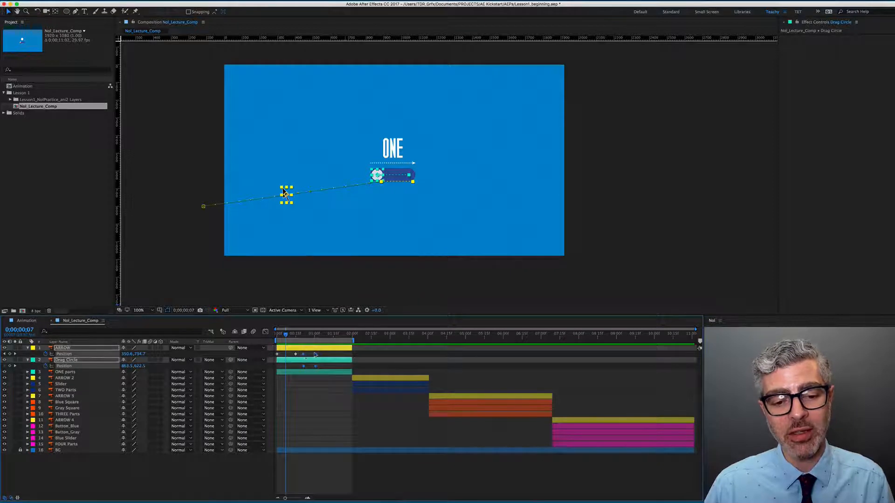
{"action": "left_click", "coordinate": [308, 335]}
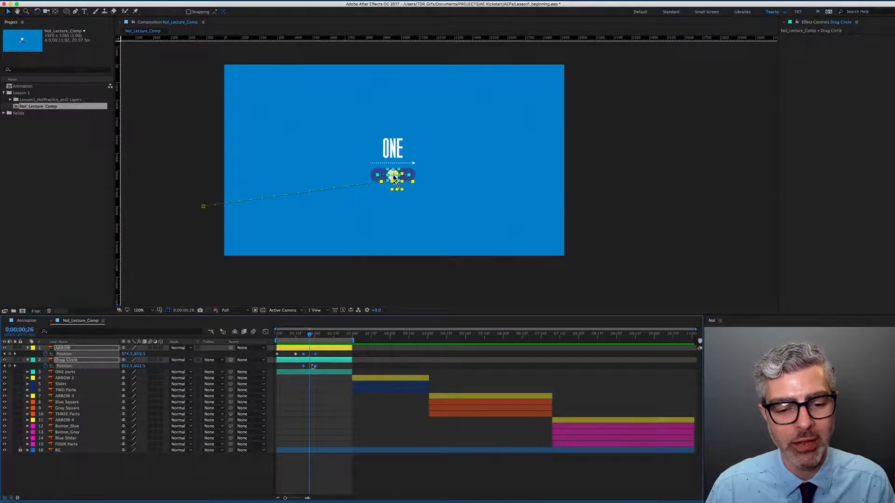
{"action": "left_click_drag", "start_coordinate": [304, 355], "coordinate": [320, 357]}
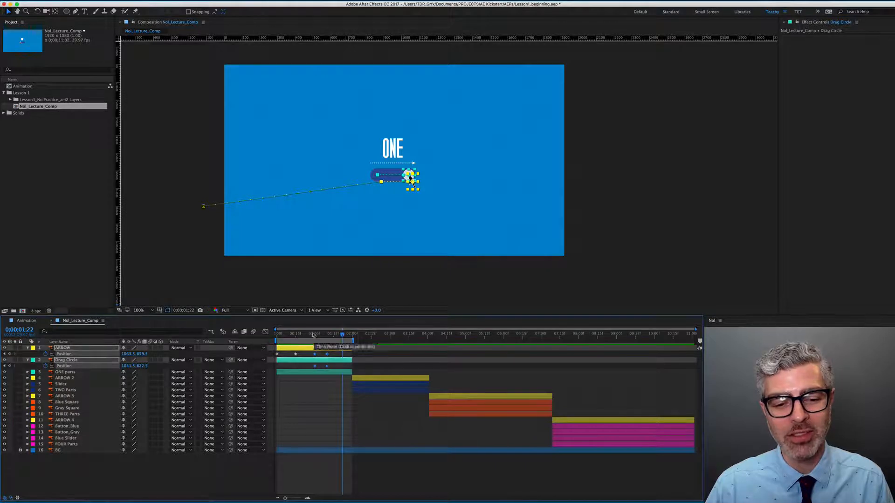
{"action": "left_click_drag", "start_coordinate": [314, 356], "coordinate": [305, 355]}
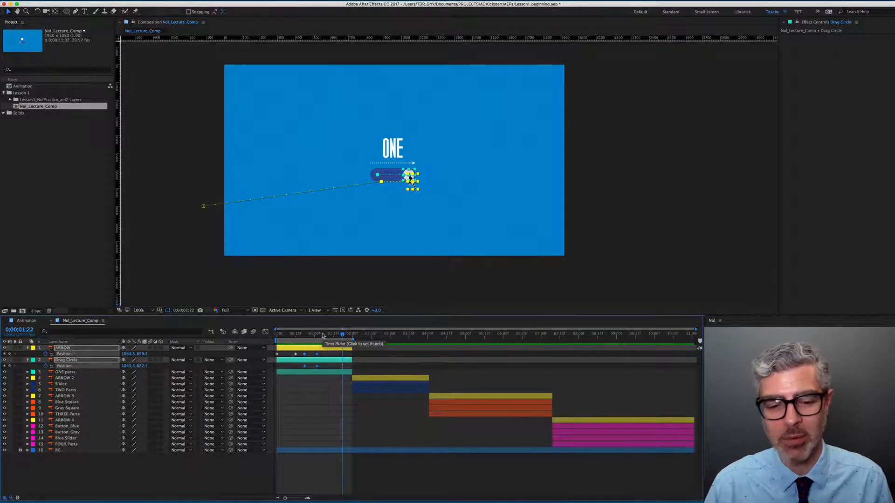
Collapse the Drag Circle layer and add a Position keyframe to the ARROW layer at 0;00;01;08 to hold it in place
{"action": "left_click", "coordinate": [325, 335]}
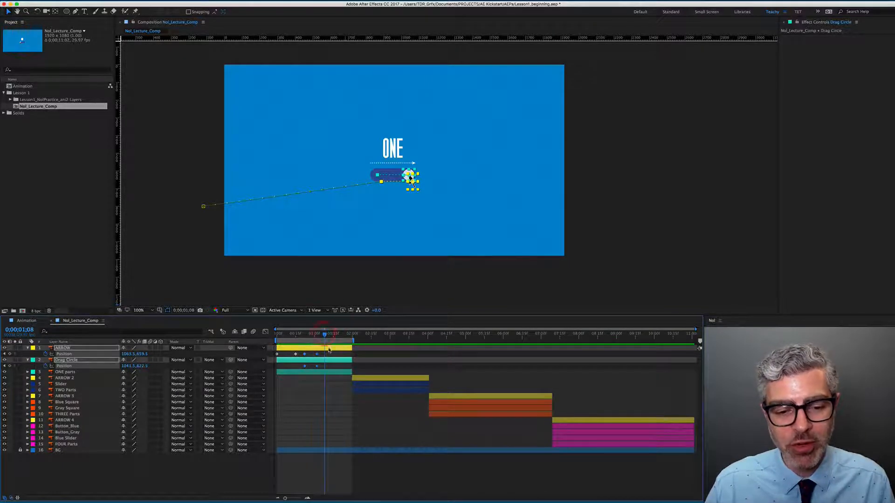
{"action": "left_click", "coordinate": [332, 394]}
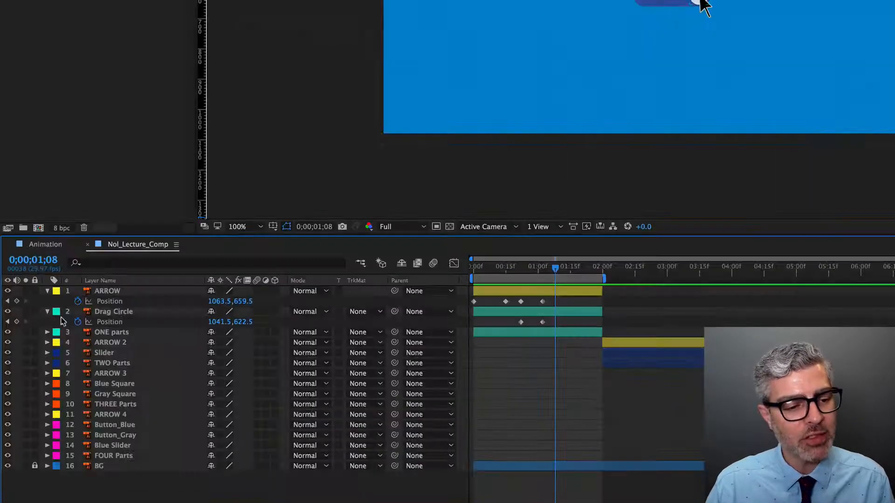
{"action": "left_click", "coordinate": [68, 360]}
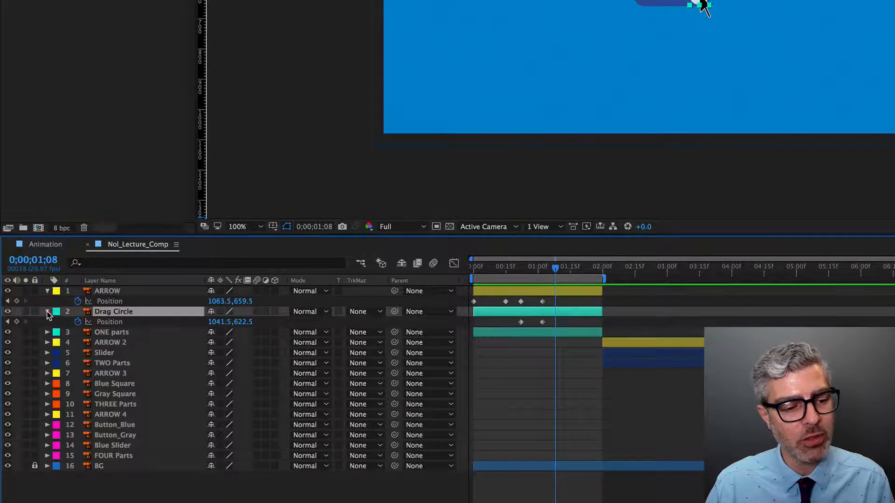
{"action": "left_click", "coordinate": [47, 312]}
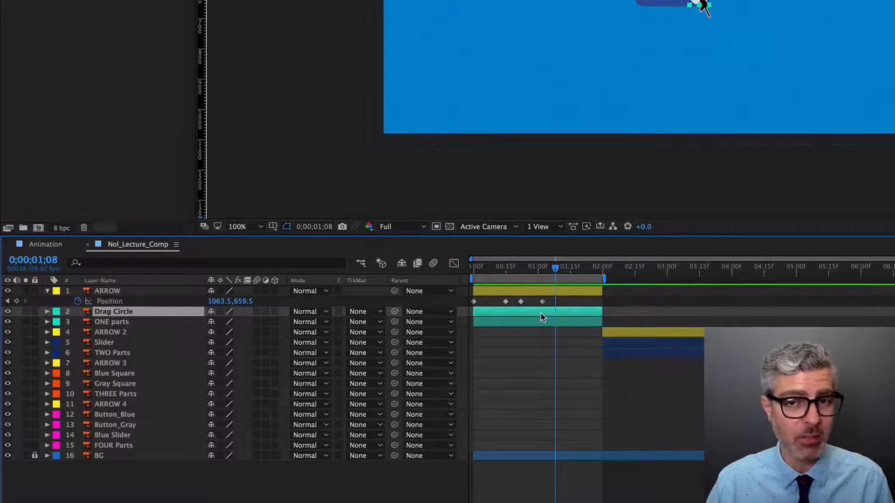
{"action": "left_click", "coordinate": [556, 292]}
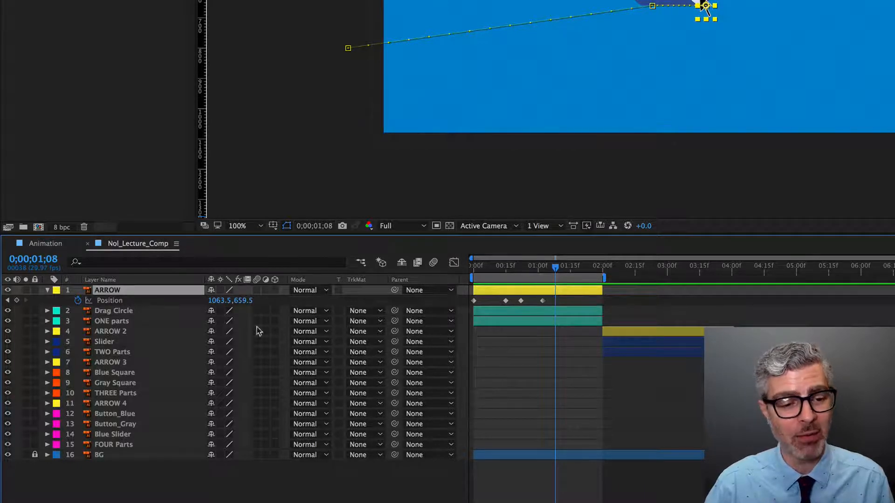
{"action": "left_click", "coordinate": [17, 301]}
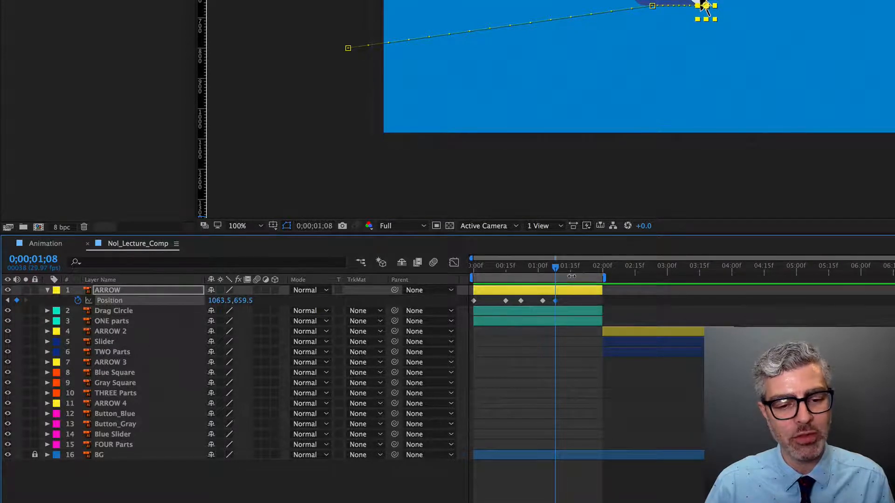
Move the ARROW beyond the right edge of the frame, slightly lower, at 0;00;01;29 and shift the keyframe that starts its exit slightly later
{"action": "mouse_move", "coordinate": [556, 270]}
{"action": "left_mouse_down"}
{"action": "mouse_move", "coordinate": [547, 272]}
{"action": "mouse_move", "coordinate": [558, 273]}
{"action": "left_mouse_up"}
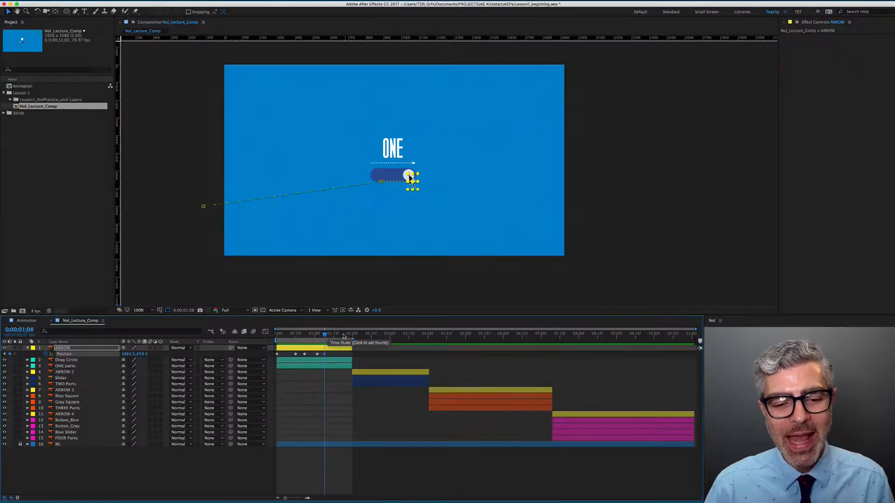
{"action": "left_click_drag", "start_coordinate": [337, 335], "coordinate": [351, 336]}
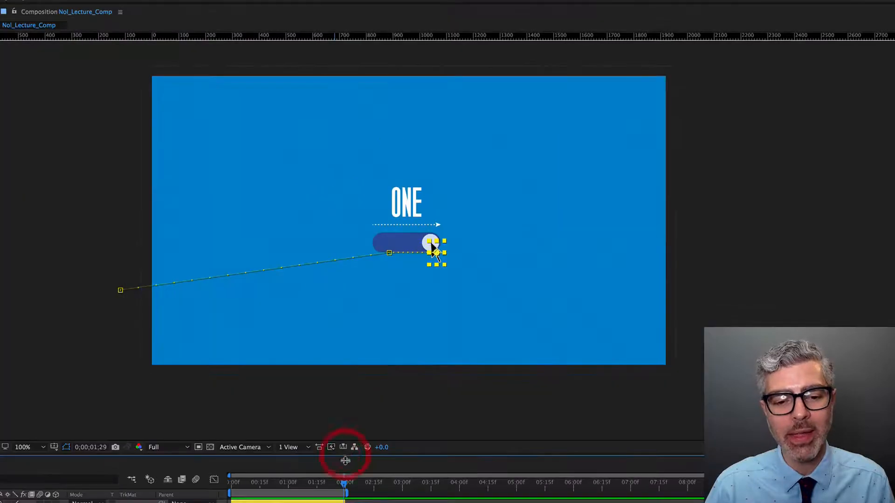
{"action": "left_click_drag", "start_coordinate": [411, 181], "coordinate": [539, 201]}
{"action": "left_click_drag", "start_coordinate": [543, 268], "coordinate": [697, 278]}
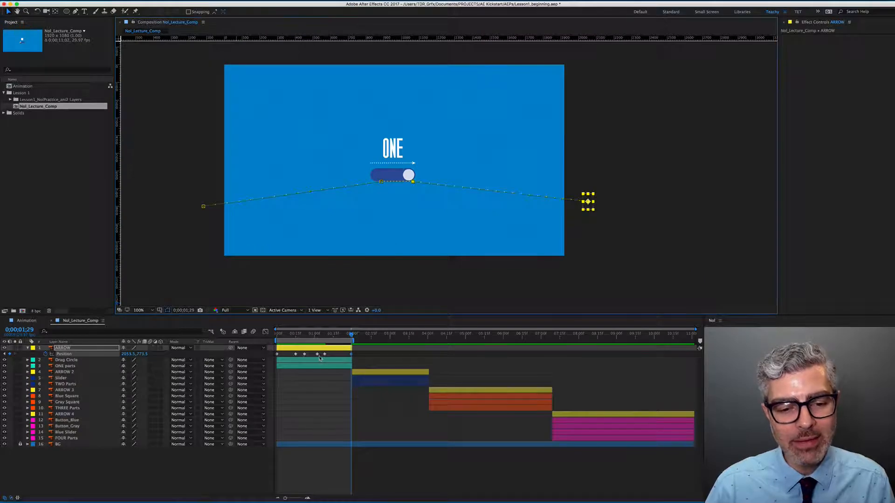
{"action": "left_click", "coordinate": [327, 355]}
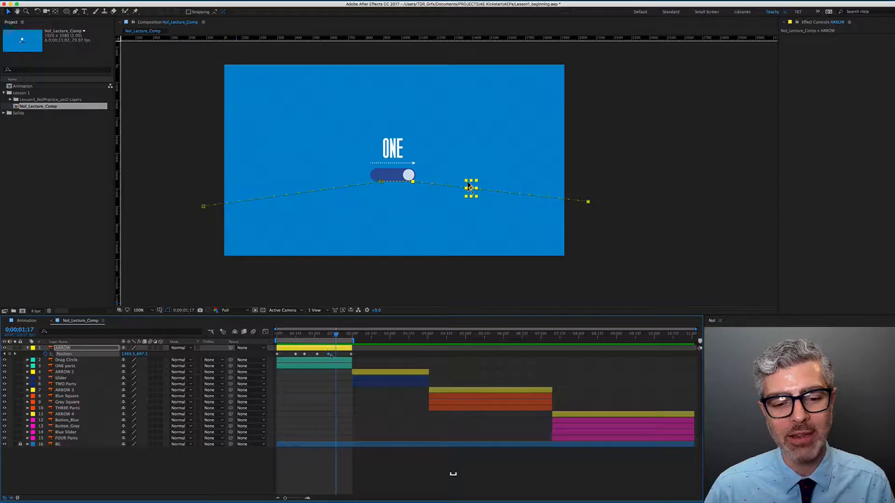
Shift the Position keyframe where the ARROW reaches the slider slightly later and reveal the Drag Circle layer's keyframes
{"action": "left_click_drag", "start_coordinate": [296, 354], "coordinate": [300, 357]}
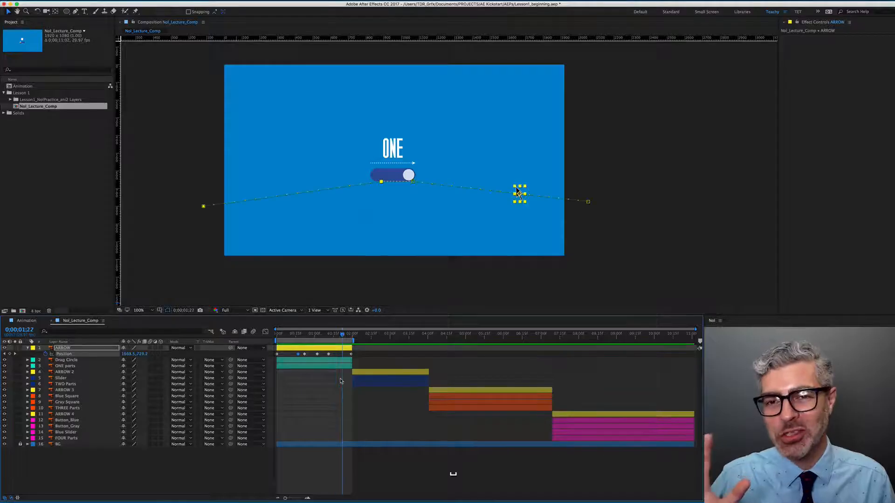
{"action": "left_click", "coordinate": [327, 361]}
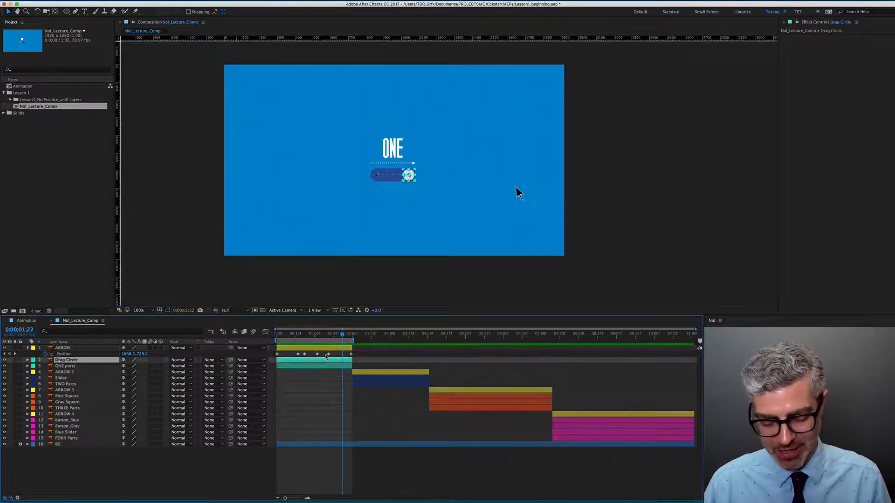
{"action": "key", "text": "u"}
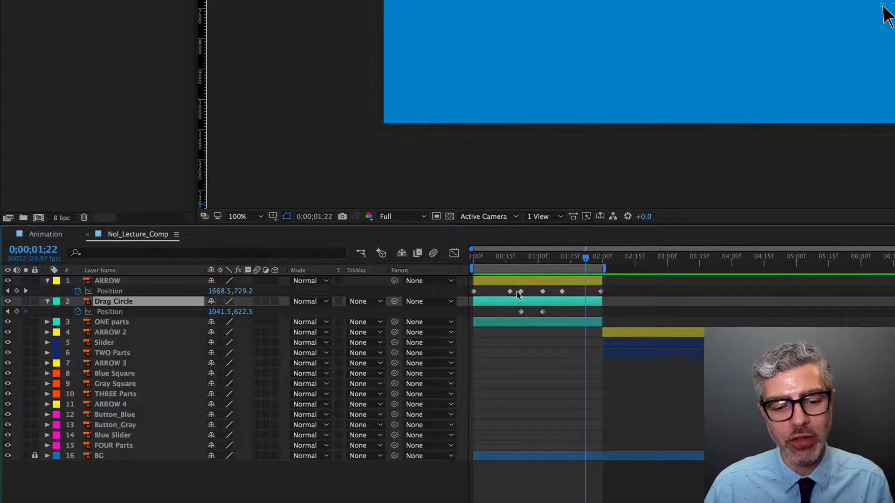
Try offsetting the ARROW's two slider-drag Position keyframes three frames later than the Drag Circle's and preview the motion
{"action": "left_click", "coordinate": [521, 292]}
{"action": "left_click_drag", "start_coordinate": [544, 292], "coordinate": [549, 294]}
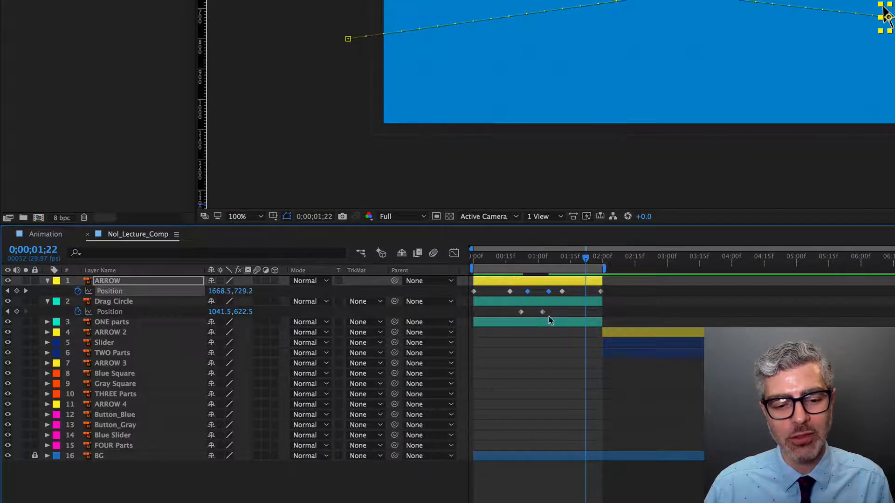
{"action": "left_click", "coordinate": [634, 383]}
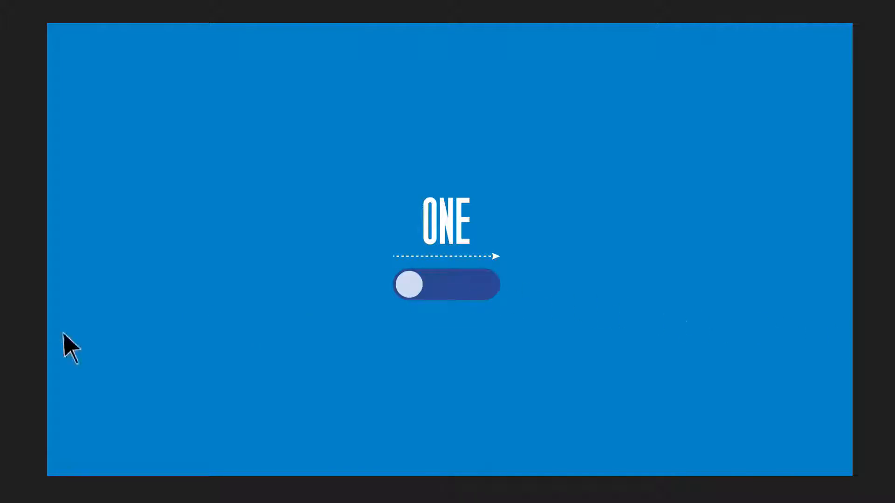
{"action": "key", "text": "space"}
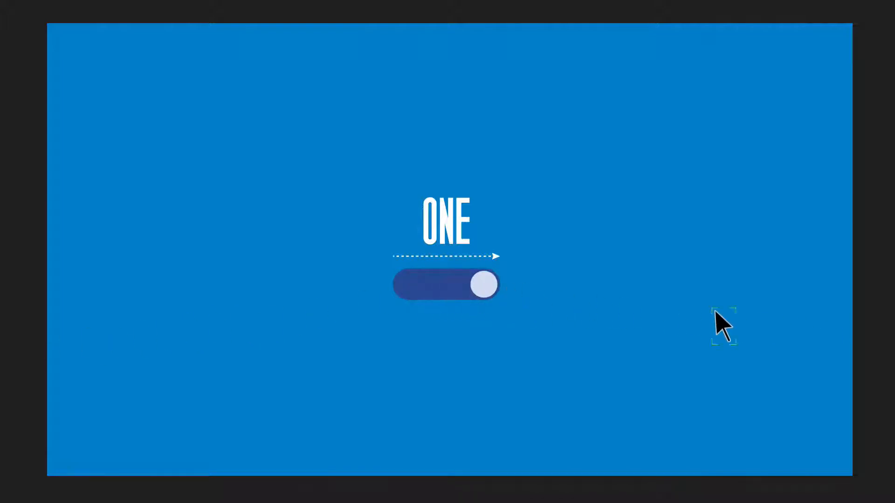
{"action": "scroll", "coordinate": [308, 361], "scroll_direction": "up", "scroll_amount": 5}
{"action": "scroll", "coordinate": [419, 391], "scroll_direction": "up", "scroll_amount": 5}
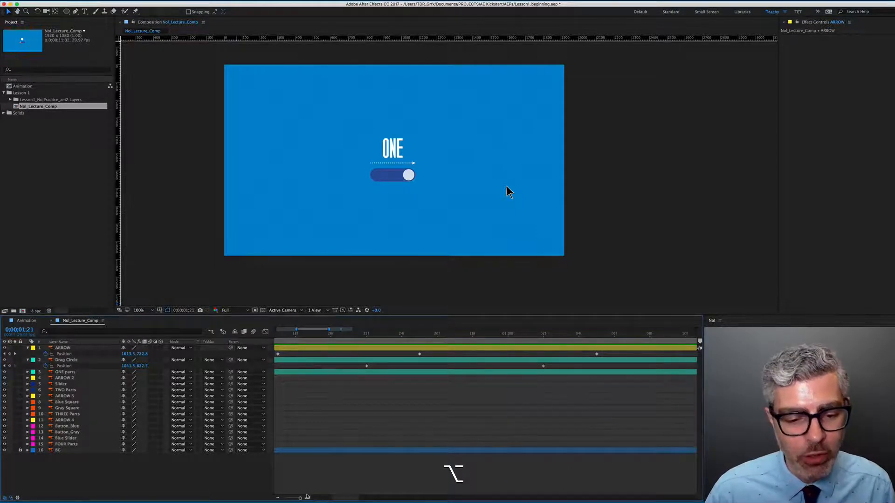
{"action": "mouse_move", "coordinate": [300, 498]}
{"action": "left_mouse_down"}
{"action": "mouse_move", "coordinate": [289, 499]}
{"action": "mouse_move", "coordinate": [300, 499]}
{"action": "left_mouse_up"}
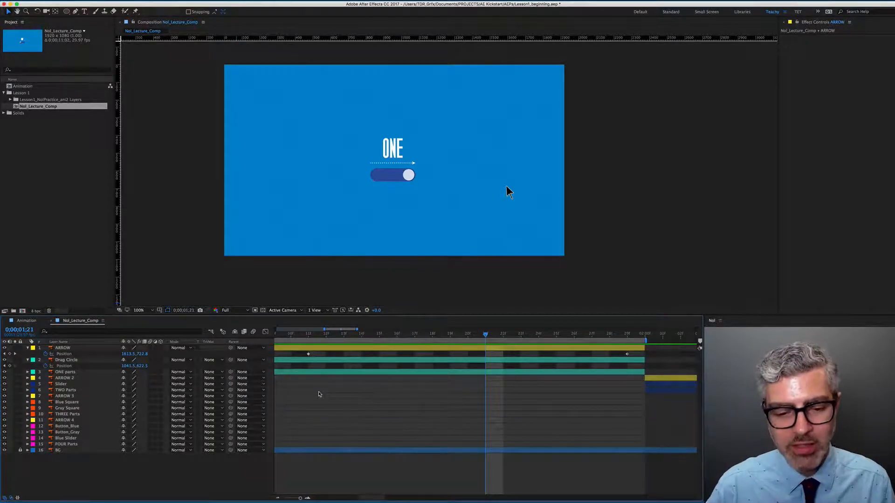
{"action": "key", "text": "minus"}
{"action": "key", "text": "minus"}
{"action": "key", "text": "minus"}
{"action": "key", "text": "equal"}
{"action": "key", "text": "equal"}
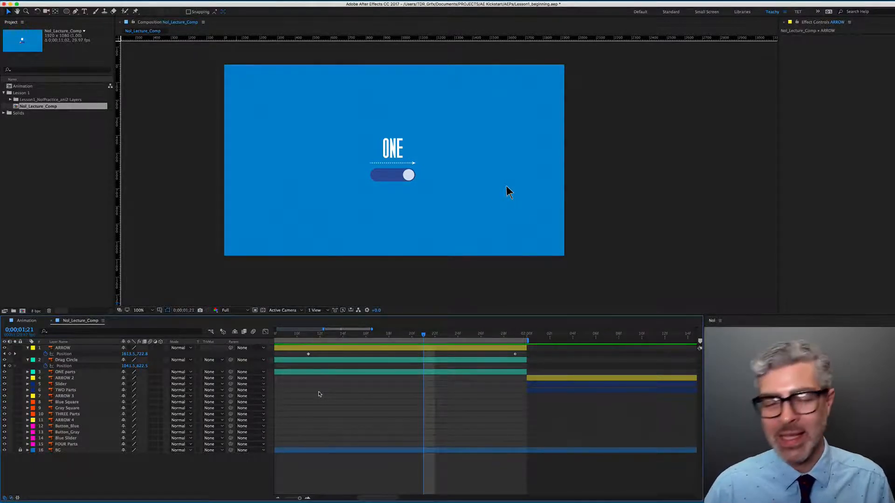
{"action": "key", "text": "comma"}
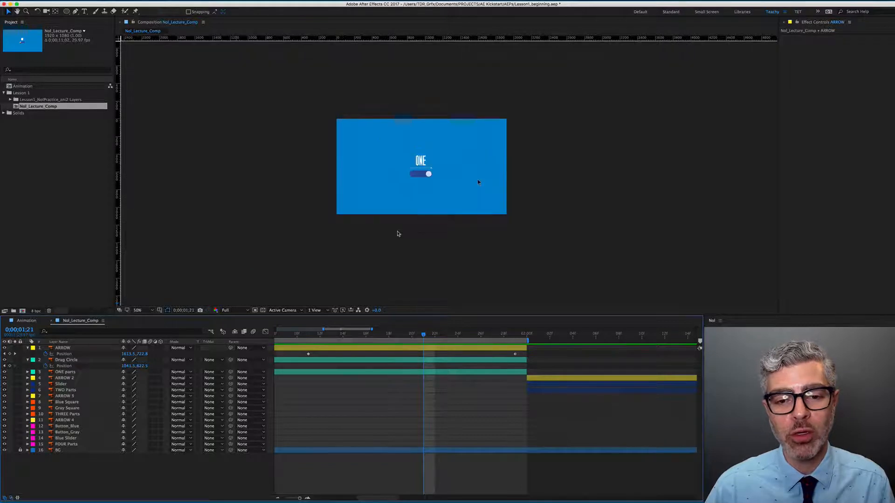
{"action": "key", "text": "period"}
{"action": "key", "text": "comma"}
{"action": "key", "text": "period"}
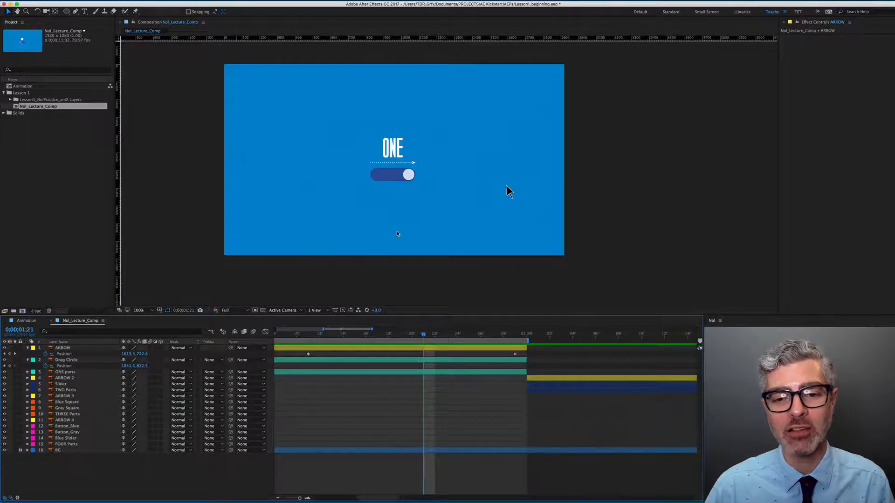
{"action": "key", "text": "alt"}
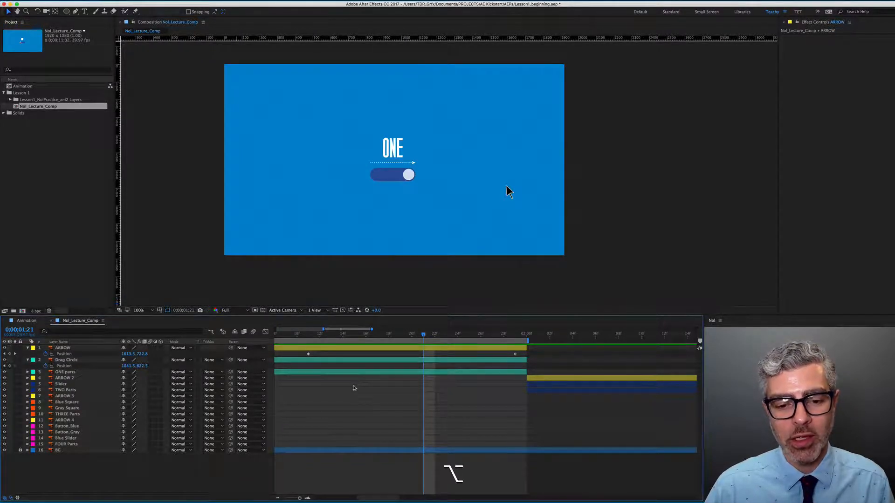
{"action": "key", "text": "period"}
{"action": "key", "text": "comma"}
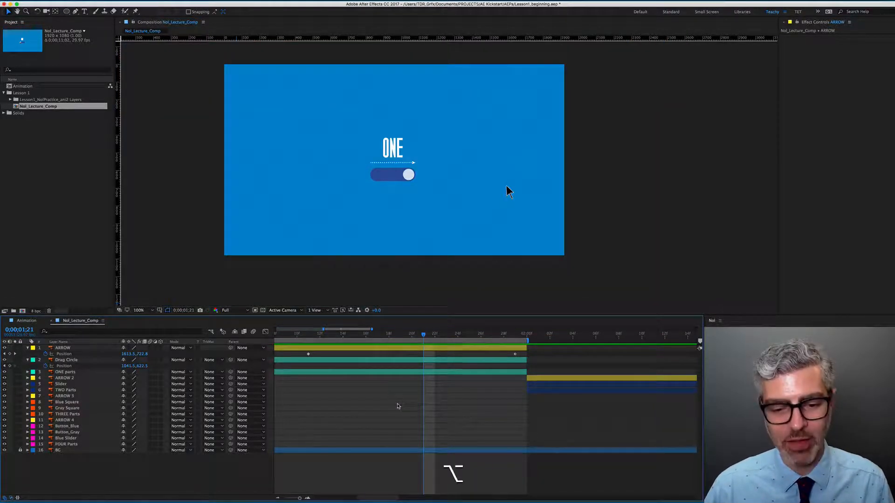
{"action": "scroll", "coordinate": [398, 405], "scroll_direction": "down", "scroll_amount": 5}
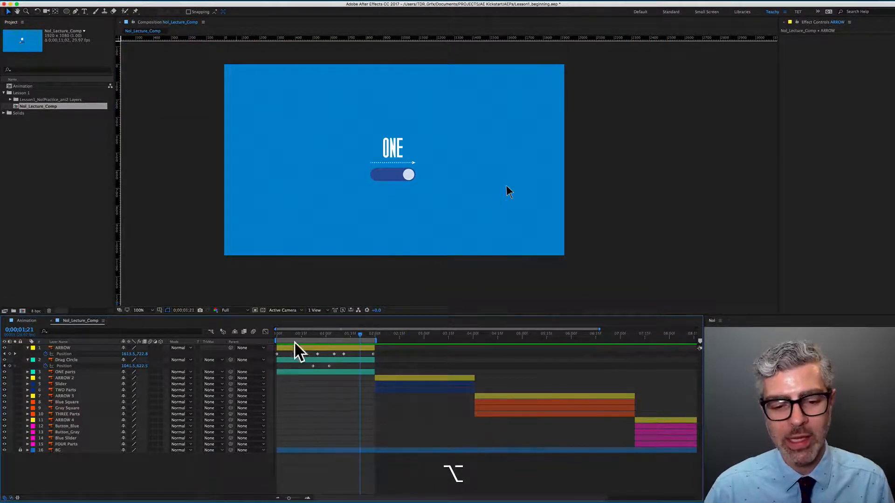
{"action": "scroll", "coordinate": [304, 379], "scroll_direction": "up", "scroll_amount": 5}
{"action": "scroll", "coordinate": [359, 382], "scroll_direction": "down", "scroll_amount": 5}
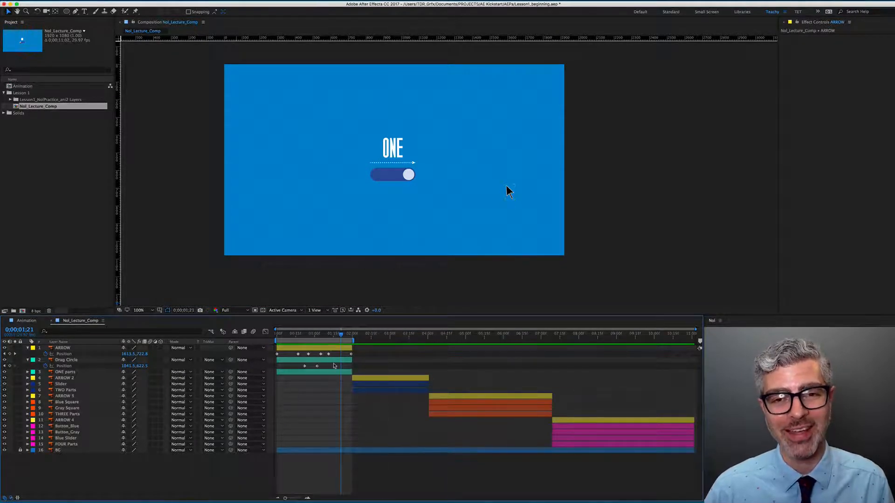
Realign the ARROW's two slider-drag Position keyframes with the Drag Circle's at 0;00;00;22 and 0;00;01;02
{"action": "left_click_drag", "start_coordinate": [340, 335], "coordinate": [289, 336]}
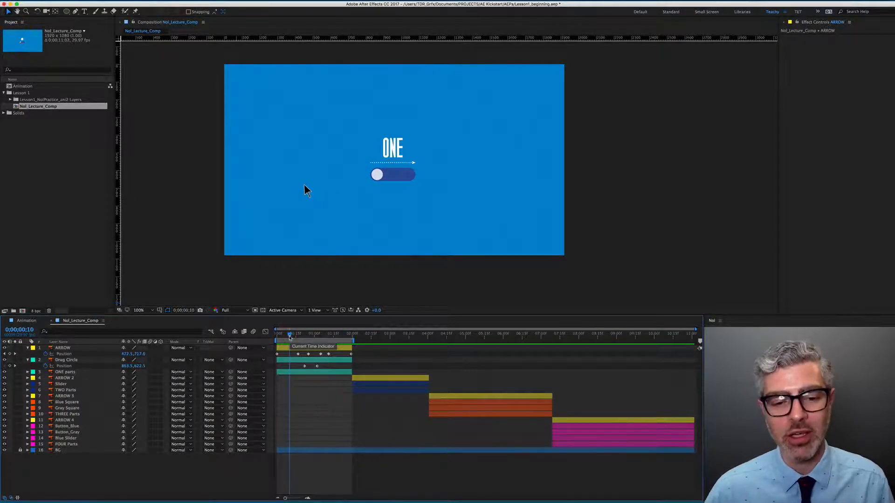
{"action": "scroll", "coordinate": [292, 373], "scroll_direction": "up", "scroll_amount": 5}
{"action": "left_click_drag", "start_coordinate": [369, 365], "coordinate": [436, 367]}
{"action": "left_click", "coordinate": [389, 335], "text": "shift"}
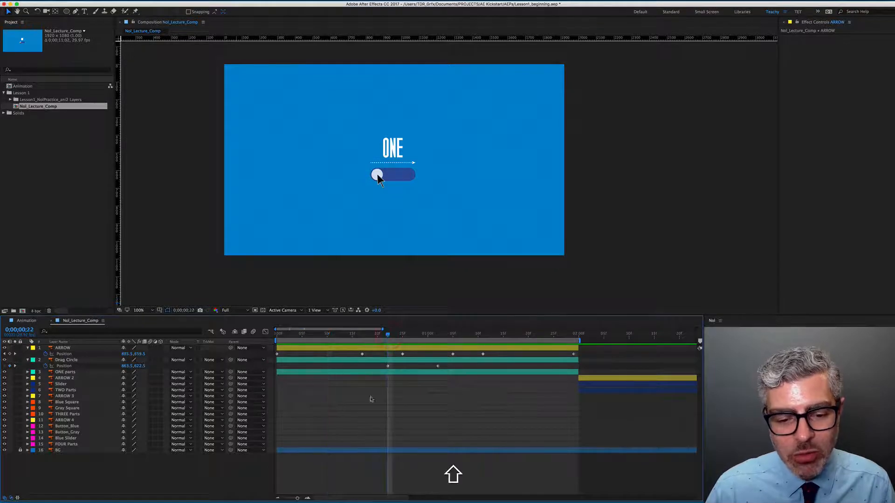
{"action": "left_click_drag", "start_coordinate": [297, 498], "coordinate": [300, 499]}
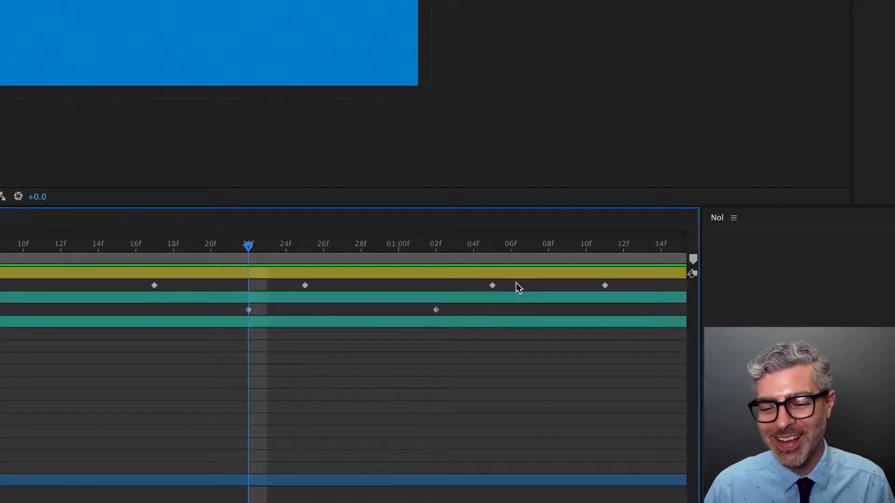
{"action": "left_click_drag", "start_coordinate": [612, 354], "coordinate": [520, 362]}
{"action": "left_click_drag", "start_coordinate": [329, 302], "coordinate": [248, 294]}
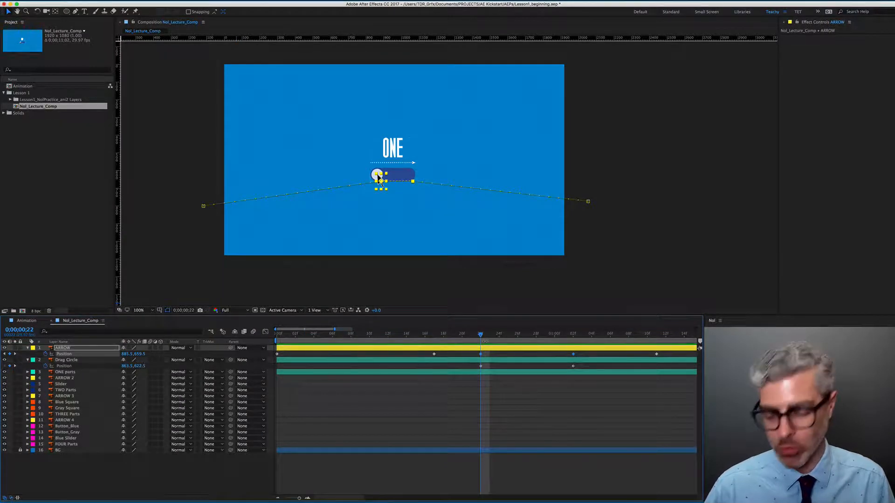
Preview section ONE and scrub through the ARROW's slider drag and exit to check the motion
{"action": "key", "text": "space"}
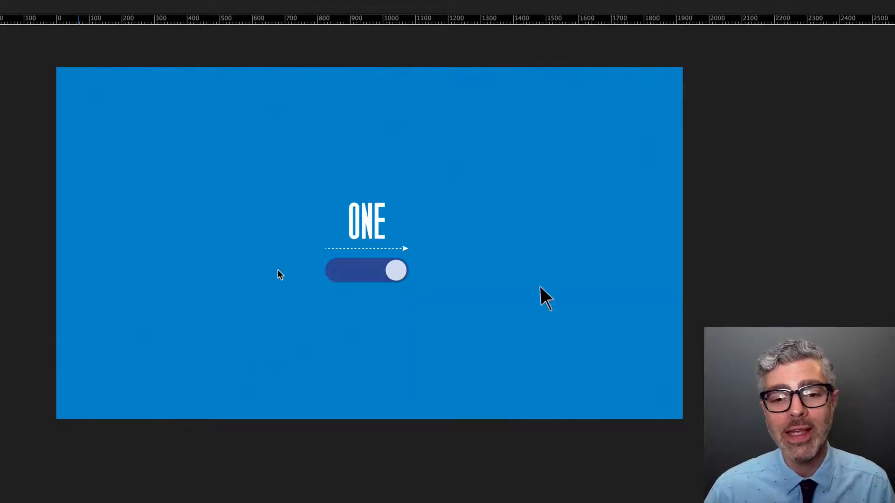
{"action": "key", "text": "space"}
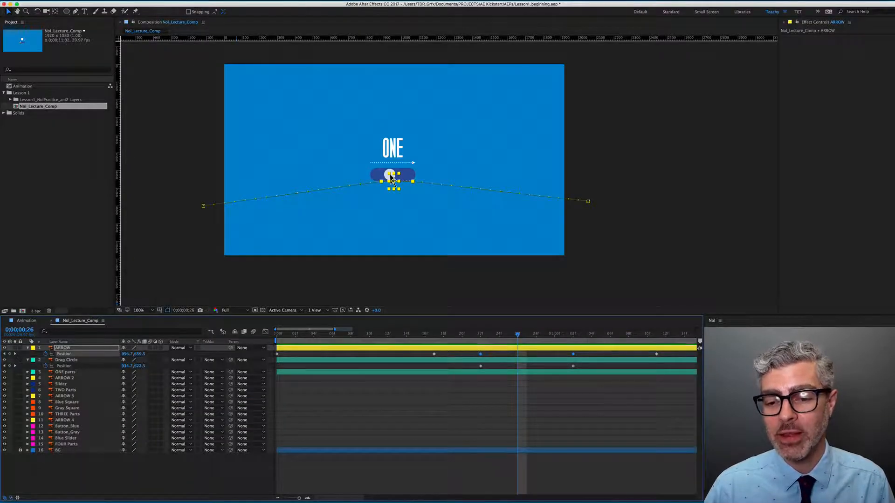
{"action": "left_click", "coordinate": [487, 336], "text": "shift"}
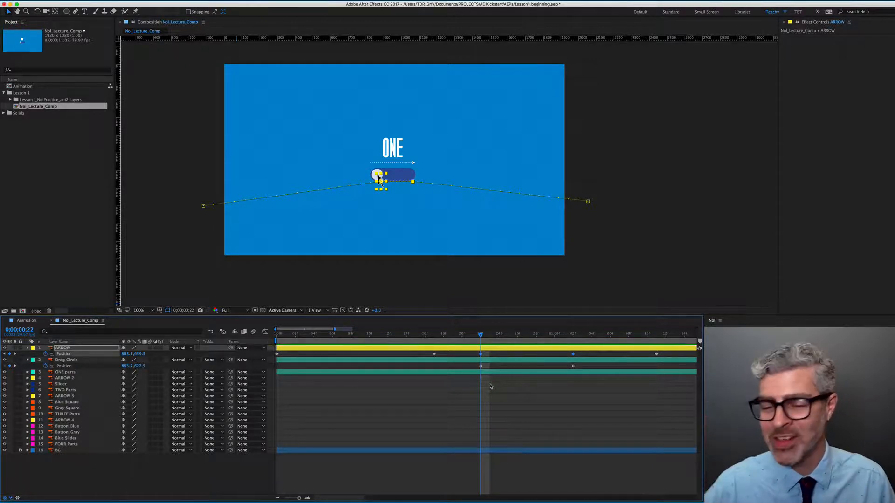
{"action": "scroll", "coordinate": [490, 386], "scroll_direction": "down", "scroll_amount": 5}
{"action": "scroll", "coordinate": [492, 386], "scroll_direction": "down", "scroll_amount": 3}
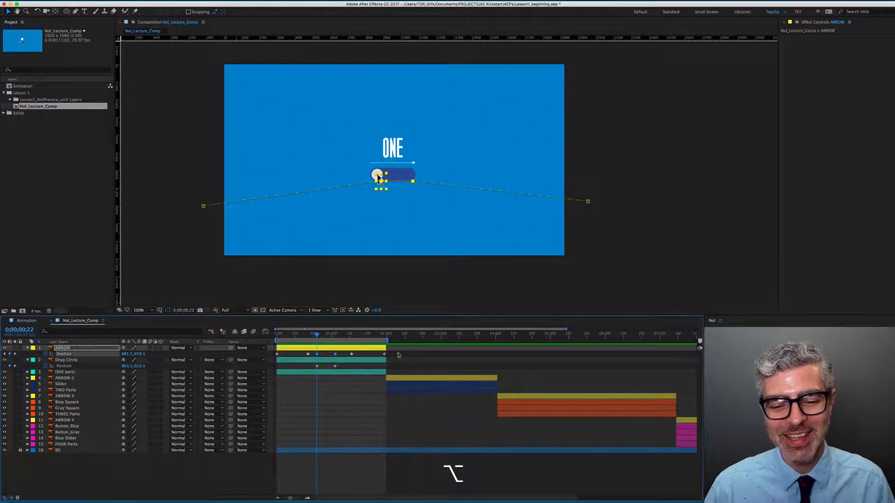
{"action": "left_click_drag", "start_coordinate": [415, 335], "coordinate": [366, 342]}
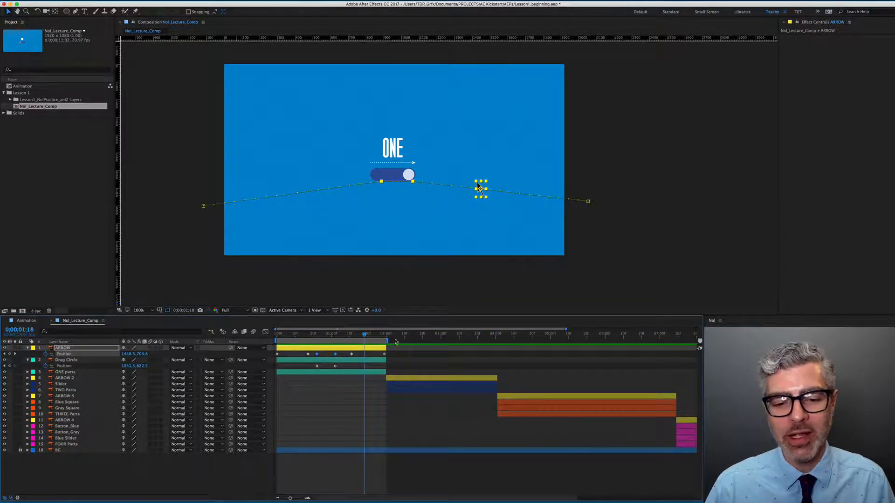
Set the work area to the duration of the ARROW 2 layer in section TWO and collapse the ARROW and Drag Circle layers
{"action": "left_click", "coordinate": [410, 339]}
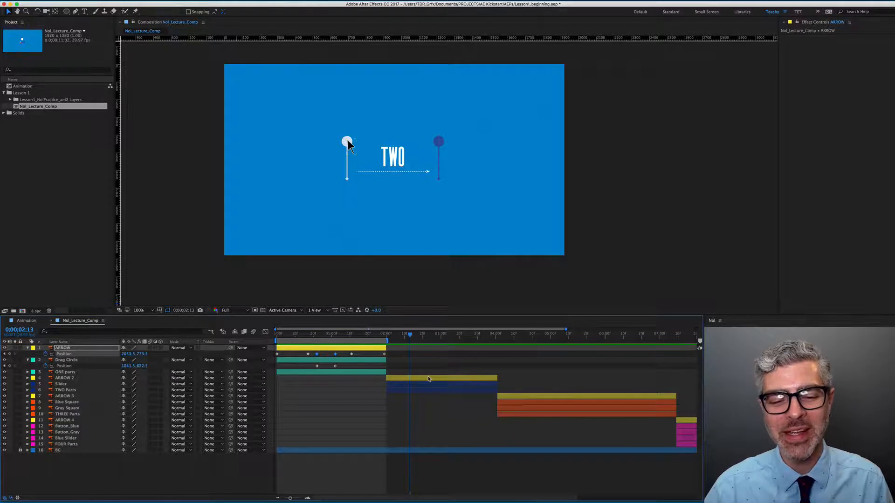
{"action": "left_click", "coordinate": [428, 378]}
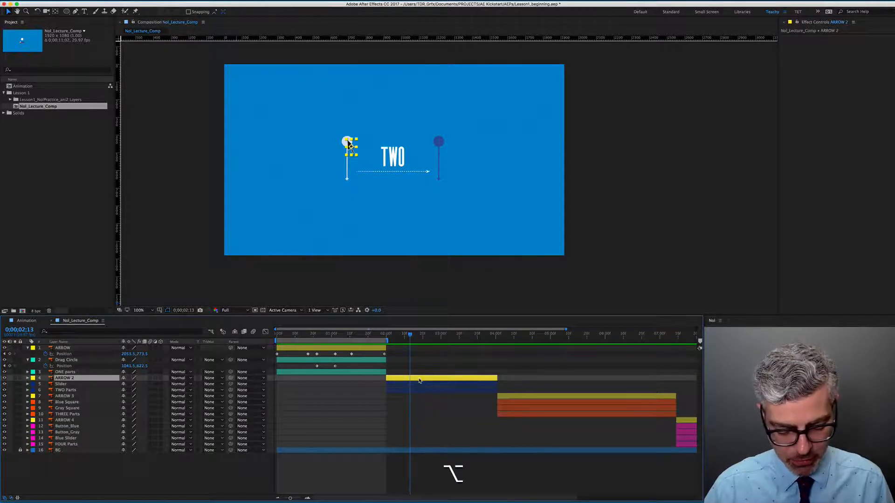
{"action": "key", "text": "alt+super+b"}
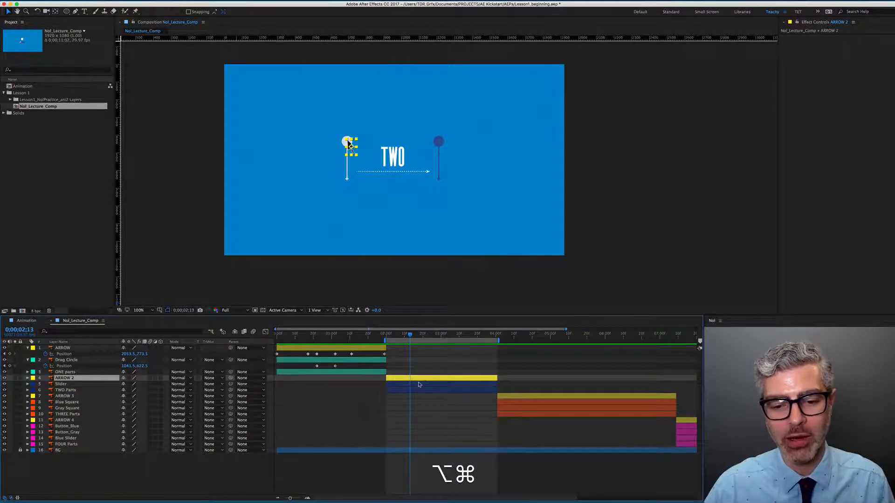
{"action": "left_click", "coordinate": [28, 348]}
{"action": "left_click", "coordinate": [27, 354]}
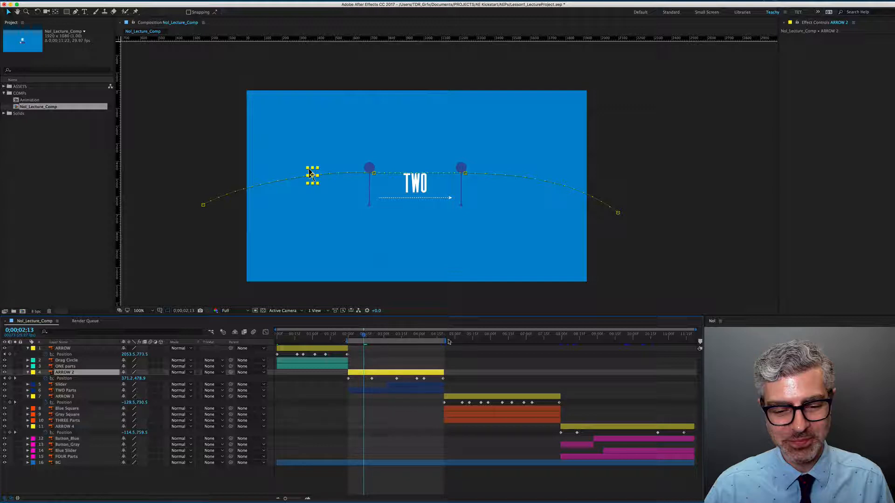
In the Lesson1_LectureProject composition, try different work area start points in section TWO and set its end at 0;00;04;08
{"action": "mouse_move", "coordinate": [363, 336]}
{"action": "left_mouse_down"}
{"action": "mouse_move", "coordinate": [378, 338]}
{"action": "mouse_move", "coordinate": [365, 339]}
{"action": "left_mouse_up"}
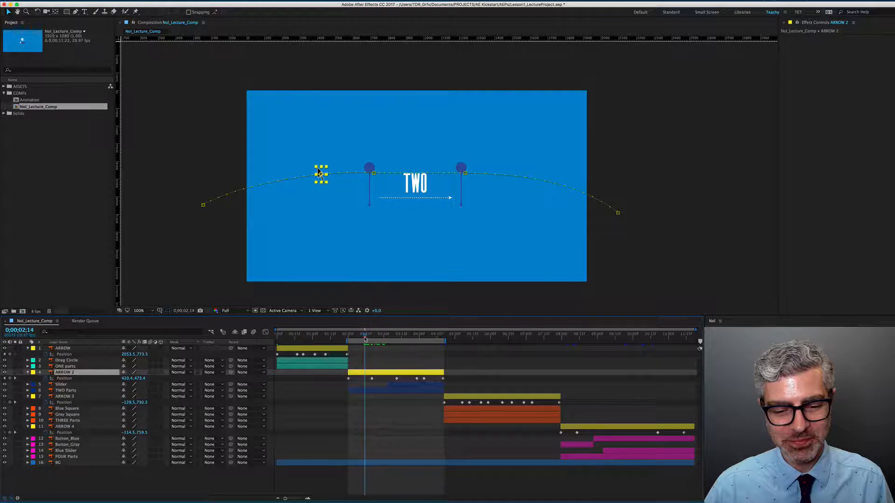
{"action": "key", "text": "b"}
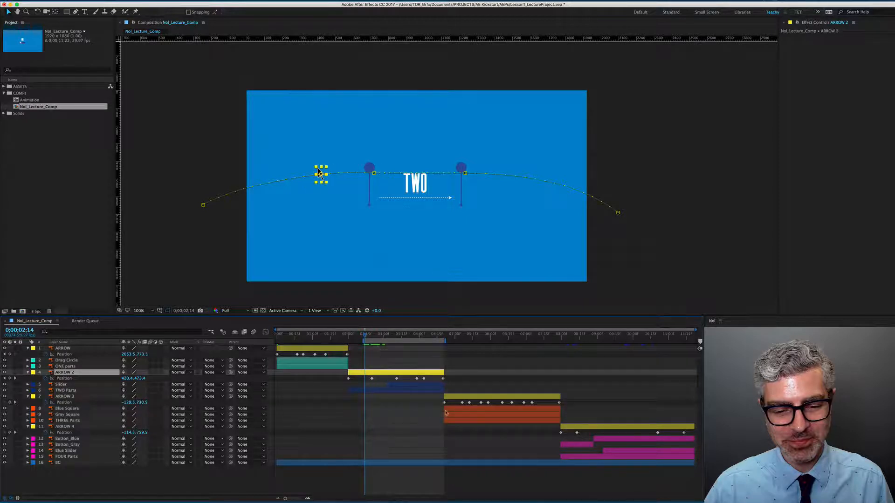
{"action": "left_click_drag", "start_coordinate": [372, 336], "coordinate": [429, 337]}
{"action": "key", "text": "b"}
{"action": "key", "text": "b"}
{"action": "key", "text": "n"}
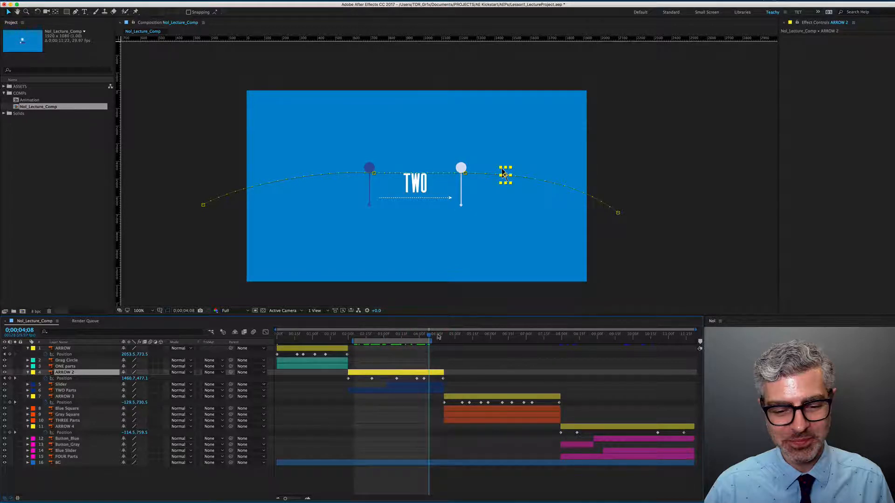
Extend the work area's end to 0;00;05;12 and bring its limits back to the span of section TWO
{"action": "left_click_drag", "start_coordinate": [440, 337], "coordinate": [470, 341]}
{"action": "key", "text": "n"}
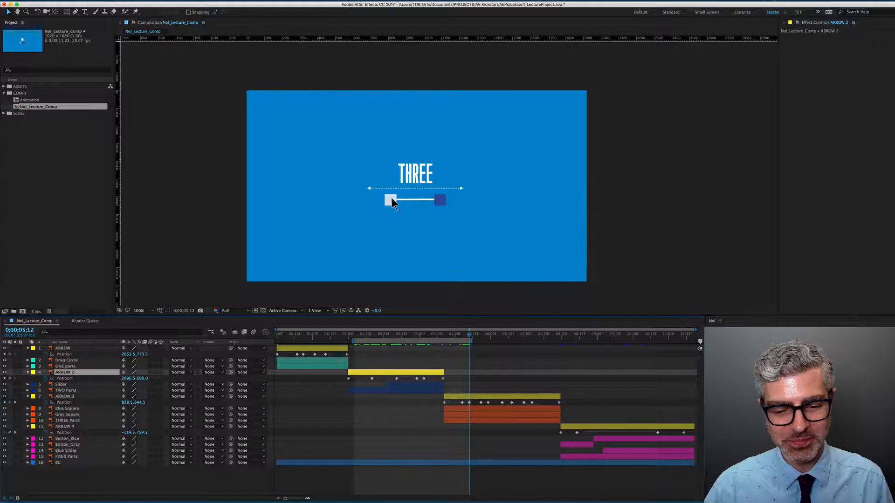
{"action": "left_click_drag", "start_coordinate": [442, 337], "coordinate": [349, 337]}
{"action": "key", "text": "n"}
{"action": "key", "text": "b"}
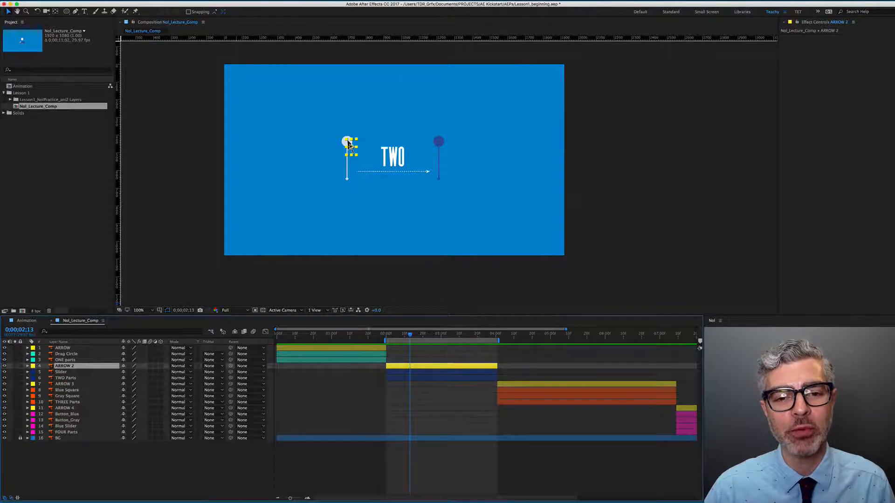
Set a starting Position keyframe on the ARROW 2 layer at 0;00;02;15, with the arrow resting on the slider
{"action": "left_click", "coordinate": [393, 336], "text": "shift"}
{"action": "left_click_drag", "start_coordinate": [394, 336], "coordinate": [388, 337]}
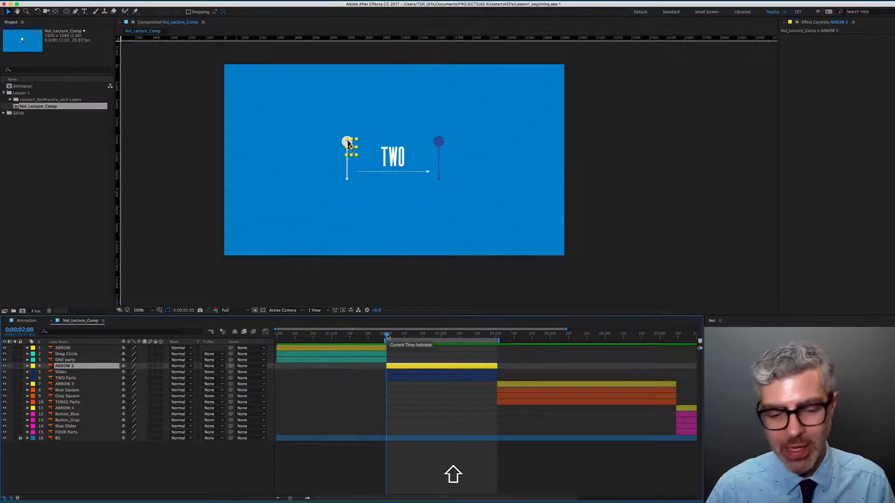
{"action": "key", "text": "shift+Page_Down"}
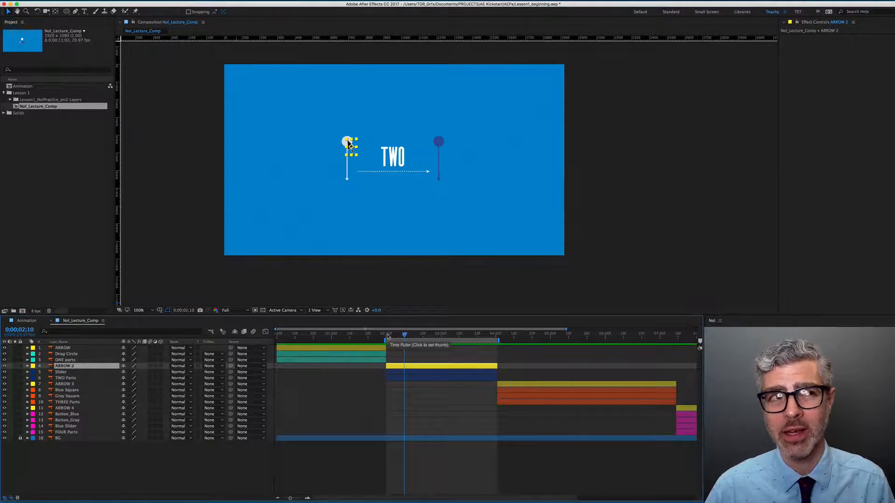
{"action": "key", "text": "Page_Down"}
{"action": "key", "text": "Page_Down"}
{"action": "key", "text": "Page_Down"}
{"action": "key", "text": "Page_Down"}
{"action": "key", "text": "Page_Down"}
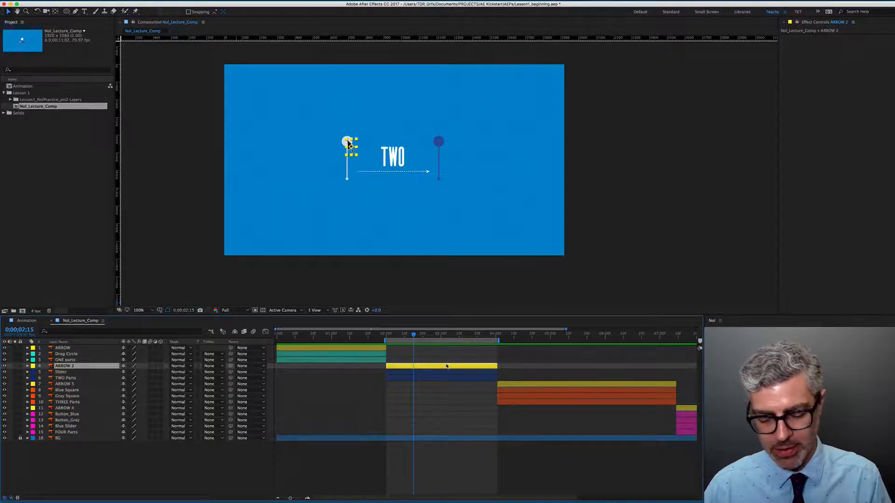
{"action": "key", "text": "p"}
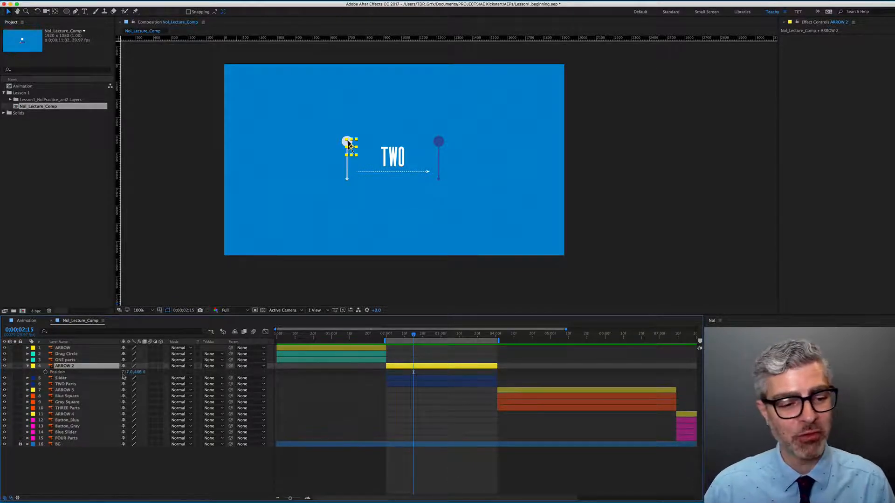
{"action": "left_click", "coordinate": [45, 373]}
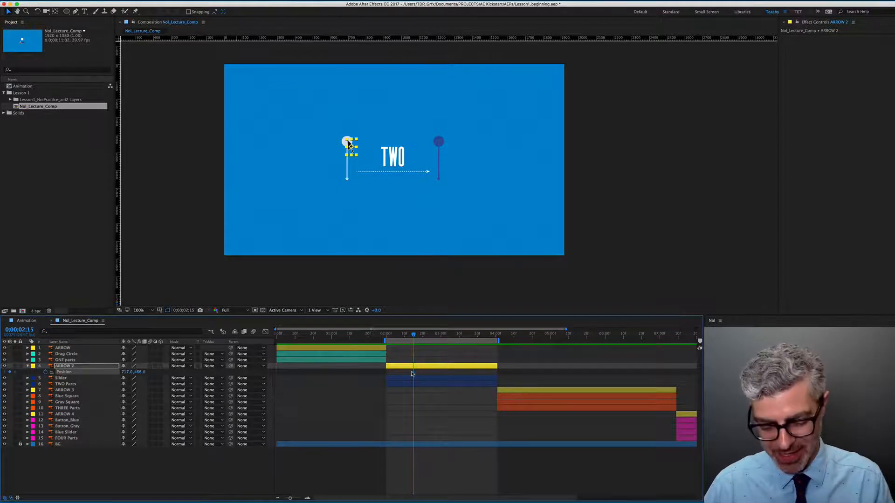
{"action": "left_click", "coordinate": [424, 368]}
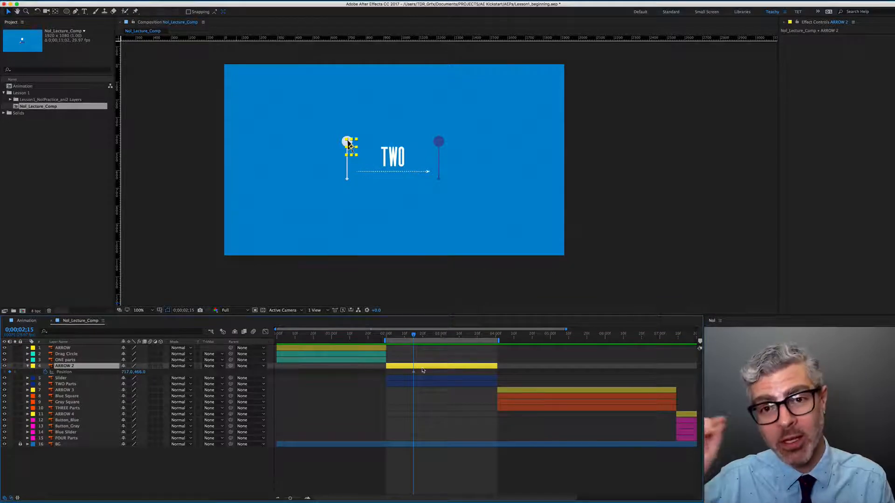
At ARROW 2's in point, 0;00;02;00, keyframe the arrow beyond the composition's left edge, and inspect its arrival at the slider at 0;00;02;15
{"action": "key", "text": "i"}
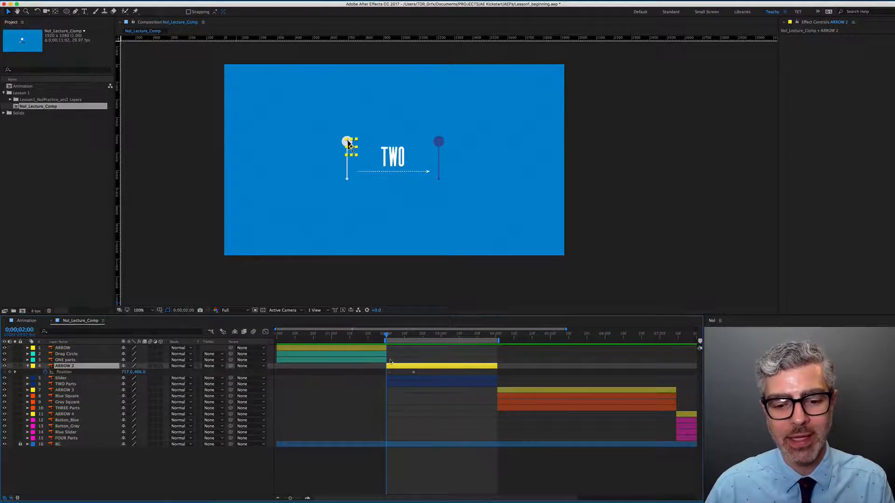
{"action": "key", "text": "o"}
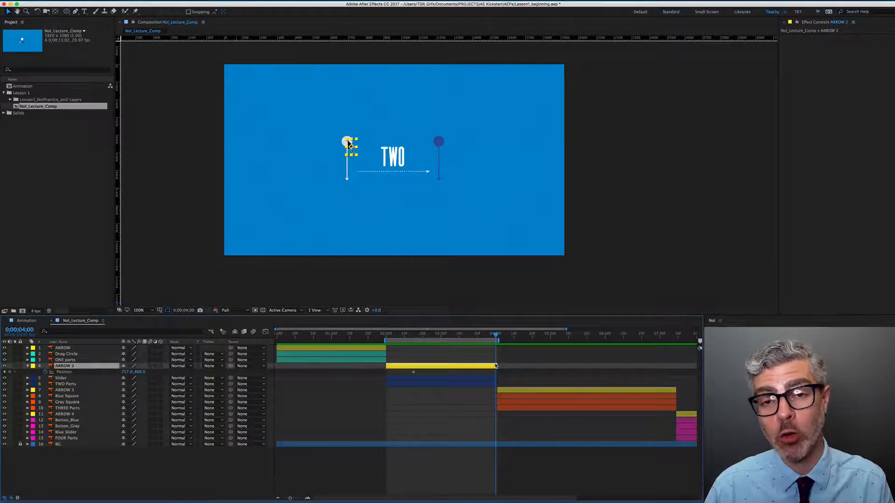
{"action": "key", "text": "i"}
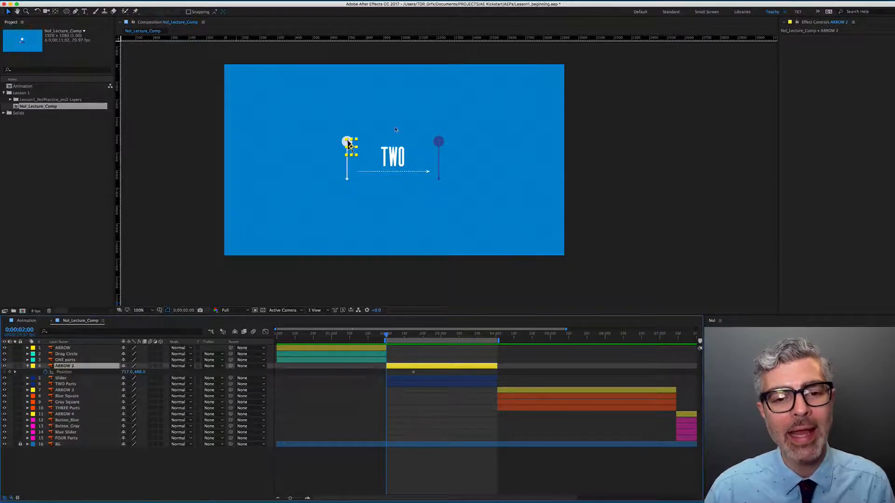
{"action": "left_click_drag", "start_coordinate": [350, 146], "coordinate": [180, 179]}
{"action": "left_click_drag", "start_coordinate": [391, 335], "coordinate": [414, 336]}
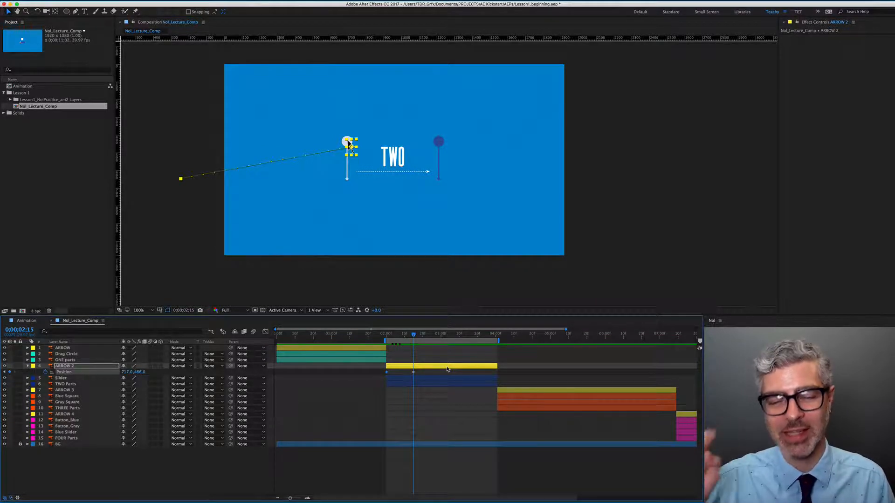
{"action": "key", "text": "alt"}
{"action": "scroll", "coordinate": [347, 152], "scroll_direction": "up", "scroll_amount": 4}
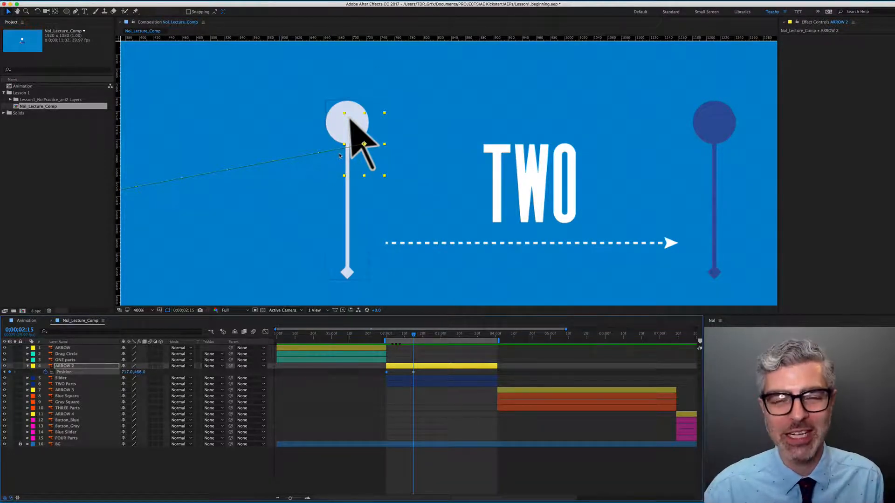
Reveal the ARROW 2 layer's Scale beside its Position and start a 100% Scale keyframe at 0;00;02;18
{"action": "left_click", "coordinate": [431, 368]}
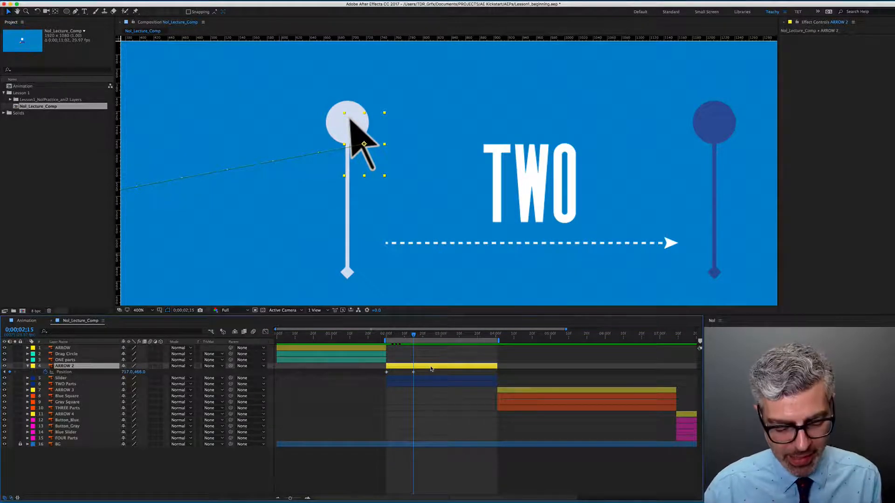
{"action": "key", "text": "shift"}
{"action": "key", "text": "shift+s"}
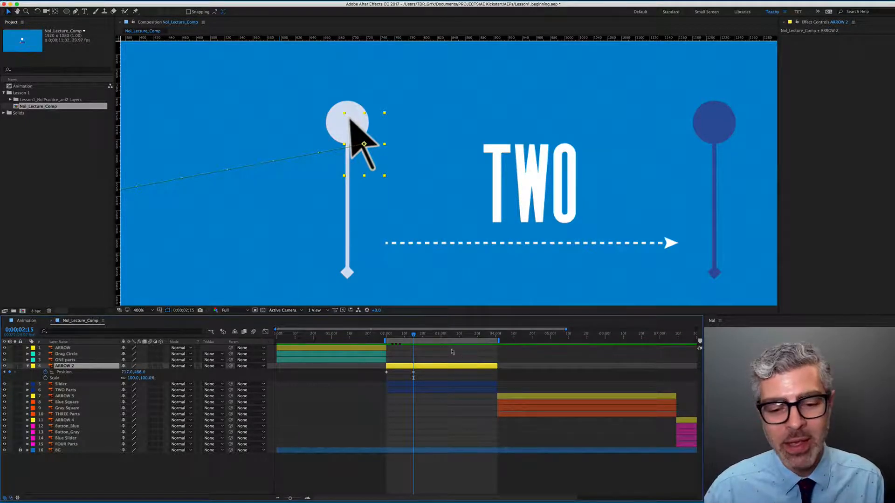
{"action": "left_click_drag", "start_coordinate": [412, 337], "coordinate": [419, 335]}
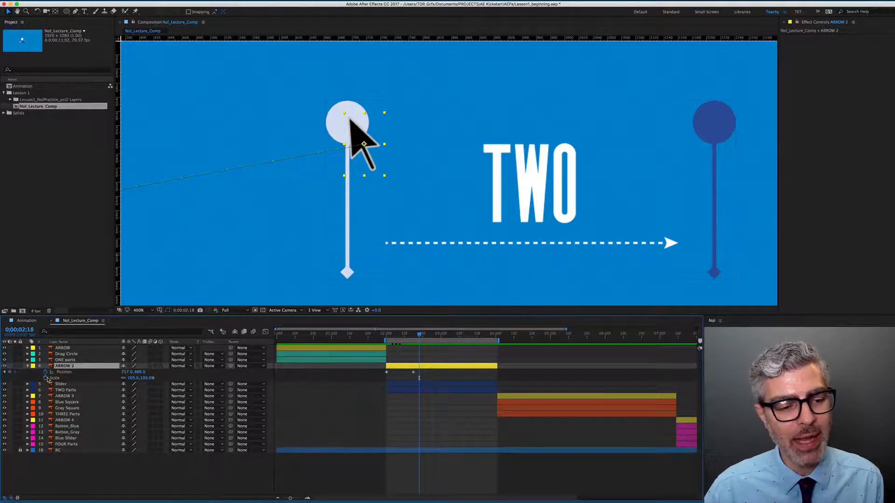
{"action": "left_click", "coordinate": [45, 378]}
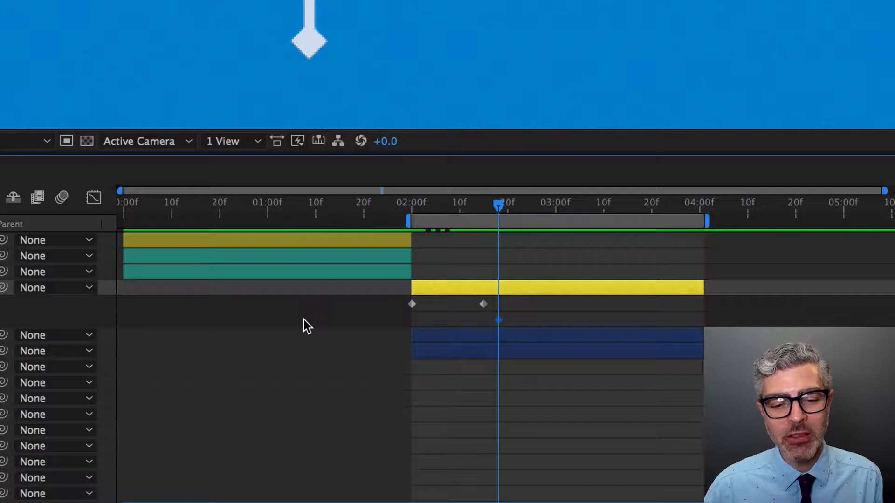
{"action": "left_click", "coordinate": [346, 378]}
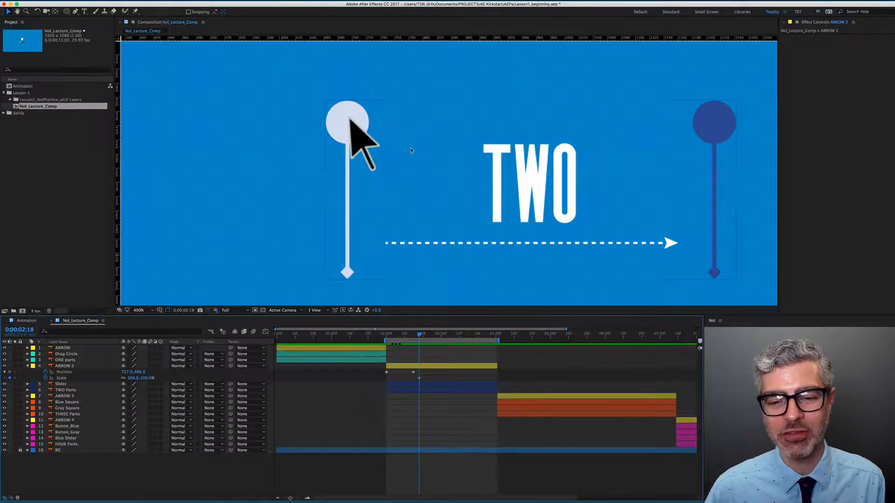
Five frames further on, at 0;00;02;23, set ARROW 2's Scale to 115%
{"action": "key", "text": "Page_Down"}
{"action": "key", "text": "Page_Down"}
{"action": "key", "text": "Page_Down"}
{"action": "key", "text": "Page_Down"}
{"action": "key", "text": "Page_Down"}
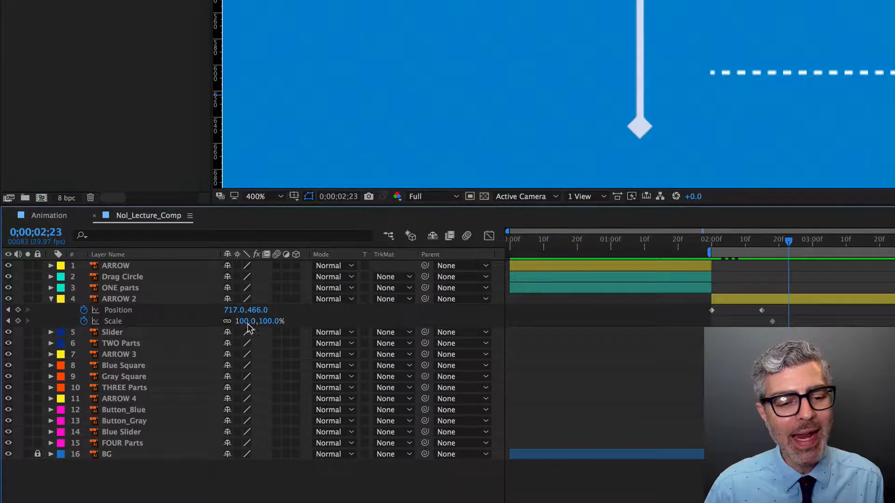
{"action": "left_click", "coordinate": [245, 321]}
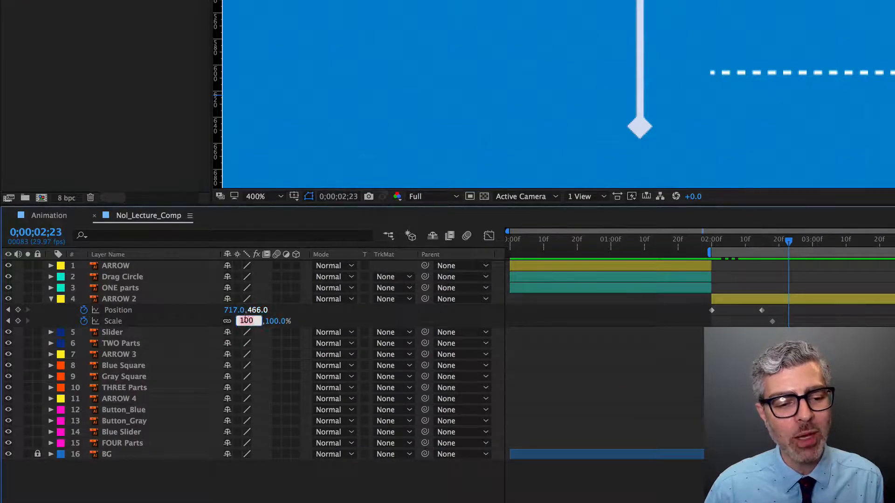
{"action": "type", "text": "115"}
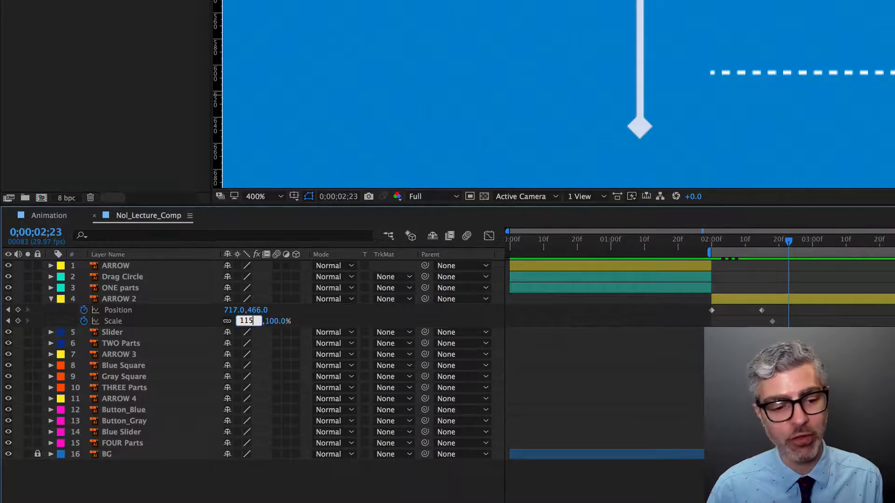
{"action": "key", "text": "Return"}
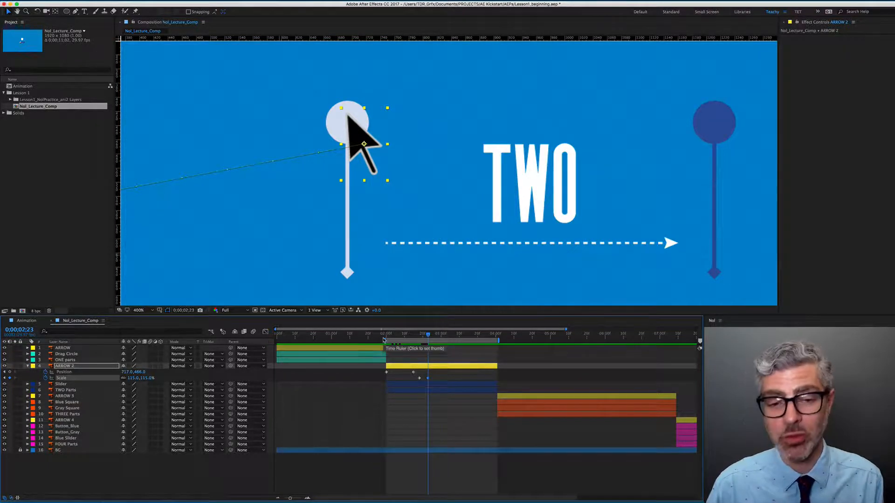
Advance two frames to 0;00;02;25 and set ARROW 2's Scale to 90%
{"action": "key", "text": "Page_Down"}
{"action": "key", "text": "Page_Down"}
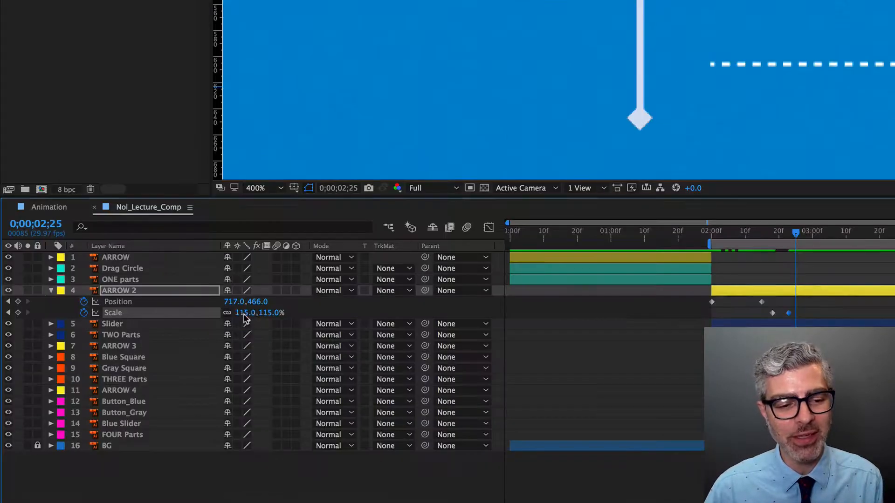
{"action": "left_click", "coordinate": [134, 378]}
{"action": "type", "text": "90"}
{"action": "key", "text": "Return"}
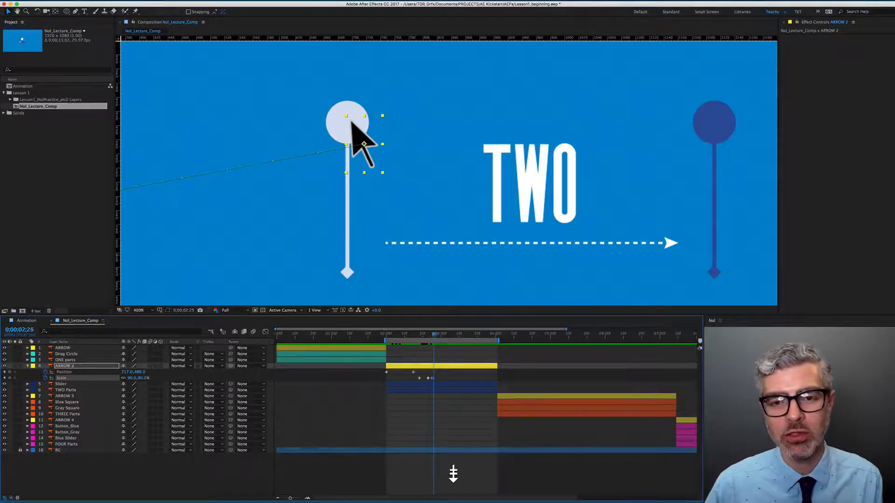
Copy ARROW 2's first Scale keyframe and paste it at 0;00;03;00
{"action": "key", "text": "Page_Down"}
{"action": "key", "text": "Page_Down"}
{"action": "key", "text": "Page_Down"}
{"action": "key", "text": "Page_Down"}
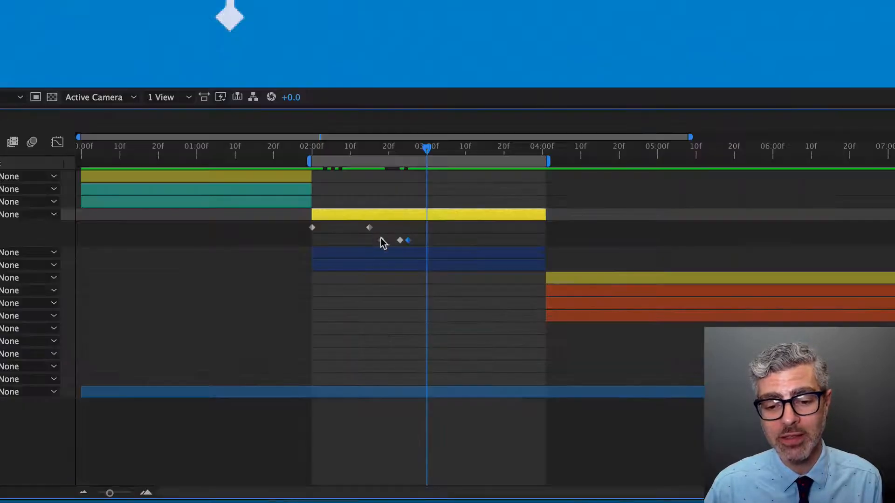
{"action": "left_click", "coordinate": [419, 379]}
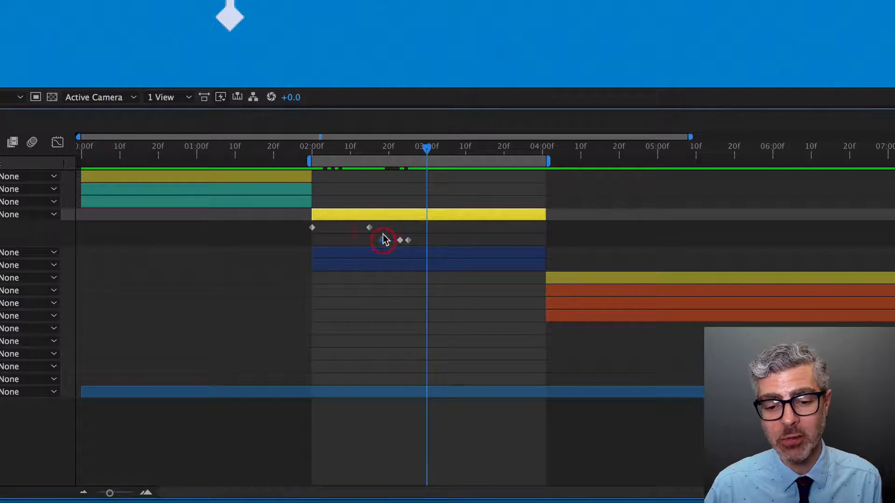
{"action": "key", "text": "super+c"}
{"action": "key", "text": "super+v"}
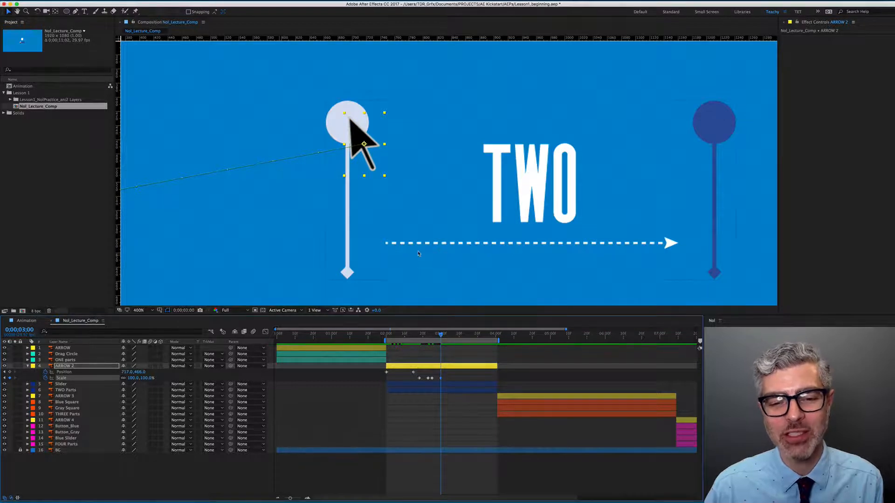
Shift ARROW 2's last three Scale keyframes one frame earlier and preview the click animation
{"action": "key", "text": "comma"}
{"action": "key", "text": "comma"}
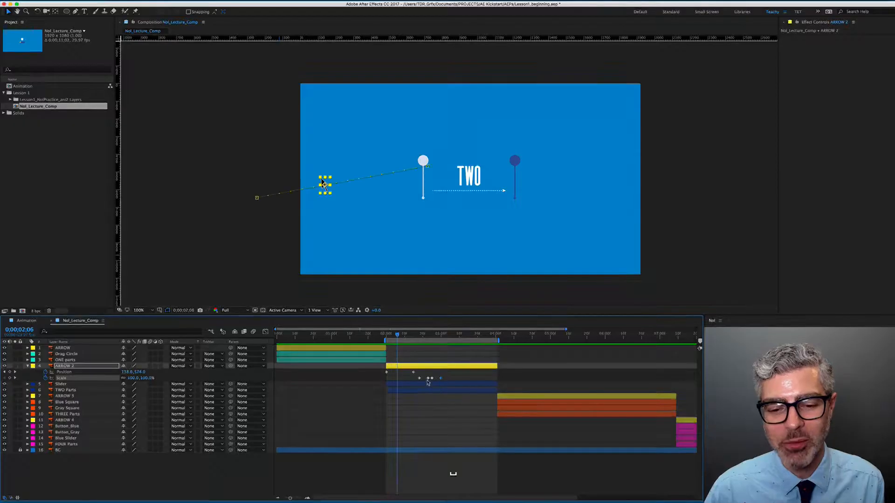
{"action": "scroll", "coordinate": [427, 379], "scroll_direction": "up", "scroll_amount": 4}
{"action": "mouse_move", "coordinate": [426, 374]}
{"action": "left_mouse_down"}
{"action": "mouse_move", "coordinate": [465, 382]}
{"action": "mouse_move", "coordinate": [425, 379]}
{"action": "left_mouse_up"}
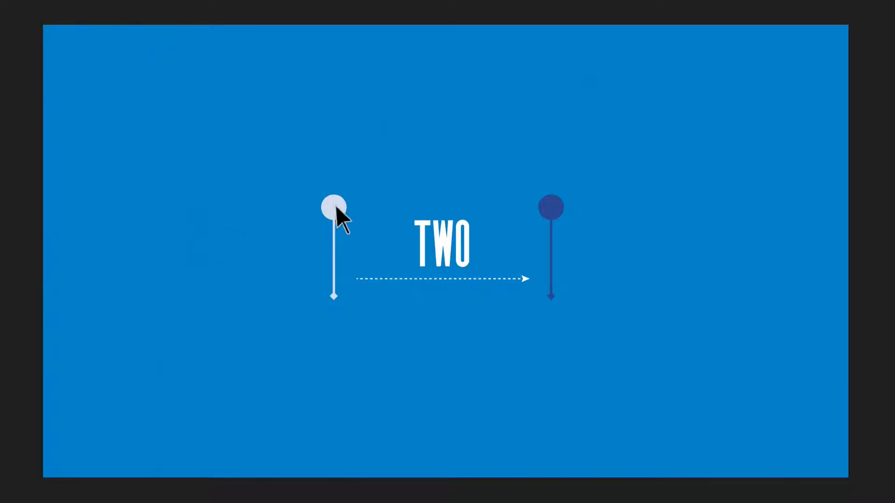
{"action": "left_click", "coordinate": [335, 208]}
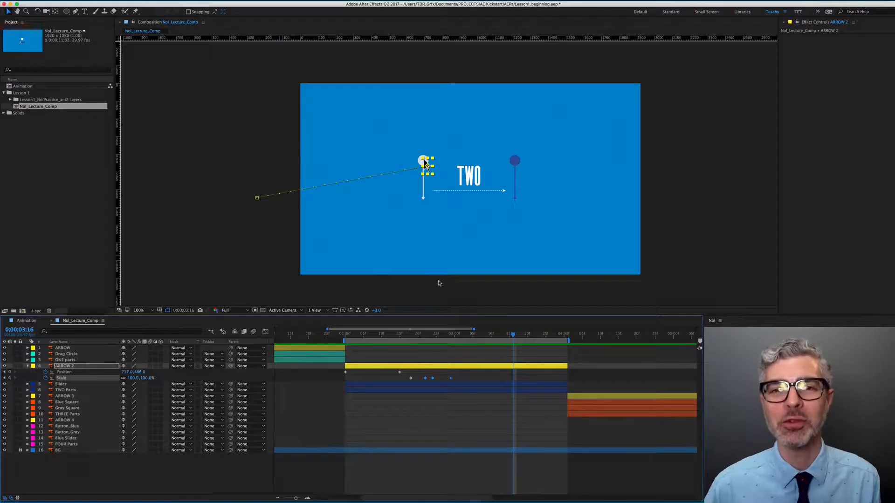
Trim the start of the Slider layer to ARROW 2's 90% Scale keyframe at 0;00;02;24 and check the color change
{"action": "left_click", "coordinate": [429, 334]}
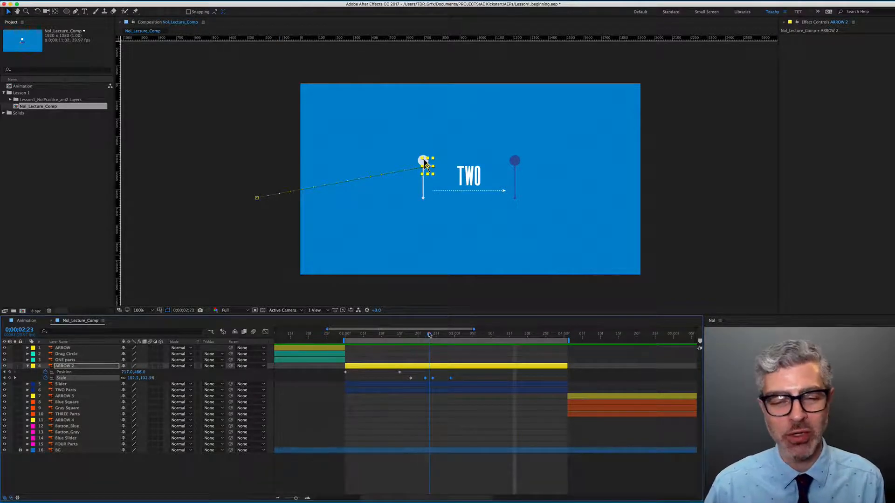
{"action": "left_click_drag", "start_coordinate": [429, 334], "coordinate": [433, 335]}
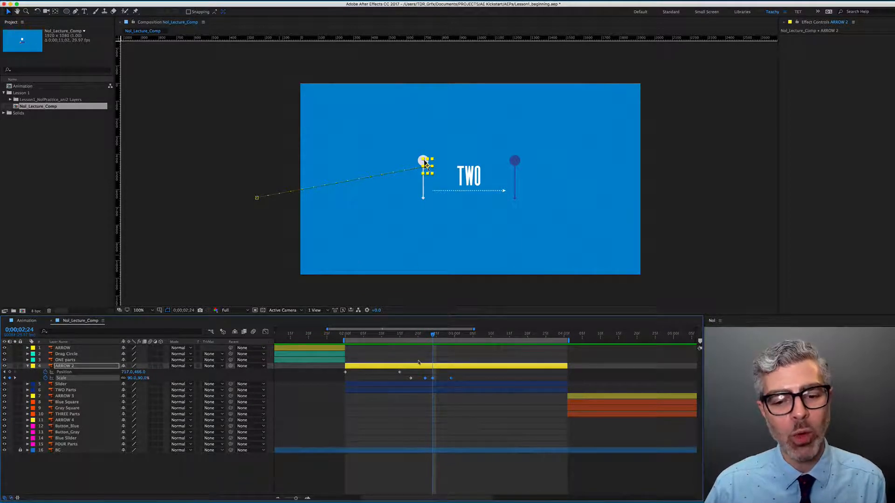
{"action": "left_click", "coordinate": [61, 384]}
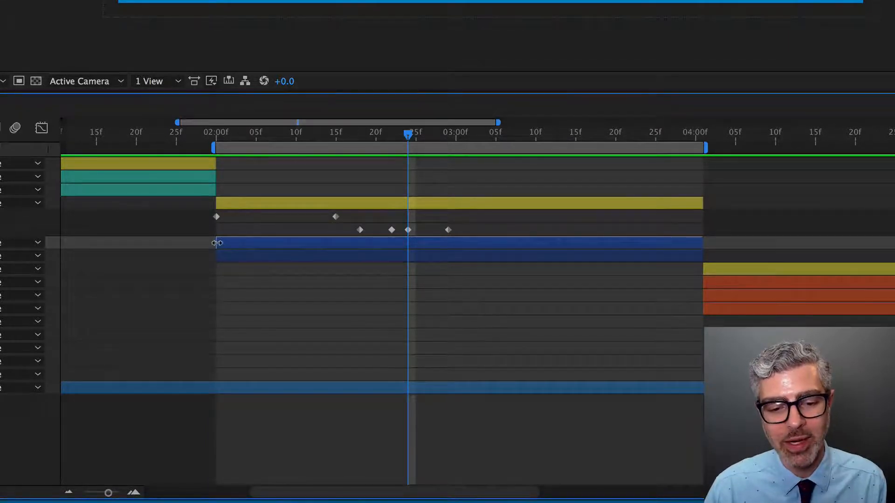
{"action": "left_click_drag", "start_coordinate": [217, 243], "coordinate": [409, 248]}
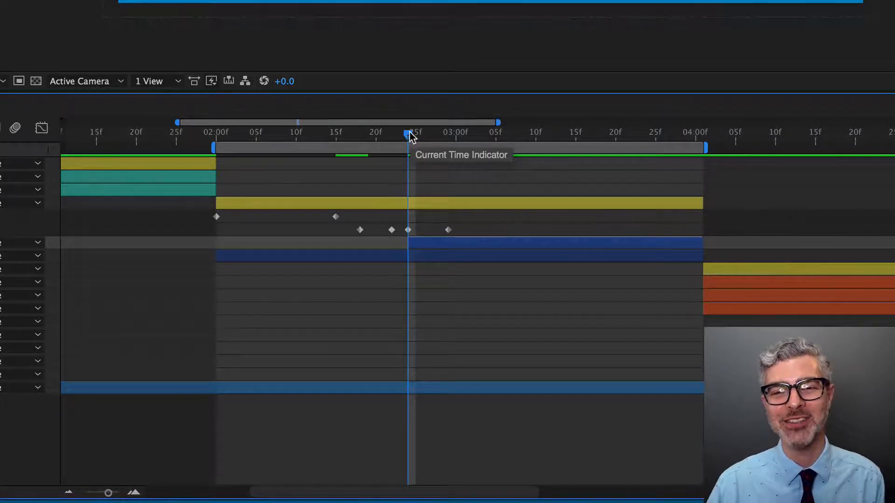
{"action": "left_click_drag", "start_coordinate": [410, 136], "coordinate": [384, 135]}
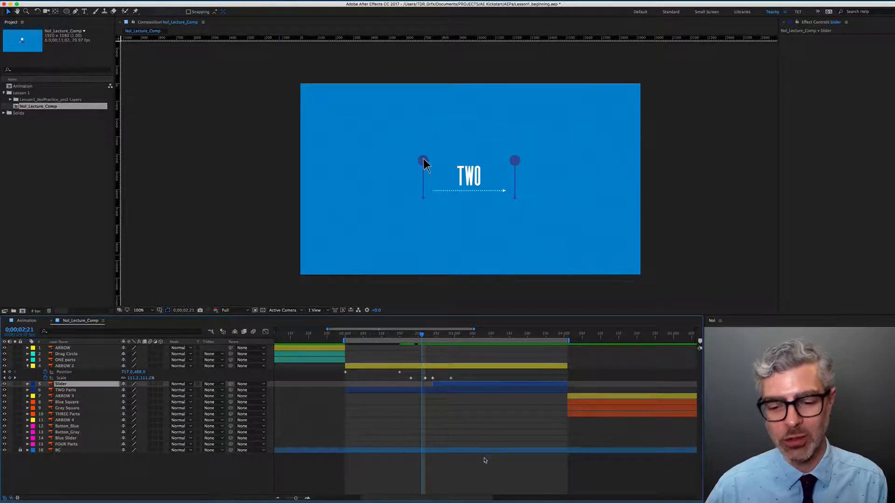
{"action": "left_click", "coordinate": [486, 479]}
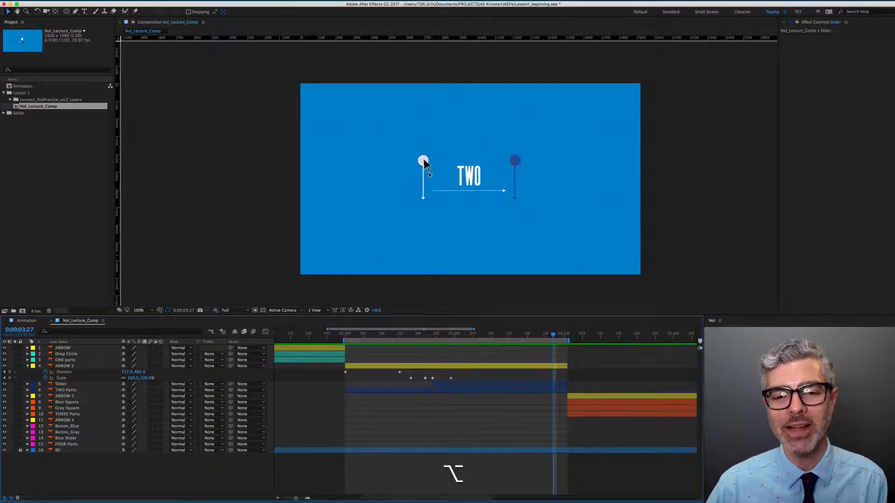
Trim the start of the Slider layer to 0;00;02;25 and preview the result
{"action": "scroll", "coordinate": [429, 173], "scroll_direction": "up", "scroll_amount": 2}
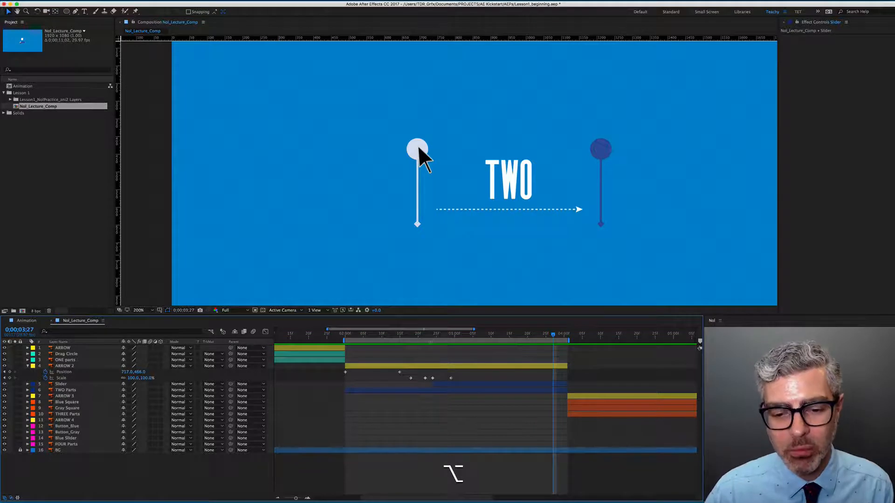
{"action": "left_click", "coordinate": [433, 335]}
{"action": "mouse_move", "coordinate": [435, 336]}
{"action": "left_mouse_down"}
{"action": "mouse_move", "coordinate": [425, 335]}
{"action": "mouse_move", "coordinate": [437, 336]}
{"action": "left_mouse_up"}
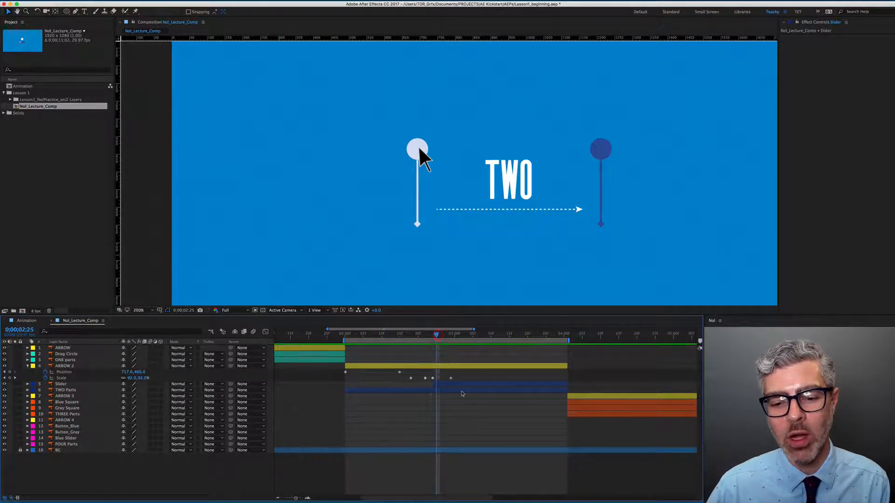
{"action": "left_click", "coordinate": [440, 385]}
{"action": "left_click_drag", "start_coordinate": [433, 384], "coordinate": [437, 383]}
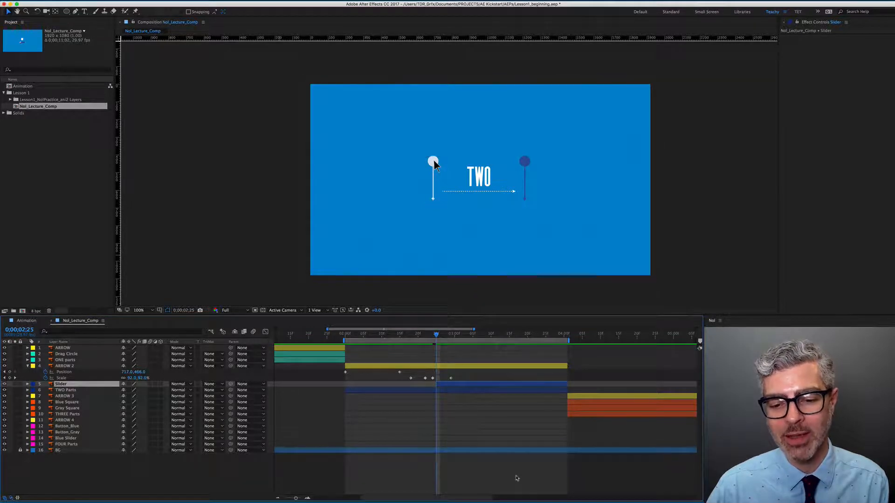
{"action": "left_click", "coordinate": [516, 476]}
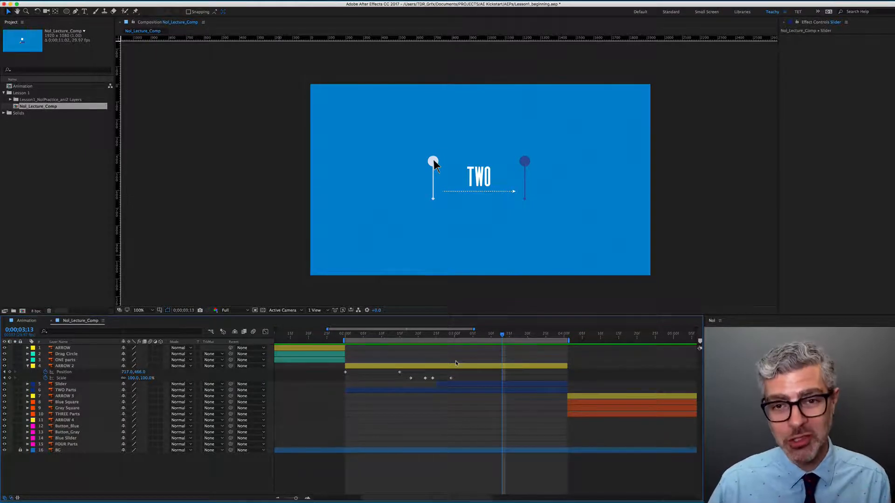
Add Position keyframes for both the ARROW 2 and Slider layers at 0;00;03;03
{"action": "scroll", "coordinate": [451, 414], "scroll_direction": "down", "scroll_amount": 3, "text": "alt"}
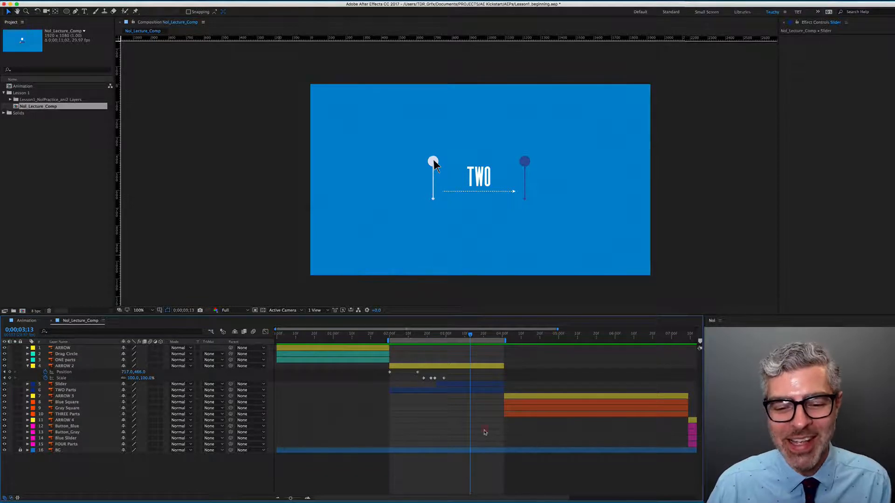
{"action": "left_click_drag", "start_coordinate": [429, 337], "coordinate": [452, 337]}
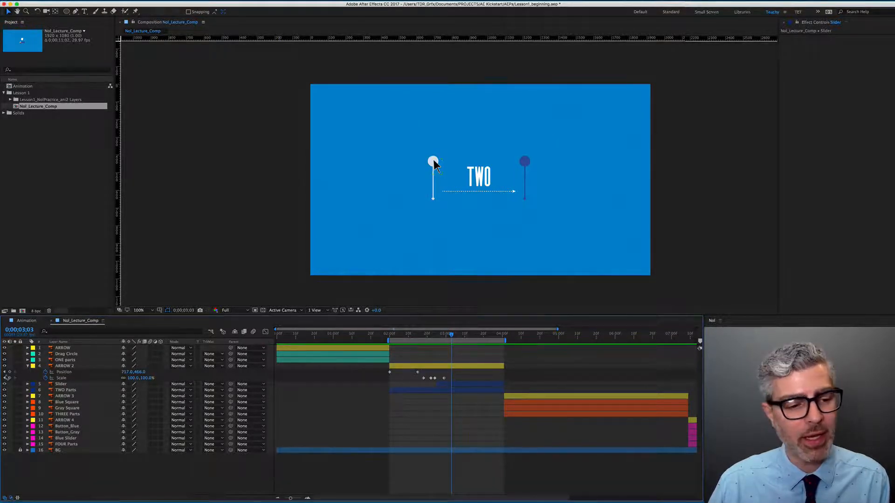
{"action": "left_click", "coordinate": [9, 372]}
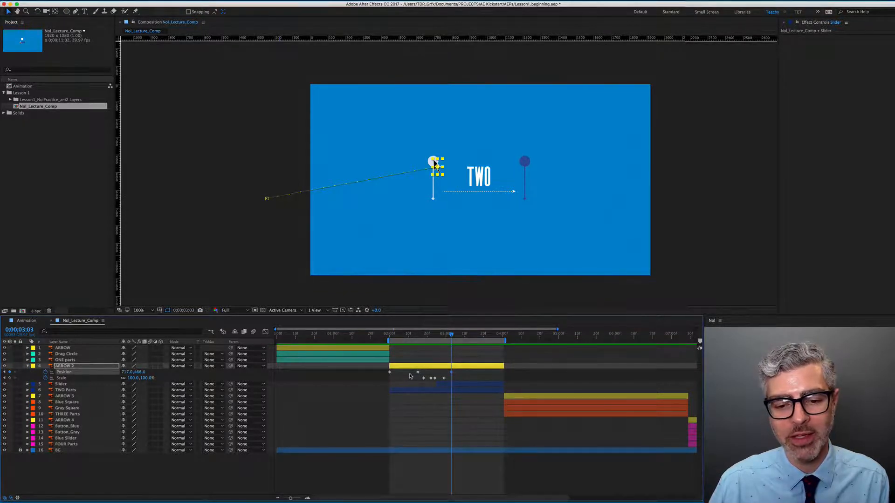
{"action": "left_click", "coordinate": [450, 386]}
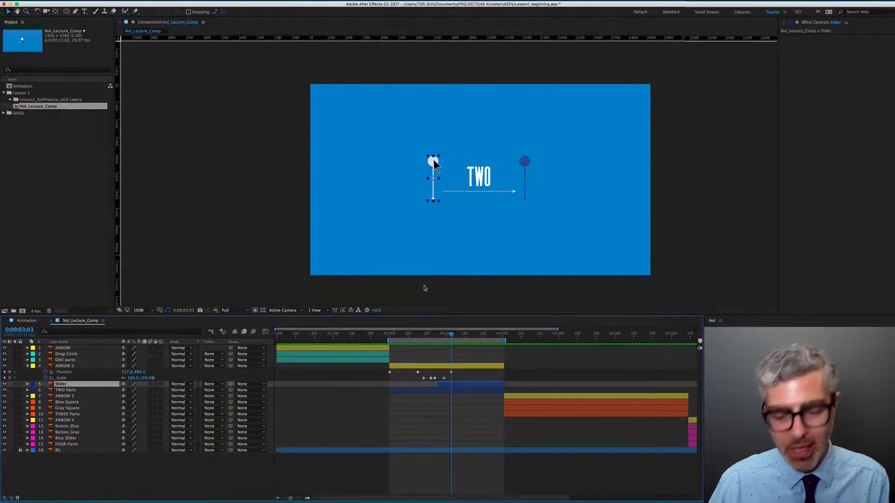
{"action": "key", "text": "p"}
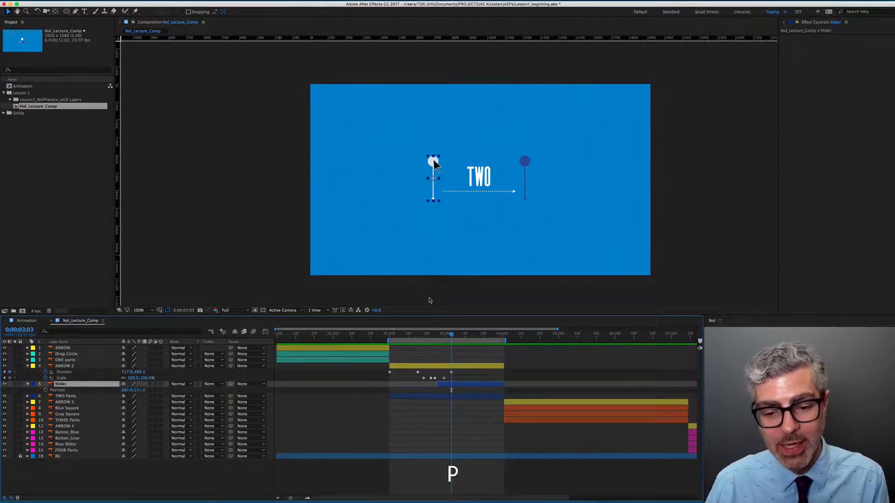
{"action": "left_click", "coordinate": [46, 390]}
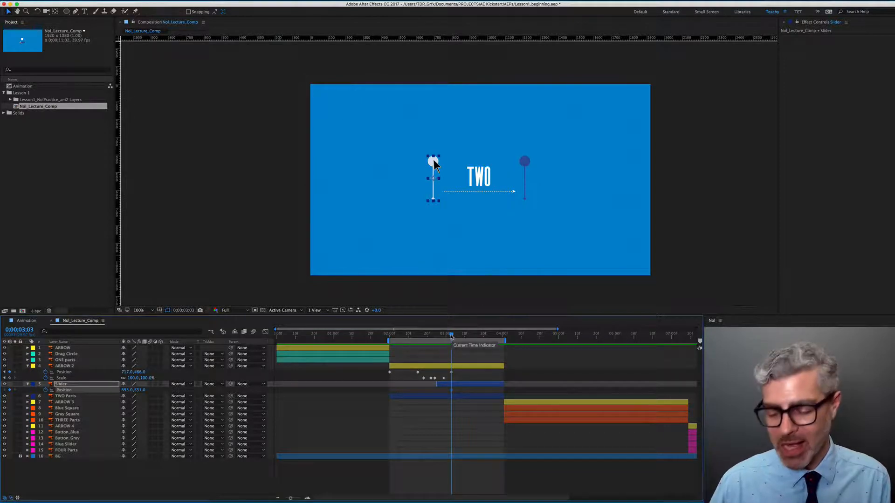
At 0;00;03;14, move ARROW 2 and Slider together horizontally onto the second blue slider marker, ARROW 2 at X 1234.5 and Slider at X 1210.5
{"action": "left_click_drag", "start_coordinate": [452, 336], "coordinate": [476, 336]}
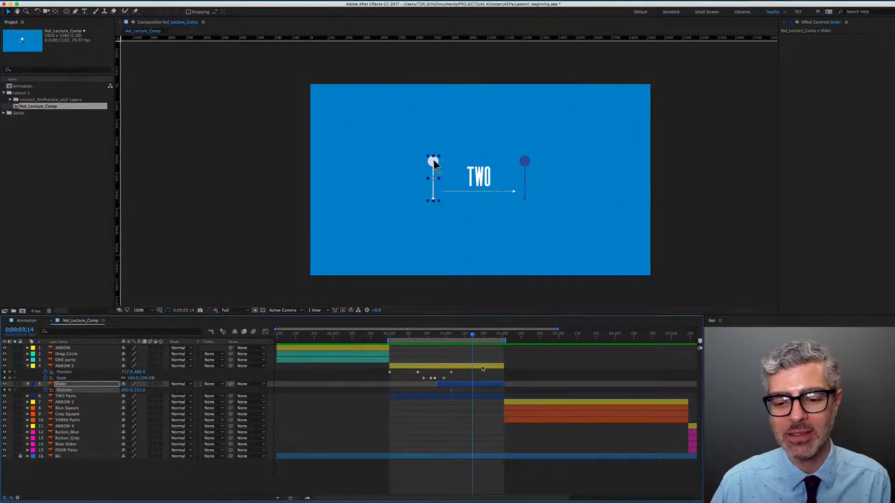
{"action": "left_click", "coordinate": [482, 368]}
{"action": "left_click", "coordinate": [483, 386], "text": "super"}
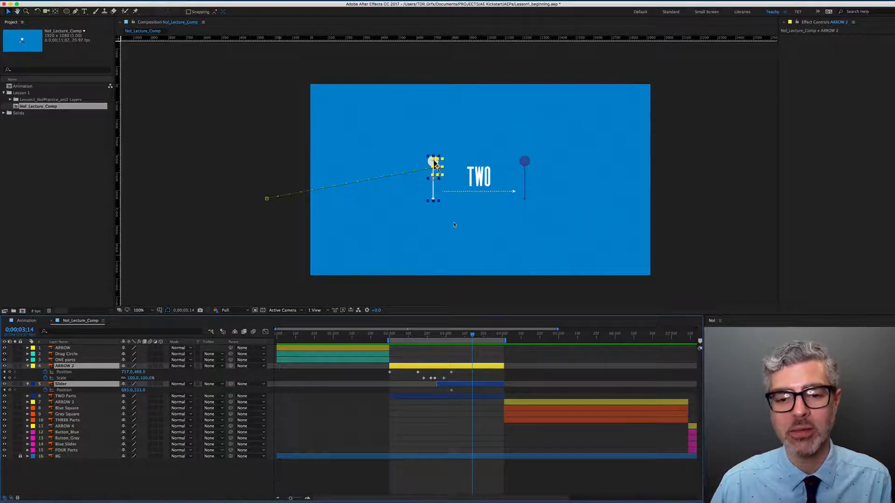
{"action": "scroll", "coordinate": [434, 162], "scroll_direction": "up", "scroll_amount": 4}
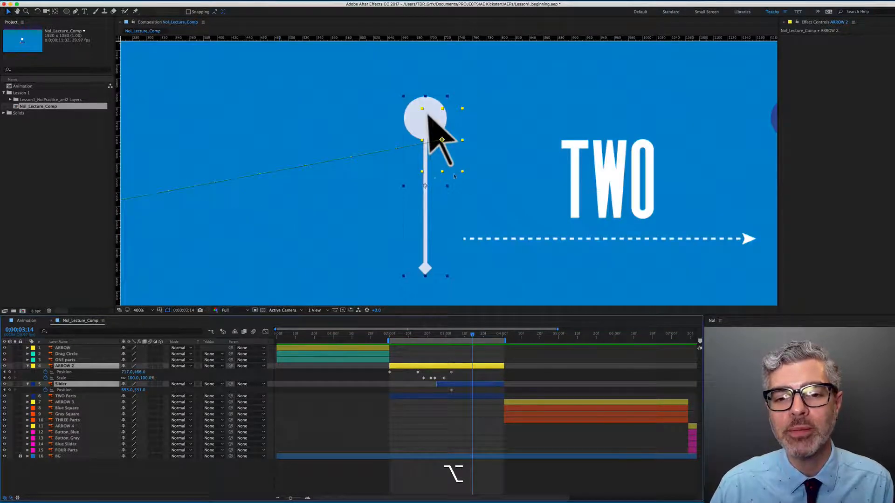
{"action": "left_click_drag", "start_coordinate": [442, 140], "coordinate": [671, 116]}
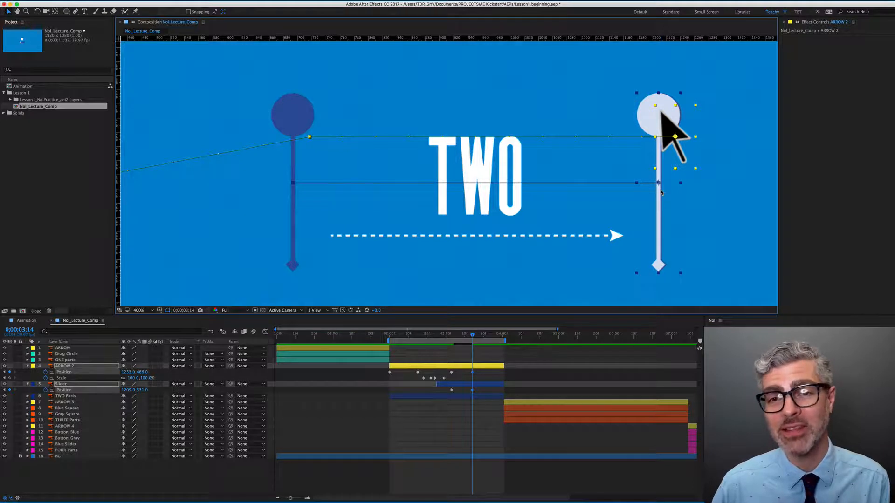
{"action": "key", "text": "Right"}
{"action": "key", "text": "Right"}
{"action": "key", "text": "Right"}
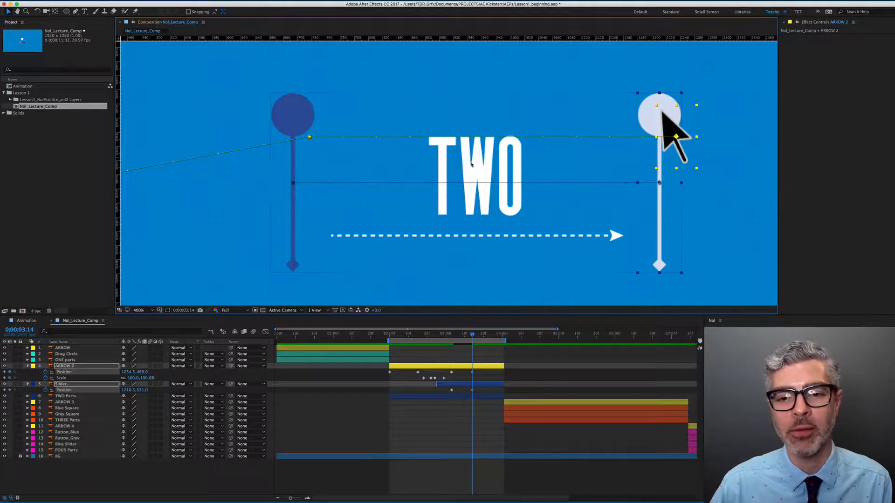
Preview the cursor moving the slider across section TWO with the whole composition in view
{"action": "scroll", "coordinate": [519, 192], "scroll_direction": "down", "scroll_amount": 2}
{"action": "scroll", "coordinate": [519, 191], "scroll_direction": "down", "scroll_amount": 1}
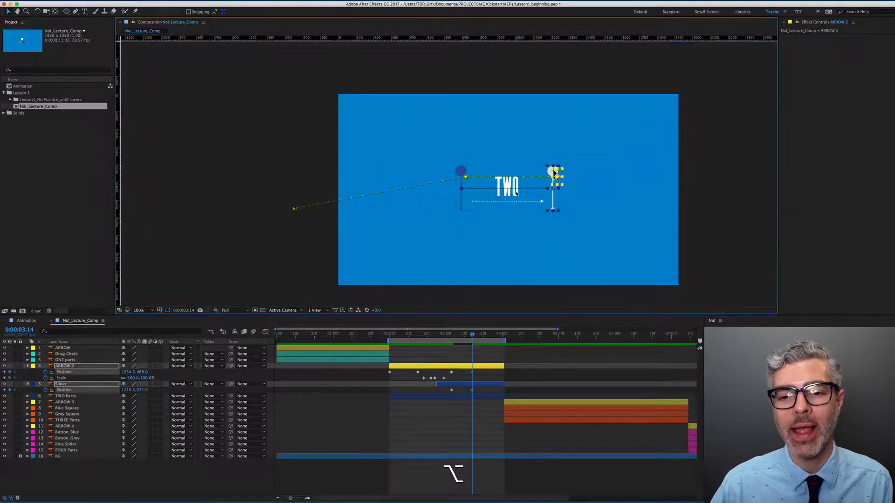
{"action": "left_click_drag", "start_coordinate": [576, 201], "coordinate": [537, 182]}
{"action": "key", "text": "space"}
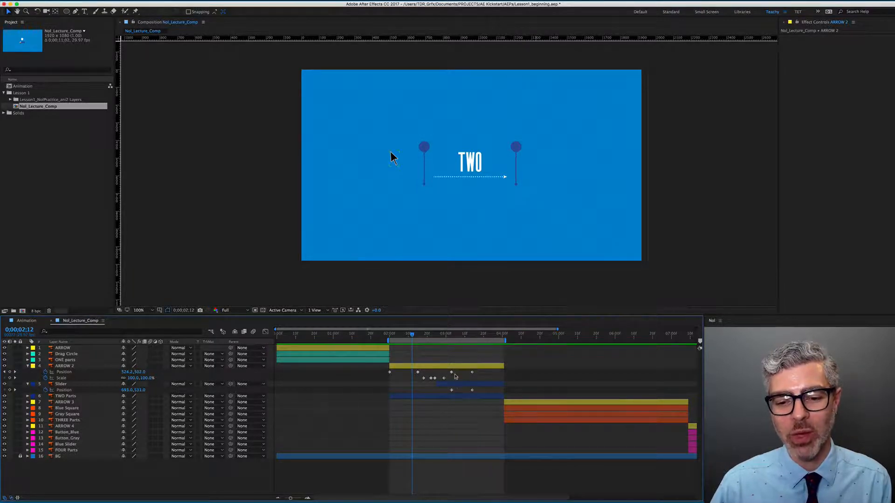
Copy ARROW 2's last Position keyframe to 0;00;03;17, and at 0;00;04;00 move the cursor out past the frame's right edge
{"action": "left_click_drag", "start_coordinate": [461, 336], "coordinate": [479, 335]}
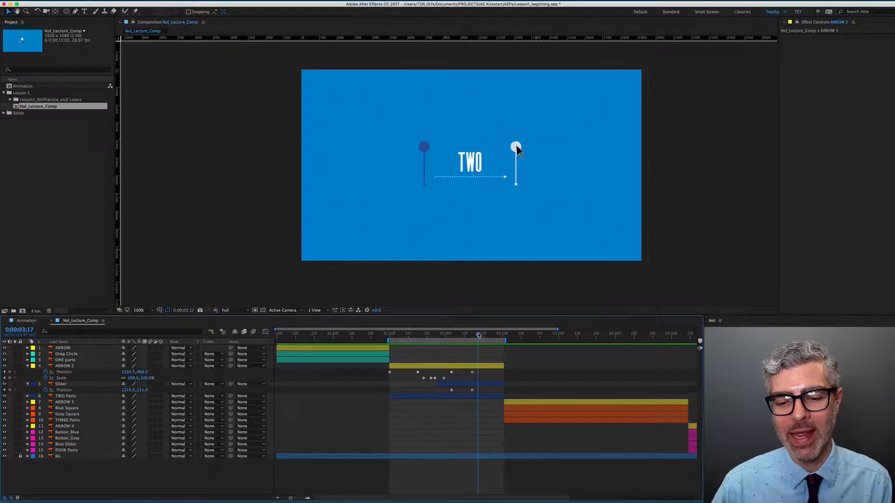
{"action": "left_click", "coordinate": [481, 366]}
{"action": "left_click", "coordinate": [472, 372]}
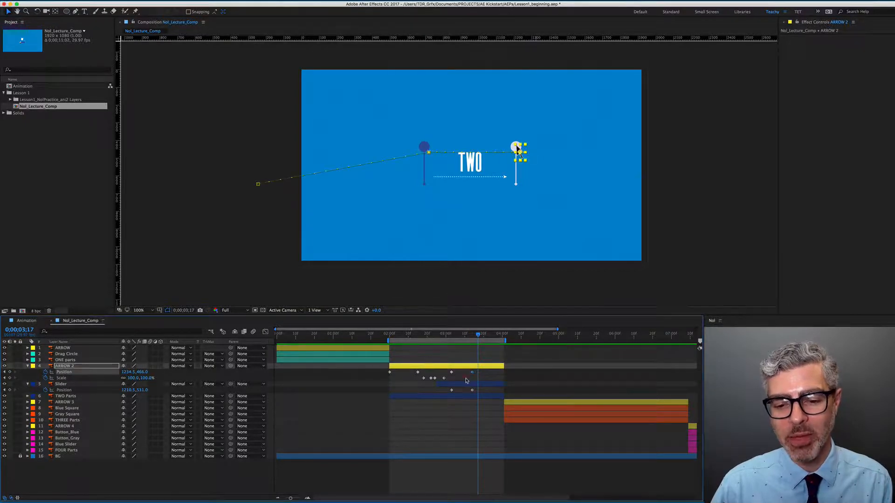
{"action": "key", "text": "super+v"}
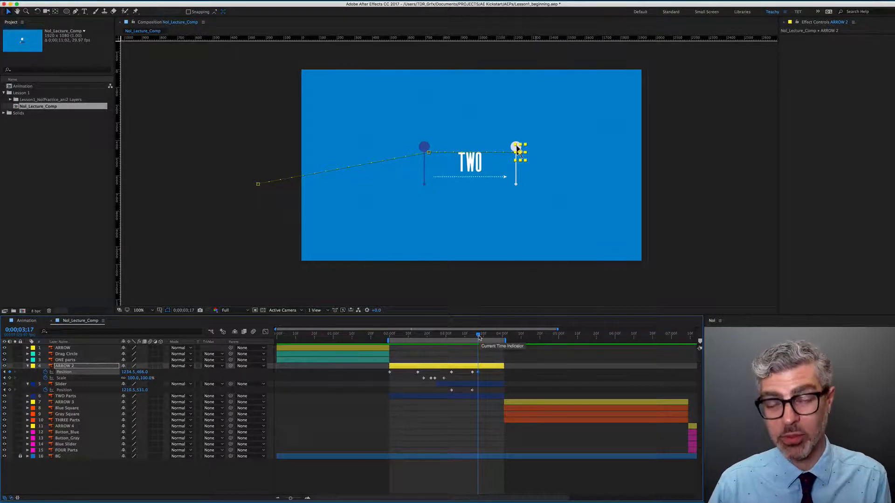
{"action": "key", "text": "o"}
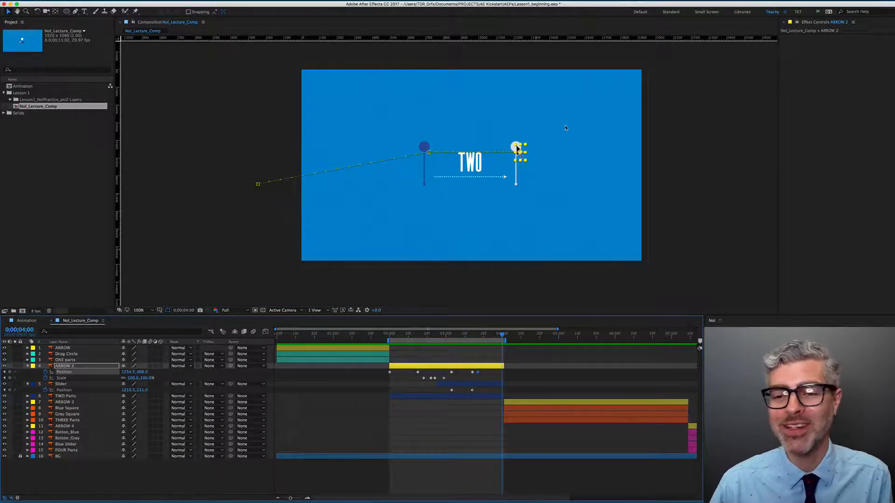
{"action": "left_click_drag", "start_coordinate": [519, 151], "coordinate": [677, 193]}
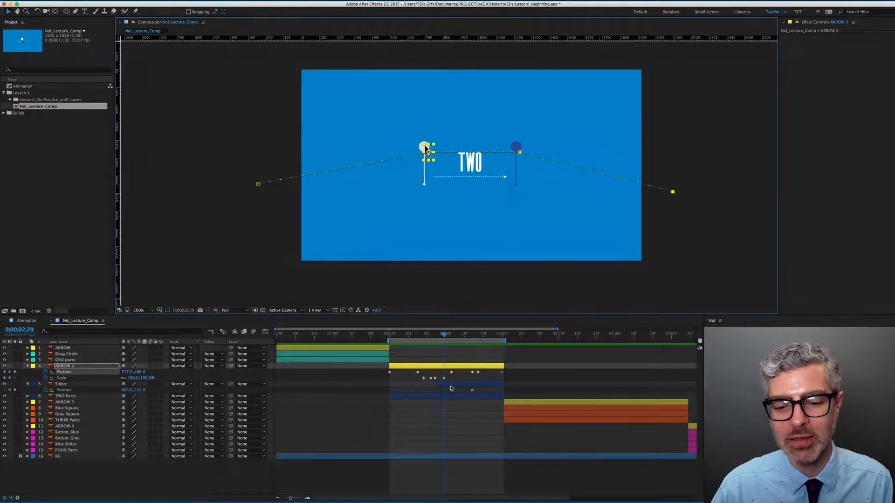
Shift ARROW 2's second Position keyframe and its four Scale keyframes two frames later, and set the current time to 0;00;02;27
{"action": "scroll", "coordinate": [442, 386], "scroll_direction": "up", "scroll_amount": 2, "text": "alt"}
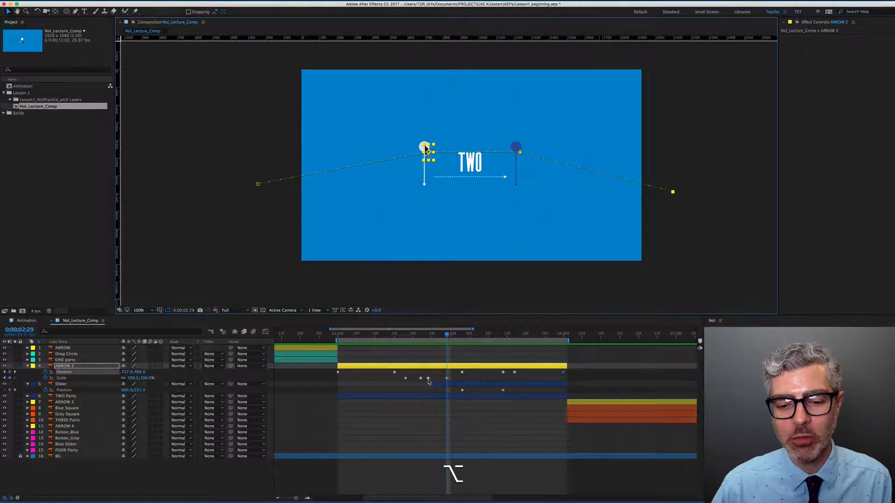
{"action": "left_click", "coordinate": [439, 385]}
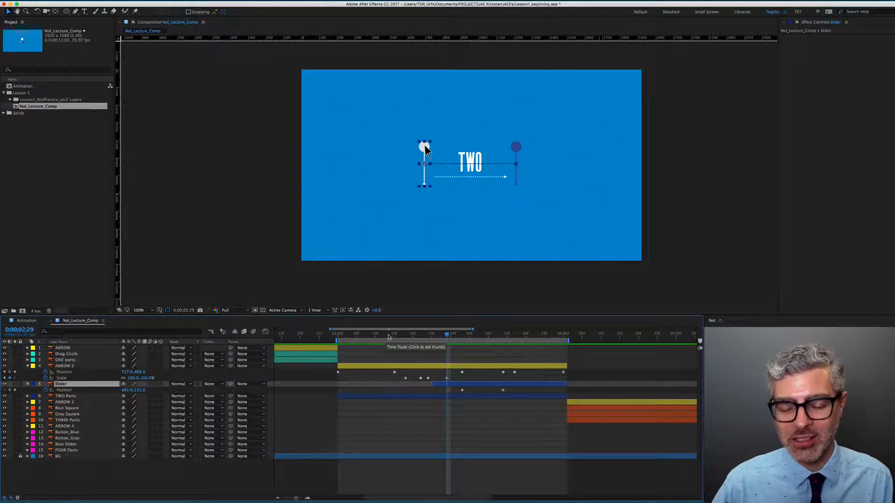
{"action": "left_click_drag", "start_coordinate": [395, 372], "coordinate": [455, 381]}
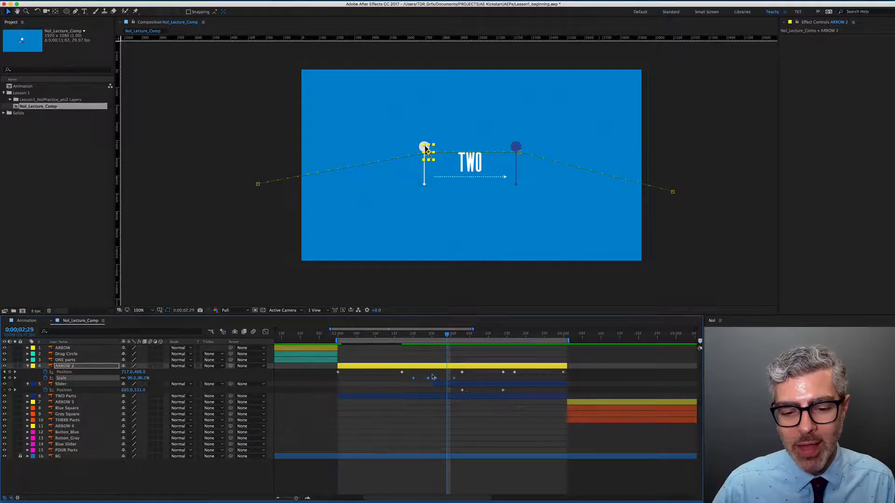
{"action": "left_click", "coordinate": [432, 336]}
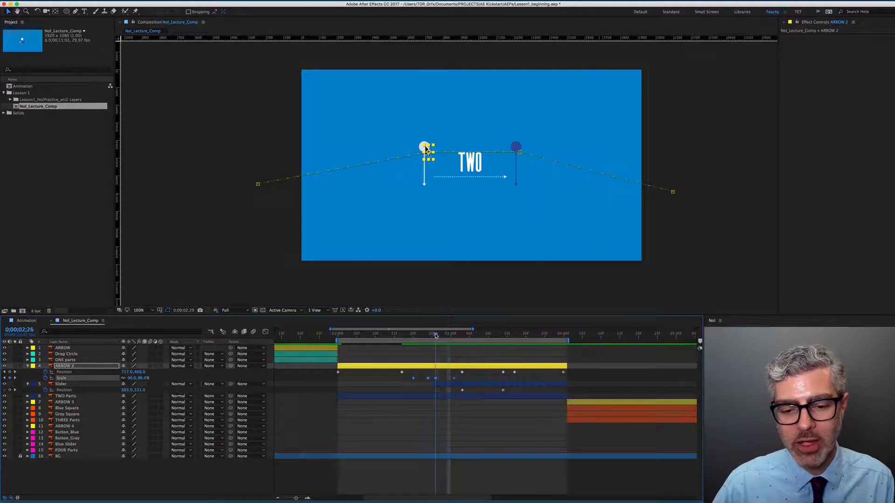
{"action": "key", "text": "Page_Down"}
{"action": "left_click", "coordinate": [444, 384]}
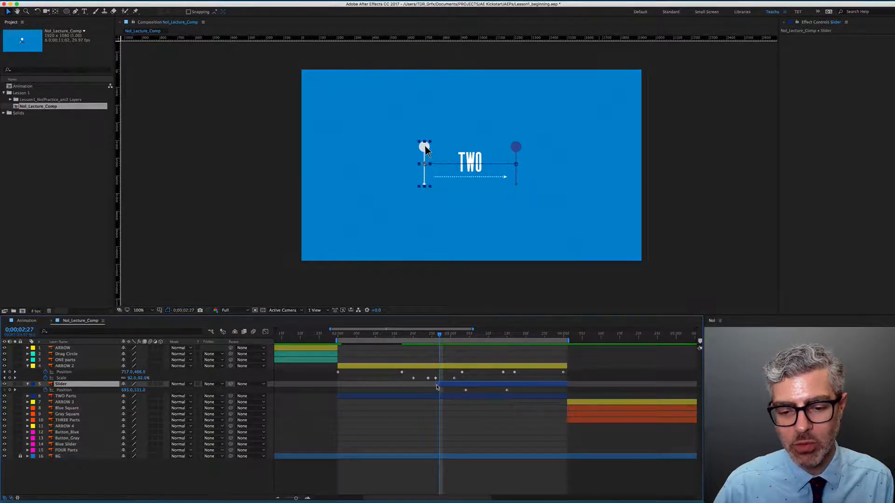
{"action": "key", "text": "super+z"}
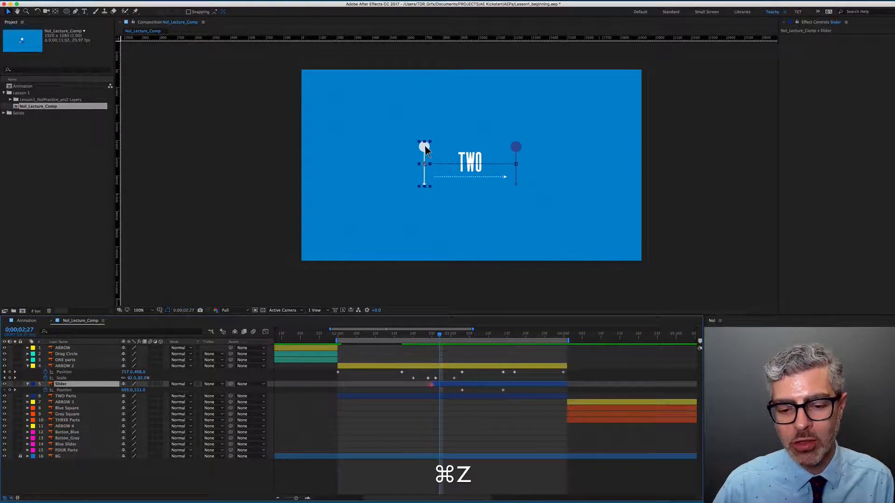
{"action": "left_click_drag", "start_coordinate": [432, 385], "coordinate": [460, 386]}
{"action": "key", "text": "super+z"}
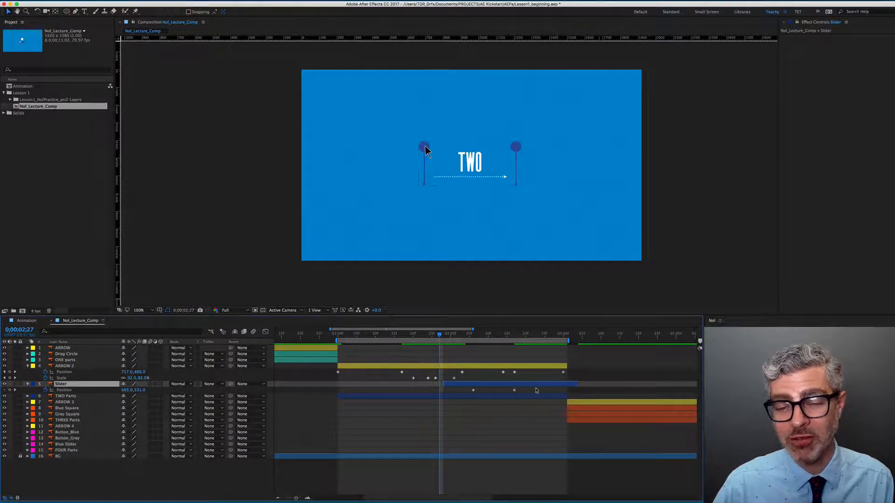
{"action": "key", "text": "super+z"}
Trim the start of the Slider layer to 0;00;02;27
{"action": "left_click_drag", "start_coordinate": [432, 384], "coordinate": [438, 385]}
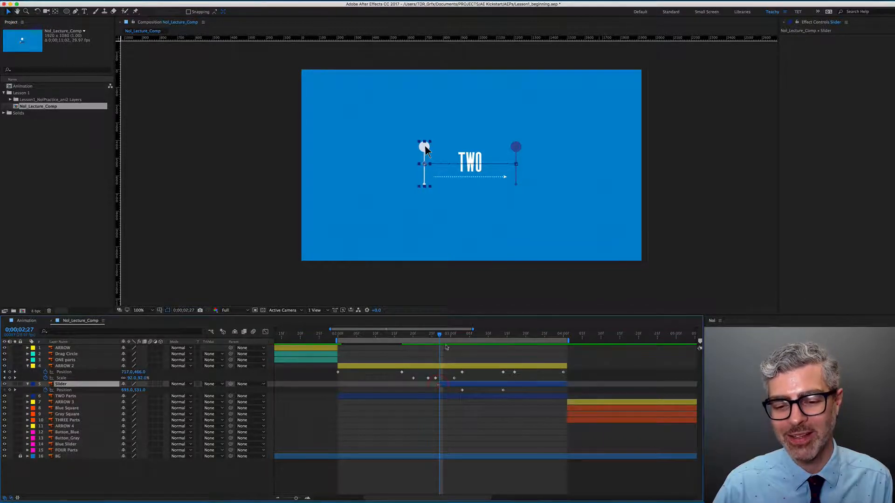
Lengthen the drag by shifting both layers' end Position keyframes and ARROW 2's hold keyframe two frames later, and the start pair one frame earlier
{"action": "left_click_drag", "start_coordinate": [440, 335], "coordinate": [522, 338]}
{"action": "left_click_drag", "start_coordinate": [515, 373], "coordinate": [512, 393]}
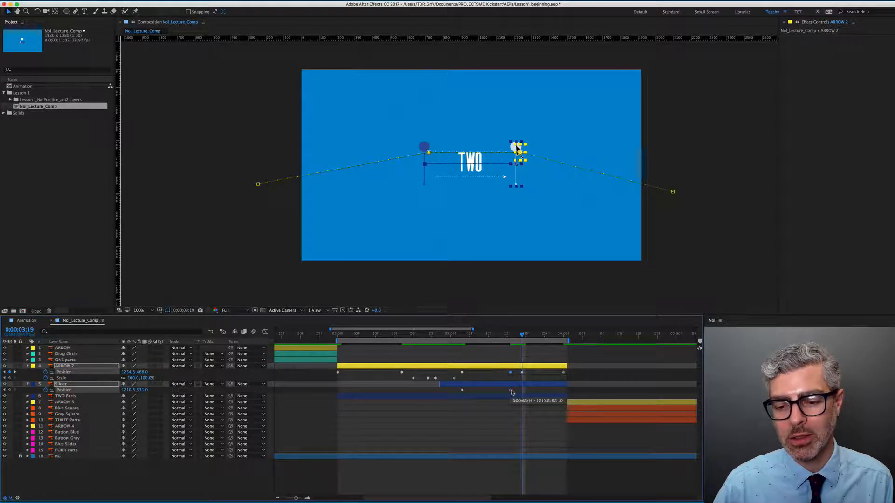
{"action": "left_click_drag", "start_coordinate": [467, 371], "coordinate": [462, 391]}
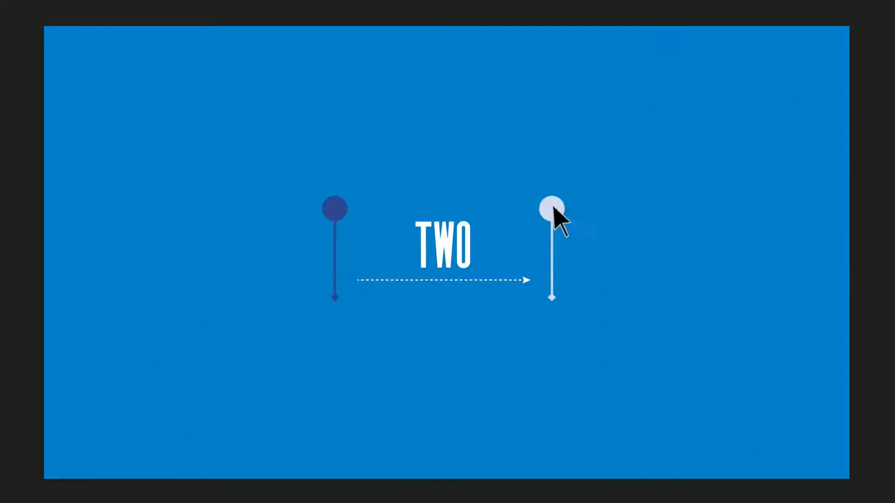
Preview the retimed section TWO animation and collapse the ARROW 2 and Slider layer properties
{"action": "key", "text": "space"}
{"action": "left_click", "coordinate": [498, 419]}
{"action": "key", "text": "alt"}
{"action": "scroll", "coordinate": [457, 400], "scroll_direction": "down", "scroll_amount": 5}
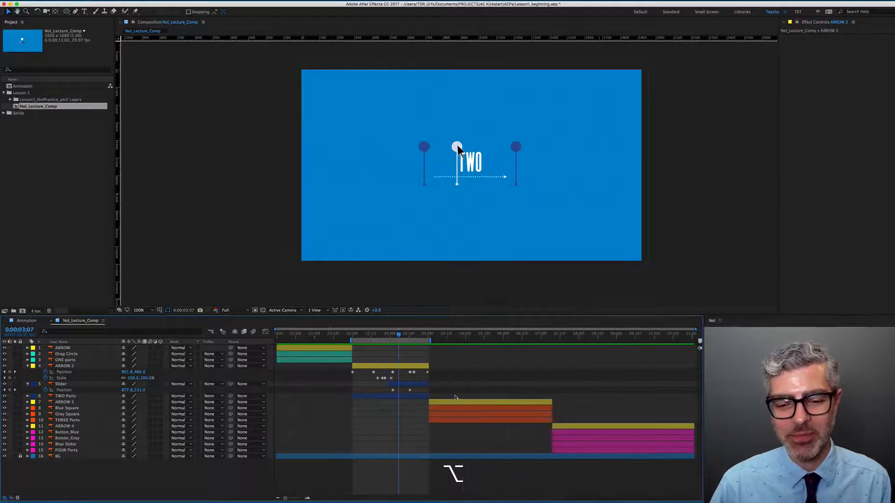
{"action": "left_click", "coordinate": [28, 366]}
{"action": "left_click", "coordinate": [28, 372]}
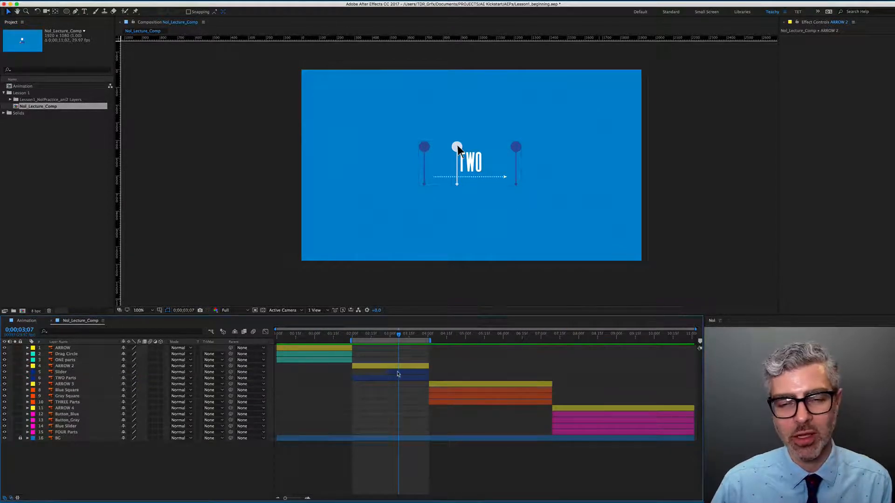
Set the work area to the ARROW 3 layer's duration and go to 0;00;04;29
{"action": "left_click", "coordinate": [441, 384]}
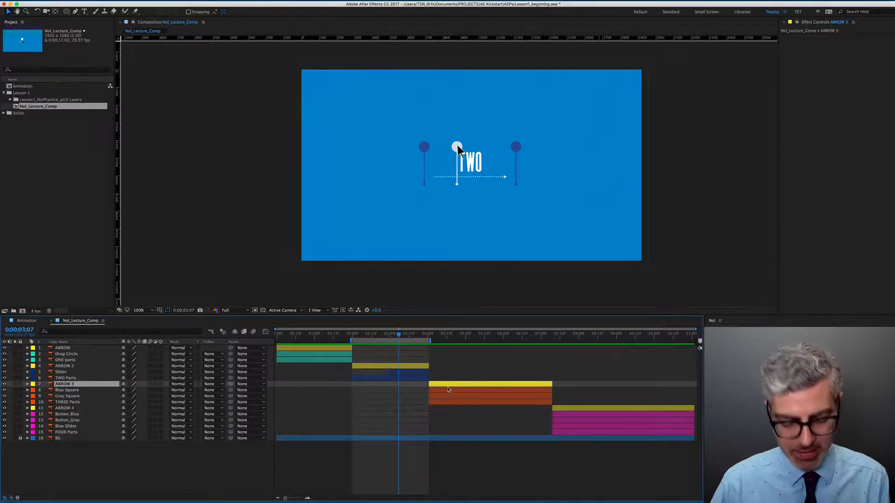
{"action": "key", "text": "alt+super+b"}
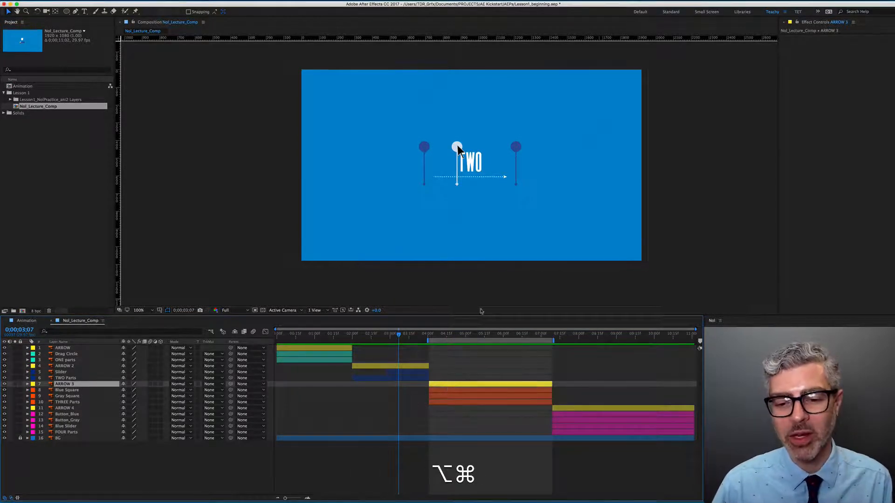
{"action": "left_click_drag", "start_coordinate": [451, 334], "coordinate": [465, 334]}
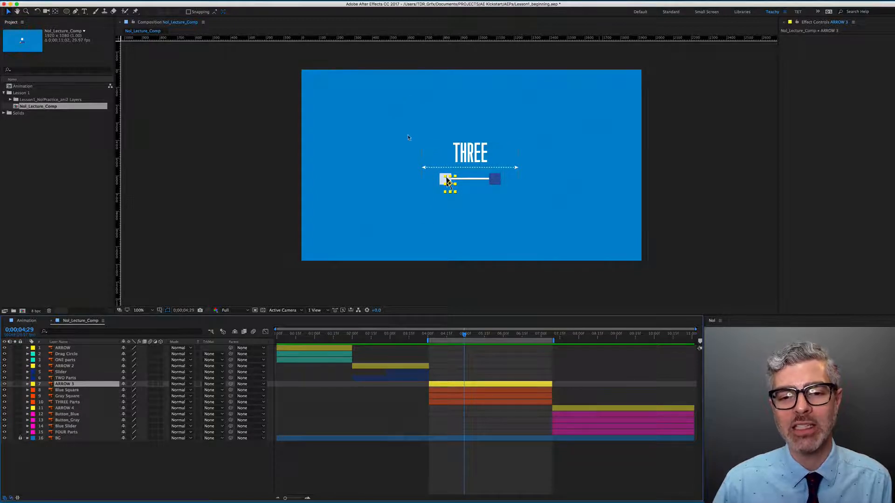
With the rulers shown, place vertical guides at both tips of the dashed double-headed arrow in section THREE
{"action": "scroll", "coordinate": [429, 181], "scroll_direction": "up", "scroll_amount": 4}
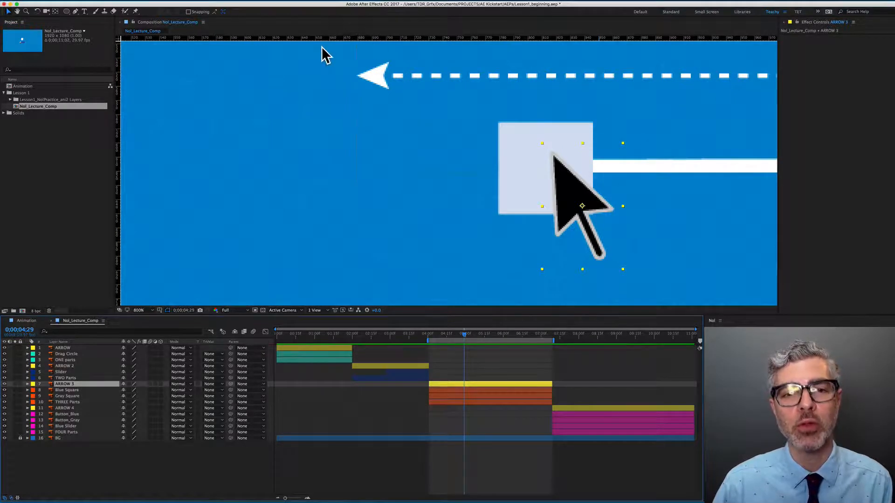
{"action": "key", "text": "super+r"}
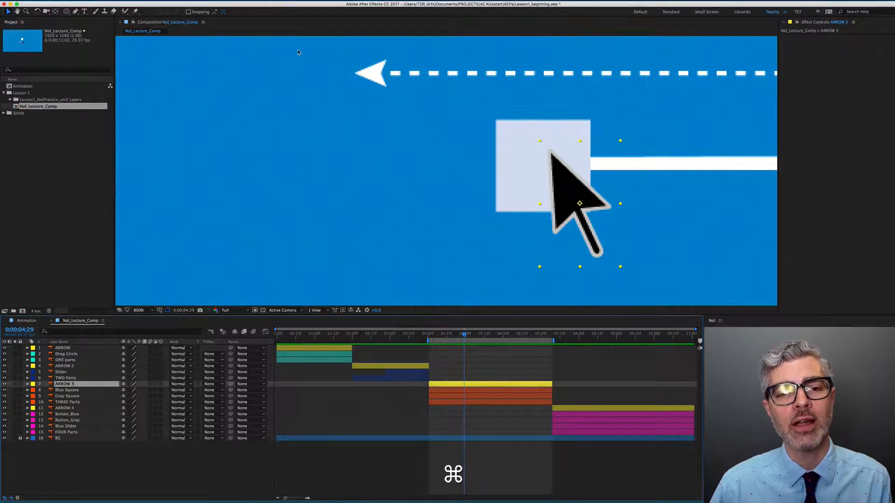
{"action": "key", "text": "super+r"}
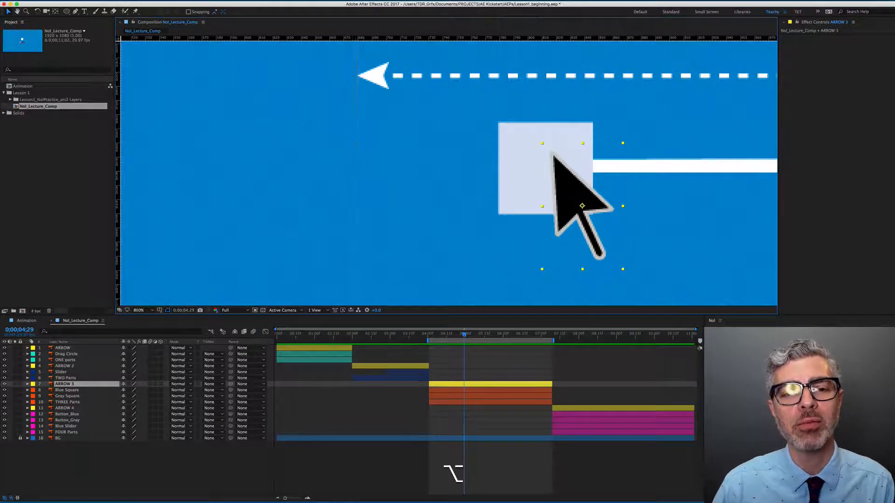
{"action": "scroll", "coordinate": [373, 77], "scroll_direction": "up", "scroll_amount": 2}
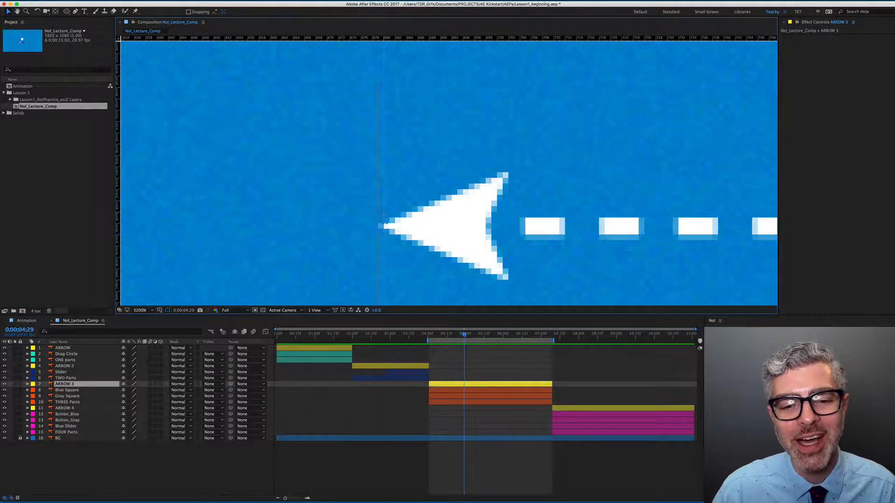
{"action": "scroll", "coordinate": [440, 241], "scroll_direction": "down", "scroll_amount": 5}
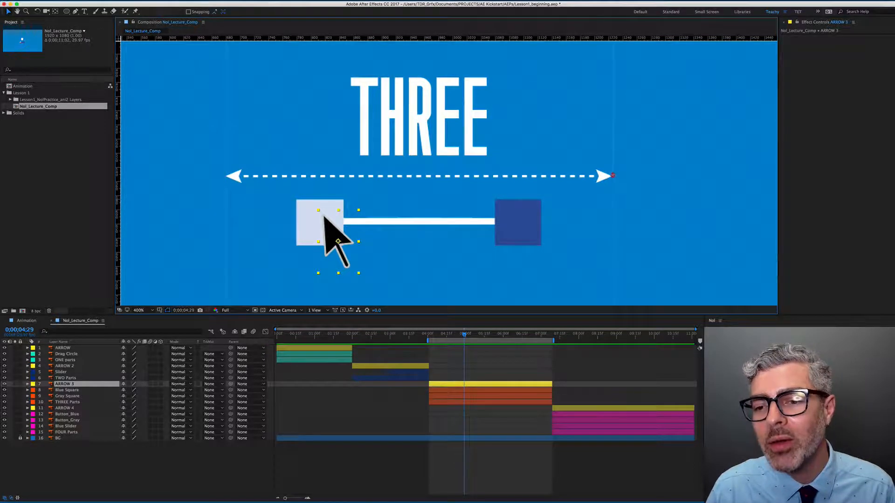
{"action": "scroll", "coordinate": [612, 183], "scroll_direction": "up", "scroll_amount": 2}
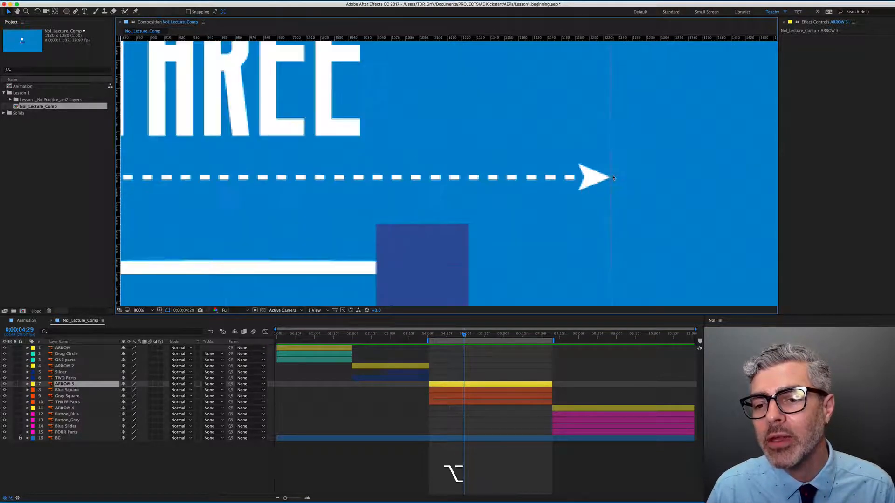
{"action": "scroll", "coordinate": [607, 181], "scroll_direction": "down", "scroll_amount": 4}
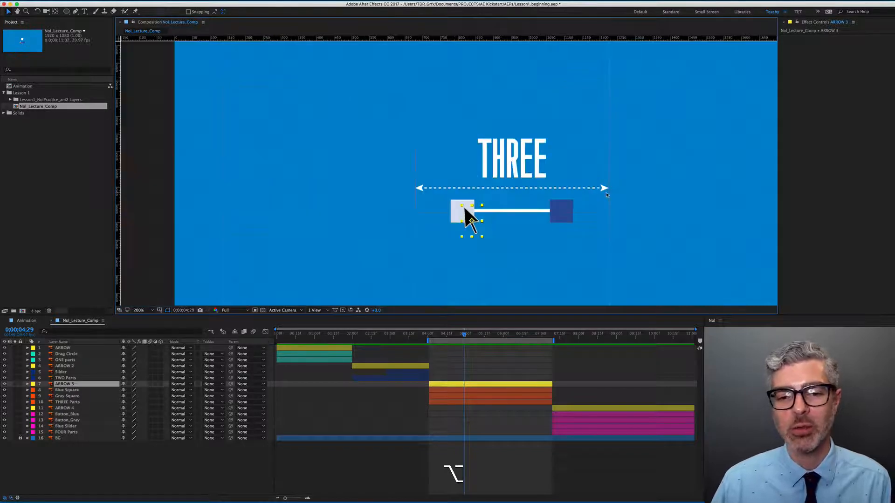
{"action": "left_click_drag", "start_coordinate": [464, 207], "coordinate": [432, 188]}
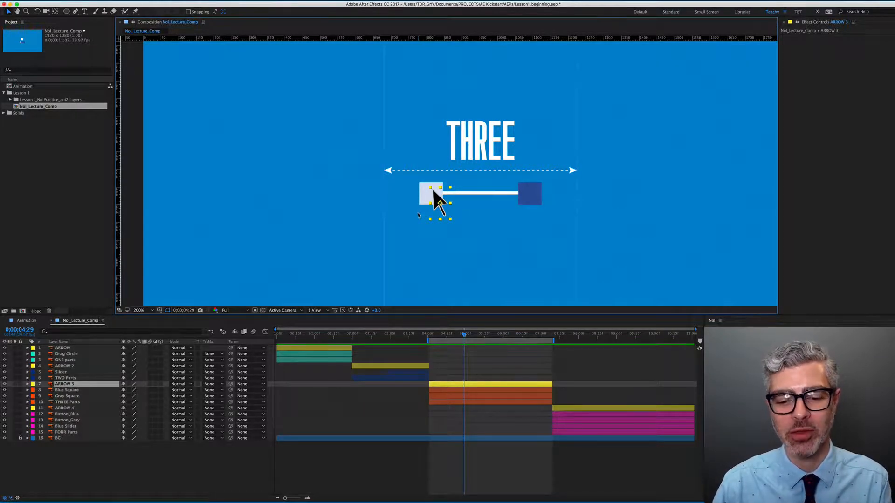
Check that Snap to Guides is enabled and go to the first frame of the ARROW 3 layer, 0;00;04;01
{"action": "left_click", "coordinate": [380, 7]}
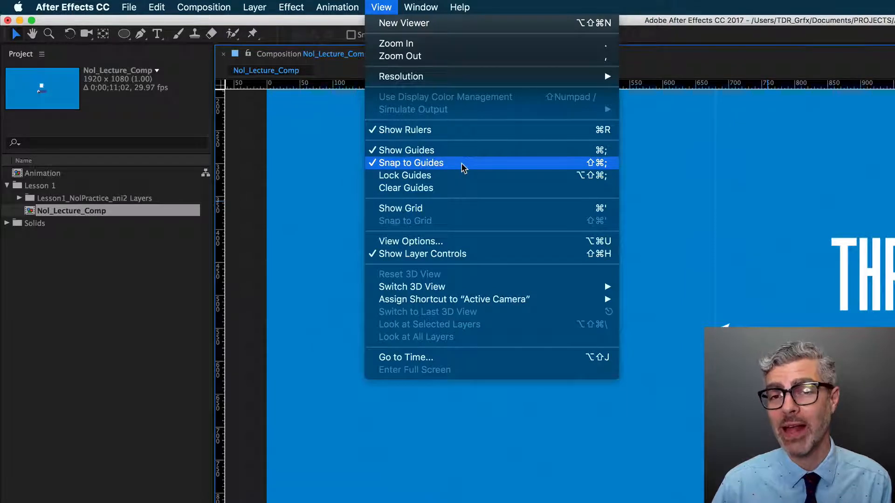
{"action": "left_click", "coordinate": [454, 163]}
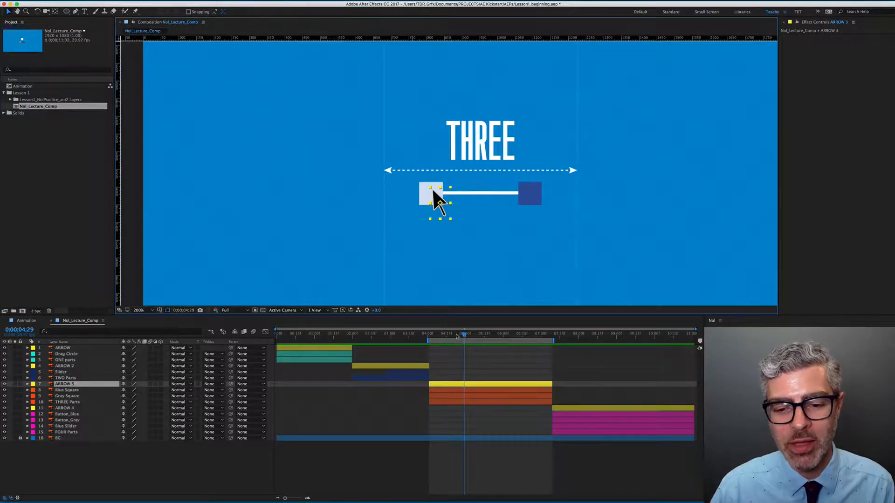
{"action": "left_click", "coordinate": [430, 336]}
{"action": "scroll", "coordinate": [467, 246], "scroll_direction": "down", "scroll_amount": 1}
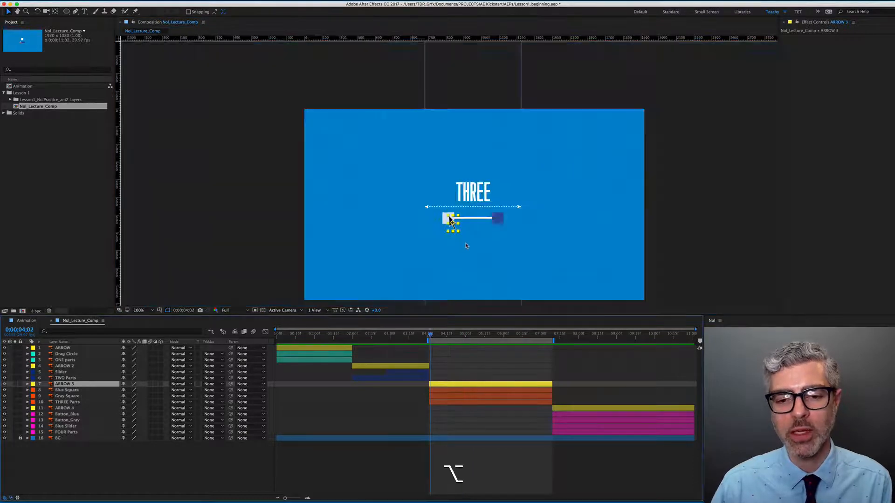
{"action": "left_click_drag", "start_coordinate": [503, 258], "coordinate": [482, 221]}
{"action": "left_click_drag", "start_coordinate": [430, 335], "coordinate": [429, 337]}
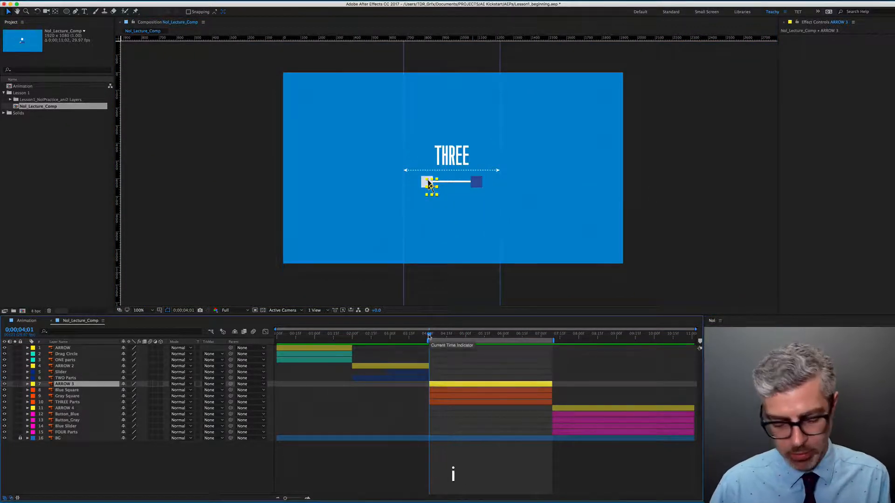
Keyframe ARROW 3's Position to travel from outside the composition's left edge at 0;00;04;01 to the gray square at 0;00;04;16
{"action": "key", "text": "shift+Page_Down"}
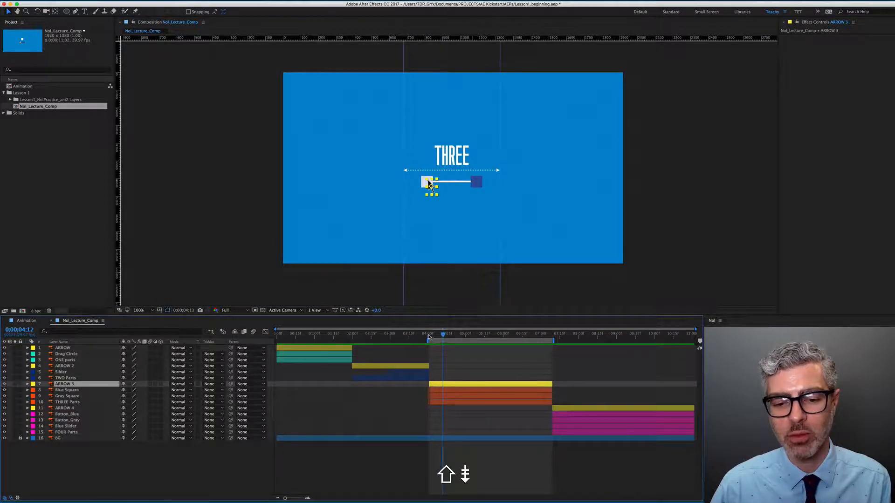
{"action": "key", "text": "Page_Down"}
{"action": "key", "text": "Page_Down"}
{"action": "key", "text": "Page_Down"}
{"action": "key", "text": "Page_Down"}
{"action": "key", "text": "Page_Down"}
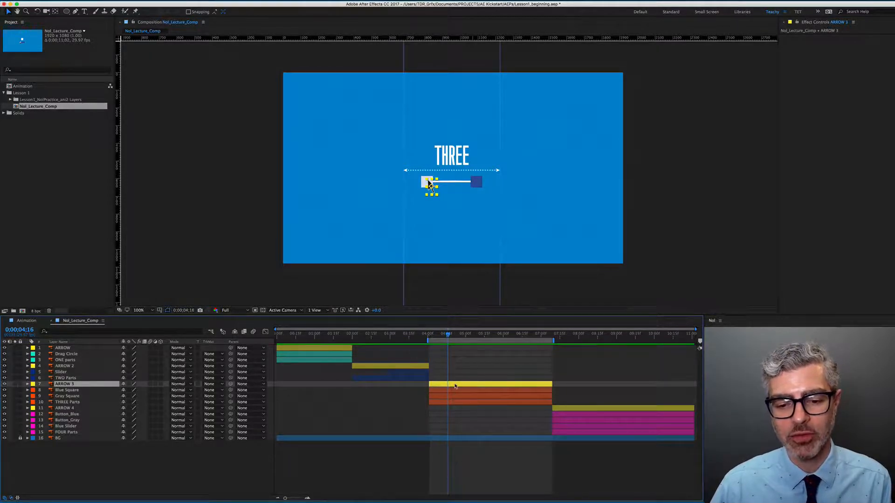
{"action": "key", "text": "p"}
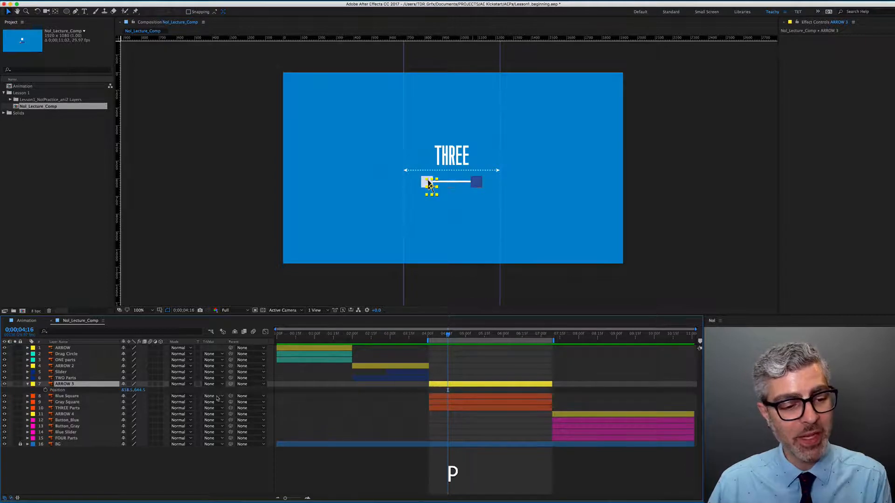
{"action": "left_click", "coordinate": [46, 390]}
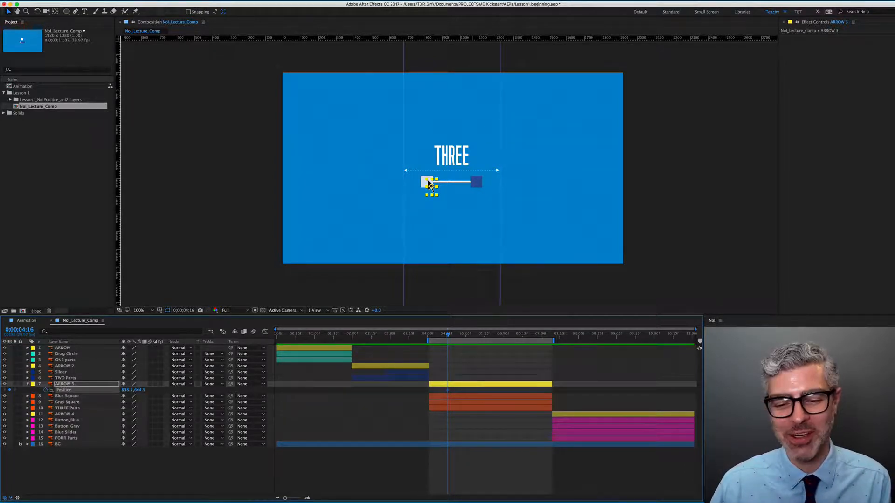
{"action": "left_click_drag", "start_coordinate": [446, 335], "coordinate": [431, 340]}
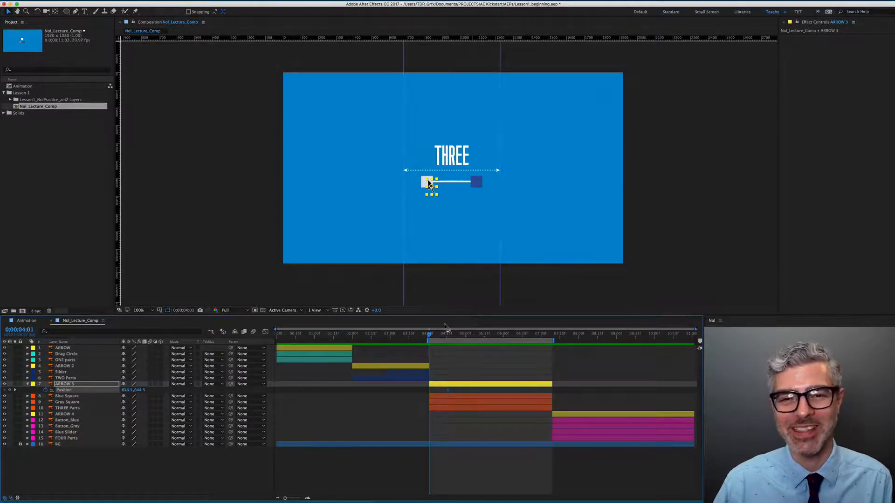
{"action": "left_click_drag", "start_coordinate": [429, 185], "coordinate": [264, 201]}
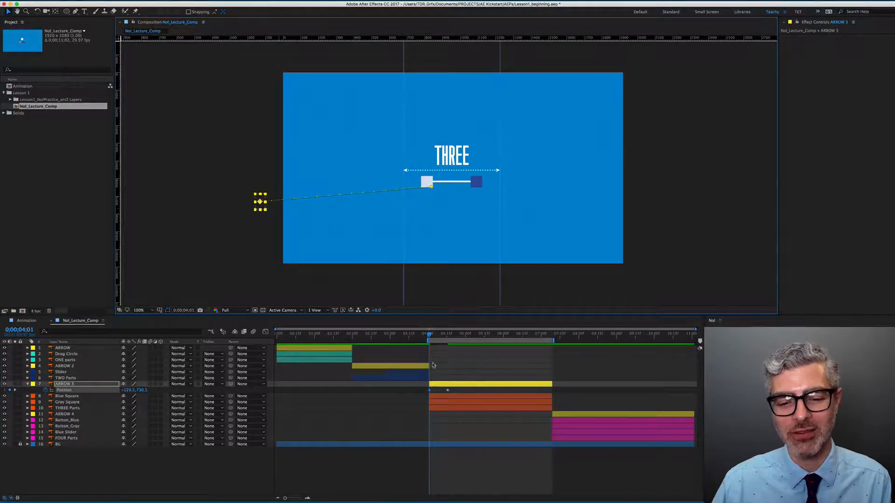
Hold ARROW 3 on the gray square by copying its 0;00;04;16 Position keyframe to 0;00;04;19
{"action": "left_click_drag", "start_coordinate": [434, 336], "coordinate": [451, 337]}
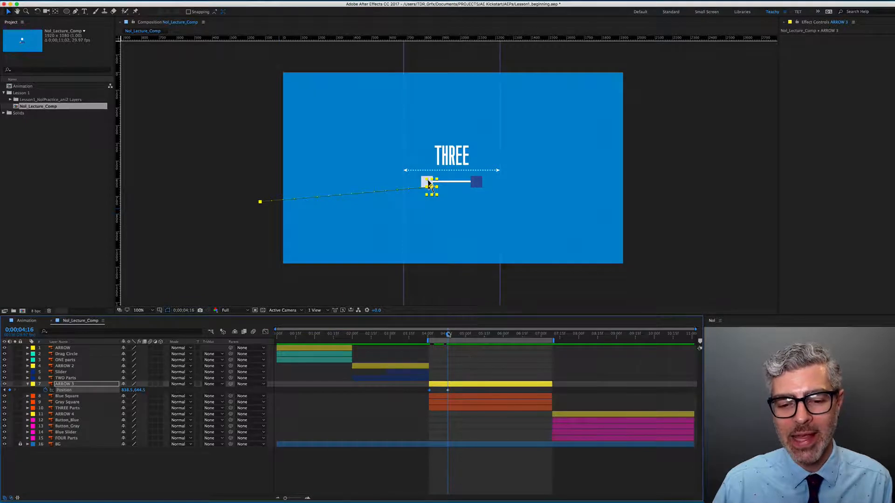
{"action": "left_click_drag", "start_coordinate": [450, 336], "coordinate": [455, 373]}
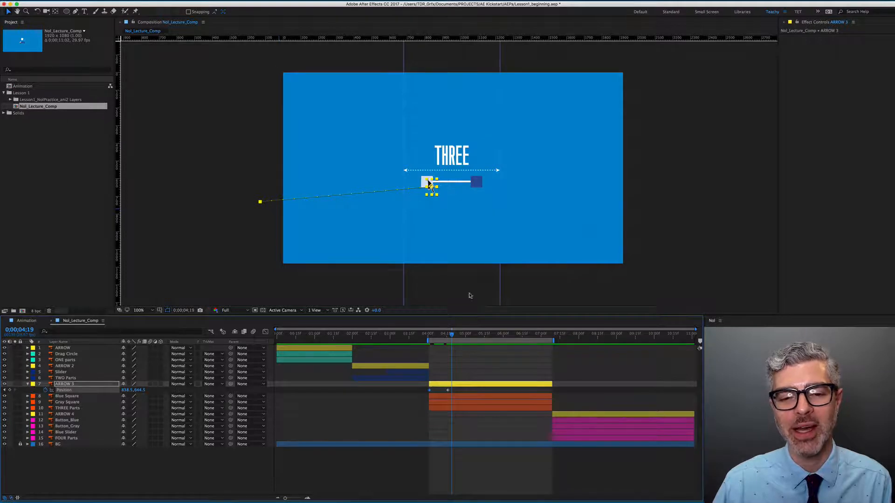
{"action": "left_click", "coordinate": [448, 391]}
{"action": "key", "text": "super+c"}
{"action": "key", "text": "super+v"}
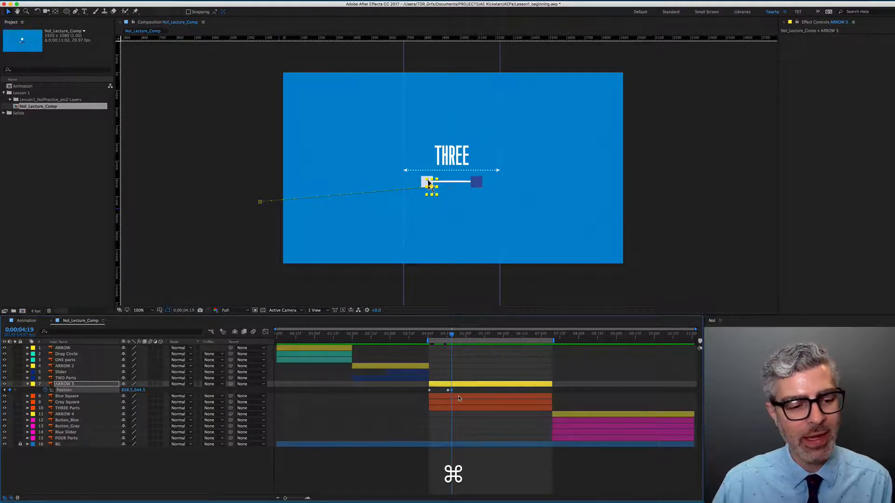
Set a starting Position keyframe for the Gray Square layer at 0;00;04;19
{"action": "left_click", "coordinate": [458, 399]}
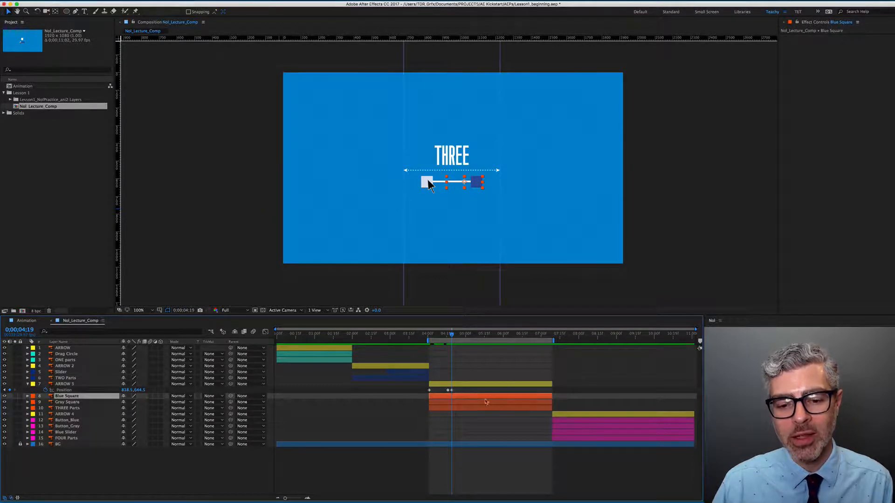
{"action": "left_click", "coordinate": [468, 404]}
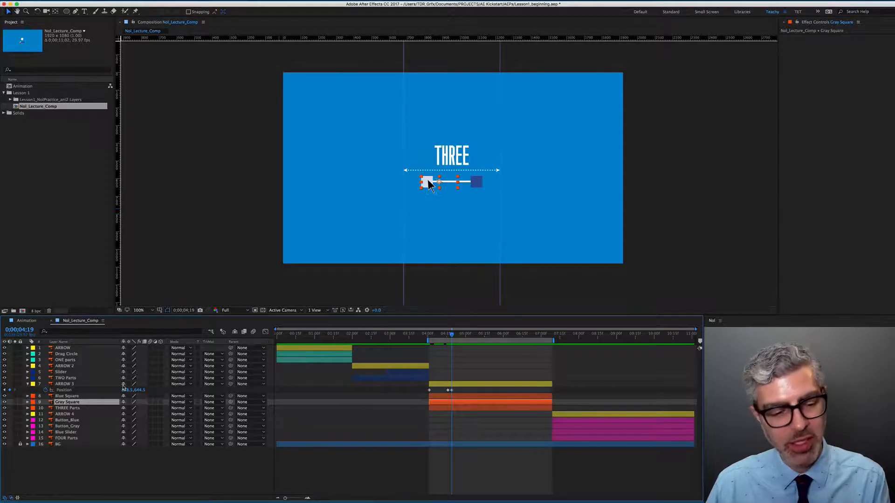
{"action": "key", "text": "p"}
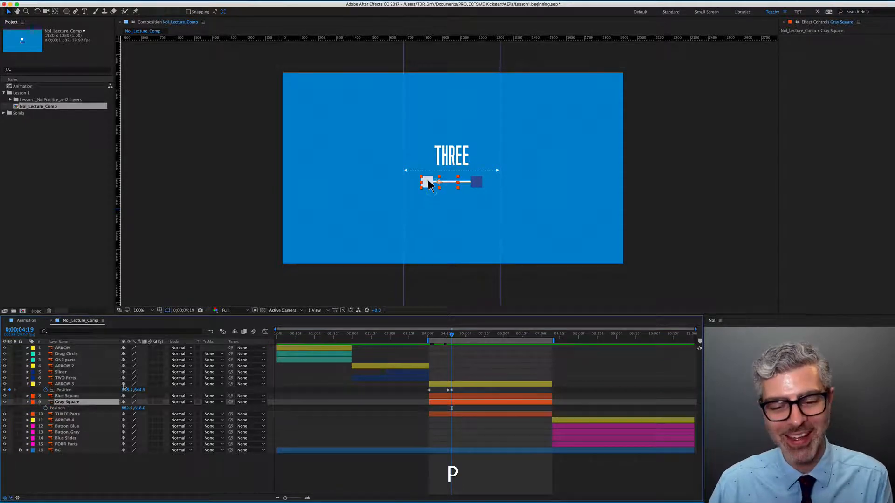
{"action": "left_click", "coordinate": [45, 409]}
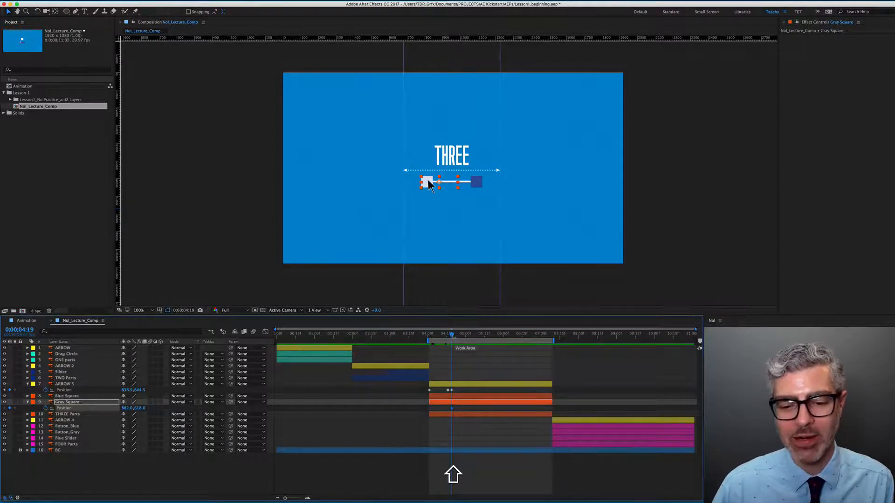
At 0;00;05;02, move ARROW 3 and Gray Square together horizontally until the square's outer edge meets the left guide
{"action": "left_click_drag", "start_coordinate": [452, 334], "coordinate": [470, 337]}
{"action": "left_click", "coordinate": [463, 405]}
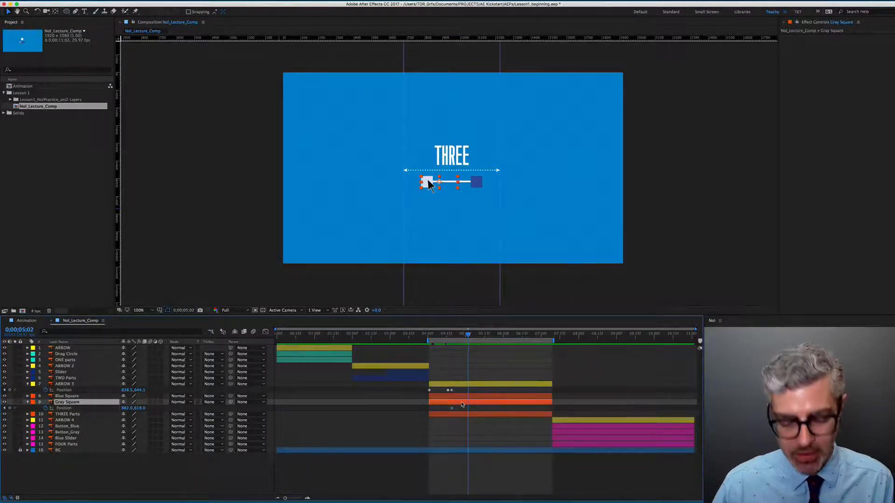
{"action": "left_click", "coordinate": [471, 385], "text": "super"}
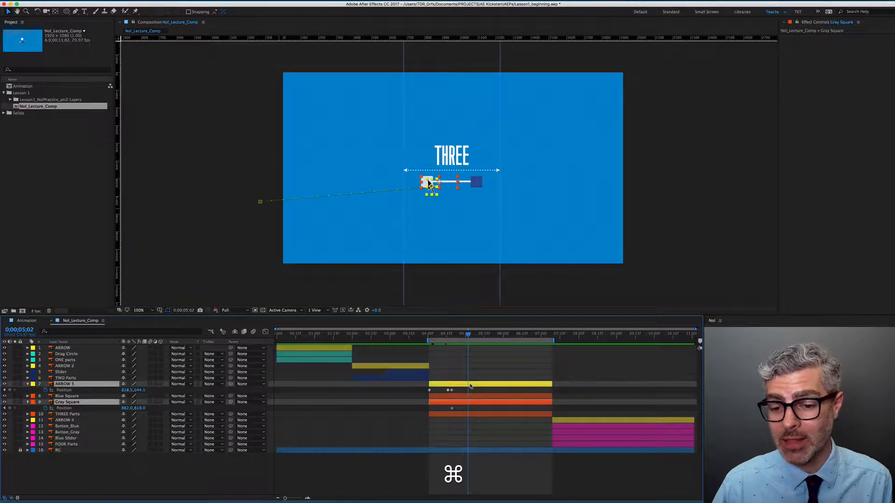
{"action": "left_click", "coordinate": [468, 399], "text": "super"}
{"action": "left_click", "coordinate": [479, 386], "text": "super"}
{"action": "left_click", "coordinate": [477, 403], "text": "super"}
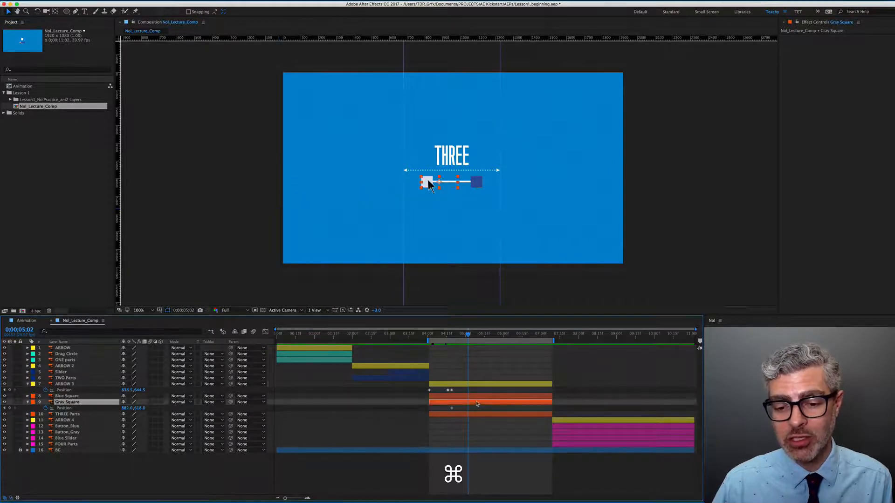
{"action": "left_click", "coordinate": [478, 386], "text": "shift"}
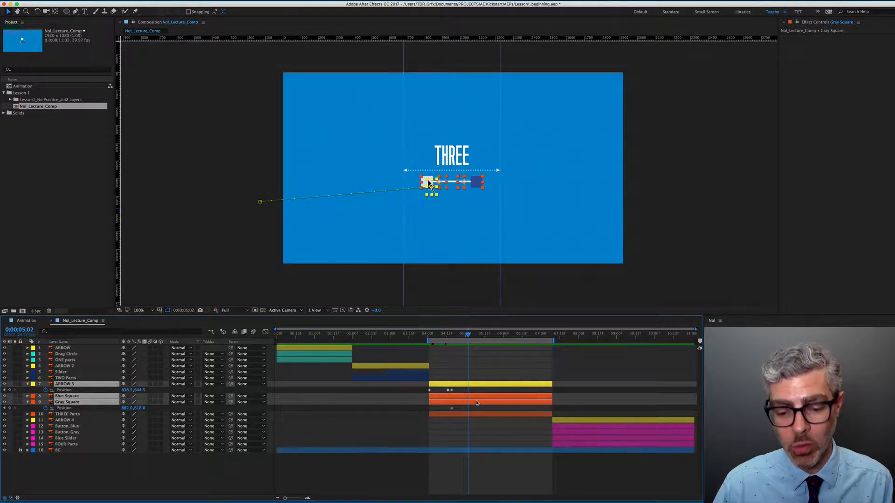
{"action": "left_click", "coordinate": [476, 398], "text": "super"}
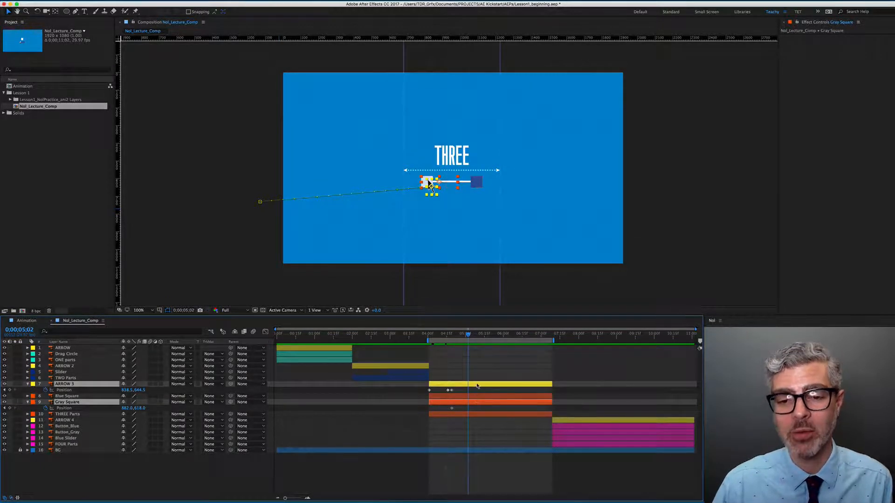
{"action": "scroll", "coordinate": [429, 183], "scroll_direction": "up", "scroll_amount": 2}
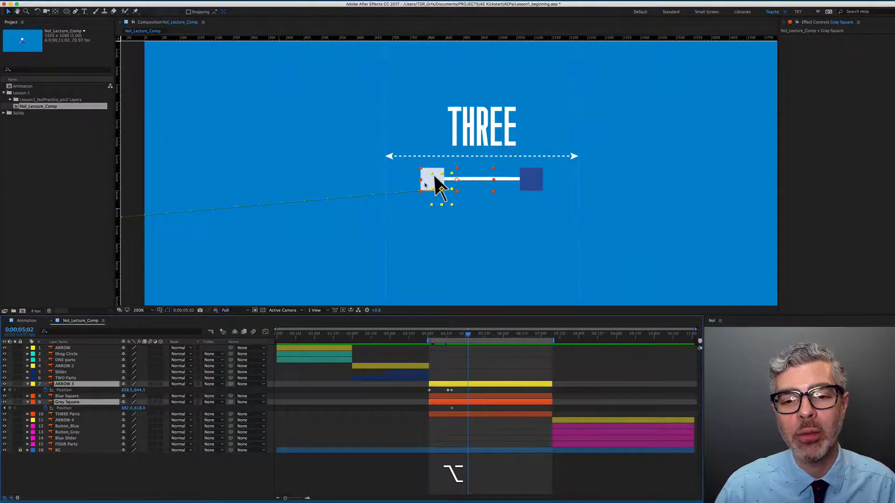
{"action": "left_click_drag", "start_coordinate": [434, 184], "coordinate": [400, 177]}
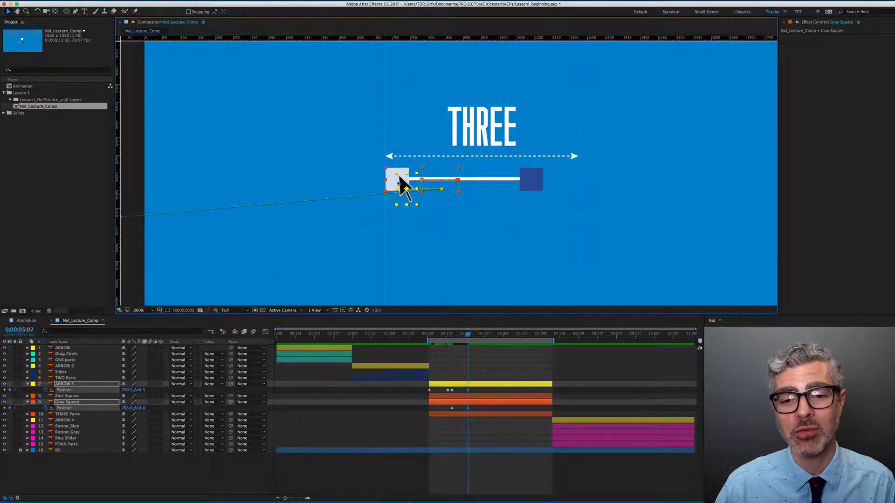
Hold ARROW 3 at the dragged position by copying its 0;00;05;02 Position keyframe to 0;00;05;08
{"action": "mouse_move", "coordinate": [465, 337]}
{"action": "left_mouse_down"}
{"action": "mouse_move", "coordinate": [447, 335]}
{"action": "mouse_move", "coordinate": [476, 334]}
{"action": "left_mouse_up"}
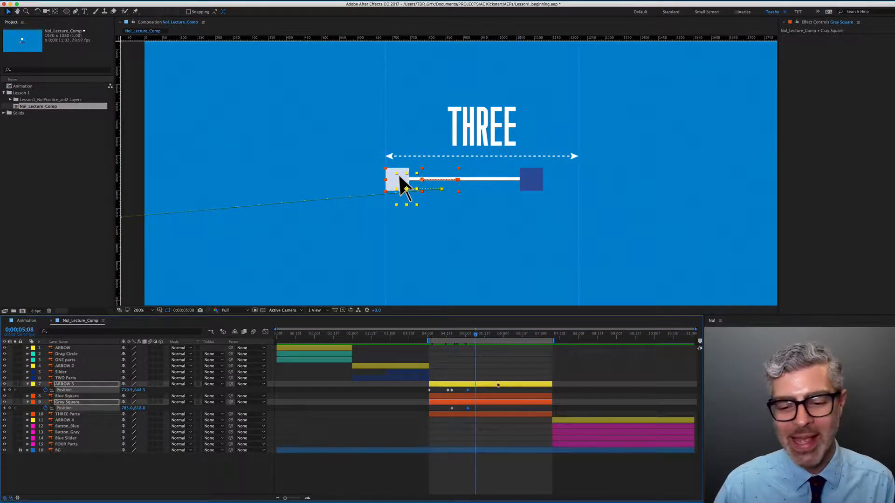
{"action": "left_click", "coordinate": [469, 390]}
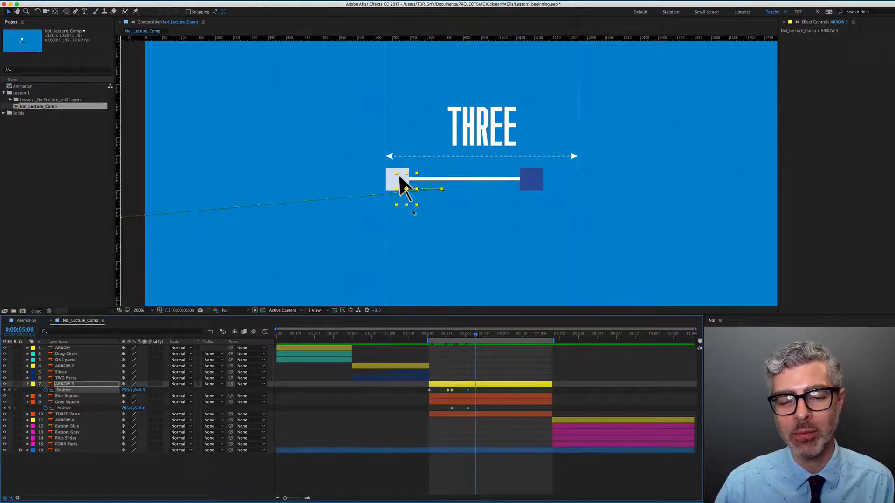
{"action": "key", "text": "super+v"}
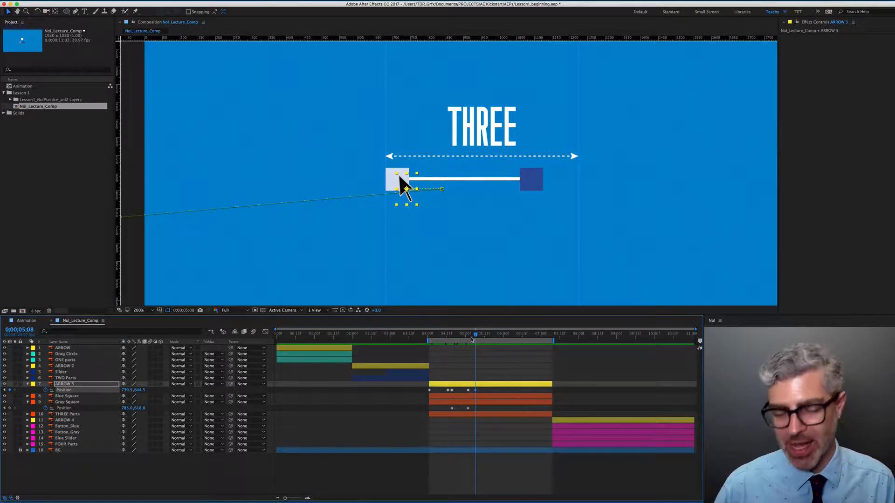
Move ARROW 3 onto the blue square at 0;00;05;20 and hold it there with a copied Position keyframe at 0;00;05;23
{"action": "left_click_drag", "start_coordinate": [475, 336], "coordinate": [492, 338]}
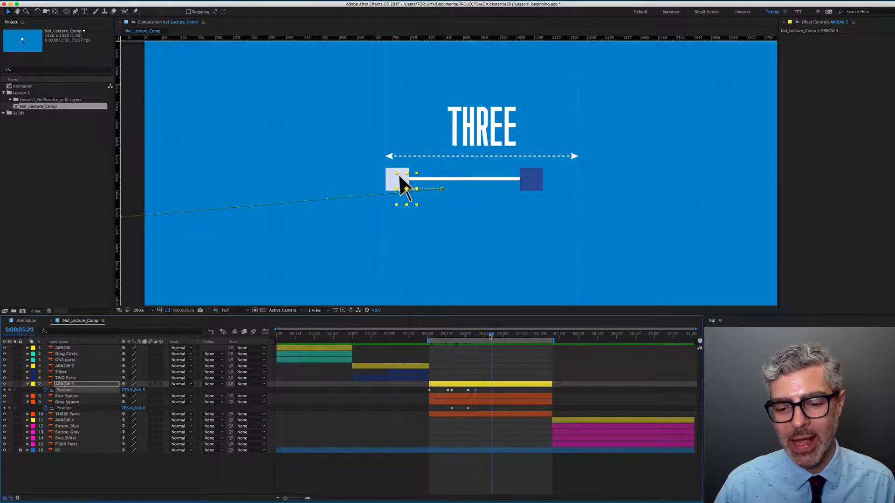
{"action": "left_click_drag", "start_coordinate": [400, 176], "coordinate": [440, 178]}
{"action": "left_click_drag", "start_coordinate": [499, 187], "coordinate": [535, 178]}
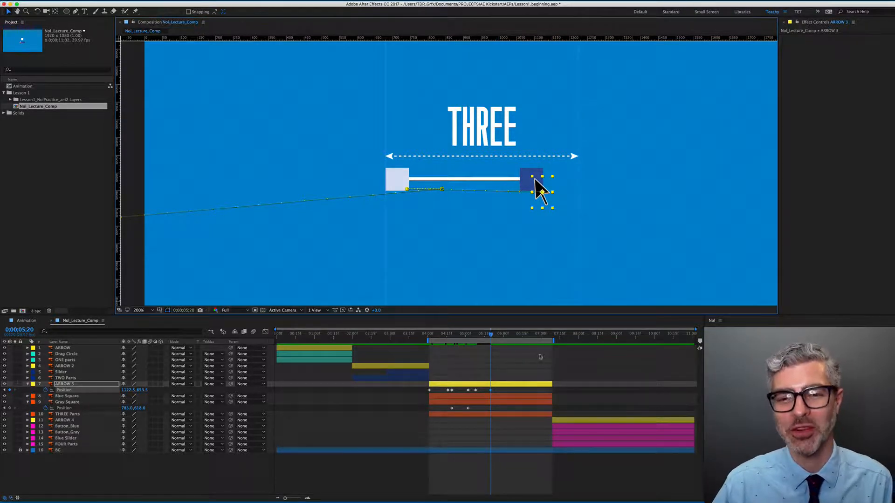
{"action": "left_click_drag", "start_coordinate": [492, 335], "coordinate": [496, 336]}
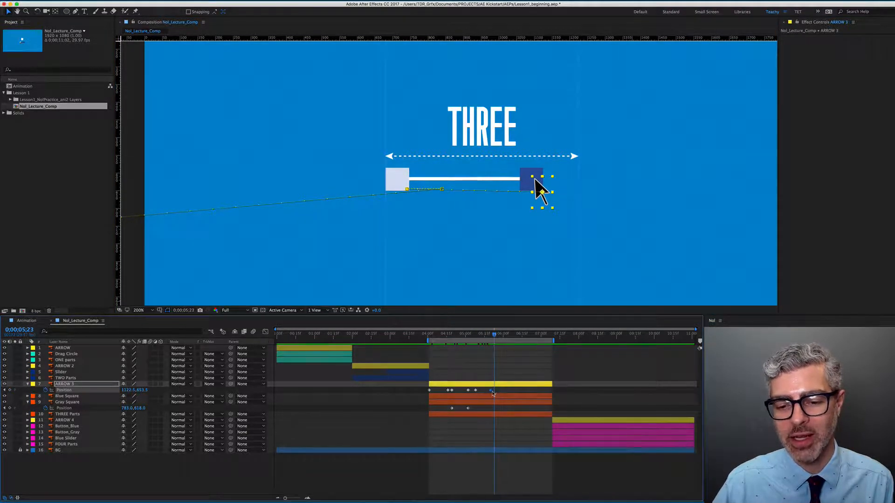
{"action": "key", "text": "super+v"}
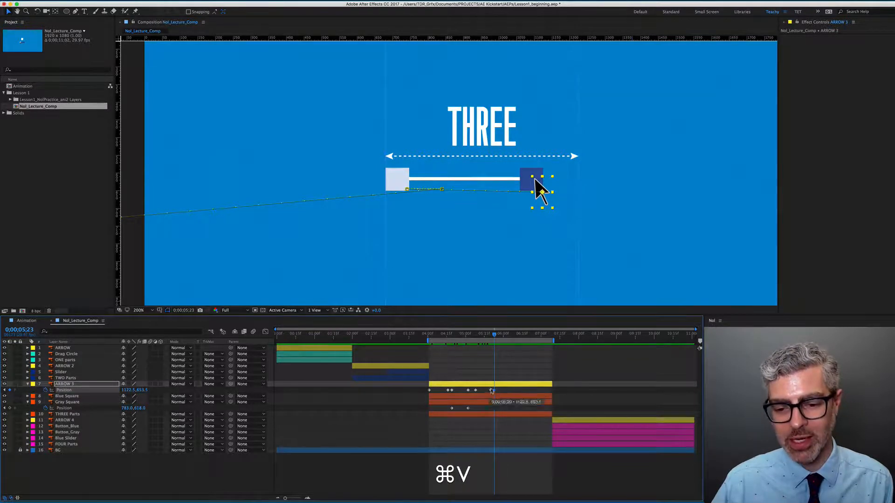
Set a starting Position keyframe for the Blue Square layer at 0;00;05;23 and advance to 0;00;06;09
{"action": "left_click", "coordinate": [502, 398]}
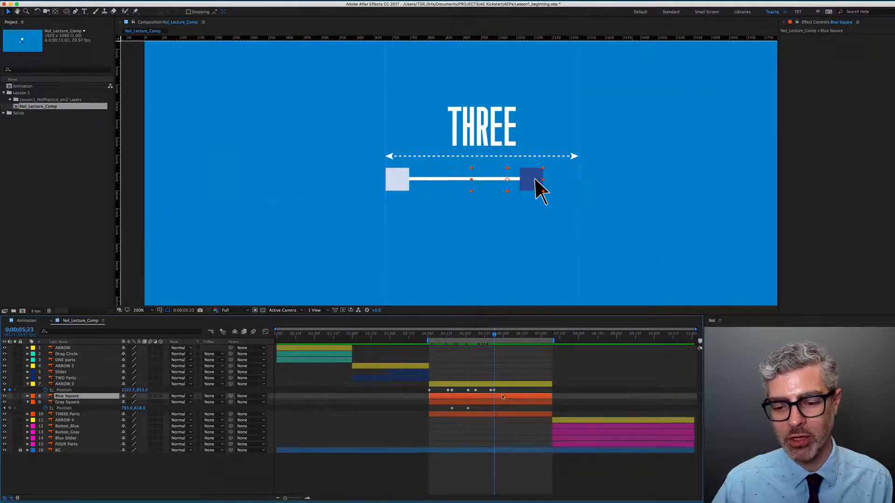
{"action": "key", "text": "p"}
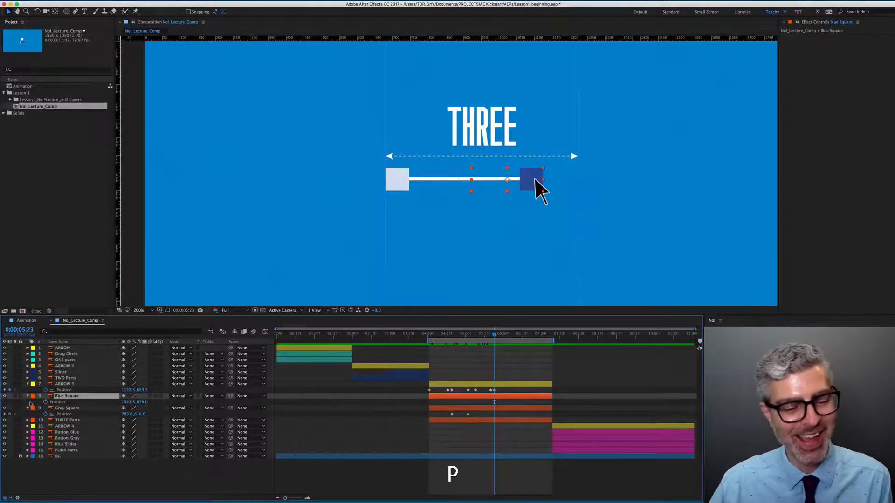
{"action": "left_click", "coordinate": [45, 402]}
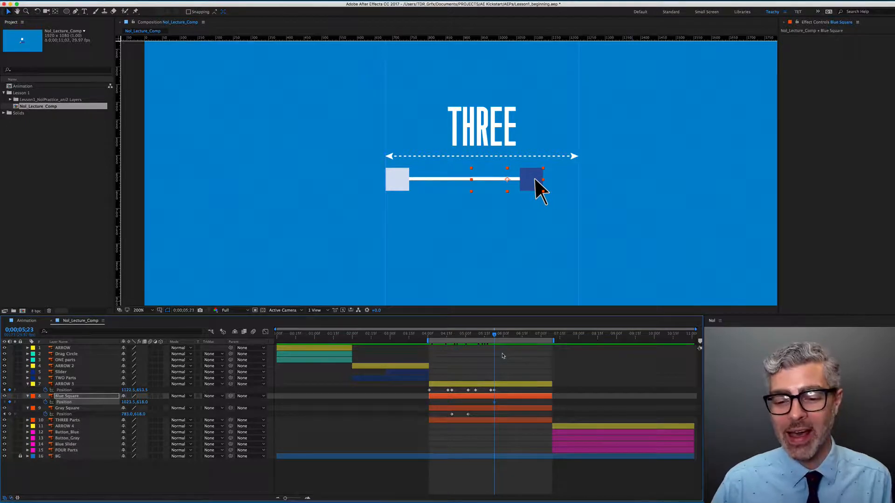
{"action": "key", "text": "space"}
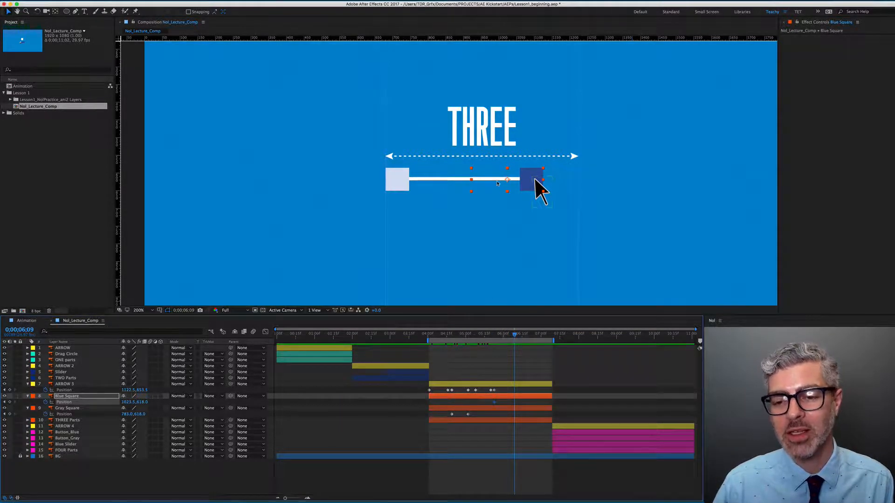
At 0;00;06;09, move ARROW 3 and Blue Square together horizontally until the square's outer edge meets the right guide
{"action": "left_click", "coordinate": [525, 396]}
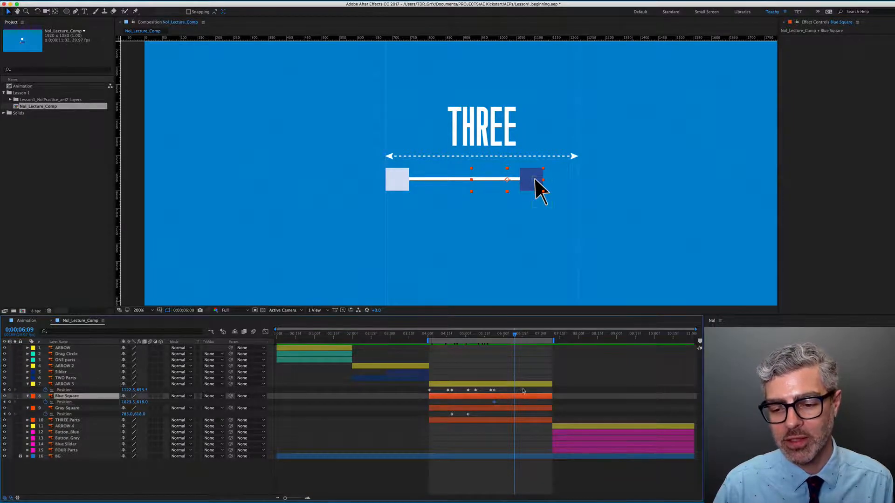
{"action": "left_click", "coordinate": [521, 386], "text": "super"}
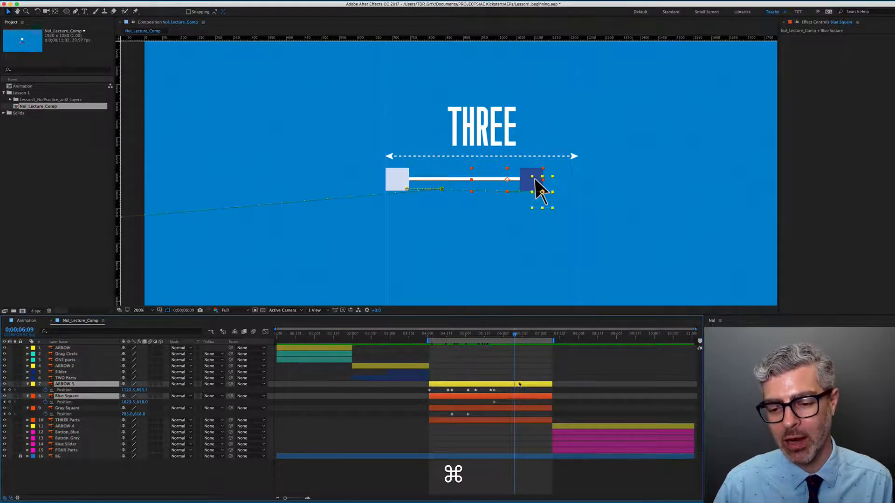
{"action": "left_click_drag", "start_coordinate": [535, 179], "coordinate": [571, 179]}
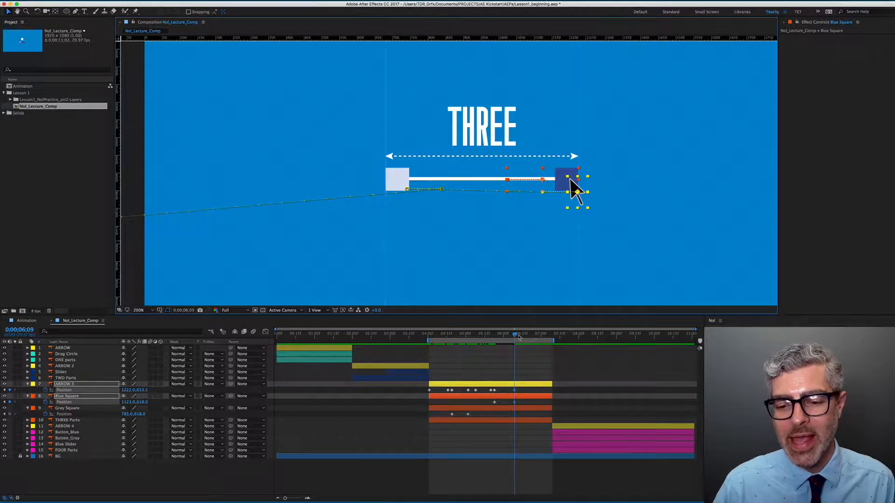
Hold ARROW 3 at the dragged position by copying its 0;00;06;09 Position keyframe to 0;00;06;13
{"action": "left_click_drag", "start_coordinate": [515, 335], "coordinate": [519, 335]}
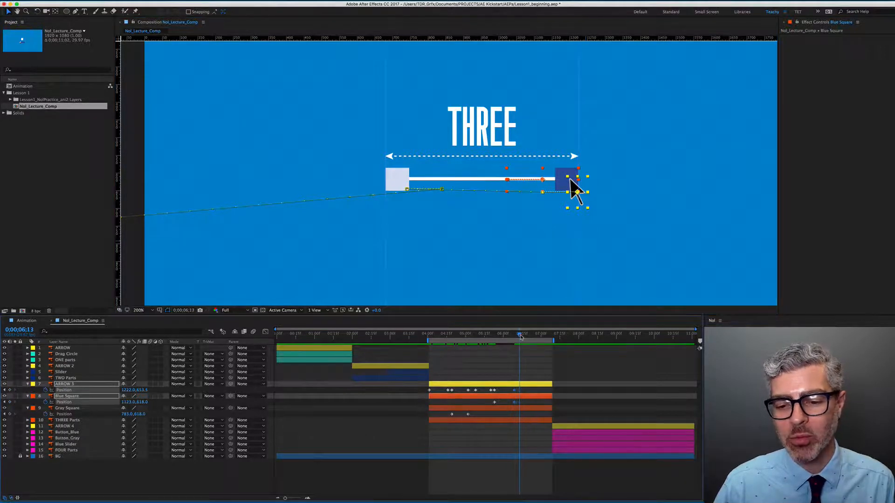
{"action": "left_click", "coordinate": [519, 391]}
{"action": "left_click", "coordinate": [514, 390]}
{"action": "key", "text": "super+c"}
{"action": "key", "text": "super+v"}
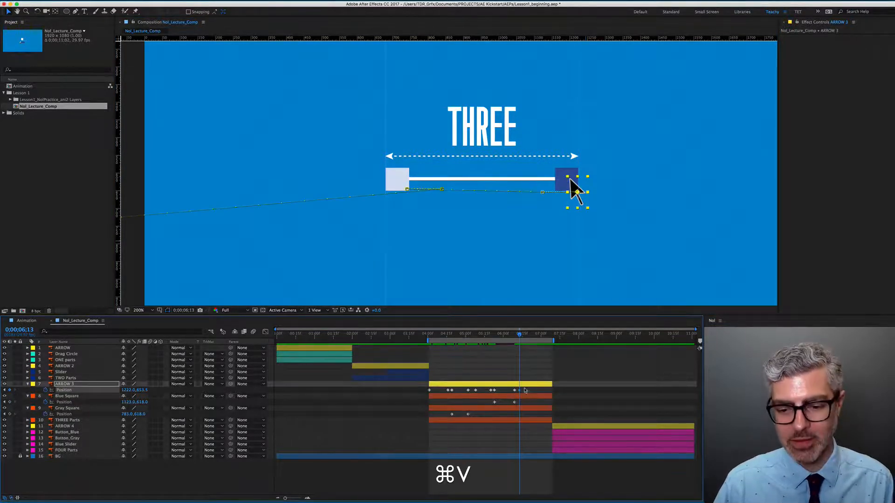
Hide the guides and, at the work area's end (0;00;07;08), move ARROW 3 out past the right edge of the frame
{"action": "key", "text": "o"}
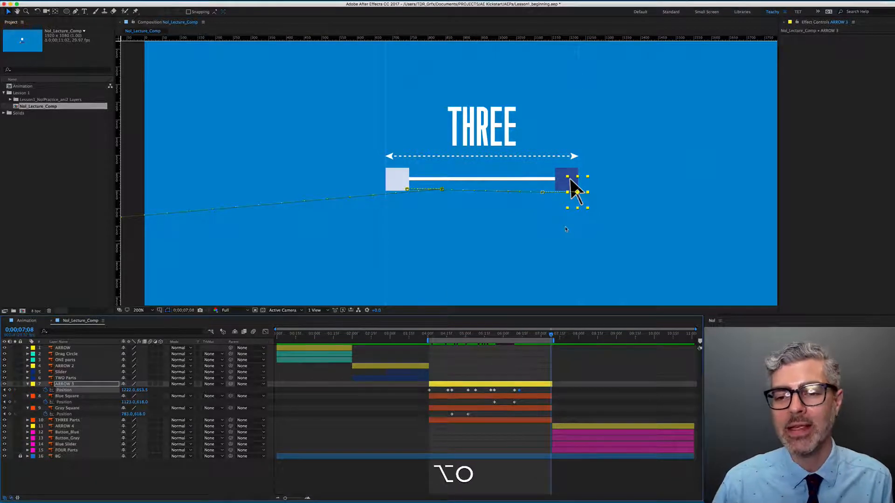
{"action": "scroll", "coordinate": [567, 228], "scroll_direction": "down", "scroll_amount": 2}
{"action": "key", "text": "super+z"}
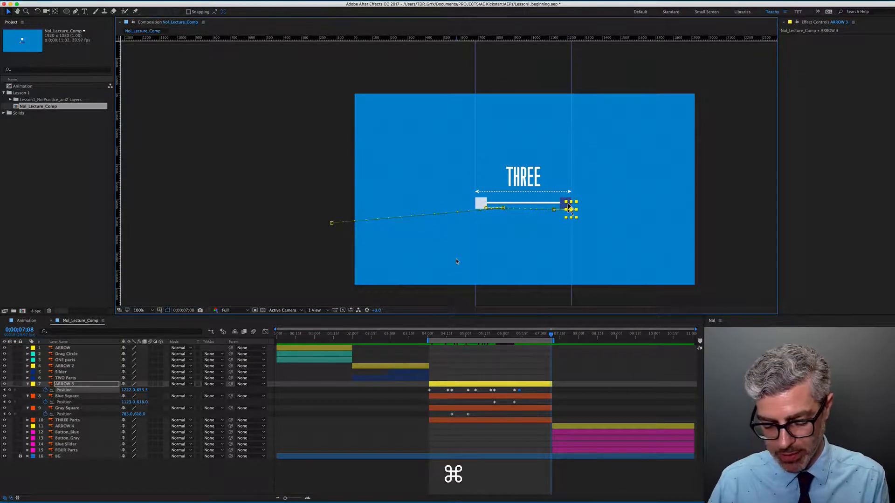
{"action": "key", "text": "super+semicolon"}
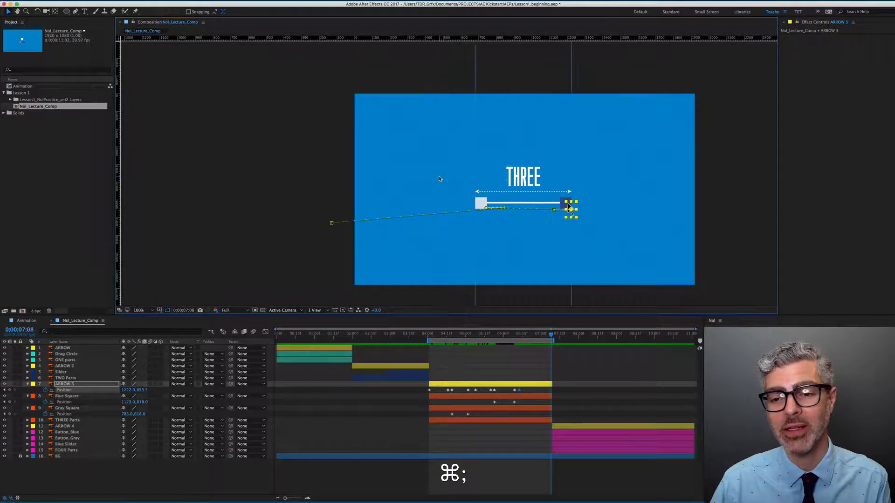
{"action": "left_click_drag", "start_coordinate": [569, 209], "coordinate": [718, 222]}
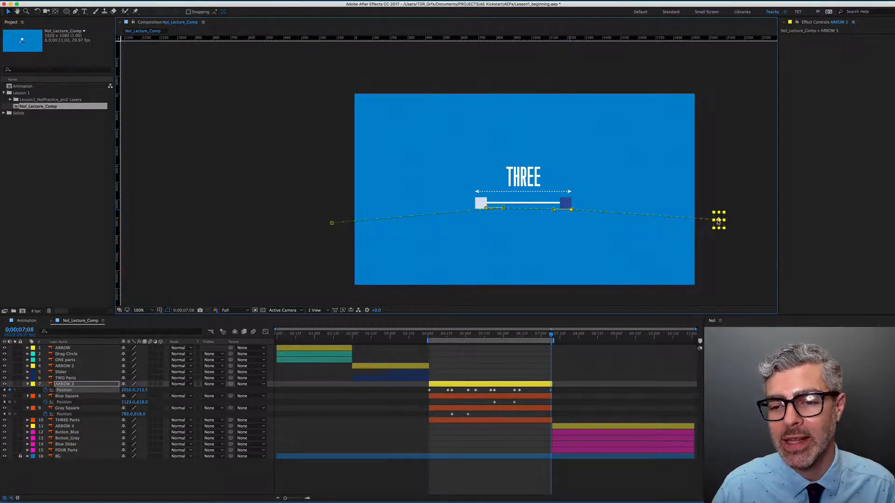
{"action": "left_click_drag", "start_coordinate": [588, 174], "coordinate": [502, 167]}
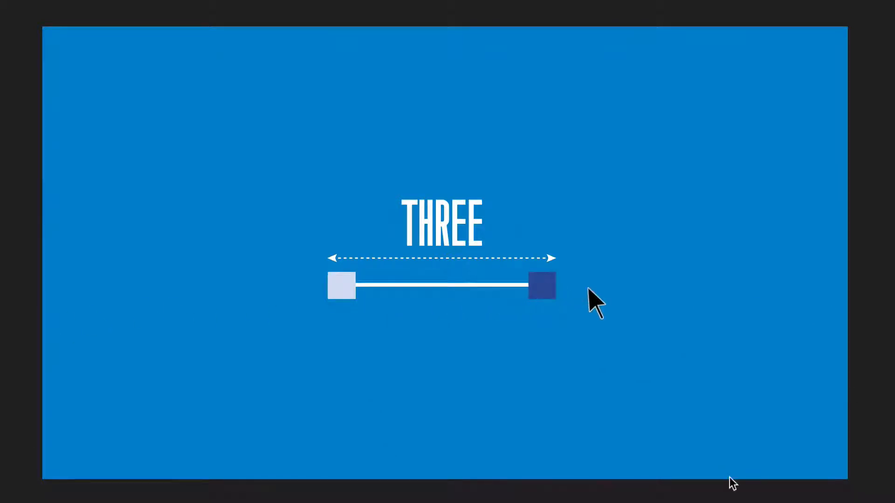
Preview section THREE to check the timing of ARROW 3 picking up and dragging the squares
{"action": "key", "text": "space"}
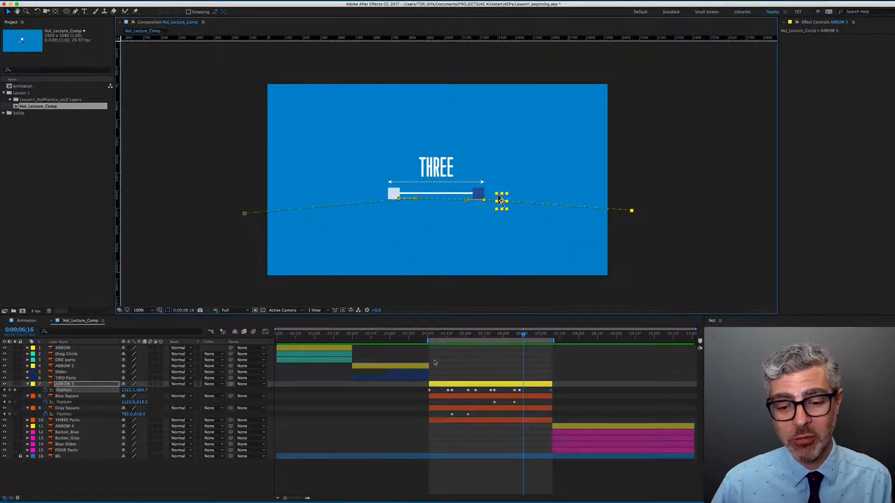
{"action": "left_click_drag", "start_coordinate": [437, 334], "coordinate": [446, 335]}
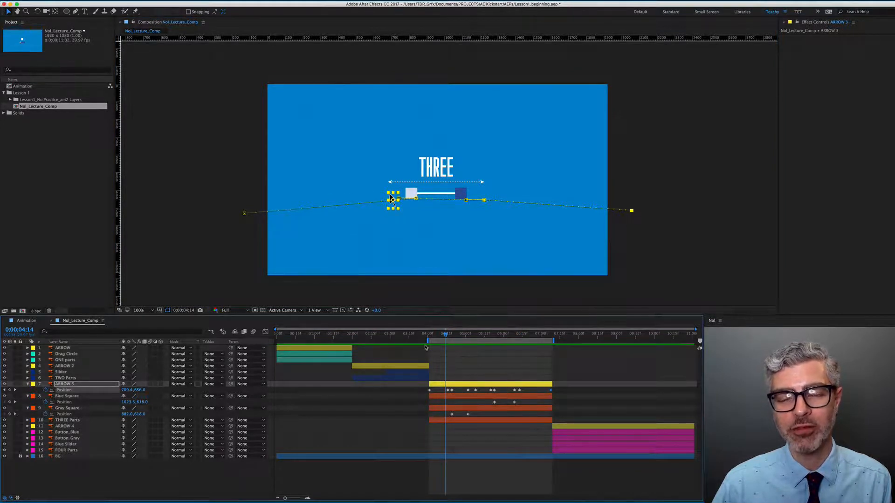
{"action": "scroll", "coordinate": [444, 402], "scroll_direction": "up", "scroll_amount": 3, "text": "alt"}
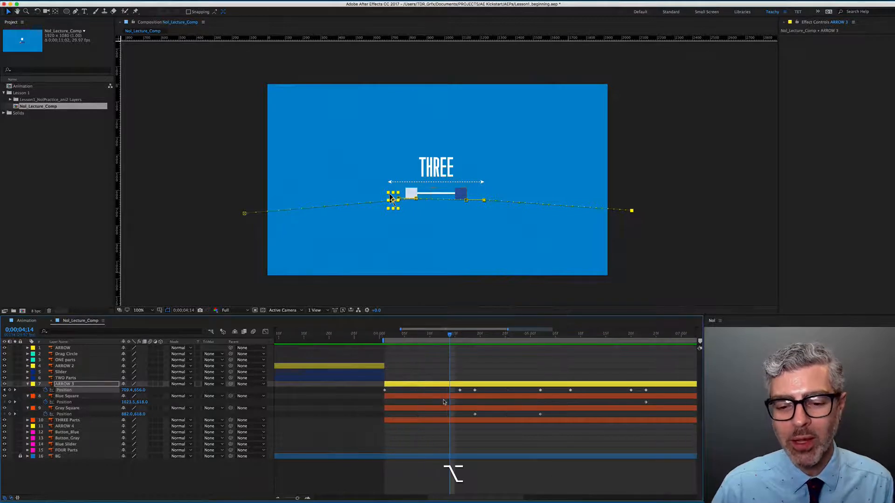
{"action": "key", "text": "alt+KP_0"}
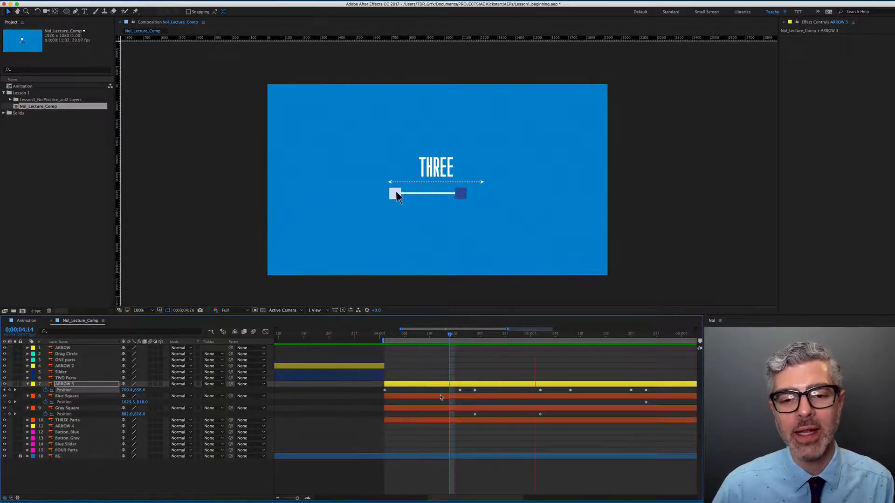
{"action": "scroll", "coordinate": [476, 394], "scroll_direction": "down", "scroll_amount": 3, "text": "alt"}
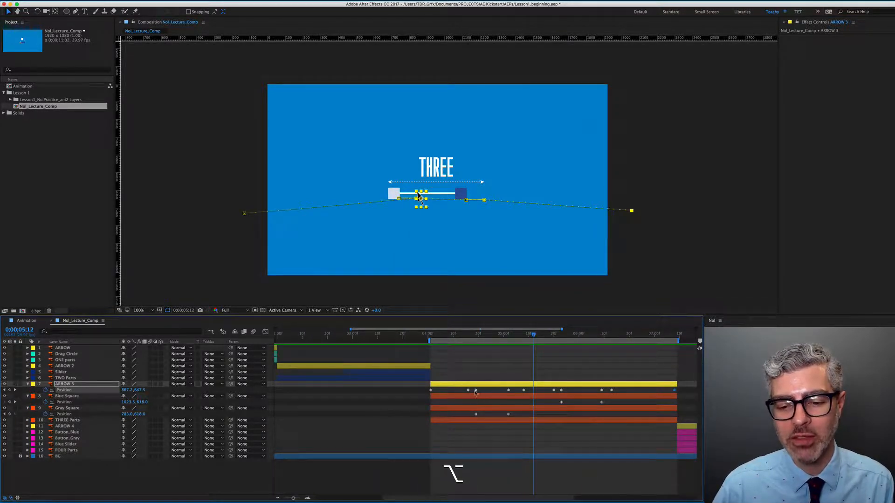
Shift the ARROW 3 and Gray Square Position keyframes that start the gray square's drag about three frames later
{"action": "left_click_drag", "start_coordinate": [475, 389], "coordinate": [480, 415]}
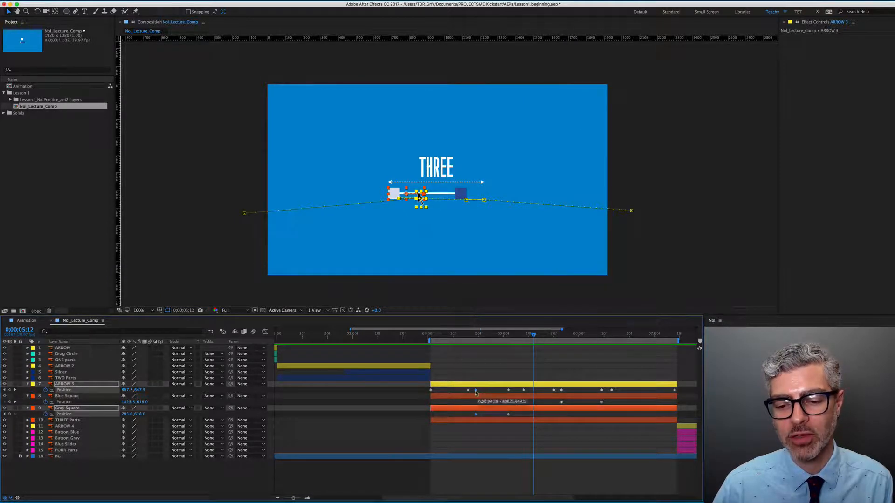
{"action": "left_click_drag", "start_coordinate": [476, 337], "coordinate": [486, 337]}
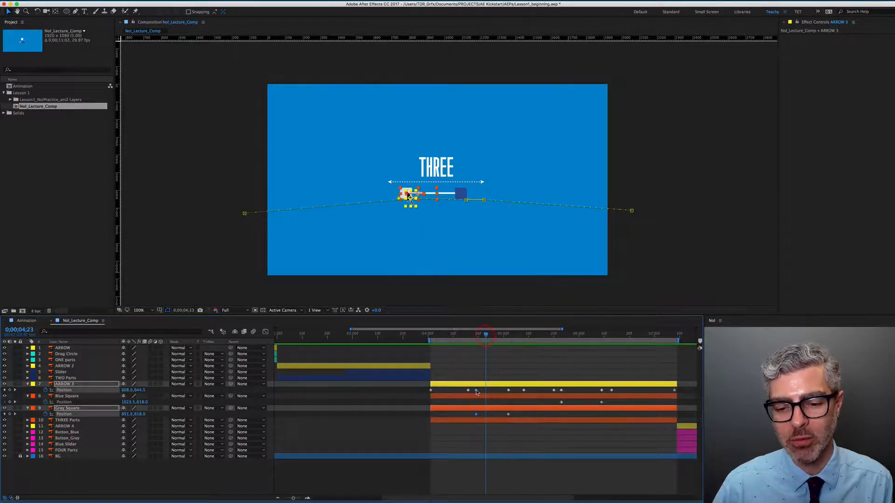
{"action": "left_click_drag", "start_coordinate": [476, 391], "coordinate": [481, 391]}
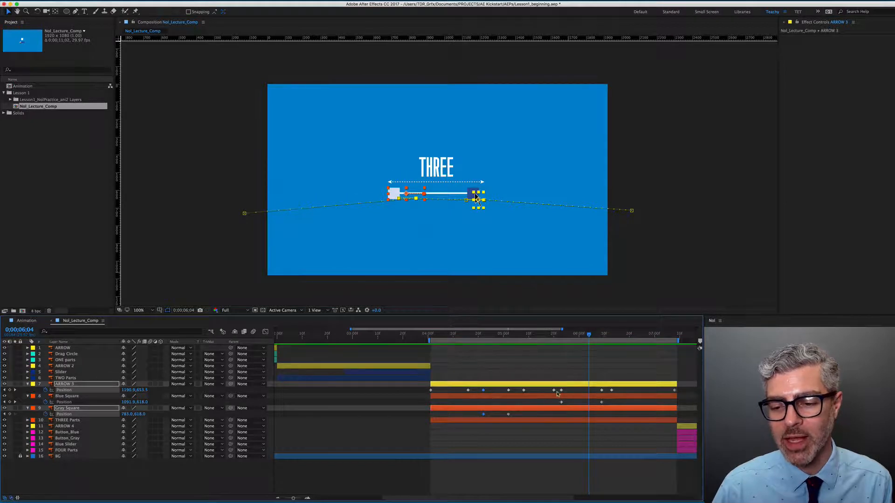
Shift the ARROW 3 and Blue Square Position keyframes of the blue square's drag about three frames later
{"action": "left_click_drag", "start_coordinate": [558, 389], "coordinate": [610, 409]}
{"action": "left_click_drag", "start_coordinate": [563, 393], "coordinate": [570, 393]}
{"action": "mouse_move", "coordinate": [614, 338]}
{"action": "left_mouse_down"}
{"action": "mouse_move", "coordinate": [662, 345]}
{"action": "mouse_move", "coordinate": [606, 345]}
{"action": "left_mouse_up"}
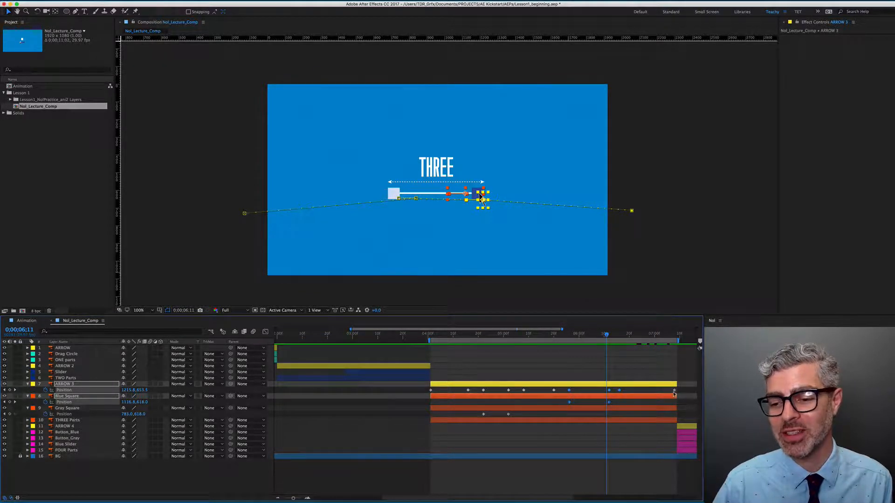
Move ARROW 3's hold keyframe after the blue square's drag about two frames later to delay its exit
{"action": "left_click_drag", "start_coordinate": [653, 337], "coordinate": [669, 337]}
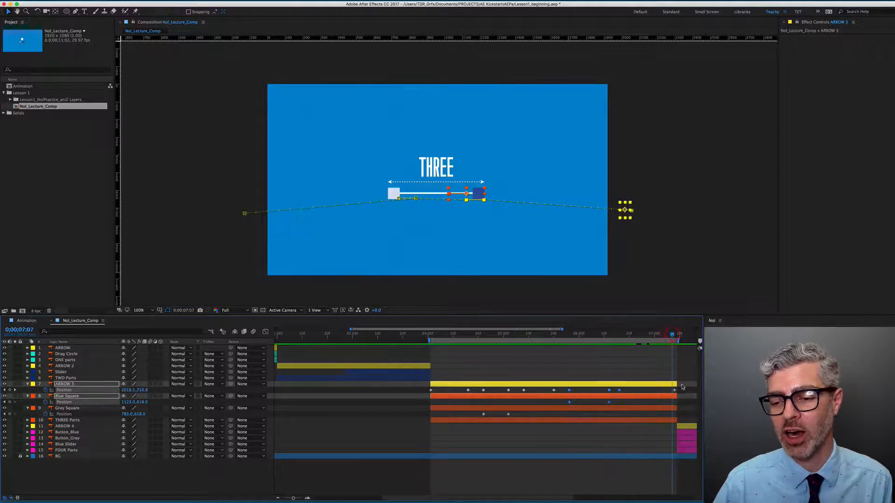
{"action": "left_click_drag", "start_coordinate": [670, 336], "coordinate": [627, 343]}
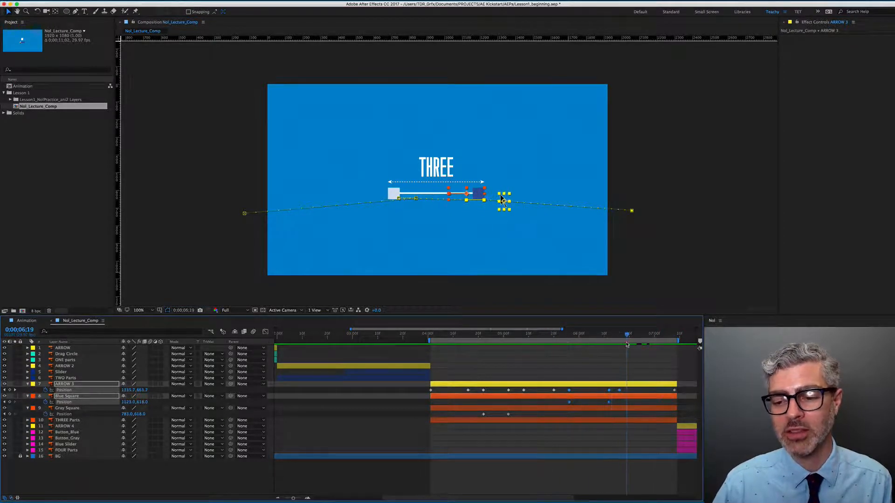
{"action": "left_click", "coordinate": [625, 391]}
{"action": "left_click_drag", "start_coordinate": [619, 390], "coordinate": [624, 391]}
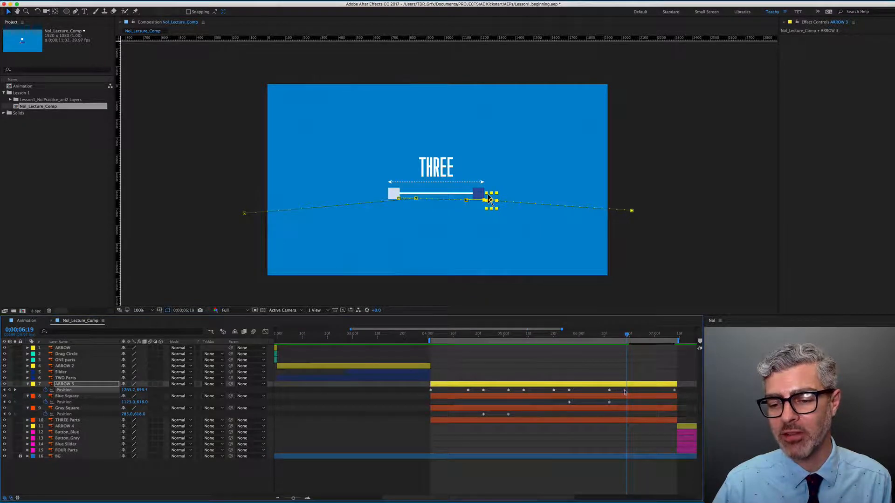
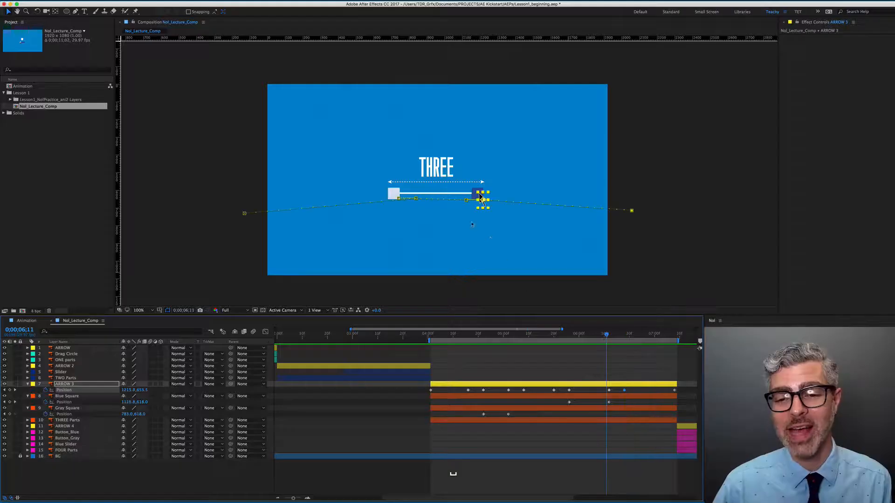
Move the ARROW 3 and Blue Square keyframes ending the blue square's drag, plus the arrow's hold keyframe, about three frames earlier
{"action": "left_click_drag", "start_coordinate": [606, 334], "coordinate": [579, 336]}
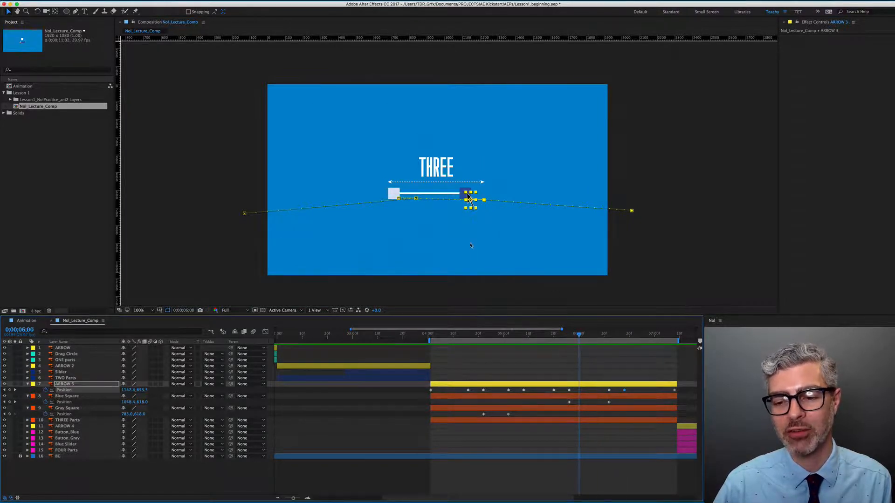
{"action": "left_click", "coordinate": [632, 391]}
{"action": "mouse_move", "coordinate": [631, 389]}
{"action": "left_mouse_down"}
{"action": "mouse_move", "coordinate": [604, 398]}
{"action": "mouse_move", "coordinate": [606, 409]}
{"action": "mouse_move", "coordinate": [624, 391]}
{"action": "left_mouse_up"}
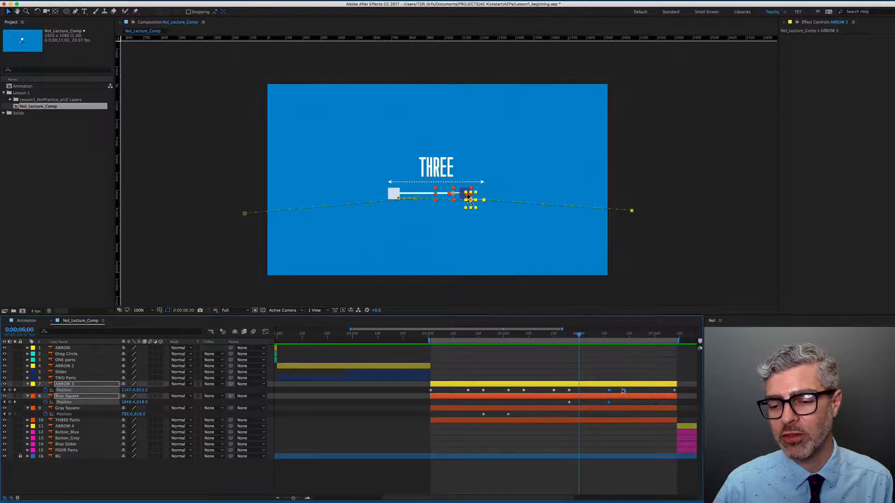
{"action": "left_click_drag", "start_coordinate": [624, 391], "coordinate": [596, 395]}
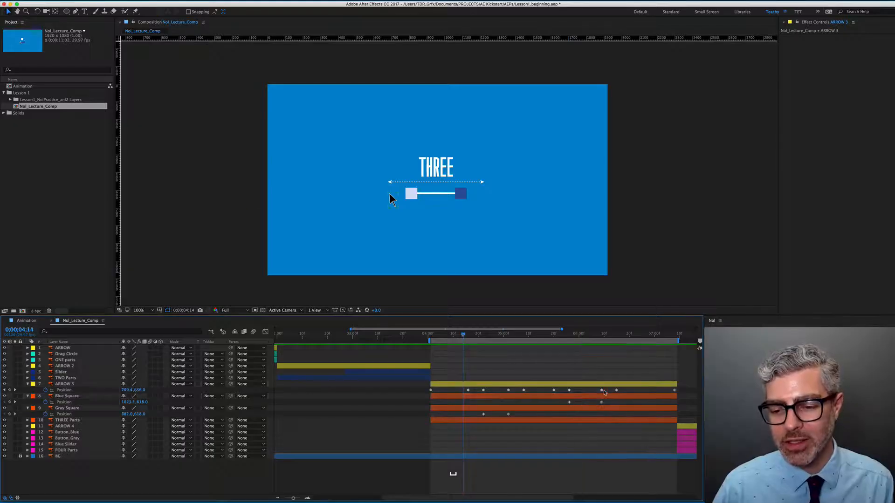
{"action": "mouse_move", "coordinate": [607, 389]}
{"action": "left_mouse_down"}
{"action": "mouse_move", "coordinate": [590, 407]}
{"action": "mouse_move", "coordinate": [572, 409]}
{"action": "mouse_move", "coordinate": [605, 404]}
{"action": "left_mouse_up"}
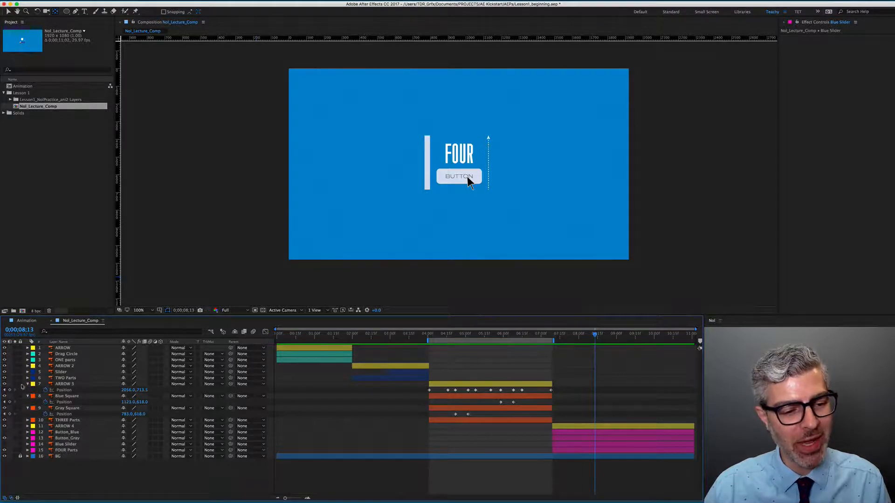
Collapse the keyframed properties of all layers in the timeline and clear the selection
{"action": "key", "text": "super+a"}
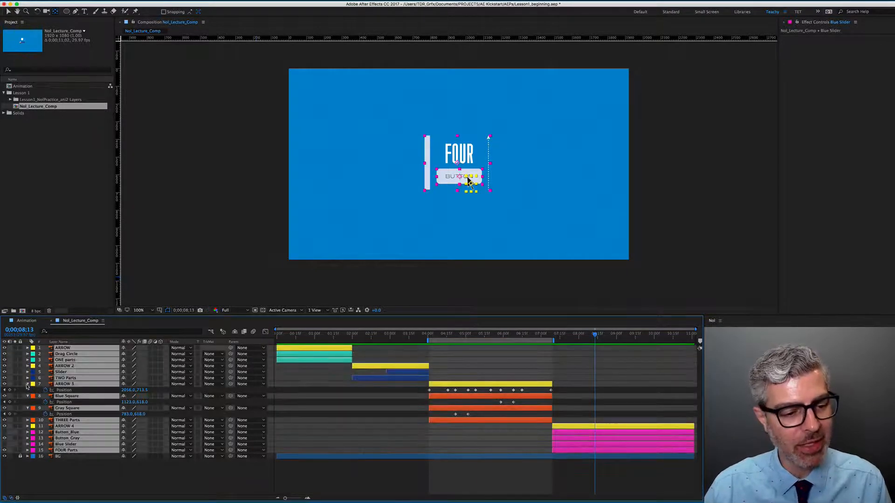
{"action": "key", "text": "u"}
{"action": "left_click", "coordinate": [539, 474]}
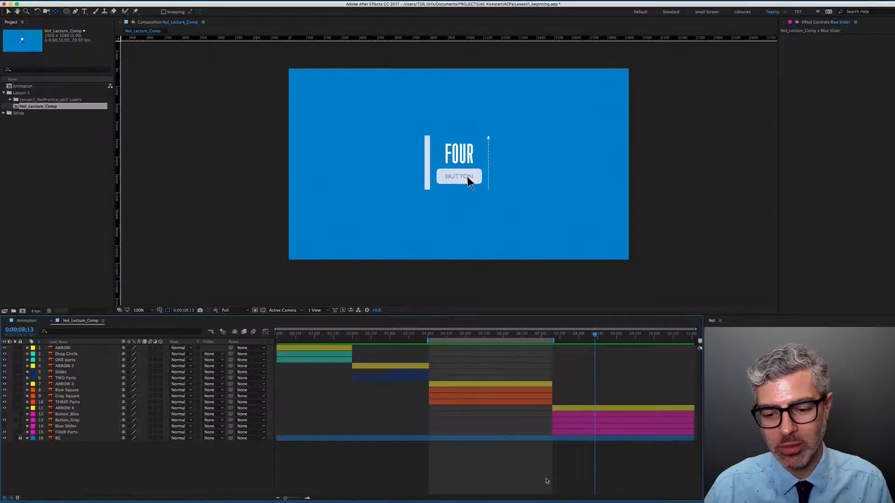
Set the work area to the duration of the ARROW 4 layer
{"action": "left_click", "coordinate": [580, 409]}
{"action": "key", "text": "v"}
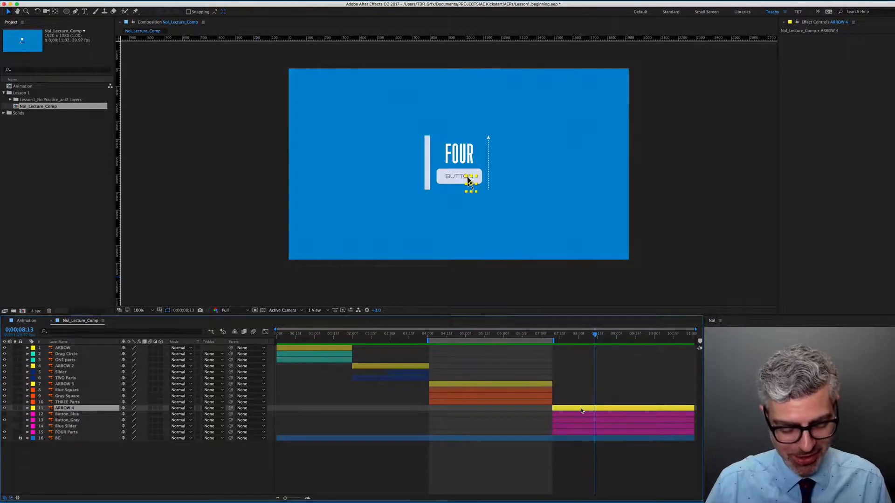
{"action": "key", "text": "alt+super+b"}
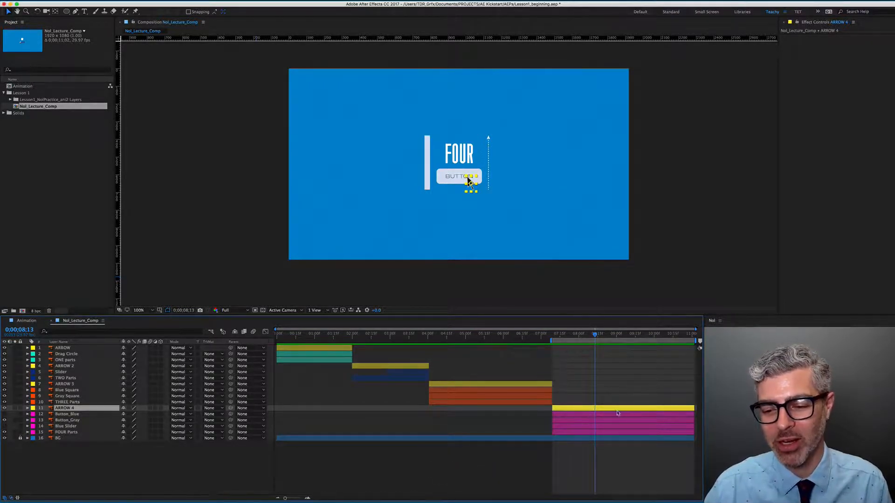
At 0;00;07;21, toggle the Button_Blue and Blue Slider layers' visibility on and off to compare section FOUR's states
{"action": "left_click", "coordinate": [567, 334]}
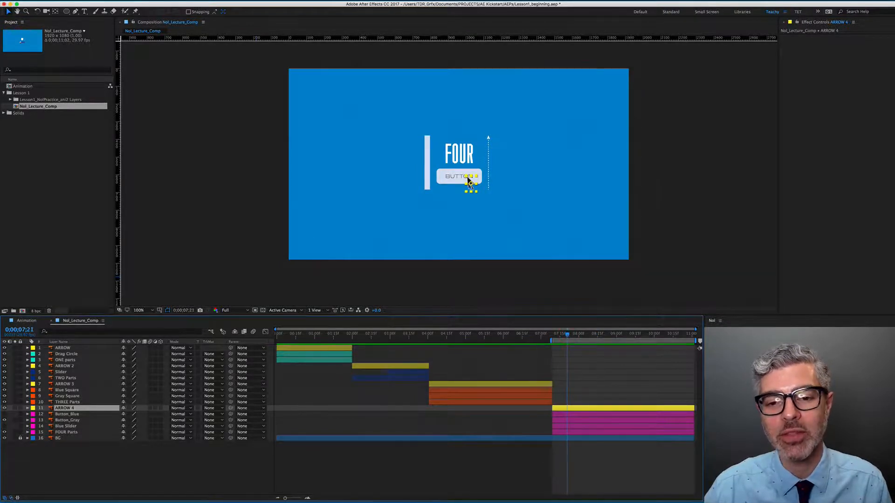
{"action": "key", "text": "super+shift+a"}
{"action": "left_click", "coordinate": [4, 414]}
{"action": "left_click", "coordinate": [5, 414]}
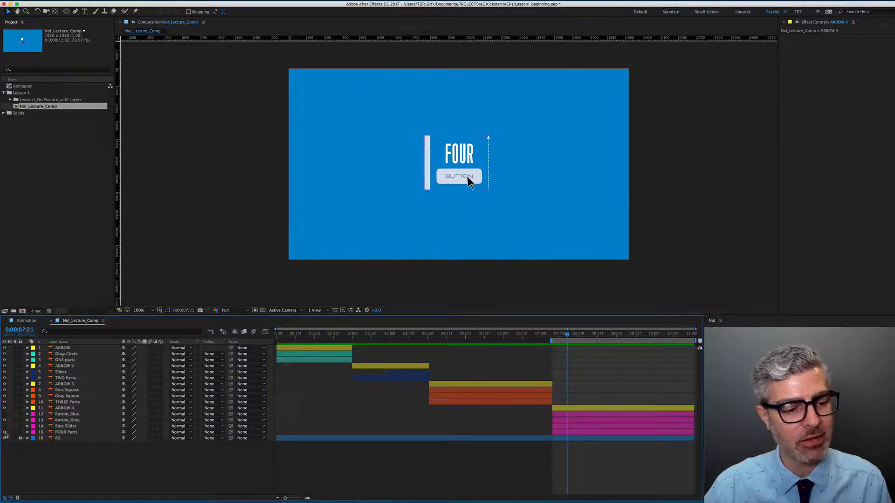
{"action": "left_click", "coordinate": [5, 426]}
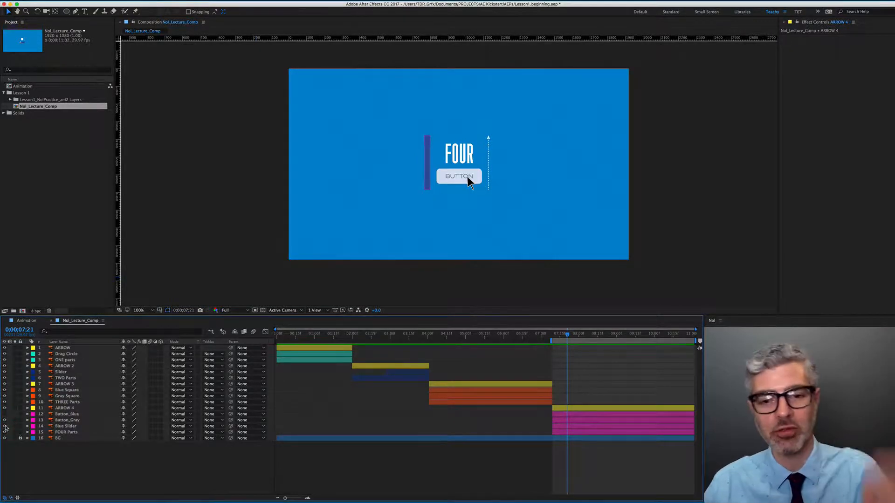
{"action": "left_click", "coordinate": [5, 426]}
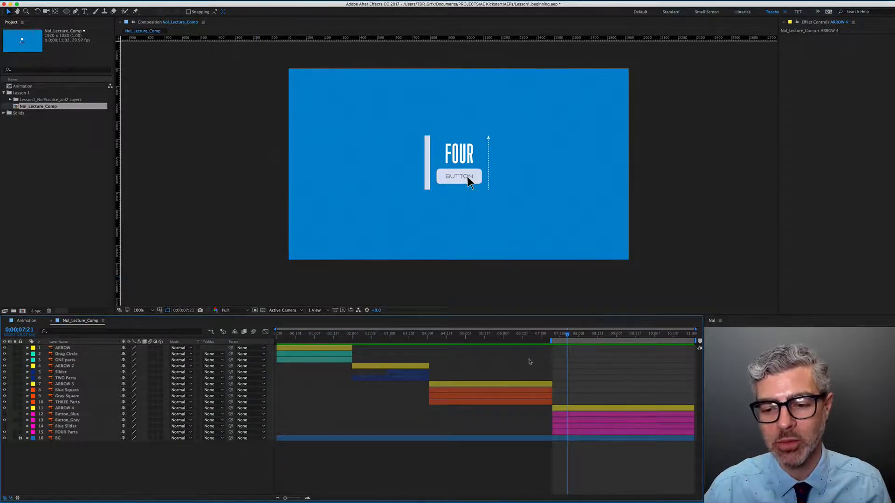
Start Position keyframing on the ARROW 4 layer at 0;00;07;23, with the arrow resting on the button
{"action": "left_click", "coordinate": [551, 336], "text": "shift"}
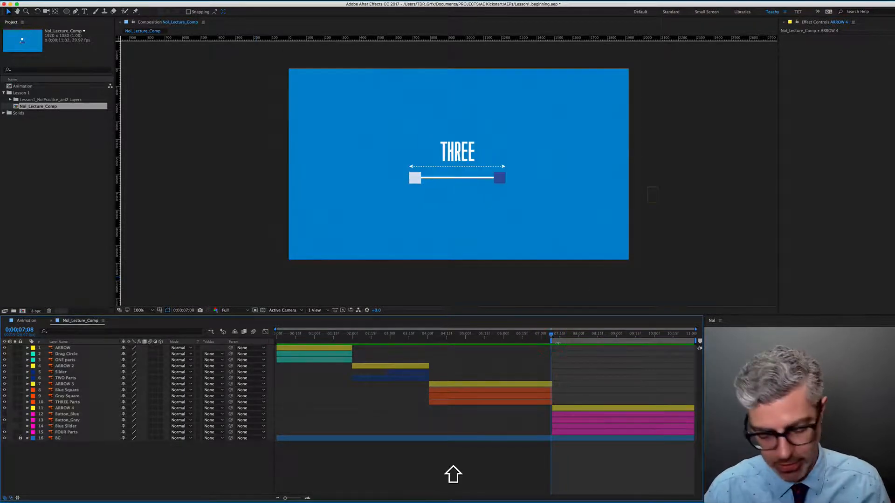
{"action": "key", "text": "shift+Page_Down"}
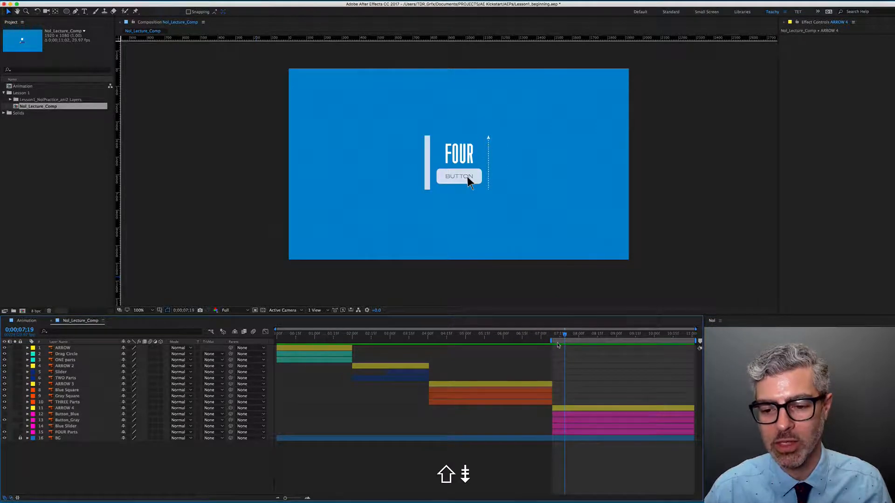
{"action": "key", "text": "Page_Down"}
{"action": "key", "text": "Page_Down"}
{"action": "key", "text": "Page_Down"}
{"action": "key", "text": "Page_Down"}
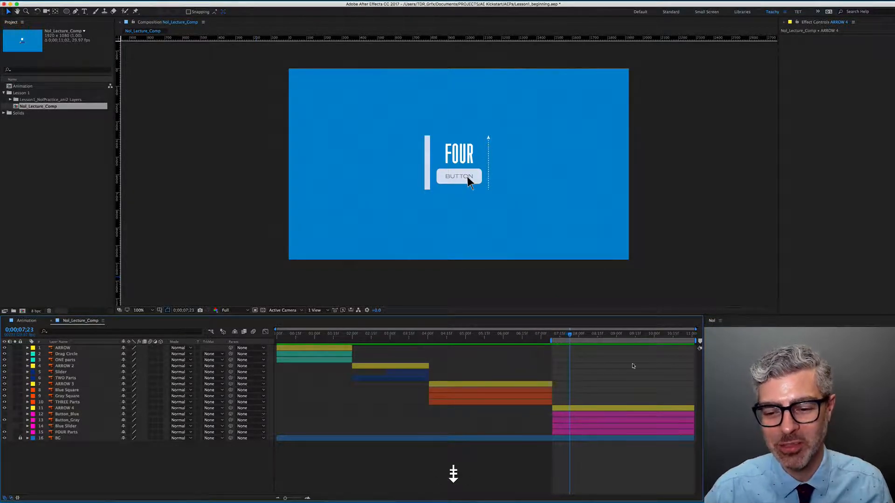
{"action": "left_click", "coordinate": [595, 408]}
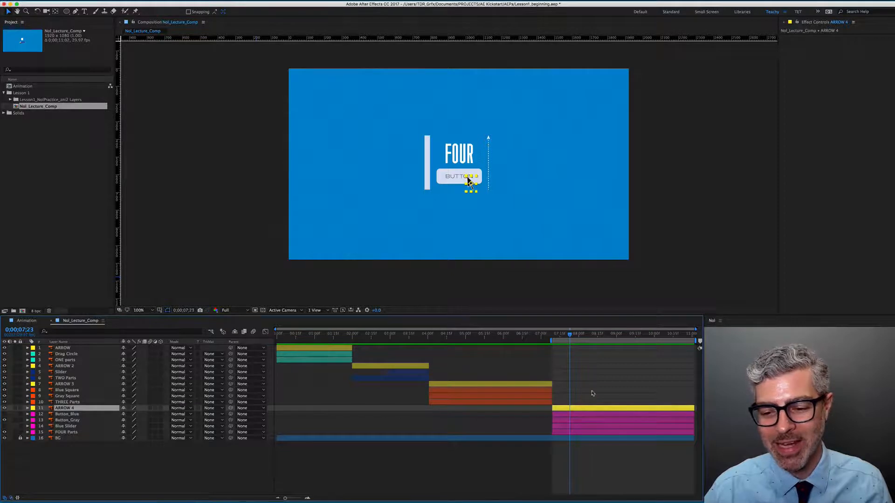
{"action": "key", "text": "p"}
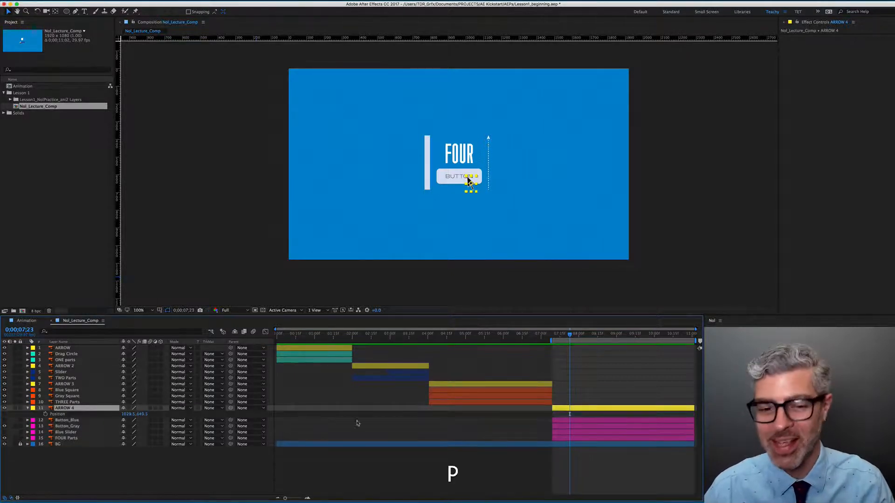
{"action": "left_click", "coordinate": [45, 413]}
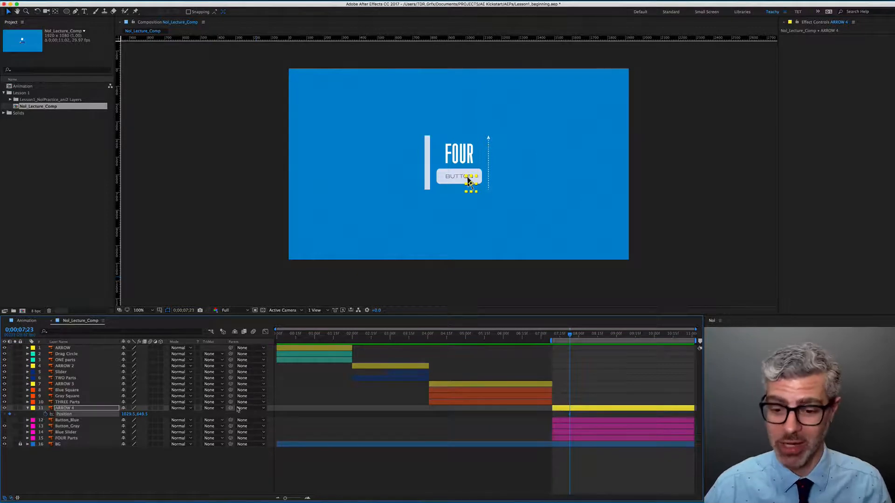
At ARROW 4's in point, 0;00;07;09, place the arrow just outside the left side of the composition frame, then return to 0;00;07;23
{"action": "key", "text": "i"}
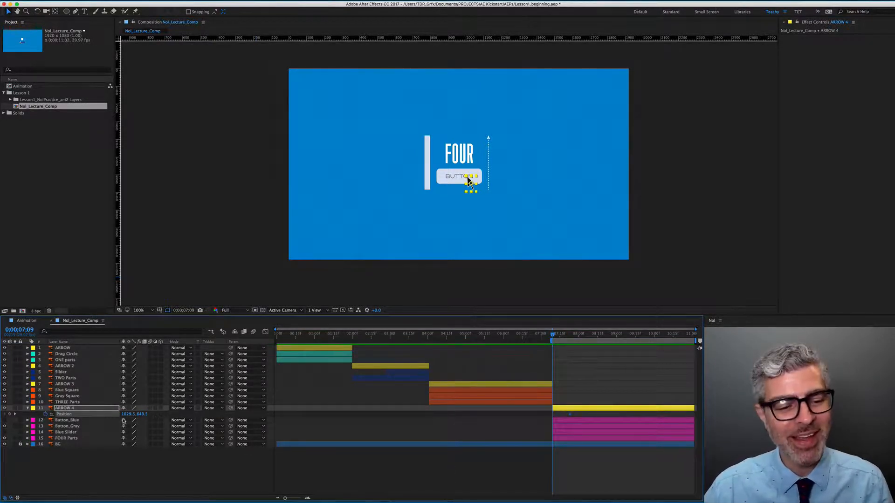
{"action": "left_click_drag", "start_coordinate": [470, 183], "coordinate": [268, 203]}
{"action": "left_click_drag", "start_coordinate": [555, 335], "coordinate": [570, 337]}
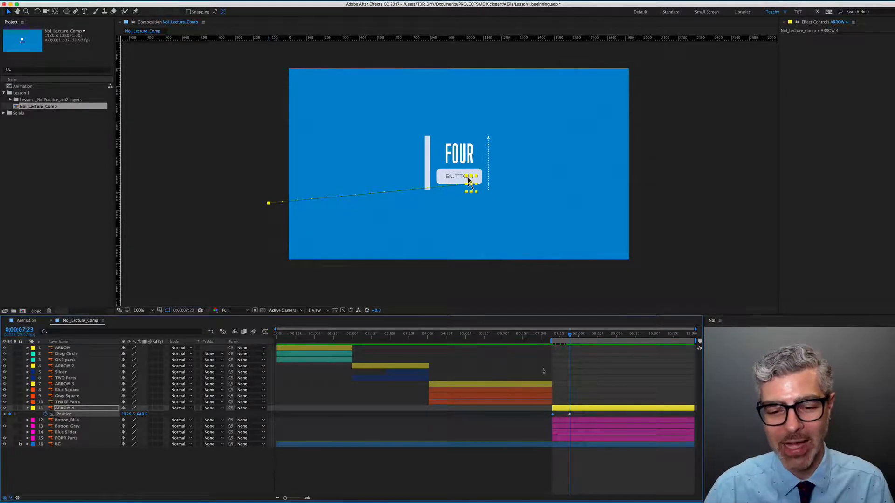
Copy all Scale keyframes from the ARROW 2 layer and collapse that layer
{"action": "left_click", "coordinate": [384, 368]}
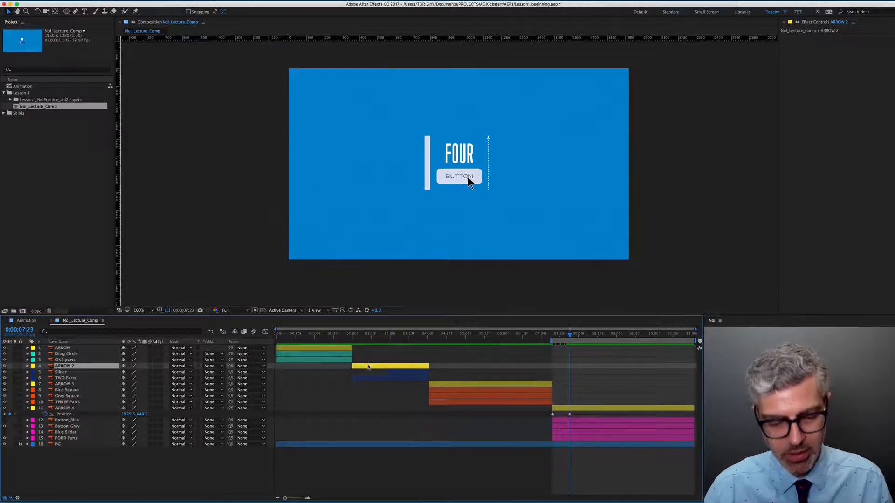
{"action": "key", "text": "s"}
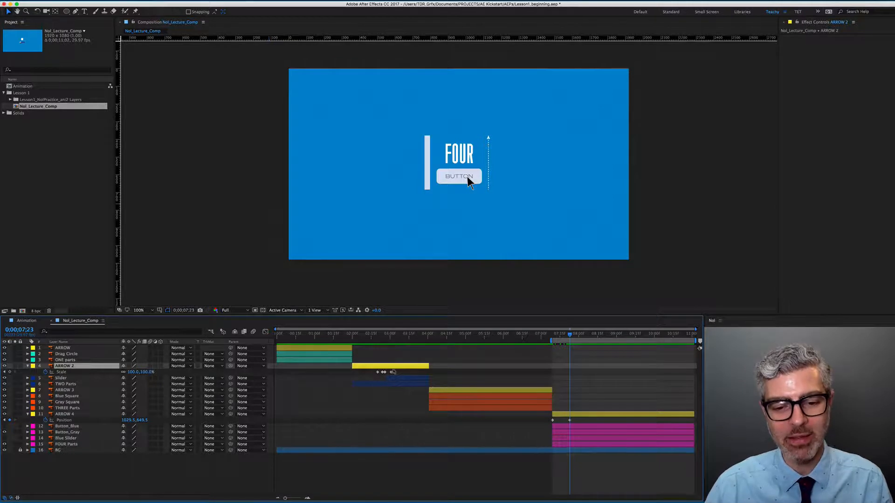
{"action": "left_click_drag", "start_coordinate": [396, 375], "coordinate": [367, 368]}
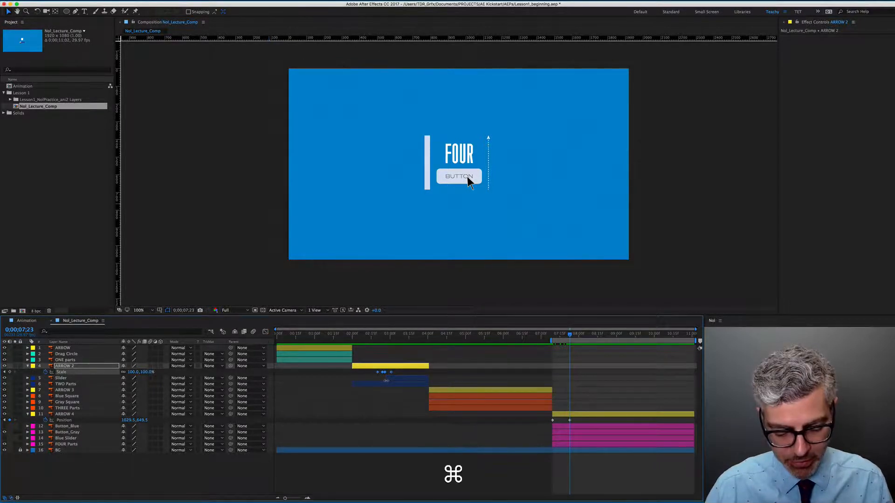
{"action": "key", "text": "super+c"}
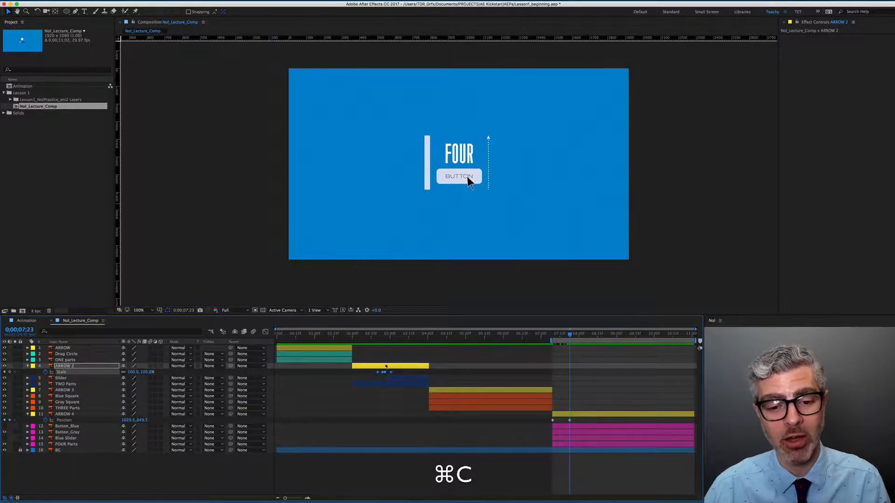
{"action": "left_click", "coordinate": [28, 366]}
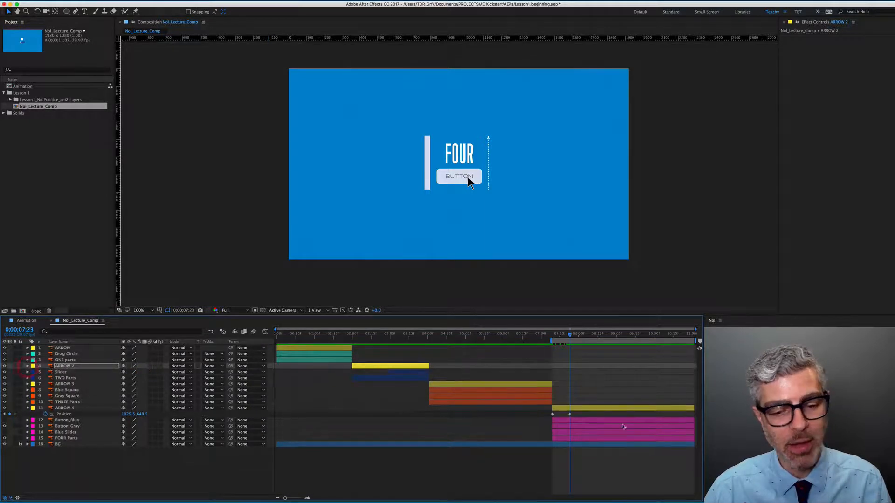
Paste the copied Scale keyframes onto the ARROW 4 layer at 0;00;08;00 and reveal its keyframed properties
{"action": "left_click", "coordinate": [580, 409]}
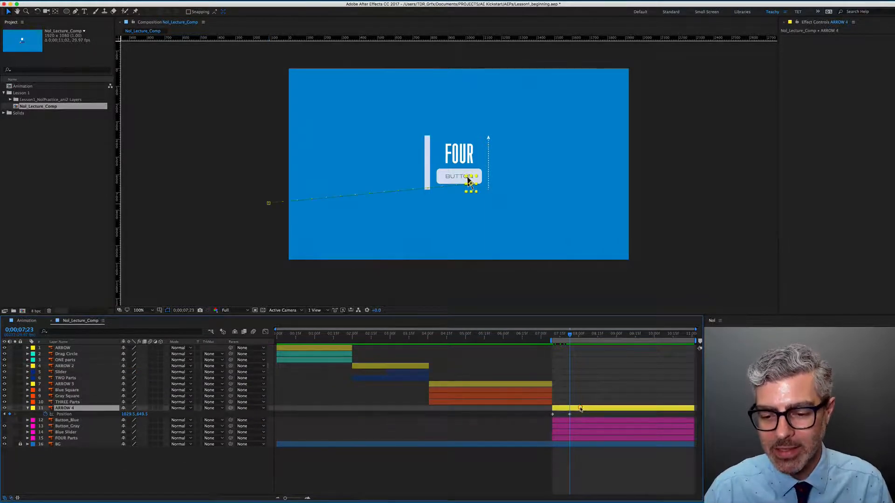
{"action": "left_click_drag", "start_coordinate": [570, 336], "coordinate": [580, 337]}
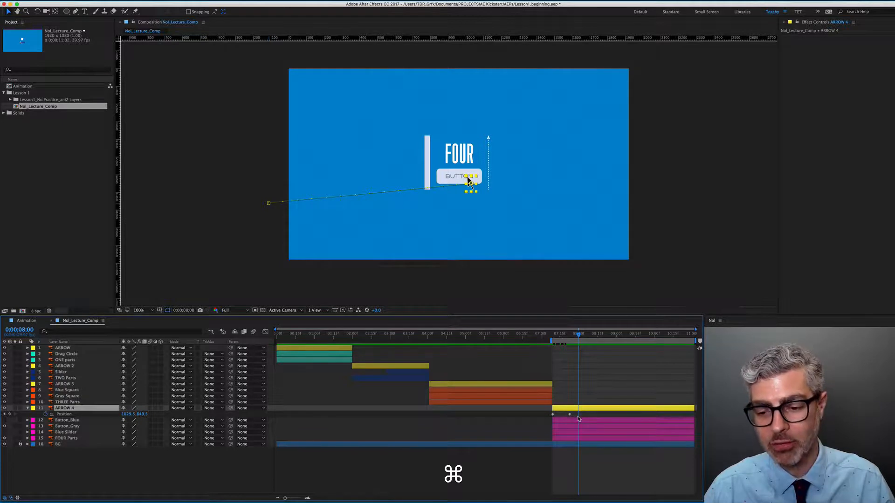
{"action": "key", "text": "super+v"}
{"action": "key", "text": "u"}
{"action": "key", "text": "u"}
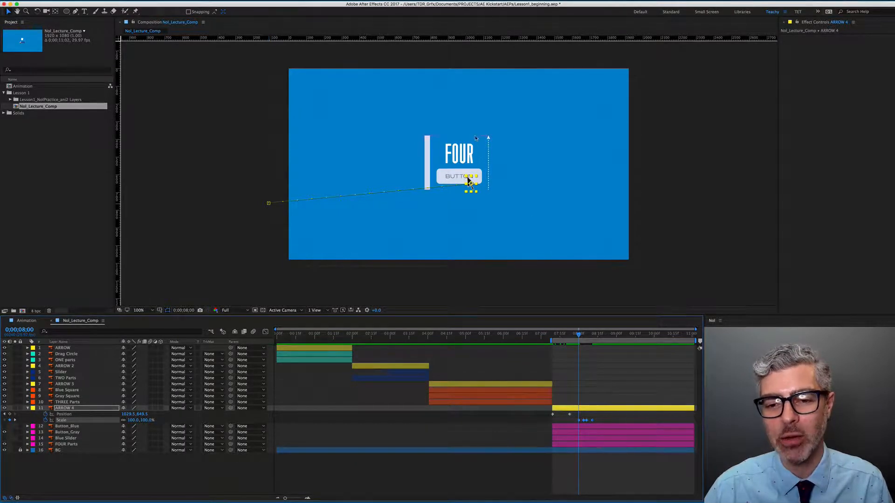
Go to 0;00;08;07, just after the arrow's smallest scale, and turn on the Button_Blue layer's visibility
{"action": "scroll", "coordinate": [470, 181], "scroll_direction": "up", "scroll_amount": 1}
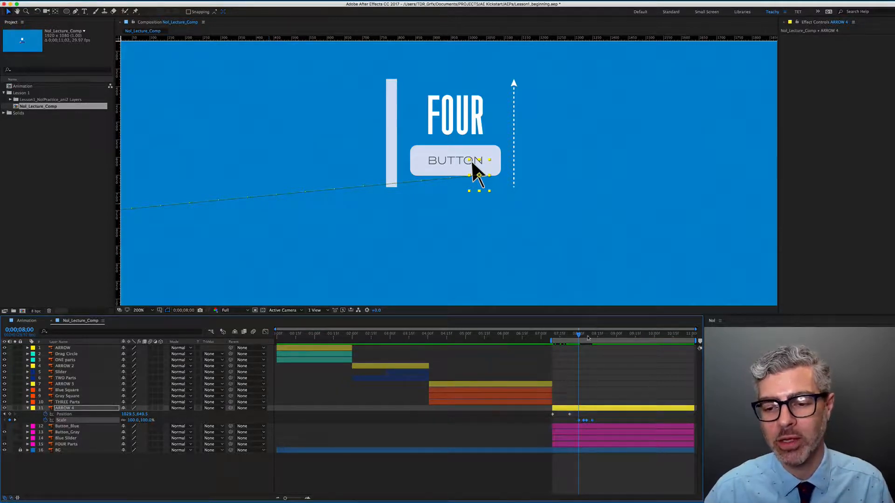
{"action": "left_click_drag", "start_coordinate": [582, 335], "coordinate": [599, 336]}
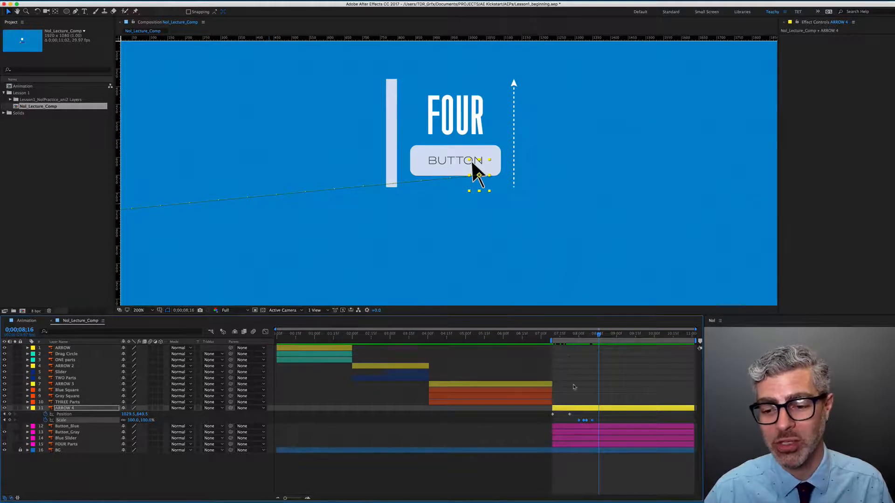
{"action": "left_click", "coordinate": [586, 334], "text": "shift"}
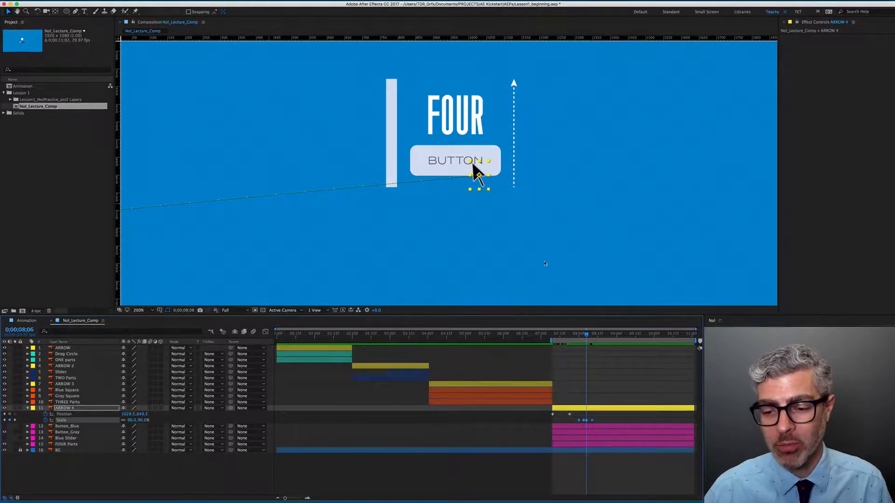
{"action": "key", "text": "space"}
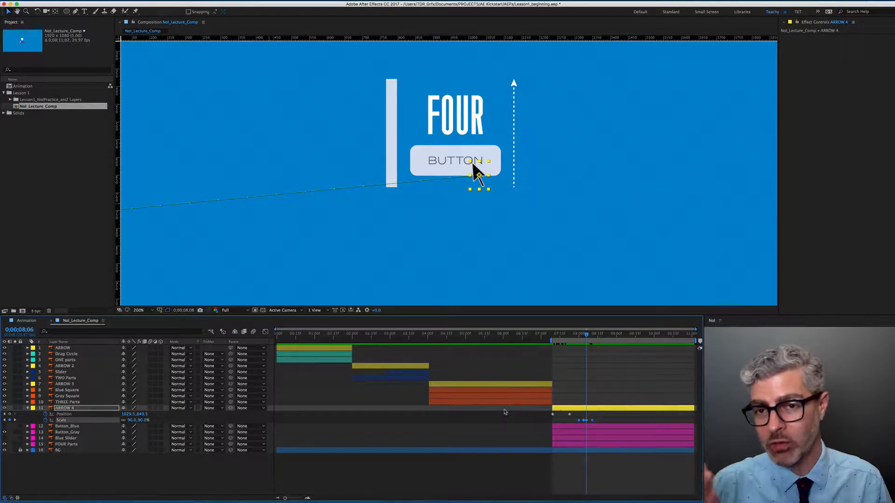
{"action": "key", "text": "Page_Down"}
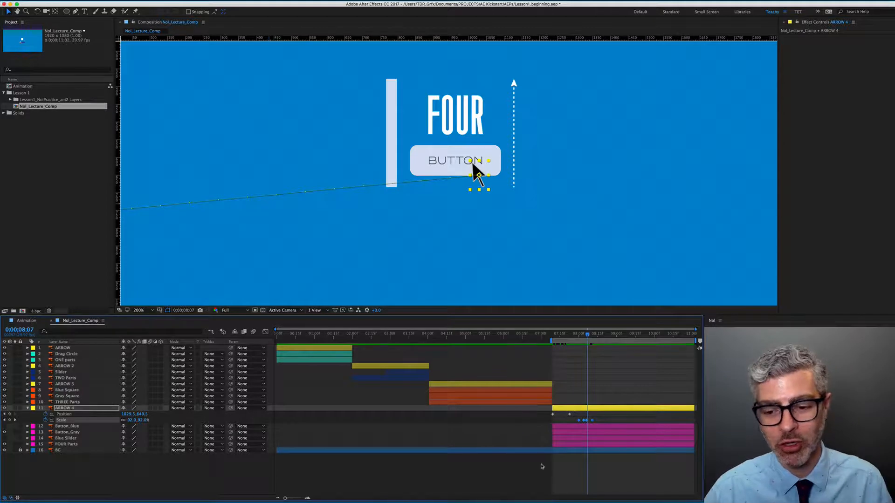
{"action": "left_click", "coordinate": [69, 427]}
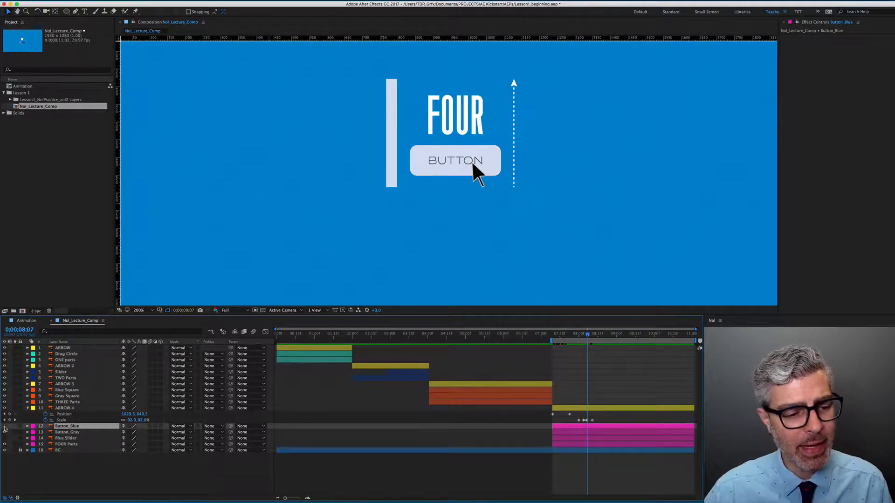
{"action": "left_click", "coordinate": [4, 427]}
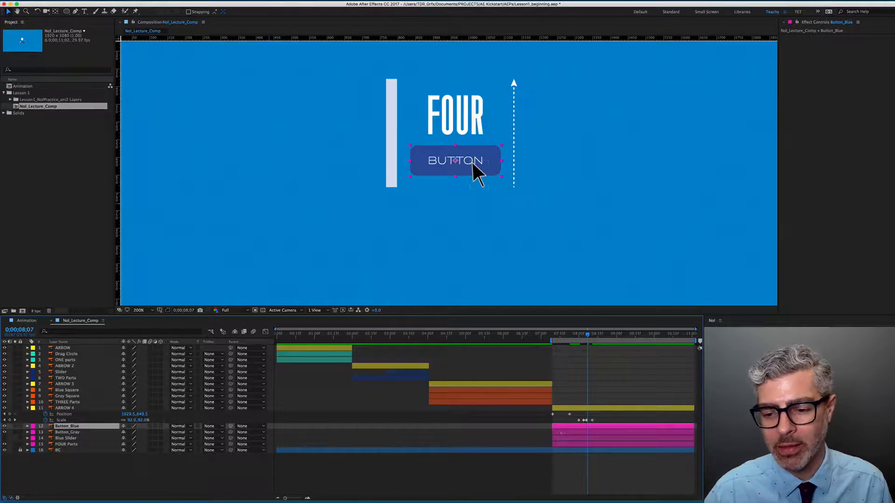
{"action": "key", "text": "alt"}
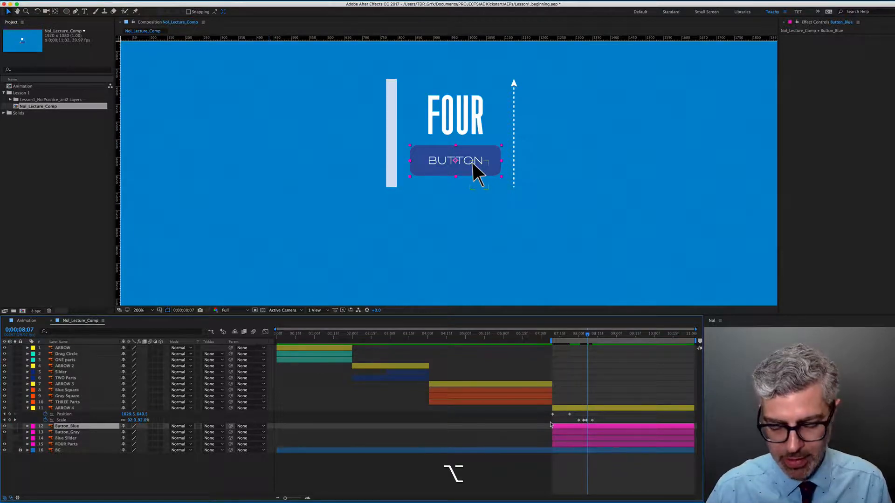
{"action": "key", "text": "alt+bracketleft"}
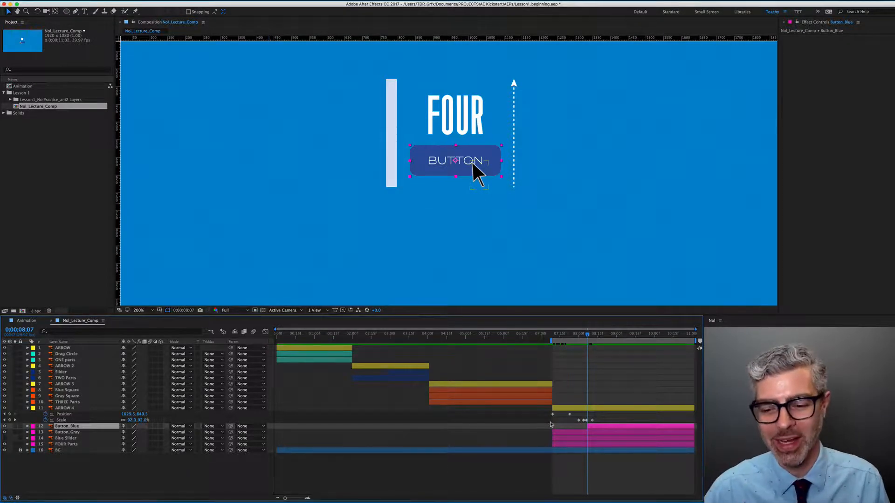
{"action": "key", "text": "super+z"}
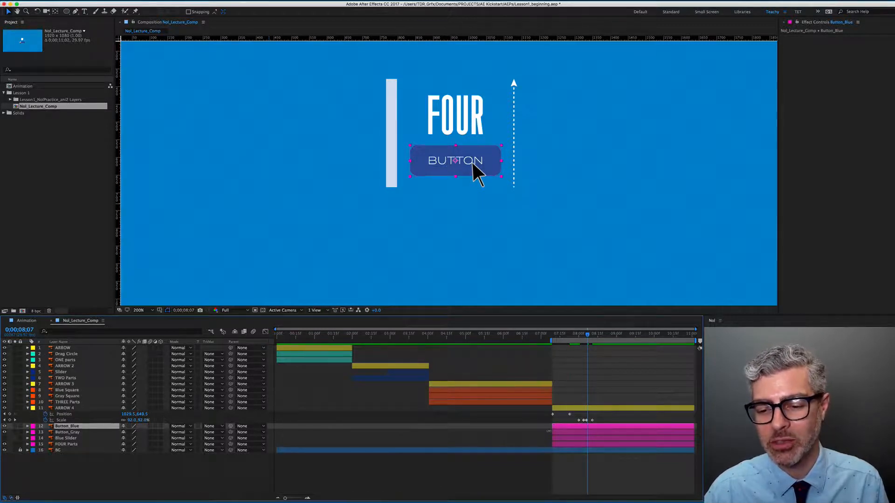
Trim the start of the Button_Blue layer to 0;00;08;07 and preview section FOUR's button click
{"action": "left_click_drag", "start_coordinate": [552, 427], "coordinate": [588, 429]}
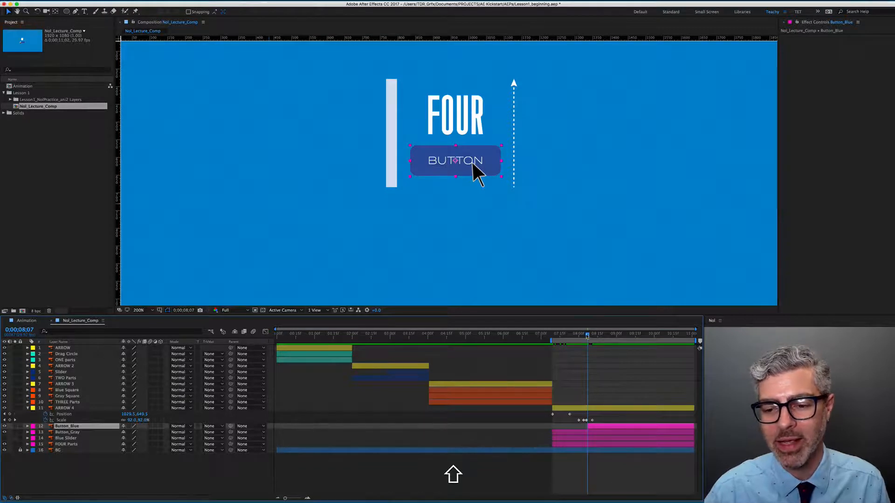
{"action": "left_click_drag", "start_coordinate": [587, 334], "coordinate": [579, 334]}
{"action": "key", "text": "0"}
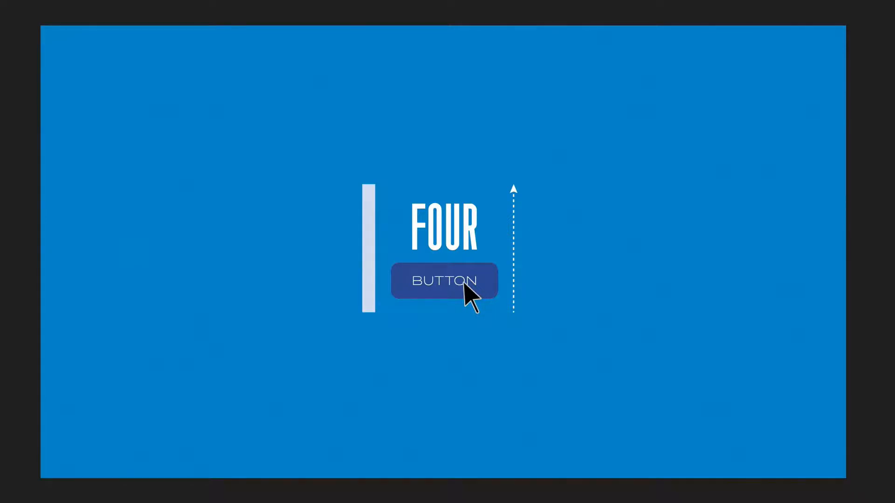
{"action": "key", "text": "space"}
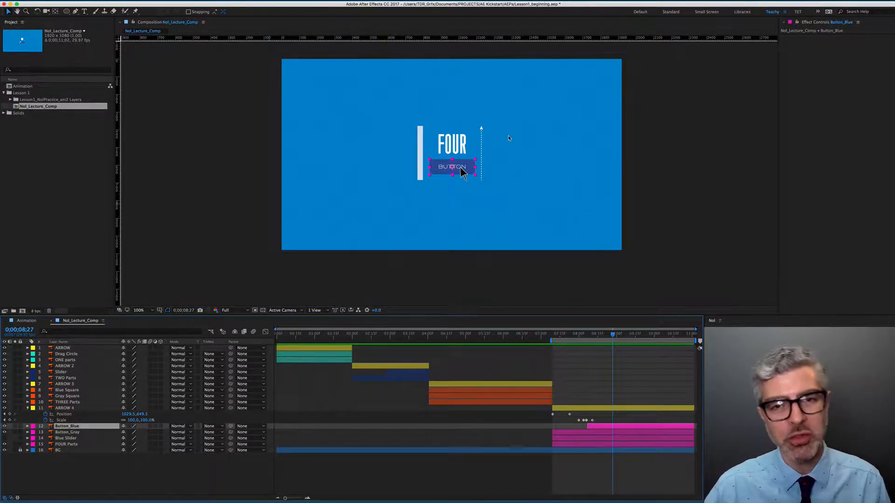
Compare frames around 0;00;08;07 and at 0;00;08;01 to examine how Button_Blue takes over from the Button_Gray layer
{"action": "left_click_drag", "start_coordinate": [463, 173], "coordinate": [470, 201]}
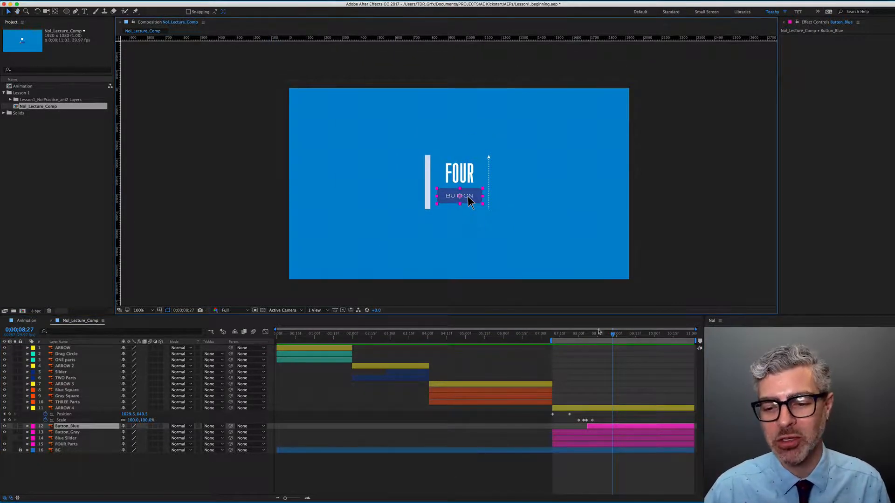
{"action": "left_click_drag", "start_coordinate": [600, 329], "coordinate": [587, 333]}
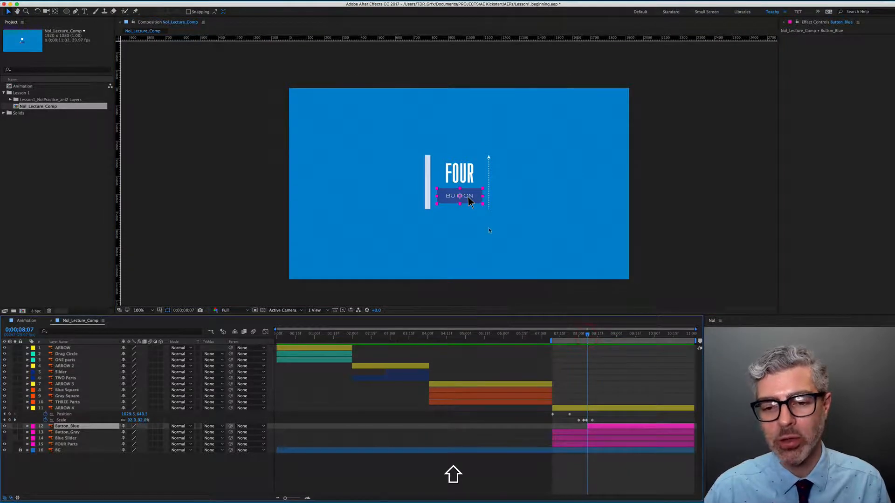
{"action": "key", "text": "Page_Up"}
{"action": "key", "text": "Page_Down"}
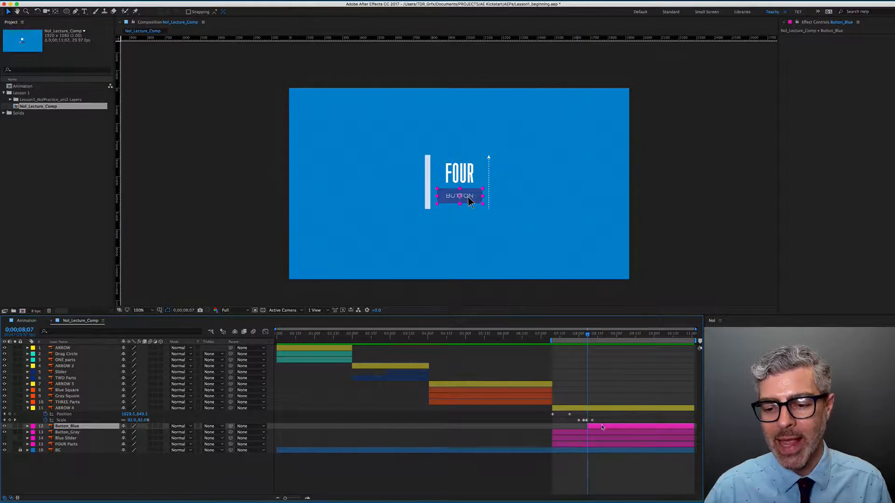
{"action": "scroll", "coordinate": [603, 427], "scroll_direction": "up", "scroll_amount": 4, "text": "alt"}
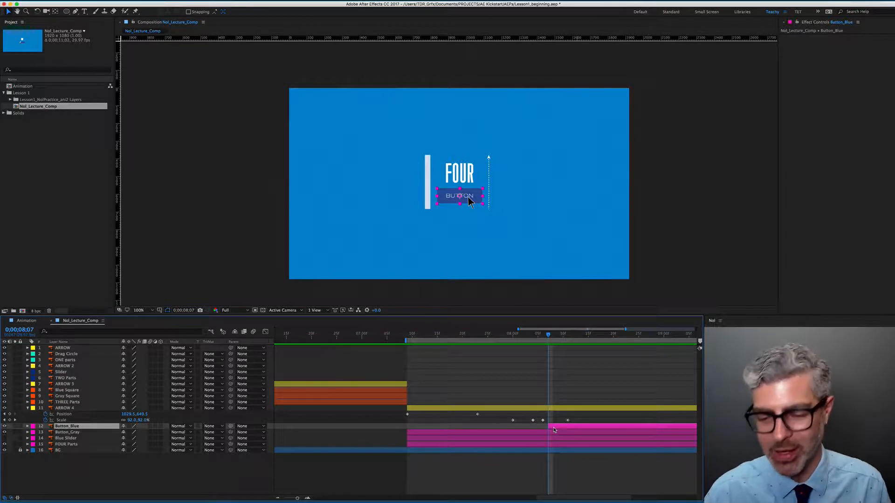
{"action": "left_click", "coordinate": [533, 432]}
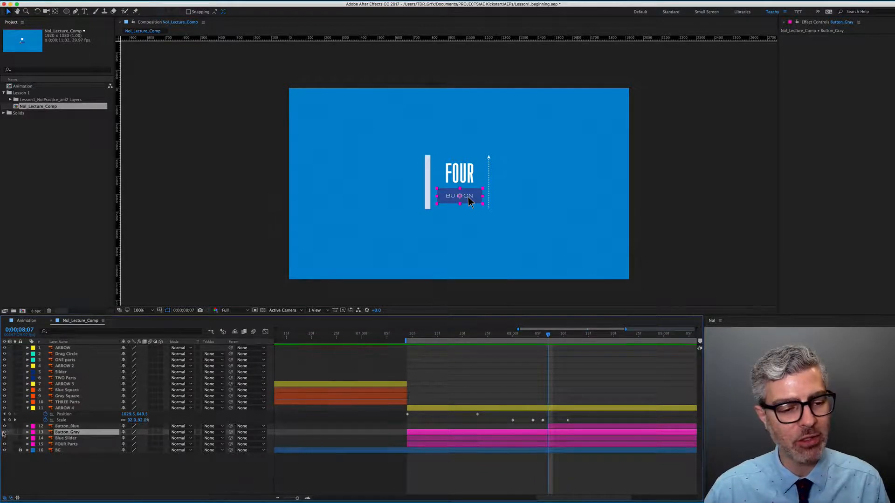
{"action": "left_click", "coordinate": [520, 336]}
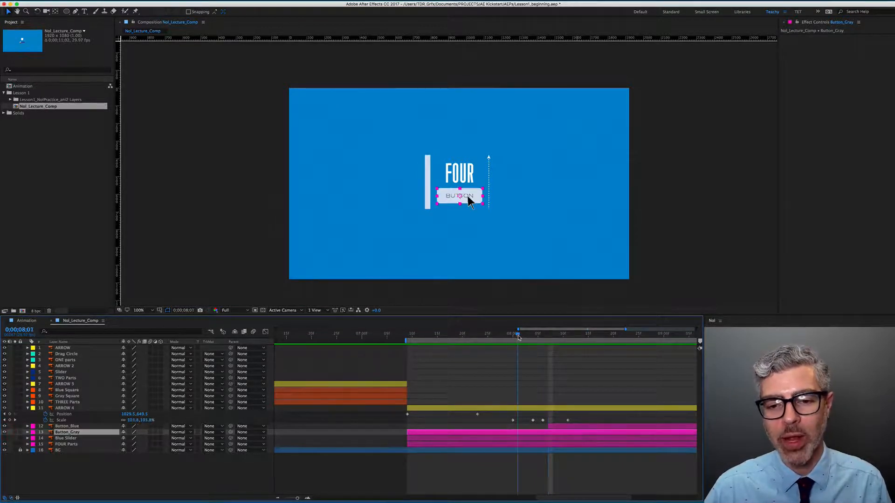
Trim the end of the Button_Gray layer to 0;00;08;07, exactly where the Button_Blue layer starts
{"action": "left_click", "coordinate": [555, 427]}
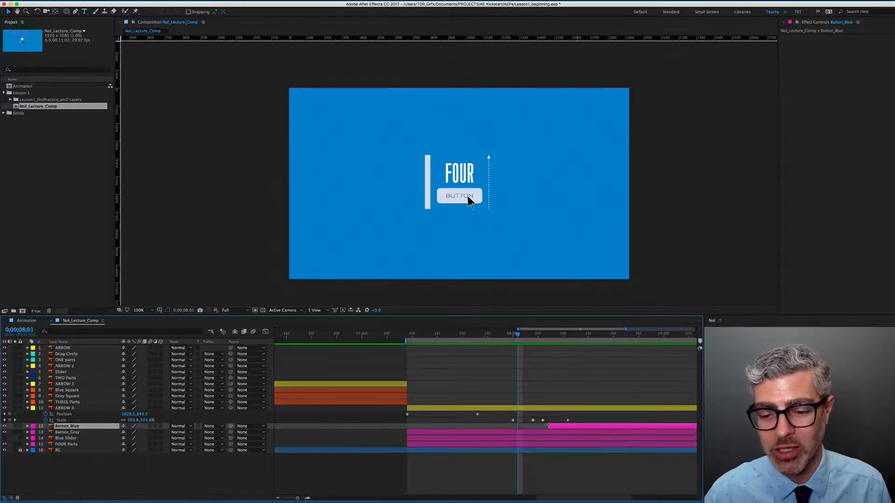
{"action": "left_click", "coordinate": [550, 337], "text": "shift"}
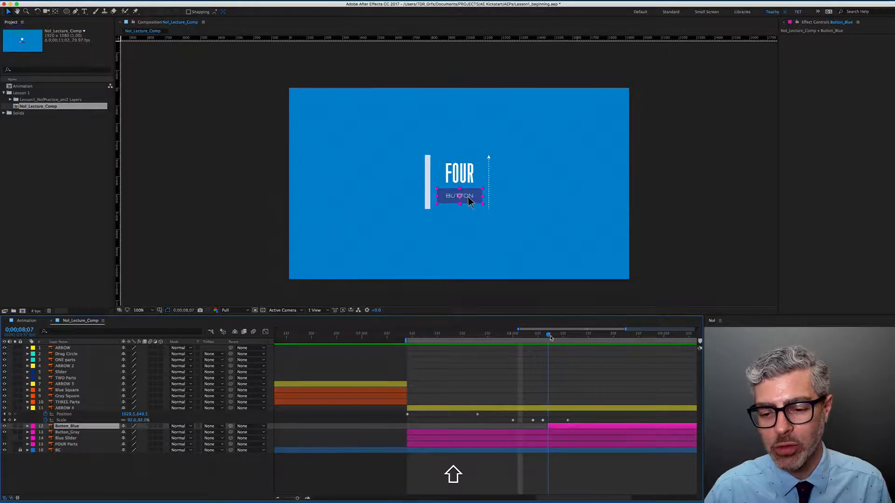
{"action": "left_click", "coordinate": [555, 434]}
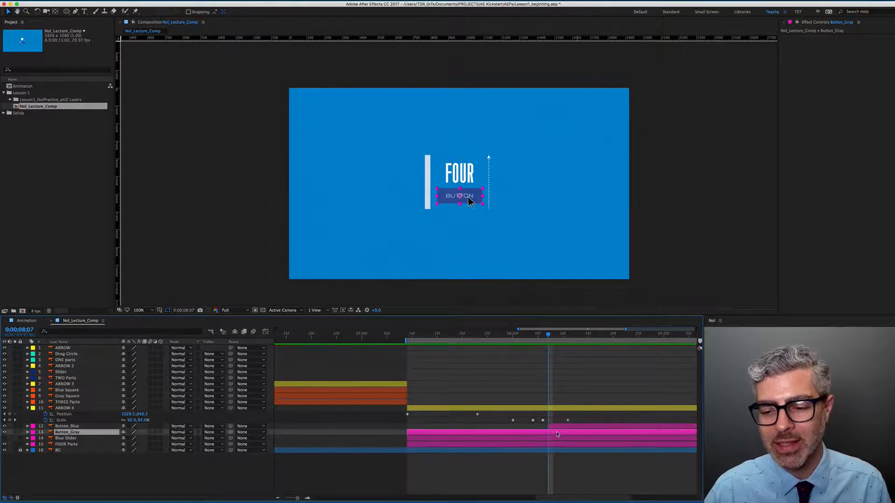
{"action": "scroll", "coordinate": [567, 436], "scroll_direction": "down", "scroll_amount": 2, "text": "alt"}
{"action": "scroll", "coordinate": [643, 428], "scroll_direction": "right", "scroll_amount": 3}
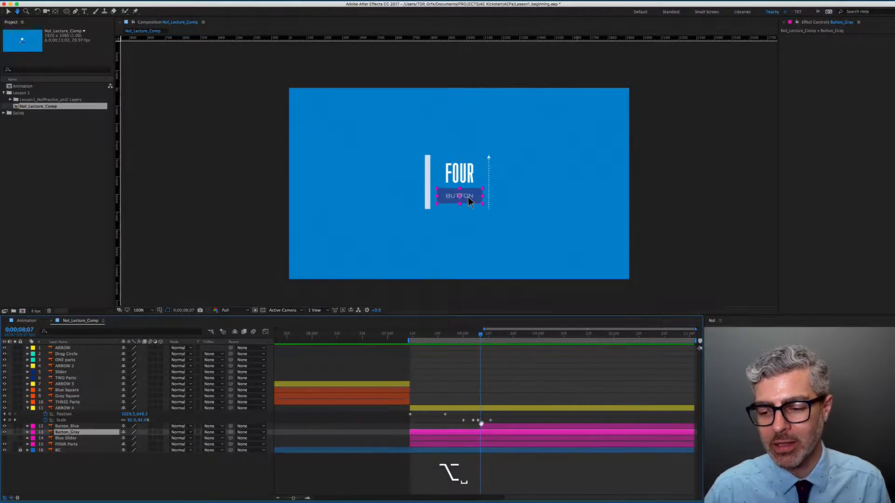
{"action": "left_click_drag", "start_coordinate": [694, 432], "coordinate": [484, 437]}
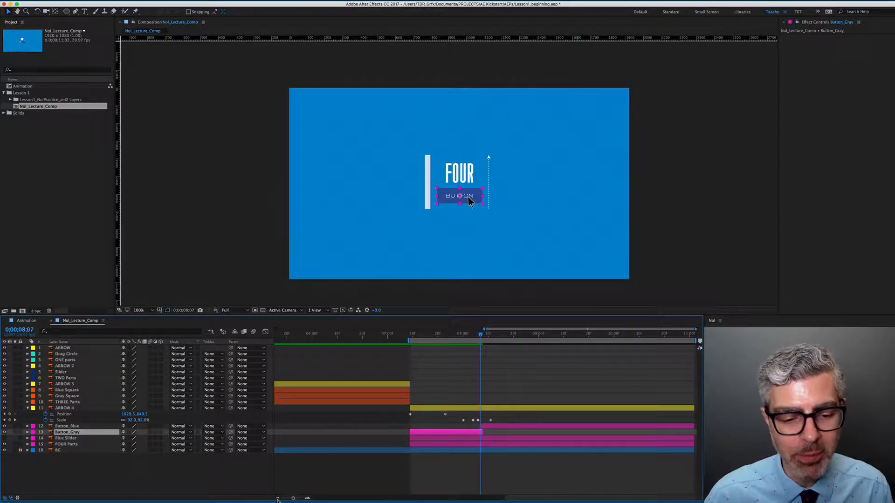
{"action": "left_click_drag", "start_coordinate": [293, 499], "coordinate": [301, 499]}
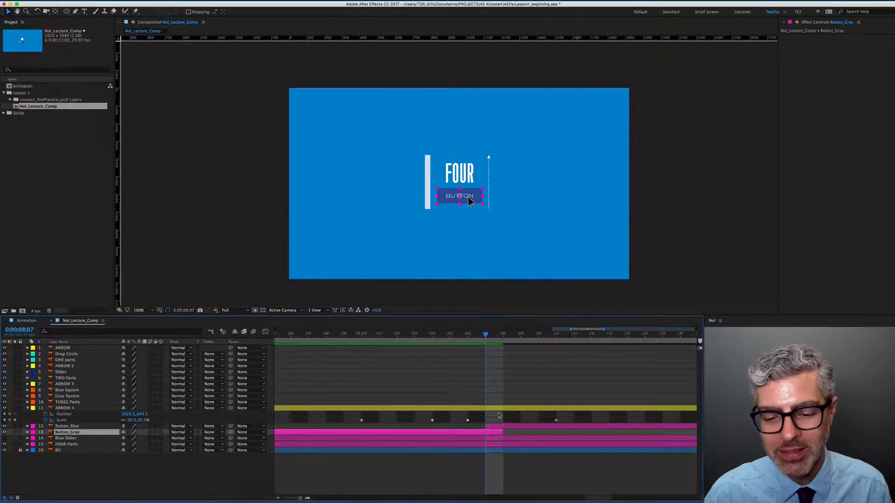
{"action": "left_click_drag", "start_coordinate": [502, 432], "coordinate": [485, 432]}
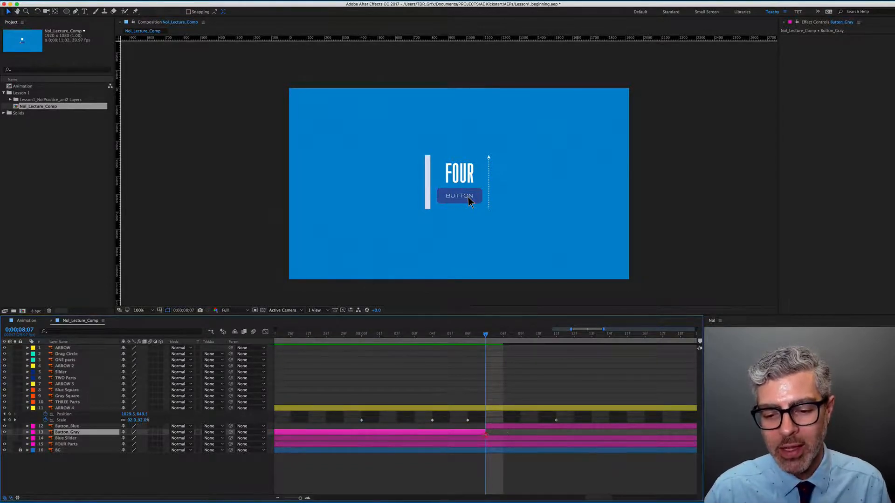
Compare the frames at 0;00;08;06 and 0;00;08;07 to examine the switch from Button_Gray to Button_Blue
{"action": "mouse_move", "coordinate": [485, 334]}
{"action": "left_mouse_down"}
{"action": "mouse_move", "coordinate": [468, 334]}
{"action": "mouse_move", "coordinate": [487, 334]}
{"action": "left_mouse_up"}
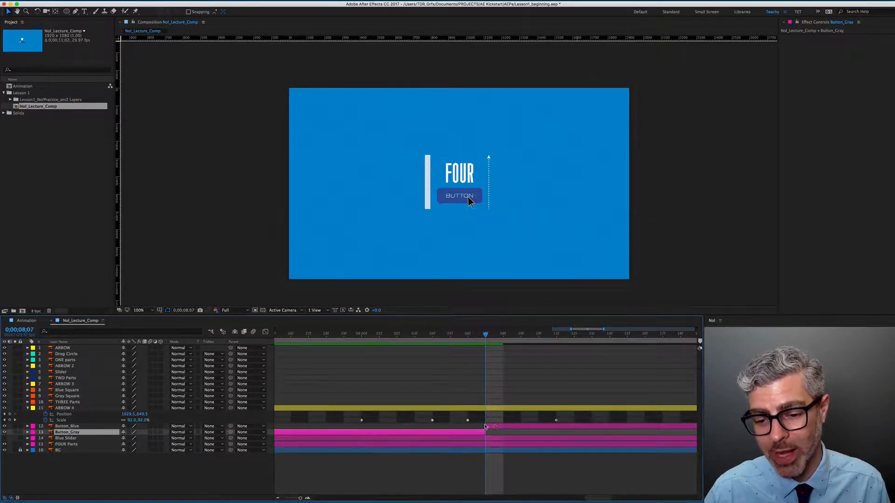
{"action": "left_click_drag", "start_coordinate": [292, 499], "coordinate": [285, 498]}
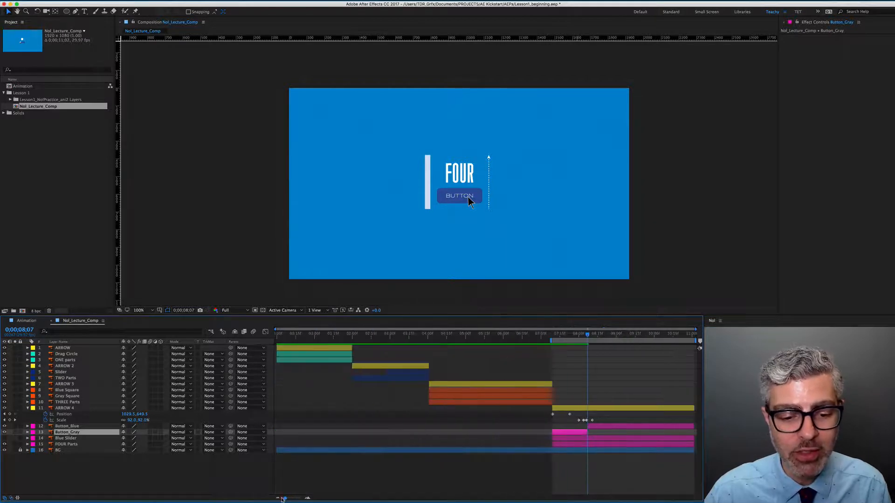
{"action": "scroll", "coordinate": [588, 440], "scroll_direction": "up", "scroll_amount": 5}
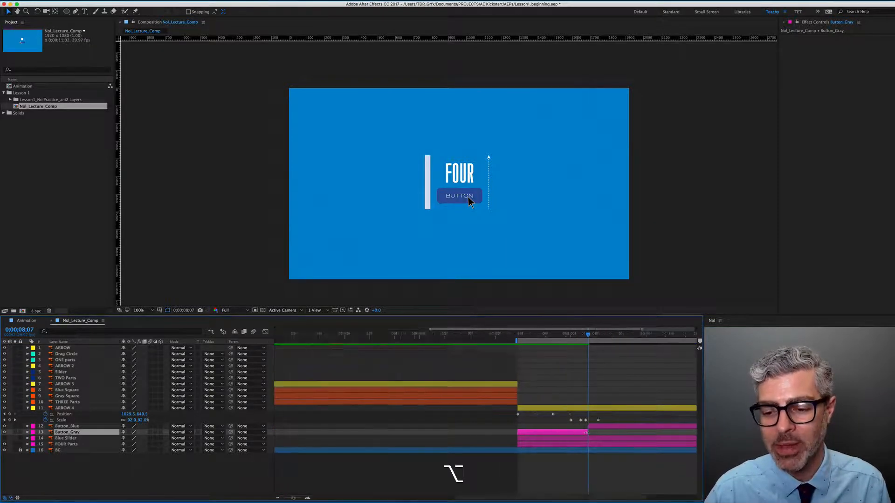
{"action": "left_click", "coordinate": [613, 426]}
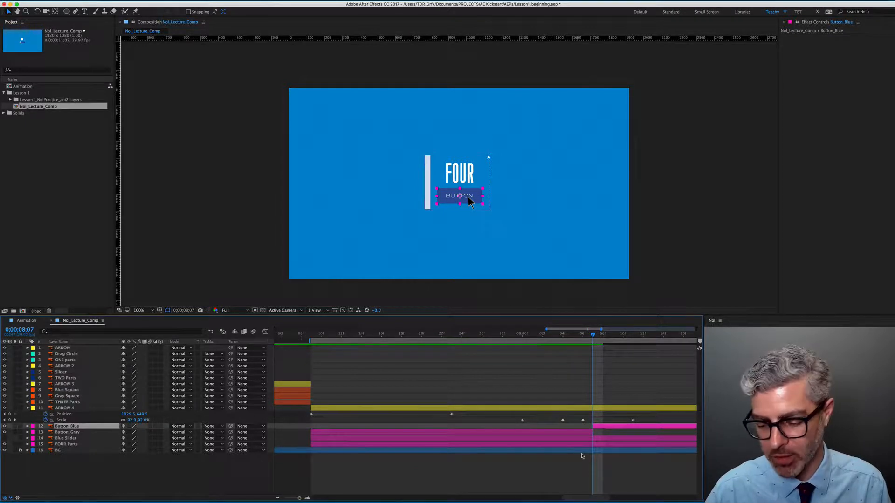
{"action": "key", "text": "Page_Up"}
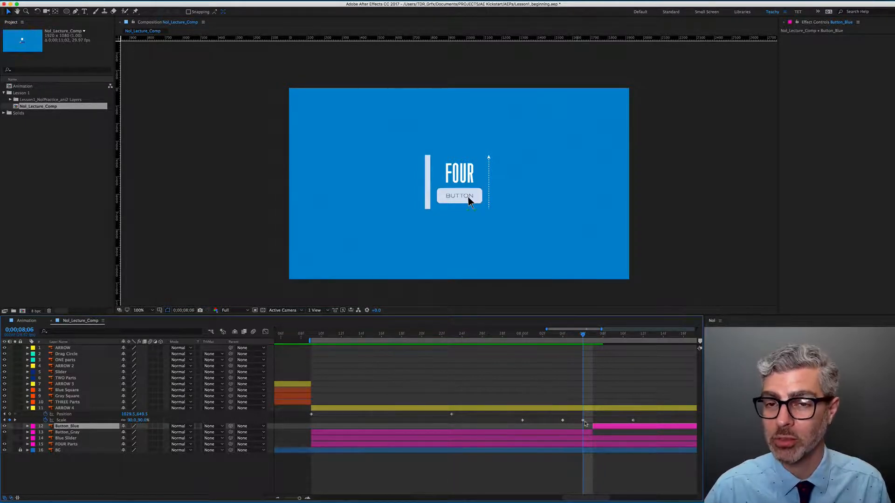
{"action": "scroll", "coordinate": [438, 401], "scroll_direction": "down", "scroll_amount": 5}
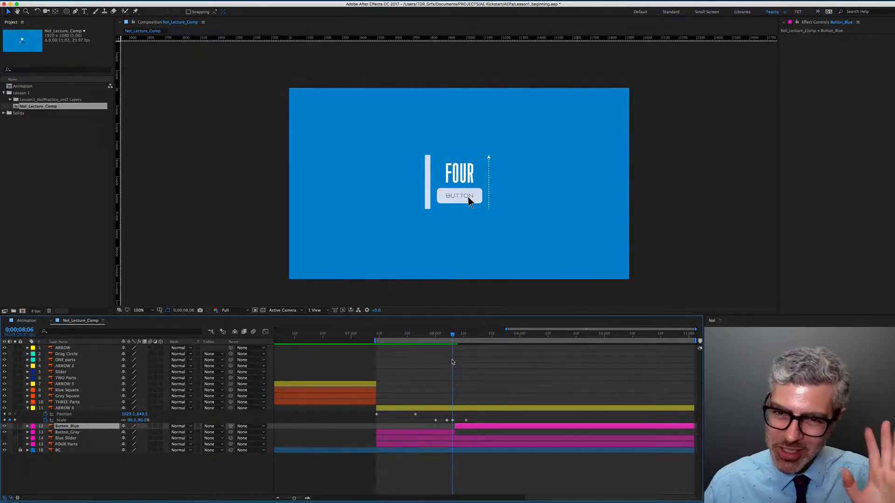
{"action": "key", "text": "Page_Down"}
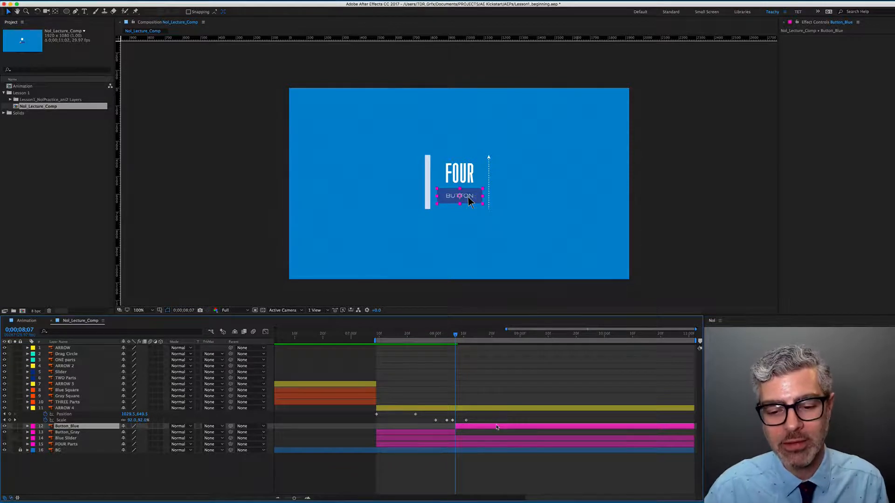
Animate the Button_Blue layer's Scale from 90% at its start, 0;00;08;07, to 100% at 0;00;08;11 and preview it
{"action": "key", "text": "s"}
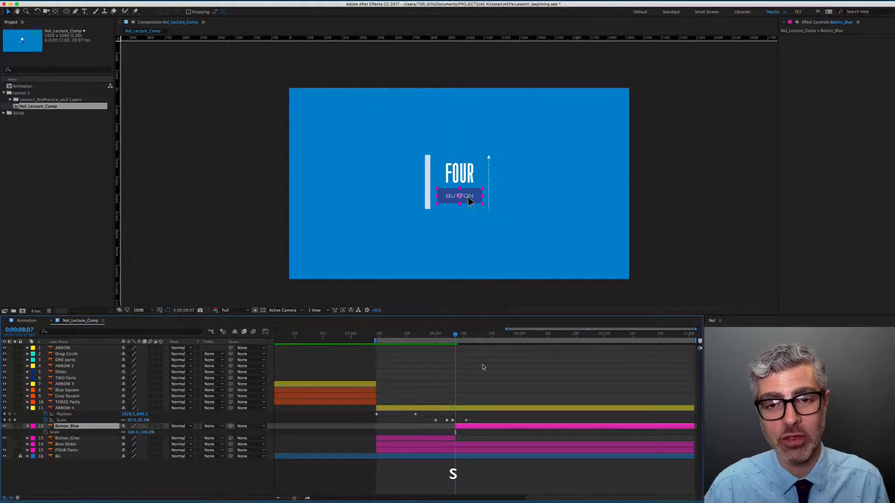
{"action": "left_click_drag", "start_coordinate": [459, 336], "coordinate": [466, 336]}
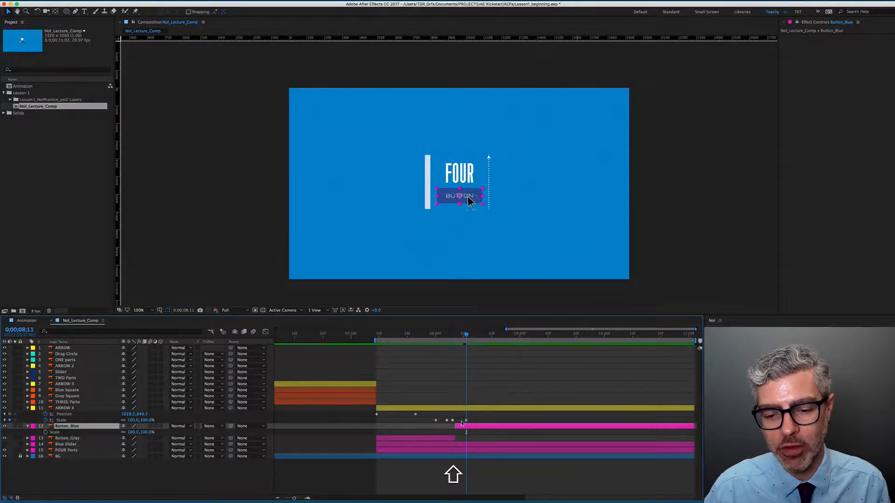
{"action": "left_click", "coordinate": [44, 433]}
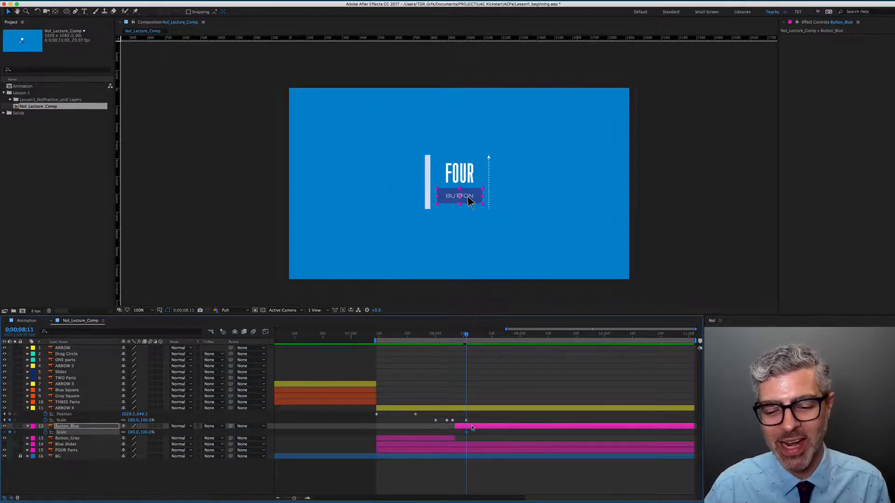
{"action": "key", "text": "i"}
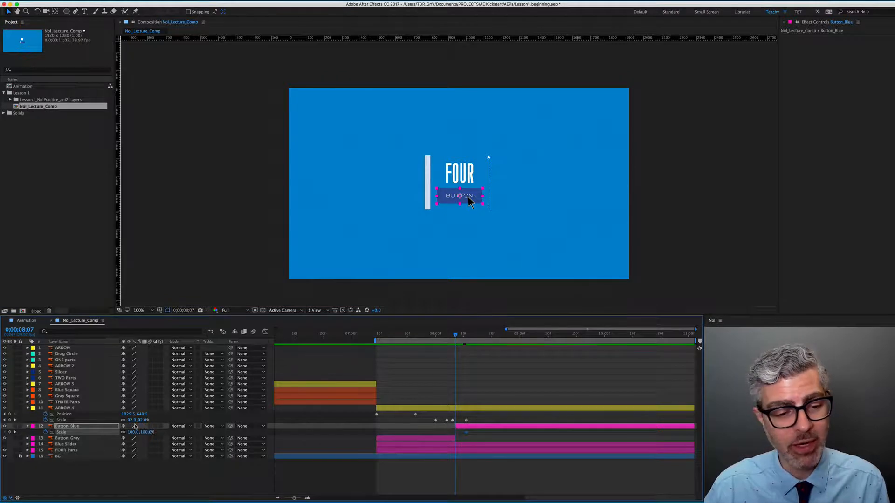
{"action": "left_click", "coordinate": [134, 433]}
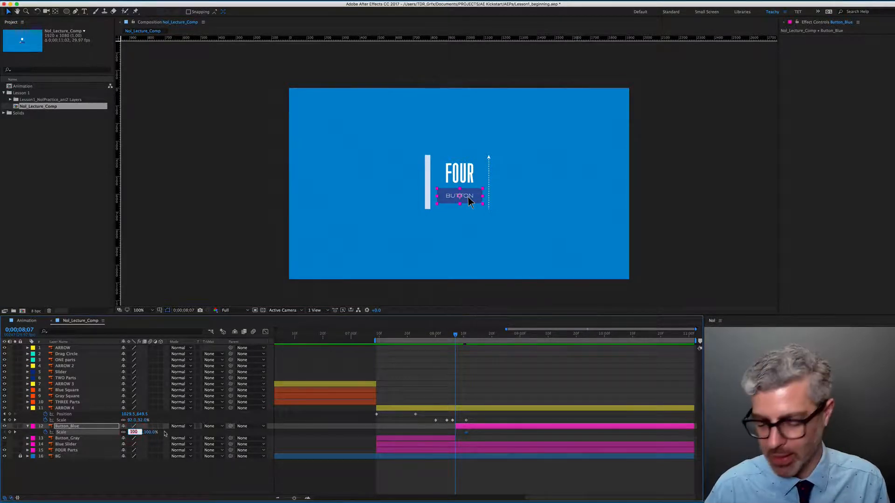
{"action": "type", "text": "90"}
{"action": "key", "text": "Return"}
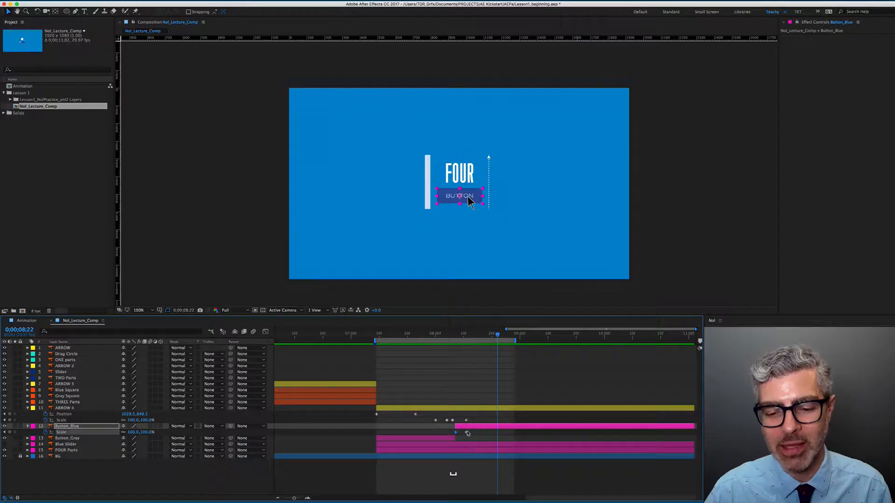
Try Button_Blue's second Scale keyframe two frames later in a preview, and return it to 0;00;08;11
{"action": "scroll", "coordinate": [465, 433], "scroll_direction": "up", "scroll_amount": 2}
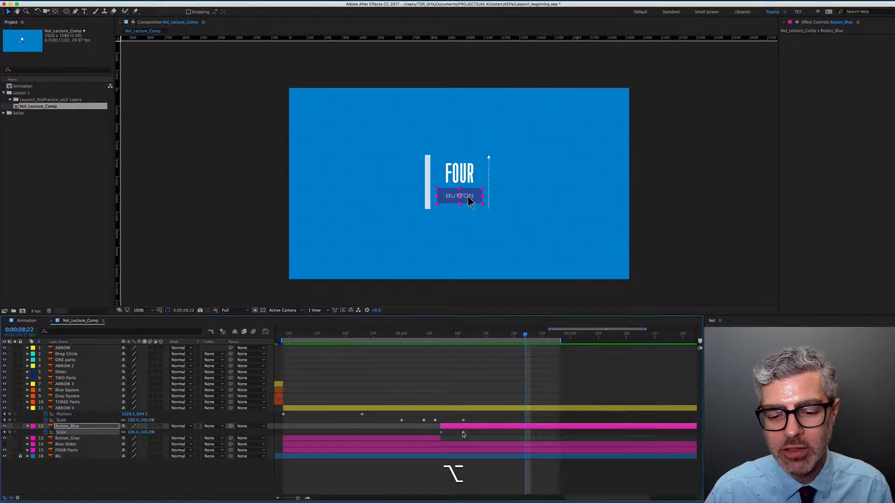
{"action": "left_click_drag", "start_coordinate": [462, 433], "coordinate": [473, 434]}
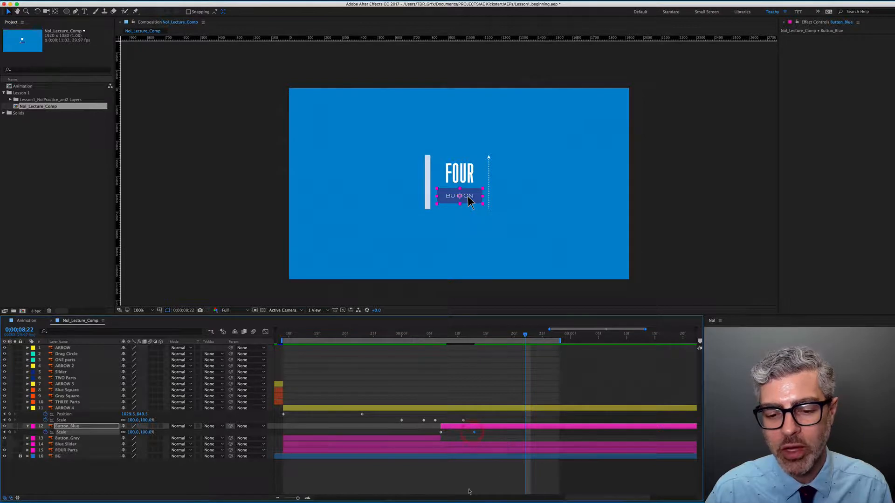
{"action": "scroll", "coordinate": [461, 445], "scroll_direction": "down", "scroll_amount": 2}
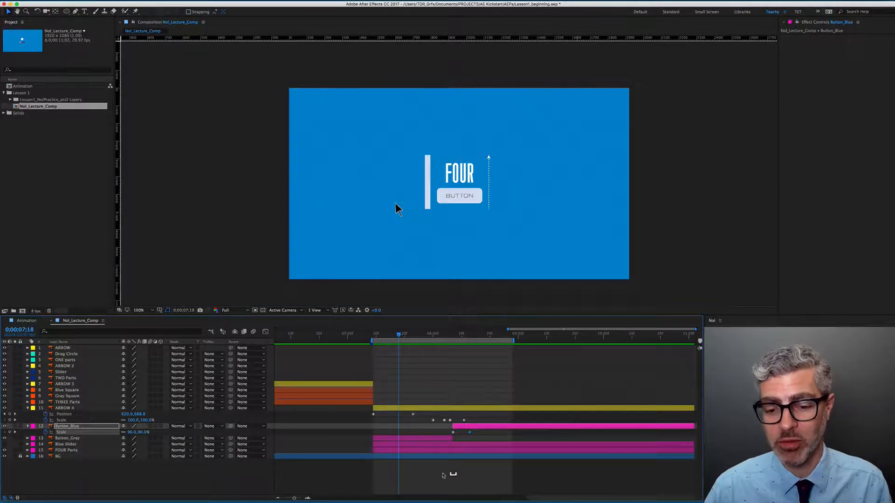
{"action": "left_click", "coordinate": [465, 434]}
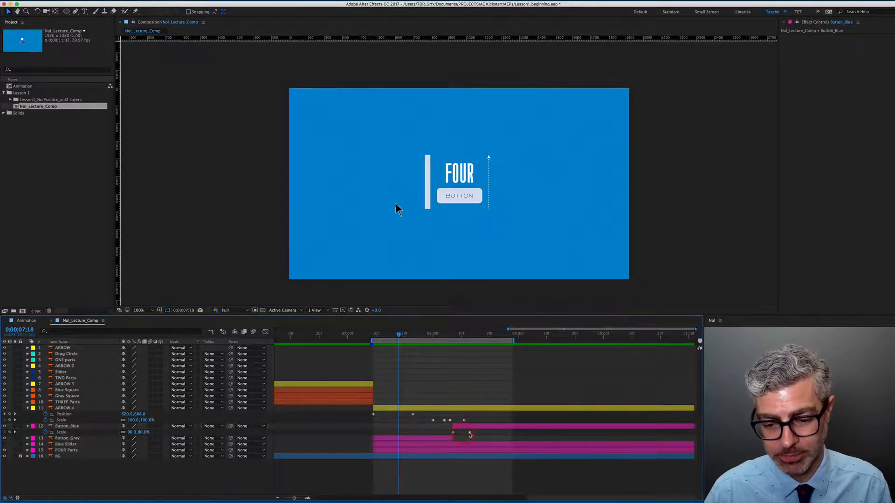
{"action": "left_click", "coordinate": [464, 433]}
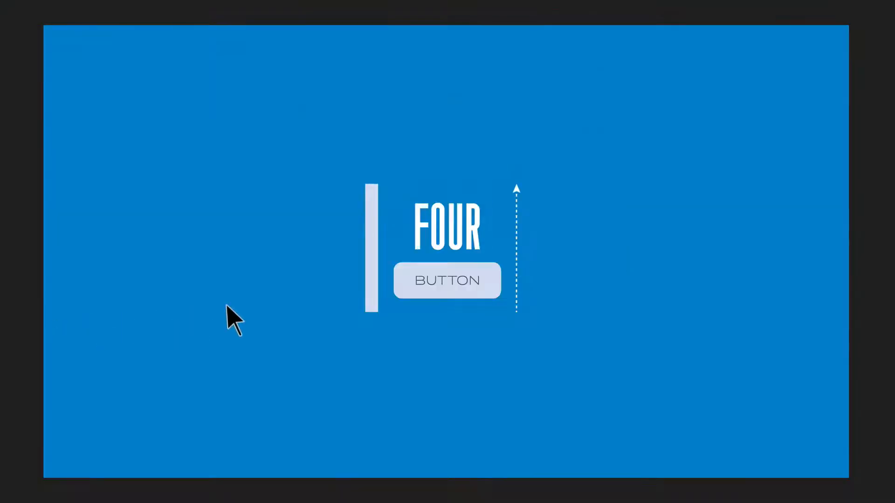
{"action": "key", "text": "space"}
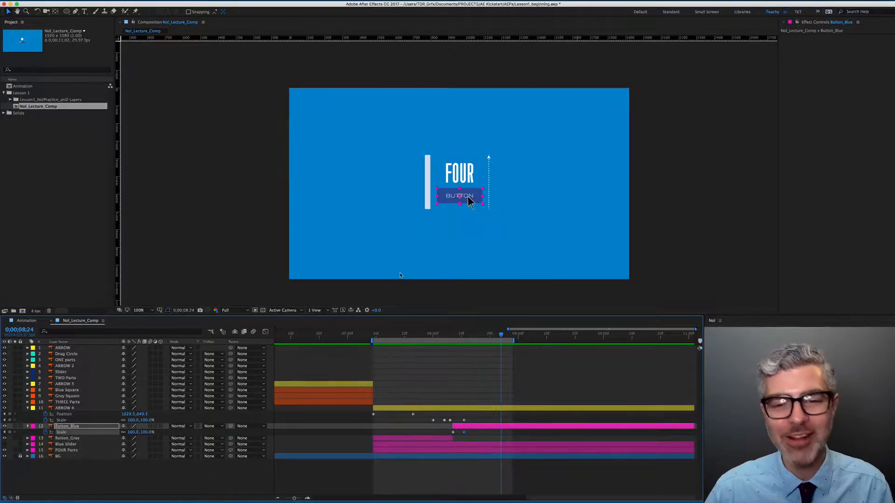
Turn on the Blue Slider layer's visibility and trim the layer's start to 0;00;08;15
{"action": "left_click", "coordinate": [66, 445]}
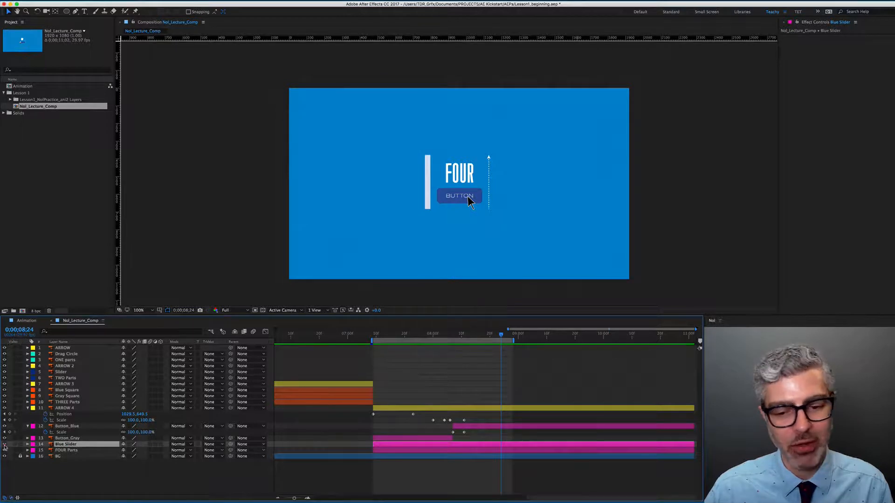
{"action": "left_click", "coordinate": [5, 445]}
{"action": "left_click_drag", "start_coordinate": [455, 335], "coordinate": [476, 335]}
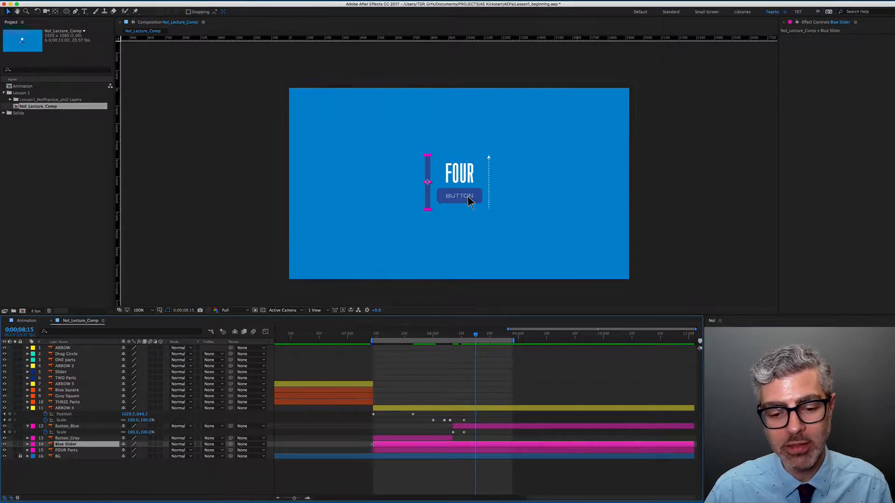
{"action": "left_click_drag", "start_coordinate": [373, 444], "coordinate": [473, 446]}
{"action": "key", "text": "super+z"}
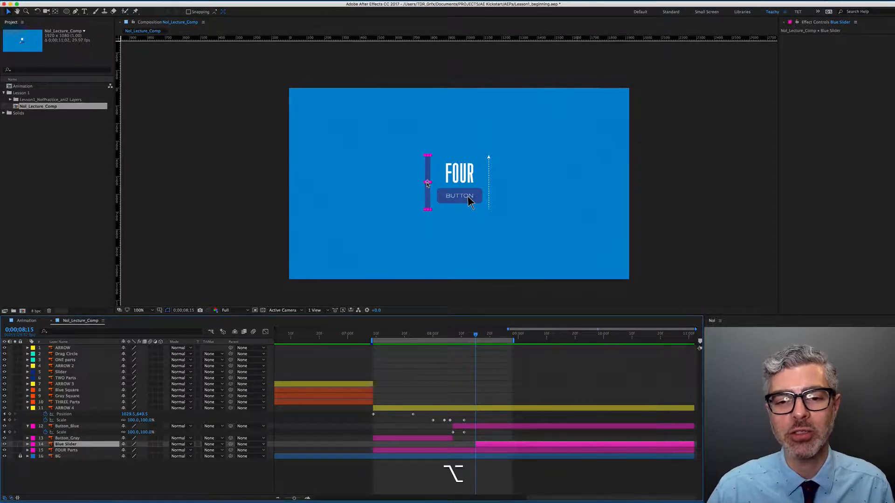
Try scaling the Blue Slider layer about its centred anchor point, and undo the scale change
{"action": "scroll", "coordinate": [427, 187], "scroll_direction": "up", "scroll_amount": 2}
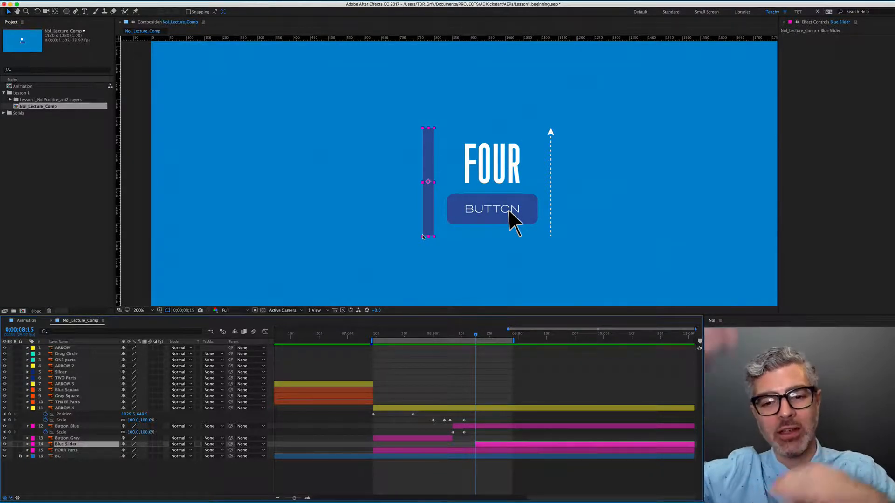
{"action": "key", "text": "s"}
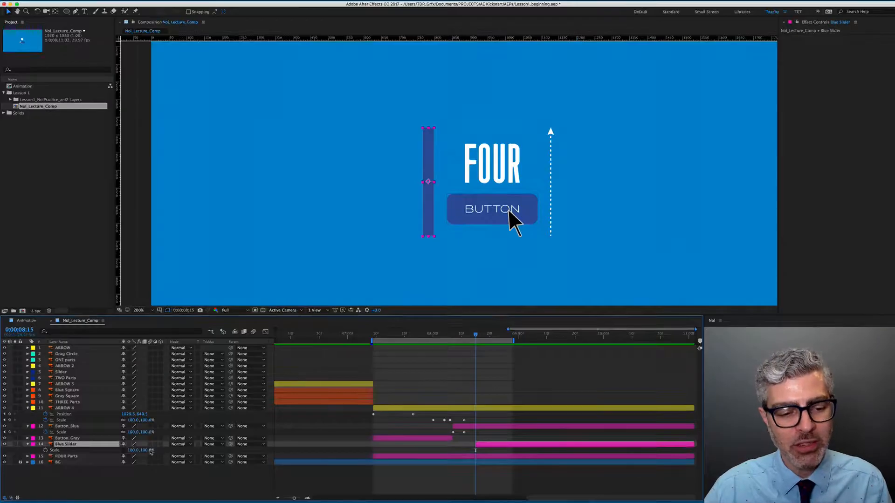
{"action": "left_click_drag", "start_coordinate": [288, 399], "coordinate": [254, 402]}
{"action": "mouse_move", "coordinate": [129, 452]}
{"action": "left_mouse_down"}
{"action": "mouse_move", "coordinate": [120, 451]}
{"action": "mouse_move", "coordinate": [136, 450]}
{"action": "mouse_move", "coordinate": [119, 450]}
{"action": "mouse_move", "coordinate": [150, 446]}
{"action": "mouse_move", "coordinate": [133, 448]}
{"action": "left_mouse_up"}
{"action": "key", "text": "super+z"}
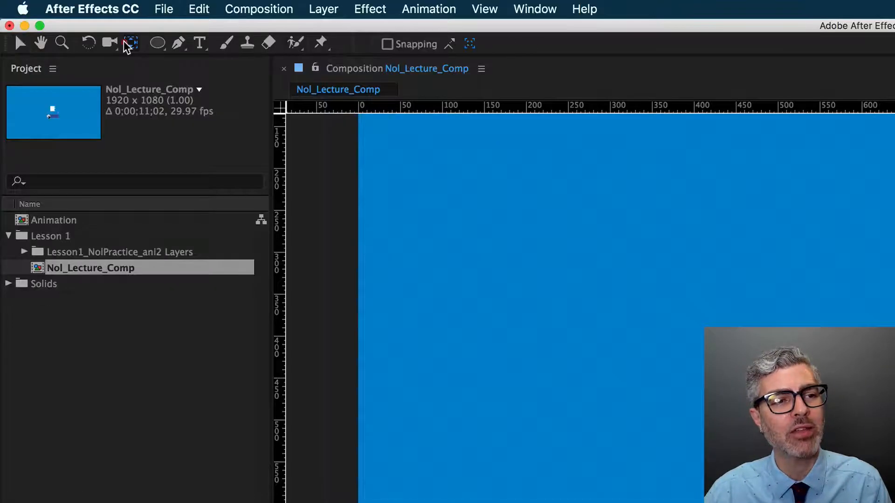
Move the Blue Slider layer's anchor point to the middle of its bottom edge with the Pan Behind tool
{"action": "left_click", "coordinate": [55, 11]}
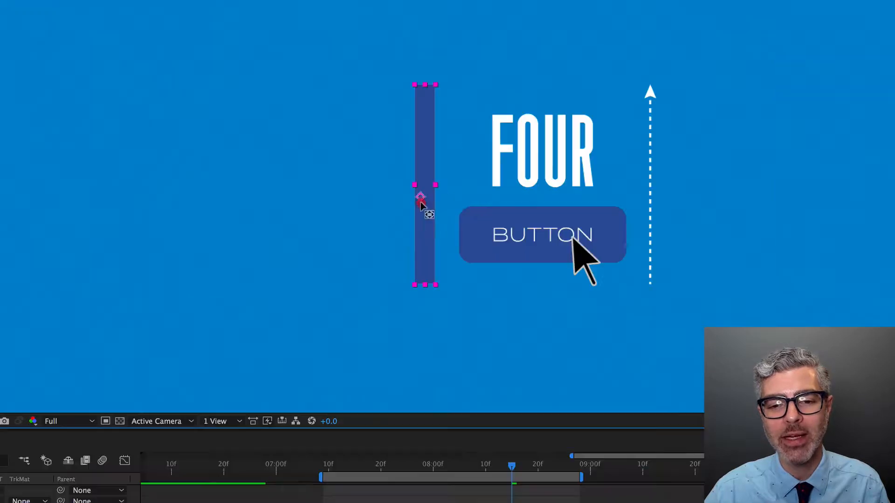
{"action": "left_click_drag", "start_coordinate": [427, 183], "coordinate": [428, 214]}
{"action": "left_click_drag", "start_coordinate": [425, 245], "coordinate": [423, 287]}
{"action": "scroll", "coordinate": [423, 289], "scroll_direction": "up", "scroll_amount": 5}
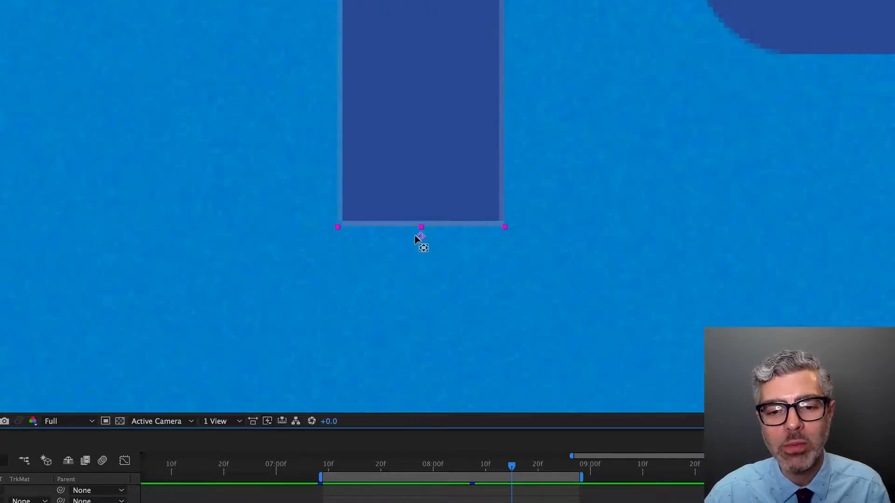
{"action": "scroll", "coordinate": [419, 228], "scroll_direction": "up", "scroll_amount": 2}
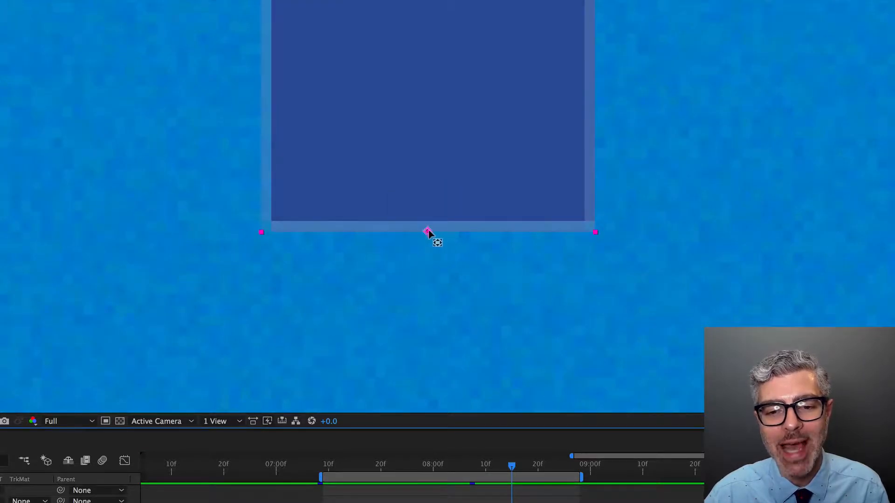
Set the Blue Slider layer's vertical scale to 0% and add a Scale keyframe at 0;00;08;15
{"action": "scroll", "coordinate": [434, 232], "scroll_direction": "down", "scroll_amount": 2}
{"action": "scroll", "coordinate": [434, 232], "scroll_direction": "down", "scroll_amount": 3}
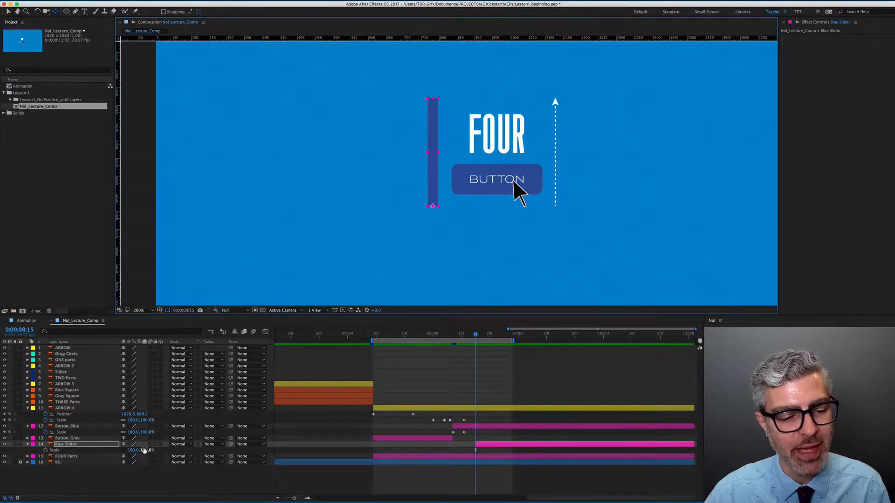
{"action": "left_click_drag", "start_coordinate": [146, 451], "coordinate": [122, 451]}
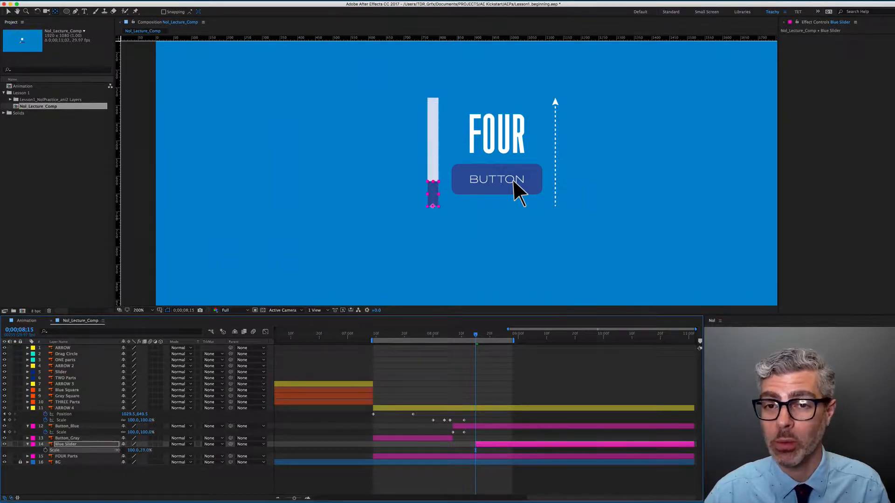
{"action": "left_click", "coordinate": [146, 450]}
{"action": "type", "text": "0"}
{"action": "key", "text": "Return"}
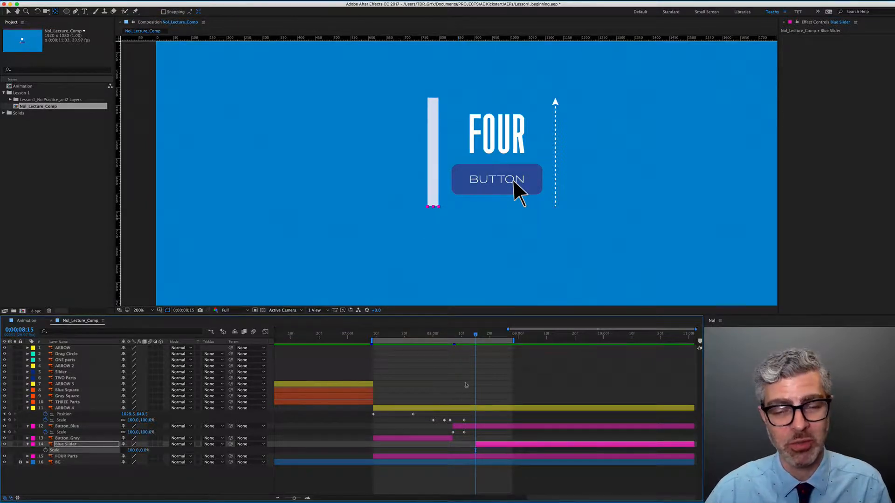
{"action": "left_click", "coordinate": [482, 444]}
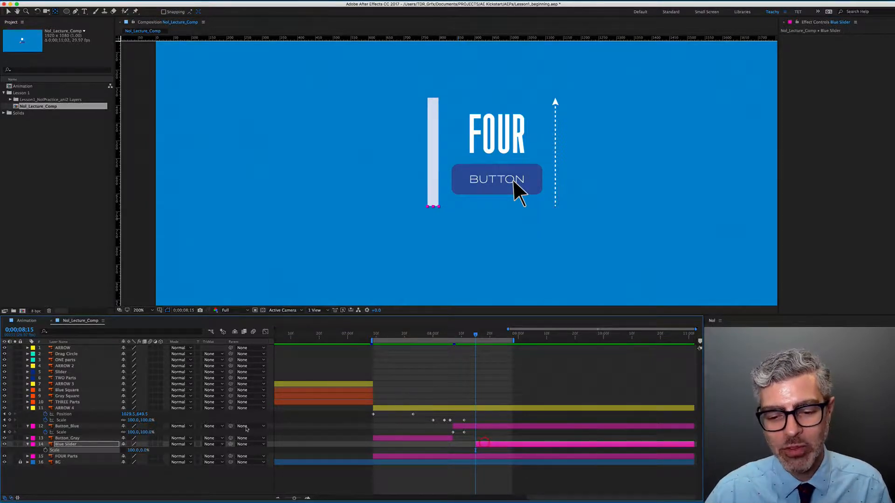
{"action": "left_click", "coordinate": [45, 451]}
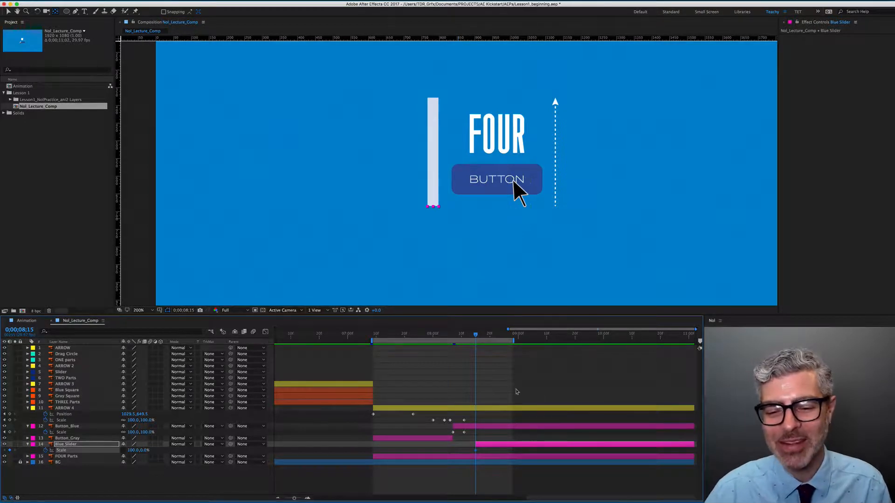
Keyframe the Blue Slider layer's vertical scale at 100% at 0;00;10;08
{"action": "scroll", "coordinate": [514, 396], "scroll_direction": "down", "scroll_amount": 5}
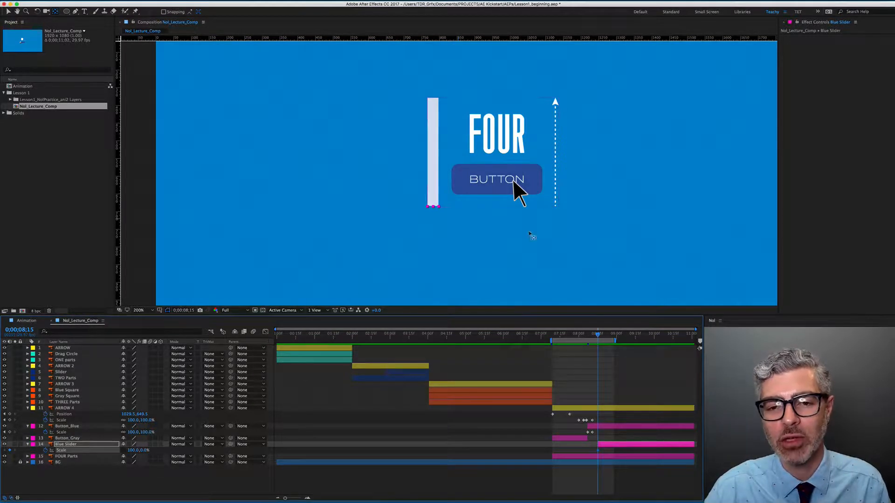
{"action": "left_click_drag", "start_coordinate": [633, 339], "coordinate": [665, 341]}
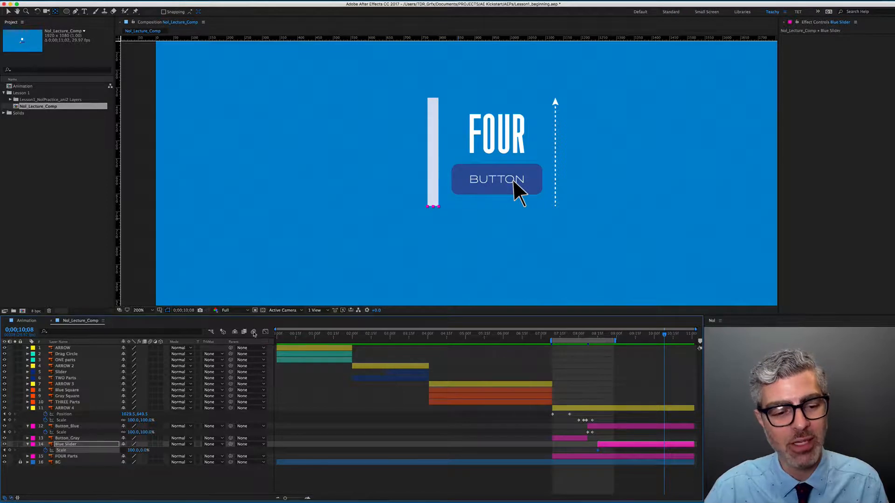
{"action": "left_click", "coordinate": [143, 450]}
{"action": "type", "text": "100"}
{"action": "key", "text": "Return"}
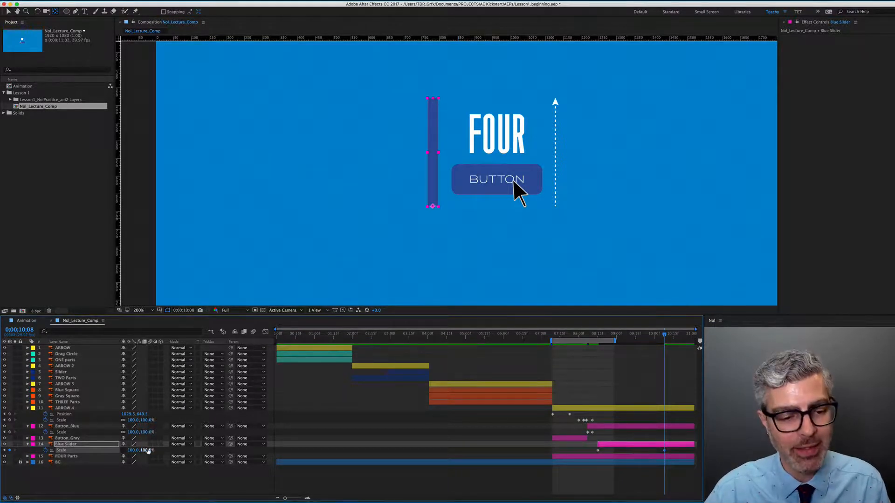
Try varying the Blue Slider layer's vertical scale at 0;00;10;08, and undo the scale changes
{"action": "left_click_drag", "start_coordinate": [149, 451], "coordinate": [145, 450]}
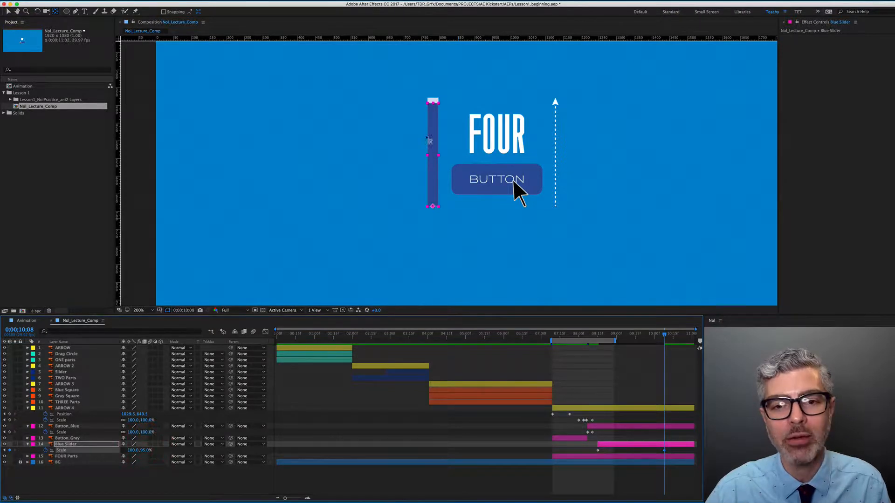
{"action": "key", "text": "super+z"}
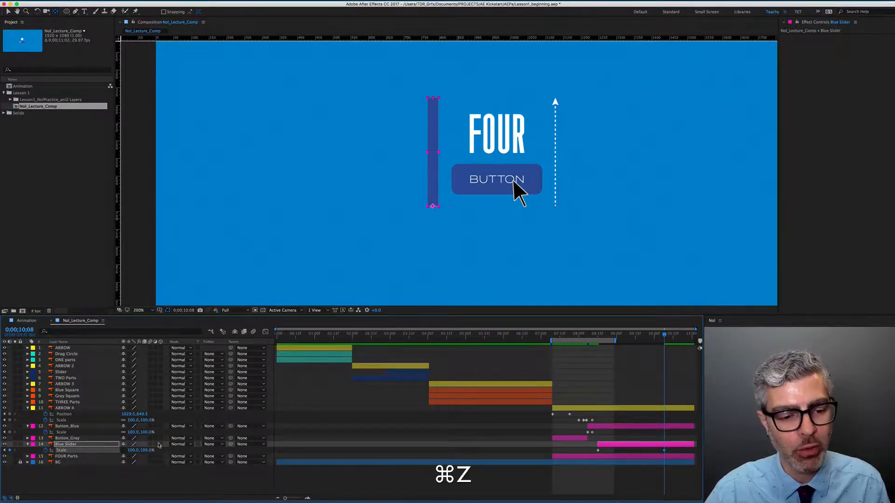
{"action": "left_click_drag", "start_coordinate": [147, 450], "coordinate": [153, 450]}
{"action": "key", "text": "super+z"}
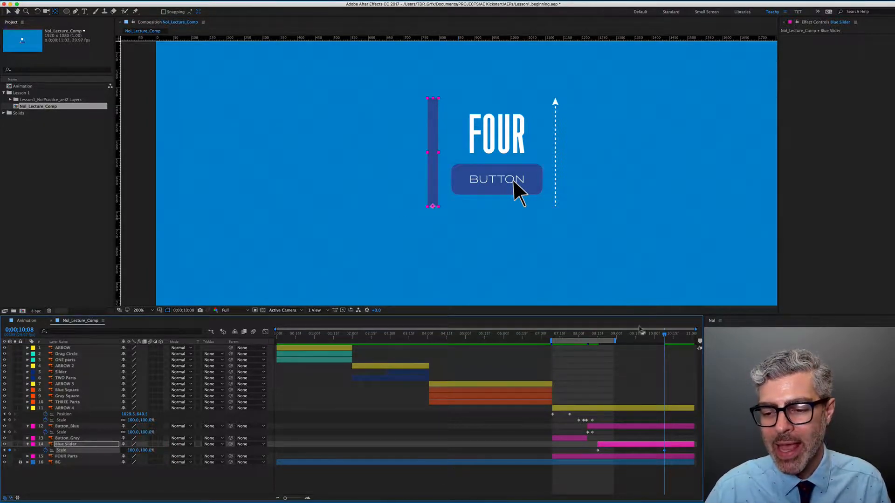
Copy ARROW 4's second Position keyframe to 0;00;10;12 so the arrow holds on the button
{"action": "left_click_drag", "start_coordinate": [665, 335], "coordinate": [670, 336]}
{"action": "left_click", "coordinate": [570, 415]}
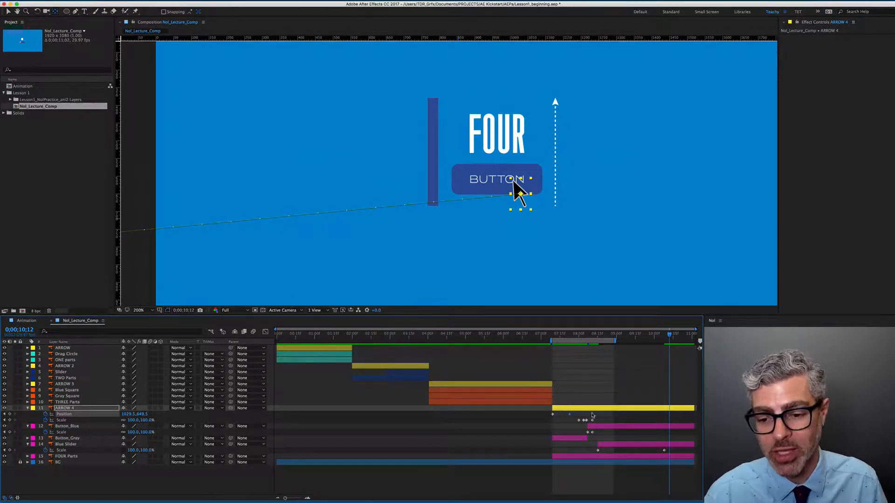
{"action": "key", "text": "super+v"}
Move ARROW 4 past the right edge of the frame at 0;00;11;01, and set the work area's end there
{"action": "key", "text": "space"}
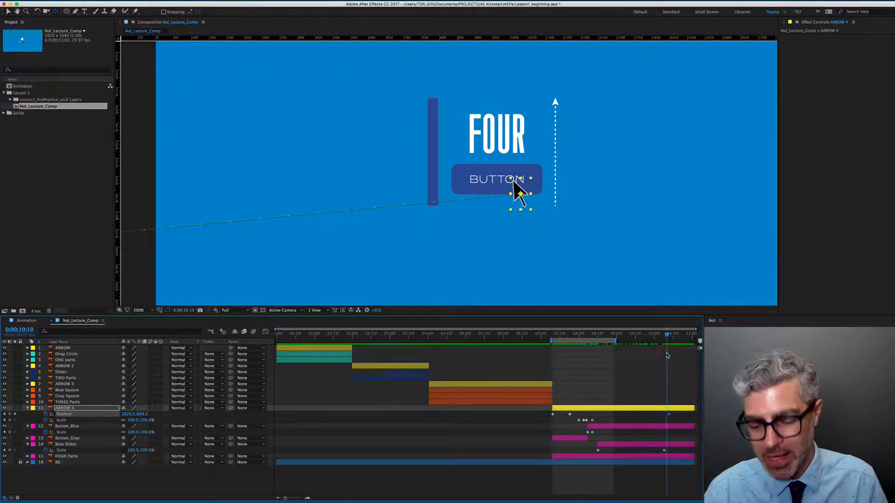
{"action": "scroll", "coordinate": [518, 198], "scroll_direction": "down", "scroll_amount": 2}
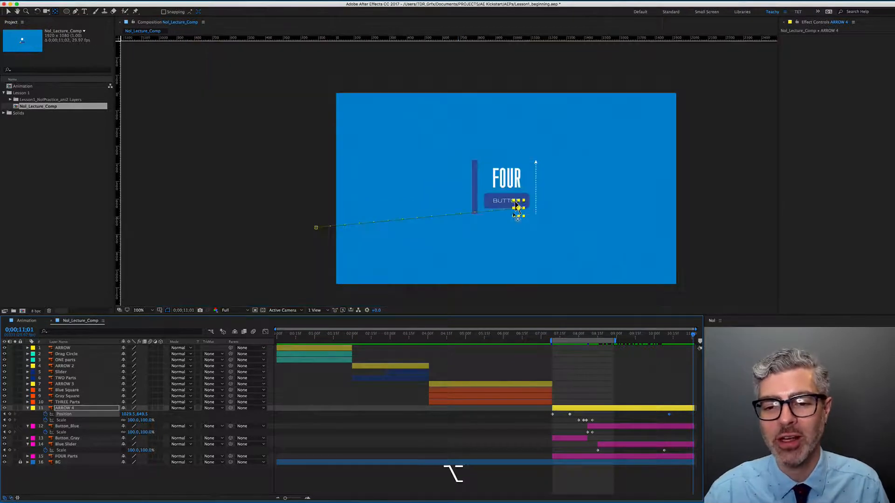
{"action": "key", "text": "v"}
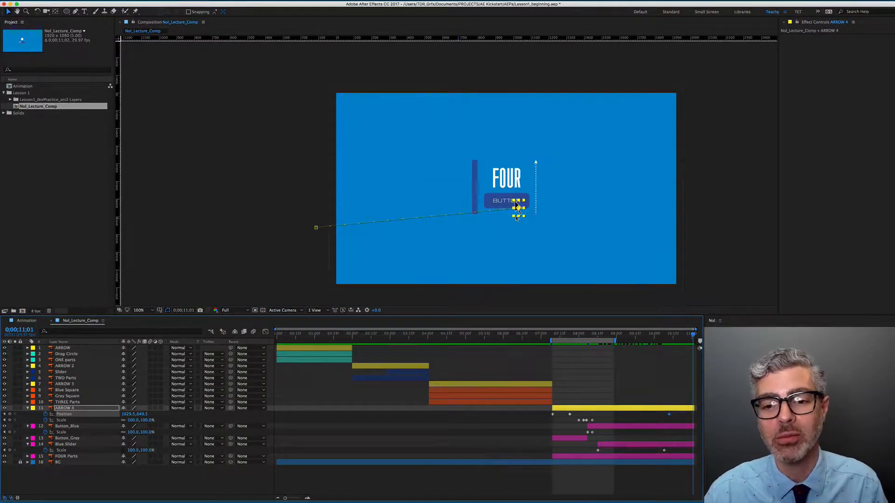
{"action": "left_click_drag", "start_coordinate": [519, 208], "coordinate": [697, 227]}
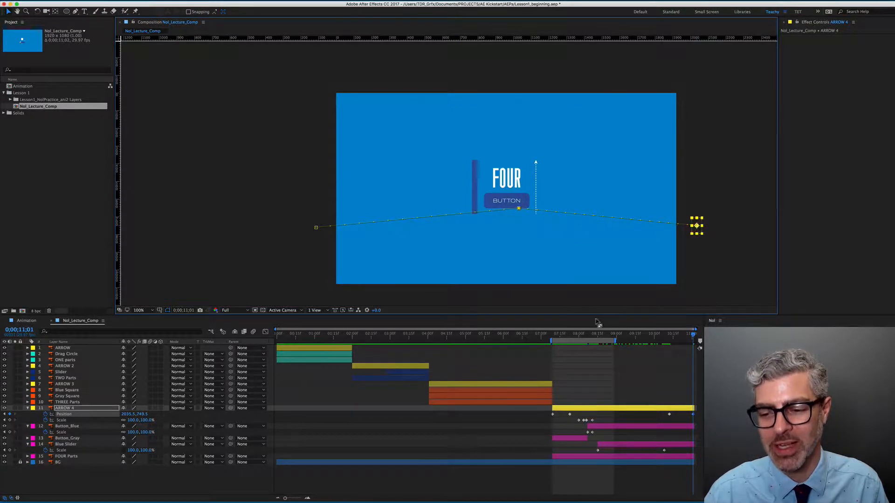
{"action": "key", "text": "n"}
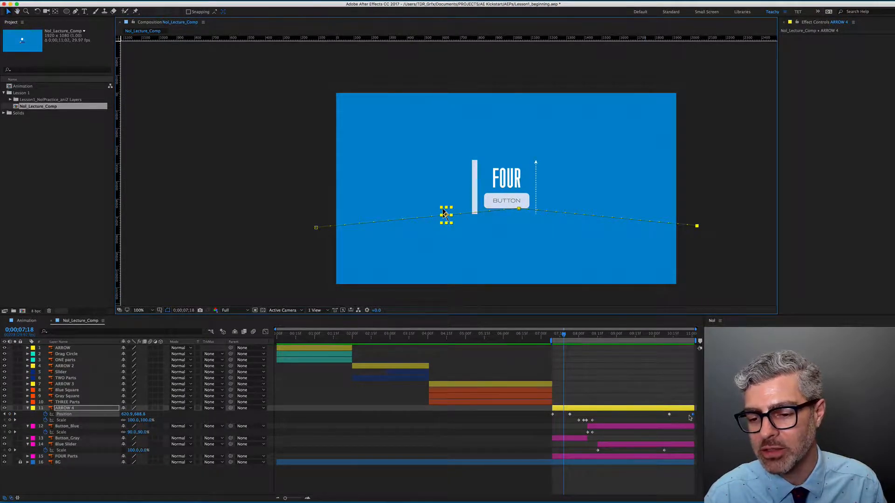
Shift ARROW 4's third Position keyframe and Blue Slider's second Scale keyframe earlier together, and move ARROW 4's last Position keyframe slightly earlier
{"action": "left_click", "coordinate": [669, 416]}
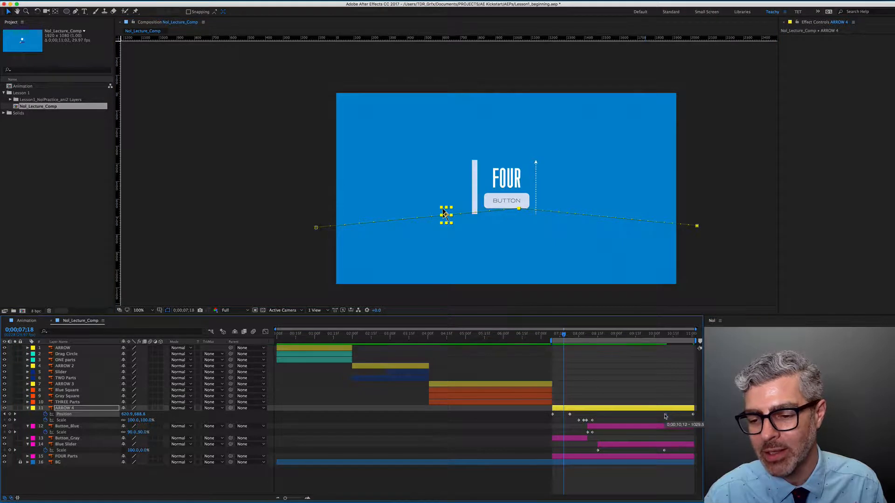
{"action": "key", "text": "super+z"}
{"action": "left_click", "coordinate": [657, 444]}
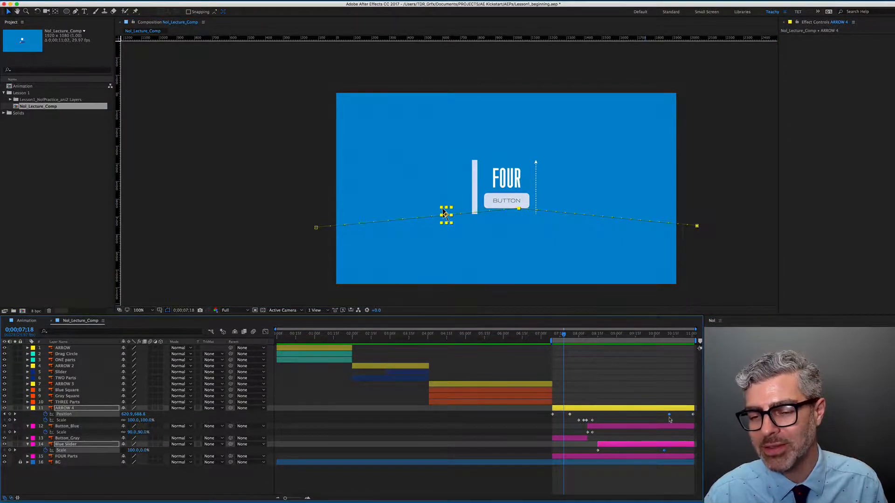
{"action": "left_click_drag", "start_coordinate": [670, 415], "coordinate": [661, 415]}
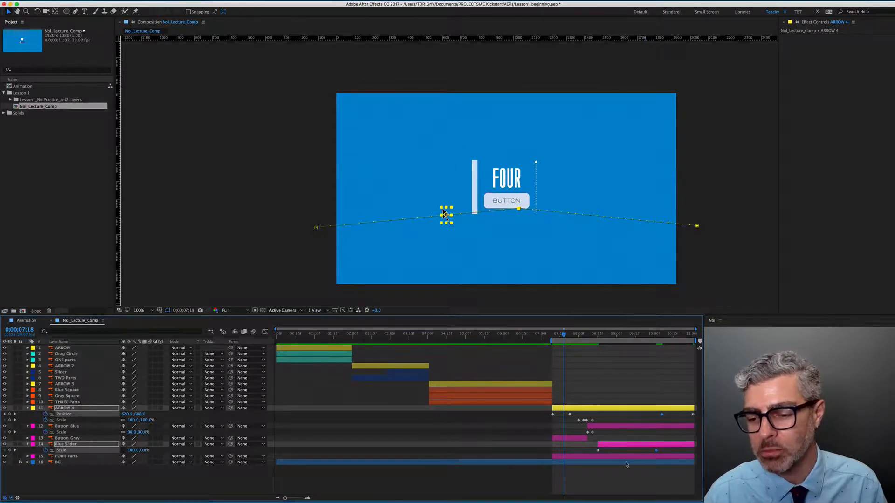
{"action": "key", "text": "KP_0"}
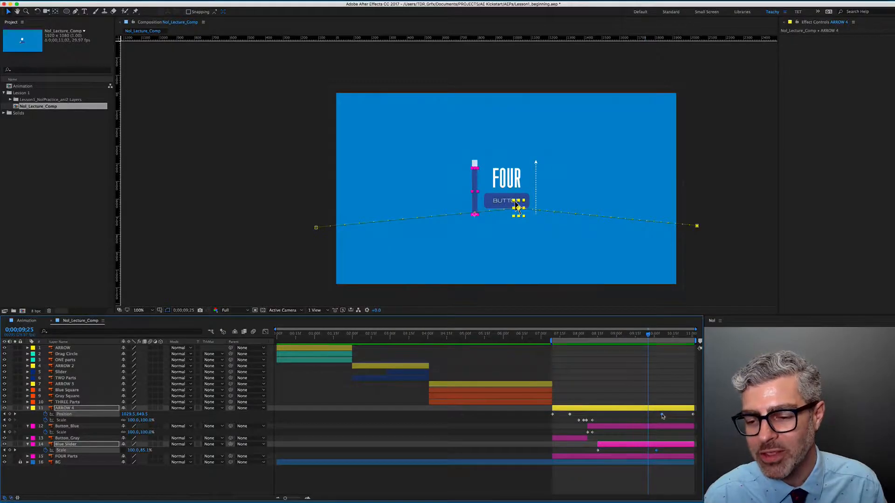
{"action": "left_click_drag", "start_coordinate": [663, 415], "coordinate": [655, 414]}
{"action": "key", "text": "space"}
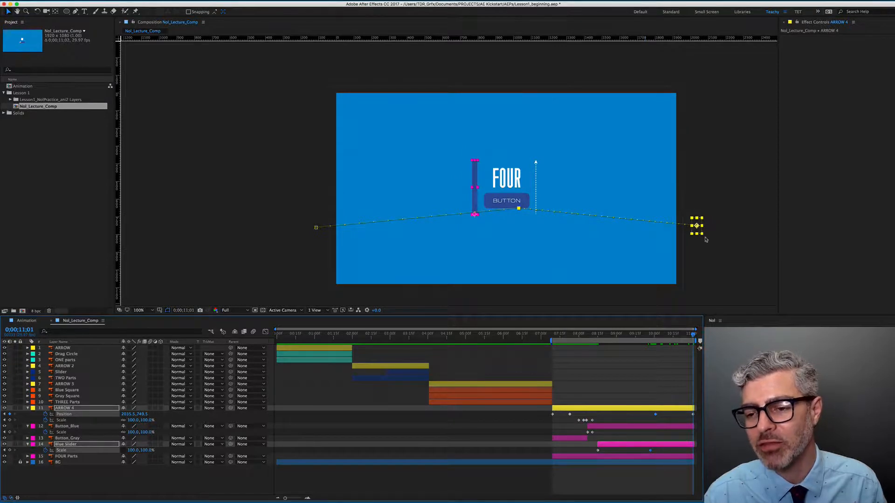
{"action": "left_click_drag", "start_coordinate": [694, 414], "coordinate": [687, 414]}
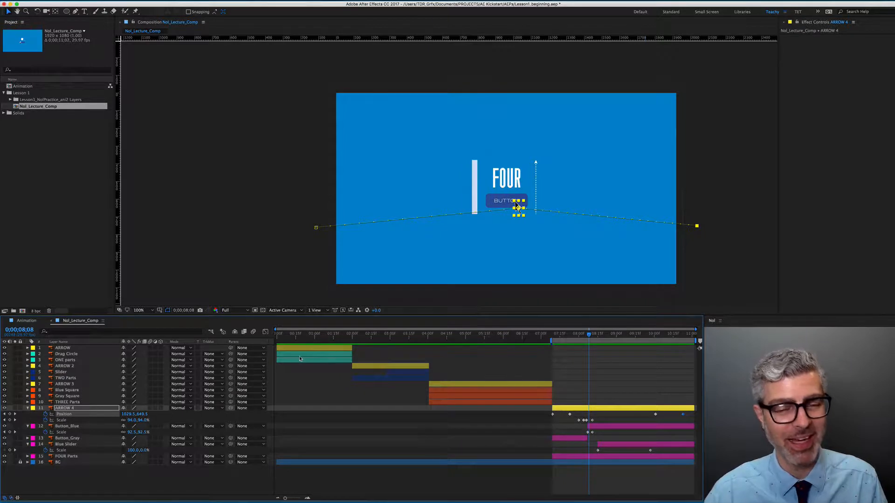
Collapse the properties of all layers and set the work area's start to 0;00;00;00
{"action": "key", "text": "super+a"}
{"action": "key", "text": "u"}
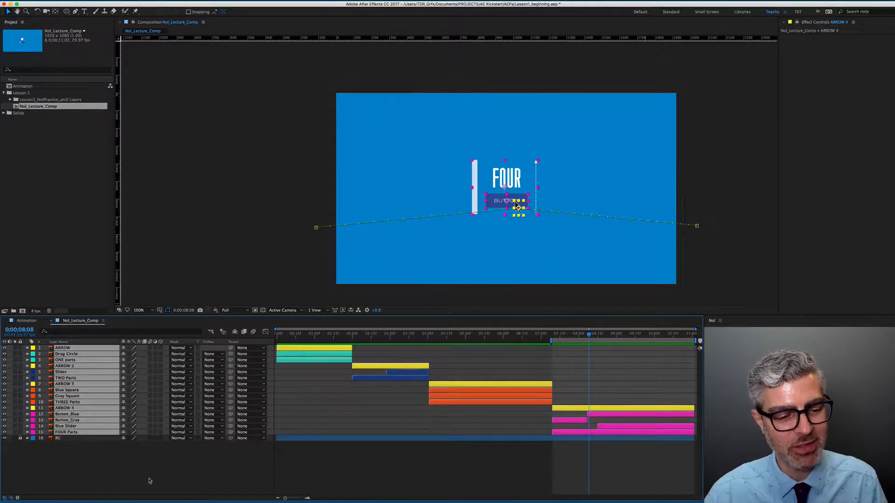
{"action": "left_click", "coordinate": [151, 484]}
{"action": "key", "text": "Home"}
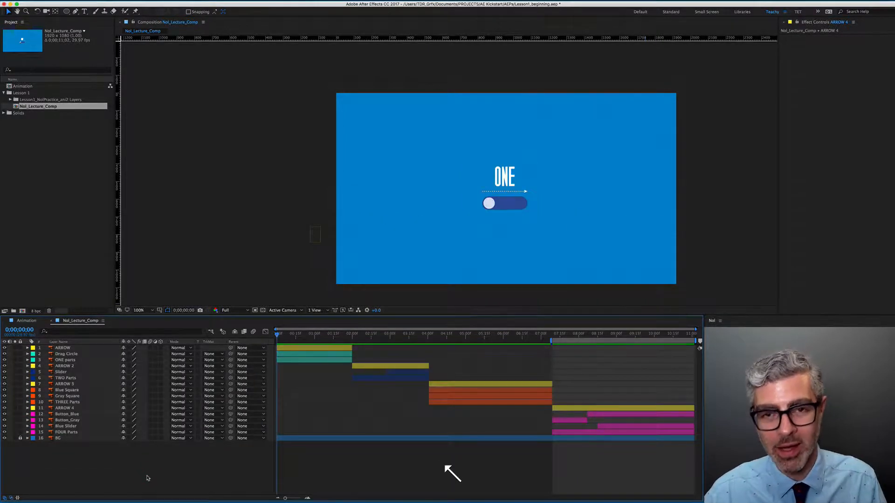
{"action": "key", "text": "b"}
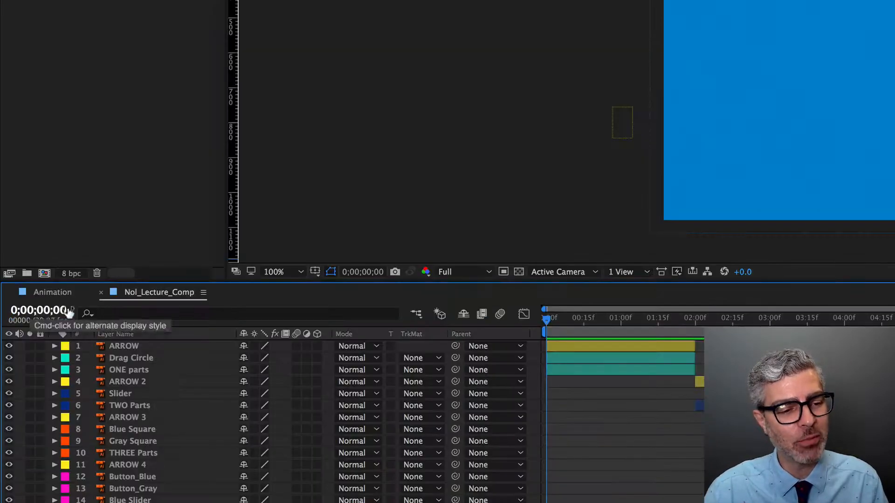
Review the arrow animations across the composition from section ONE to the end of section FOUR
{"action": "left_click_drag", "start_coordinate": [548, 323], "coordinate": [790, 319]}
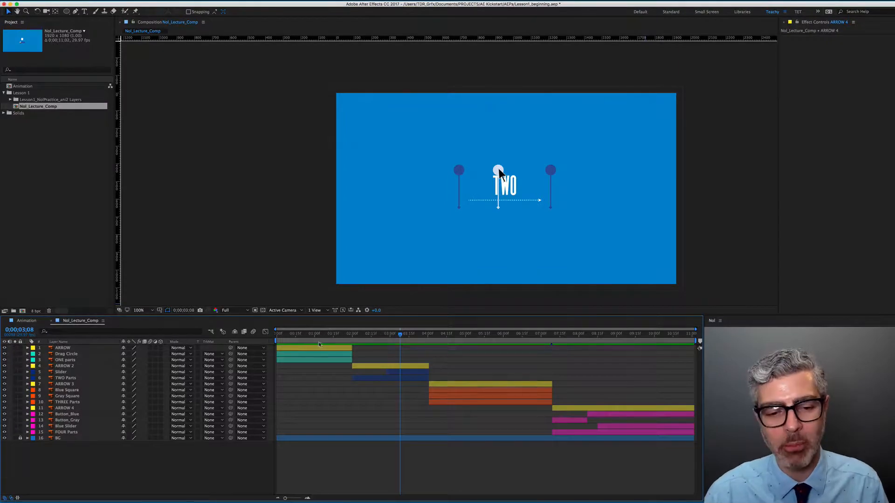
{"action": "left_click_drag", "start_coordinate": [307, 335], "coordinate": [312, 335]}
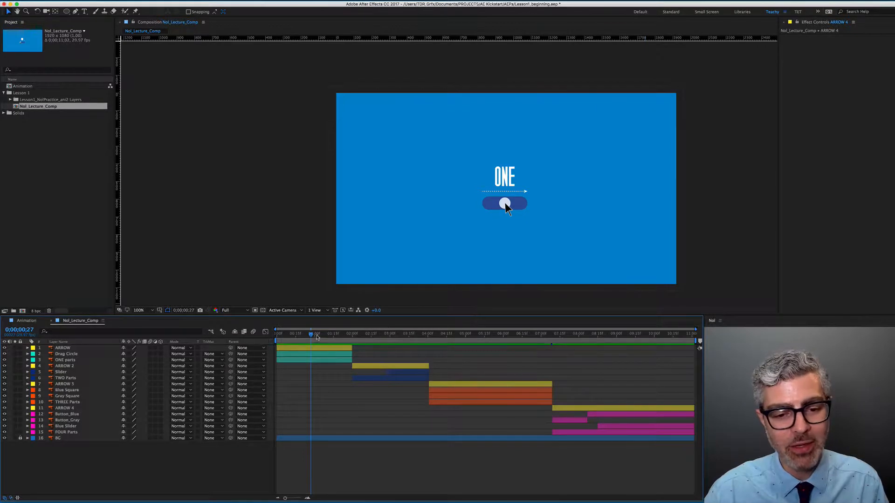
{"action": "left_click_drag", "start_coordinate": [312, 334], "coordinate": [313, 334]}
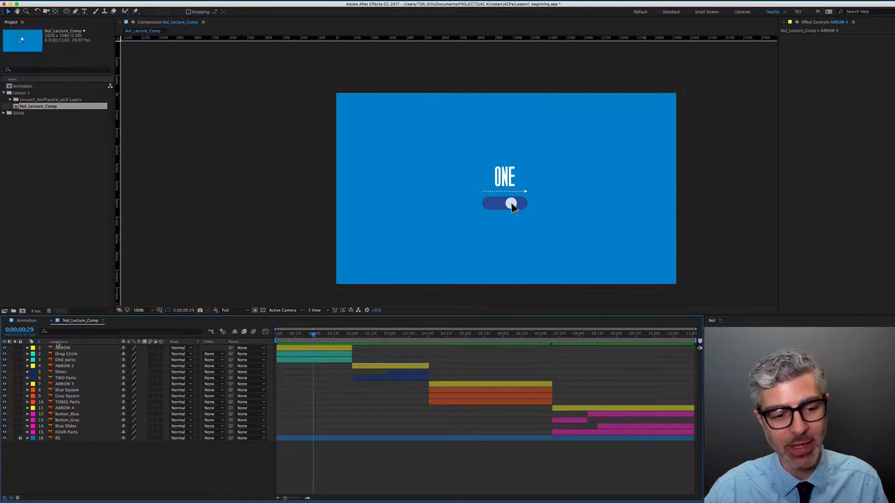
{"action": "key", "text": "Page_Down"}
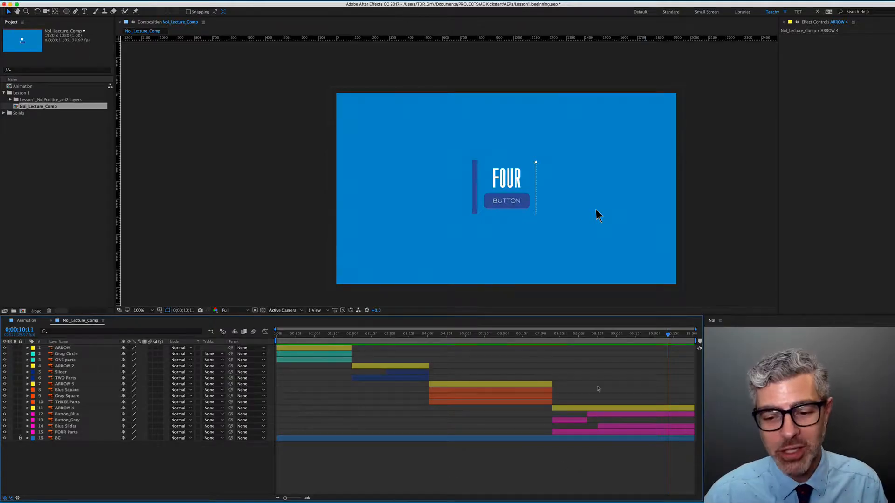
{"action": "mouse_move", "coordinate": [386, 334]}
{"action": "left_mouse_down"}
{"action": "mouse_move", "coordinate": [370, 334]}
{"action": "mouse_move", "coordinate": [410, 334]}
{"action": "mouse_move", "coordinate": [385, 334]}
{"action": "mouse_move", "coordinate": [395, 332]}
{"action": "left_mouse_up"}
{"action": "key", "text": "alt"}
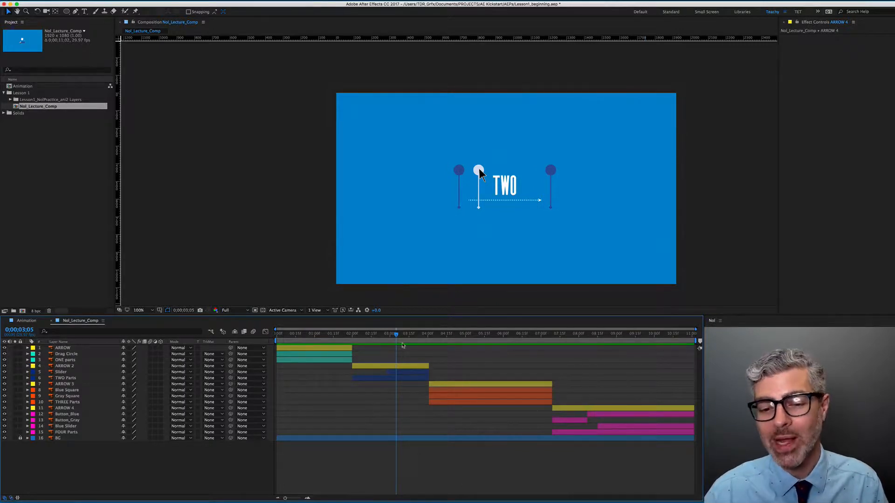
{"action": "left_click_drag", "start_coordinate": [688, 334], "coordinate": [701, 341]}
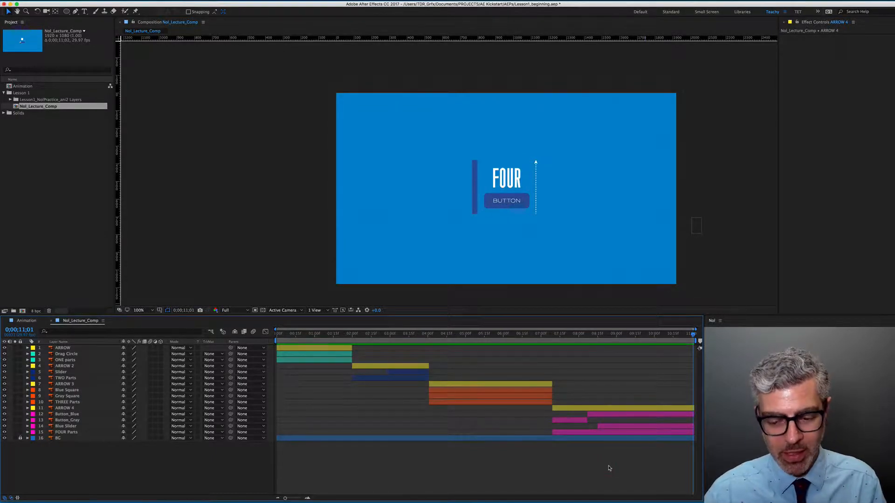
Extend the composition's duration to 0;00;13;02
{"action": "key", "text": "super+k"}
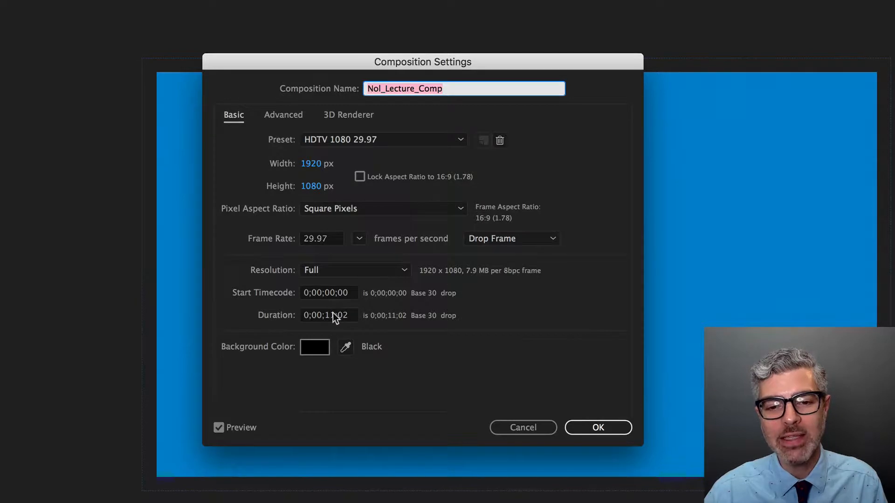
{"action": "left_click_drag", "start_coordinate": [329, 317], "coordinate": [334, 317]}
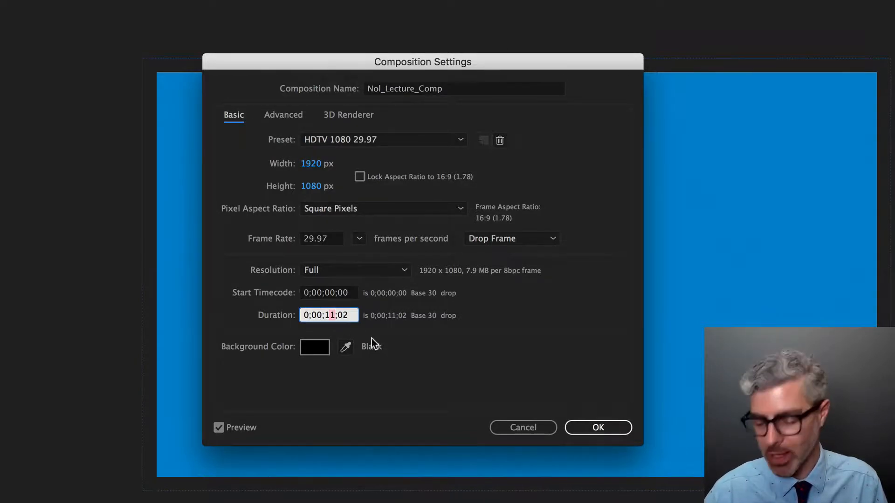
{"action": "type", "text": "3"}
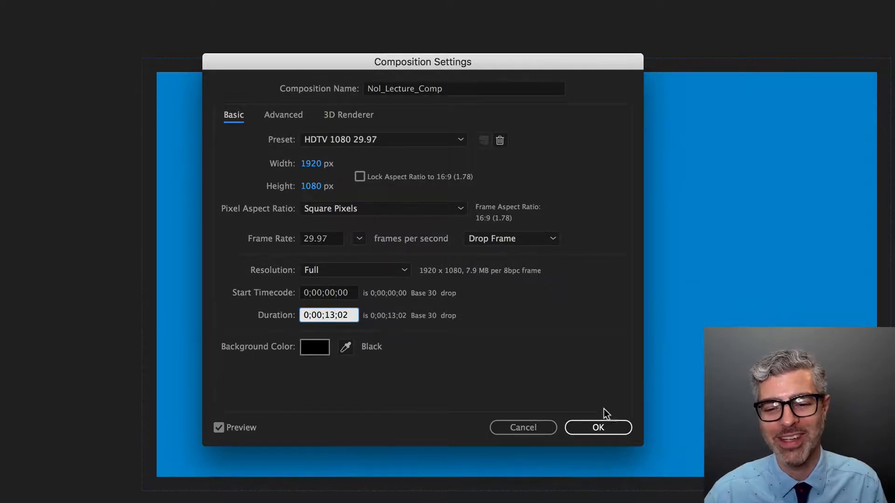
{"action": "left_click", "coordinate": [611, 424]}
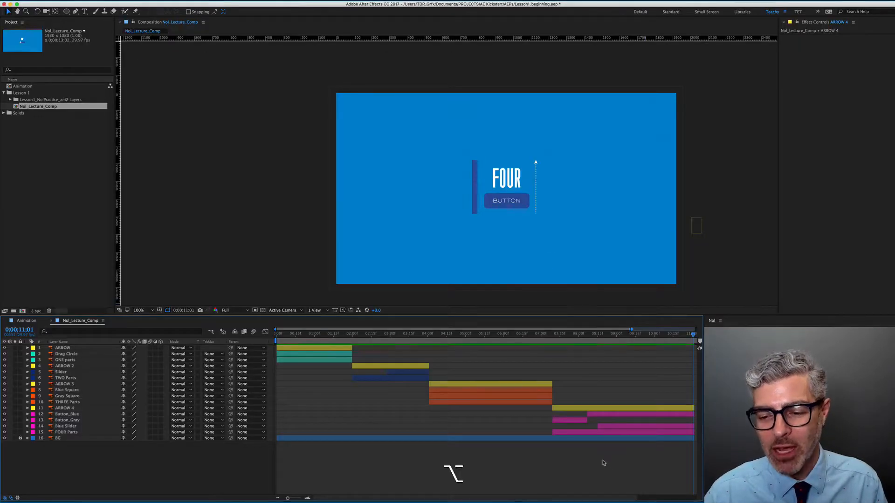
Extend the BG layer's out point to the new end of the composition
{"action": "scroll", "coordinate": [603, 463], "scroll_direction": "down", "scroll_amount": 2}
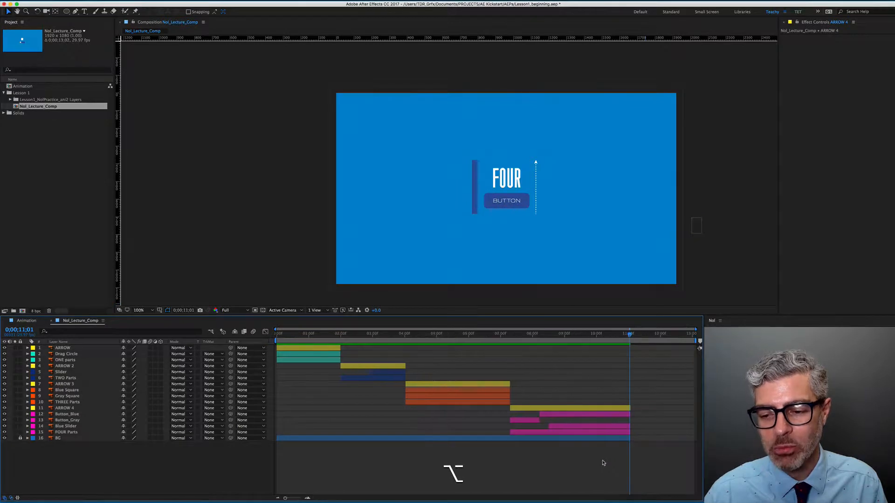
{"action": "mouse_move", "coordinate": [641, 336]}
{"action": "left_mouse_down"}
{"action": "mouse_move", "coordinate": [665, 337]}
{"action": "mouse_move", "coordinate": [644, 344]}
{"action": "left_mouse_up"}
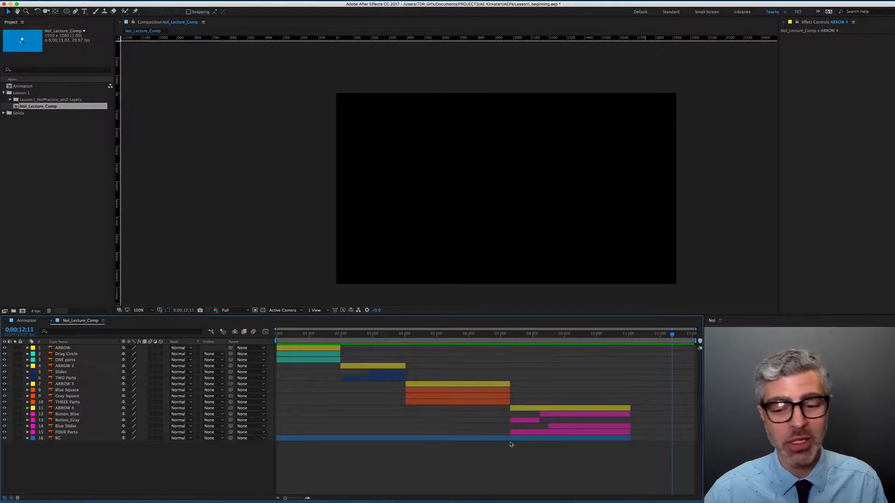
{"action": "left_click", "coordinate": [581, 438]}
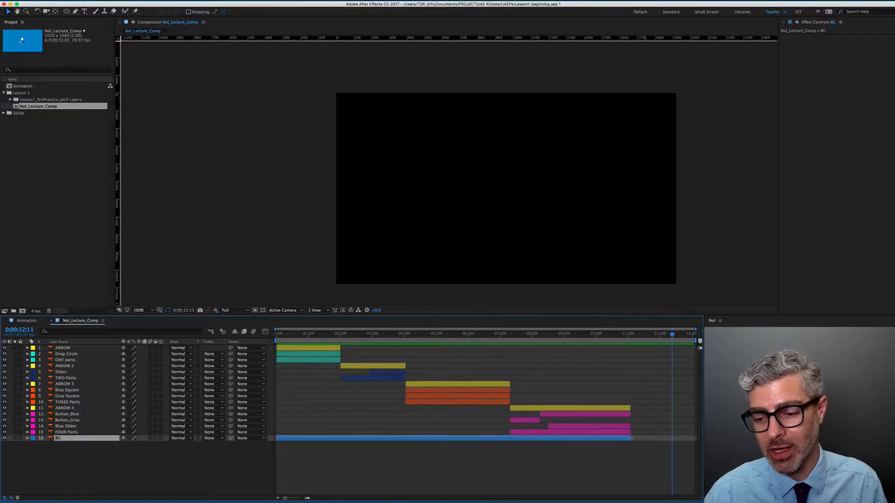
{"action": "left_click_drag", "start_coordinate": [630, 439], "coordinate": [697, 438]}
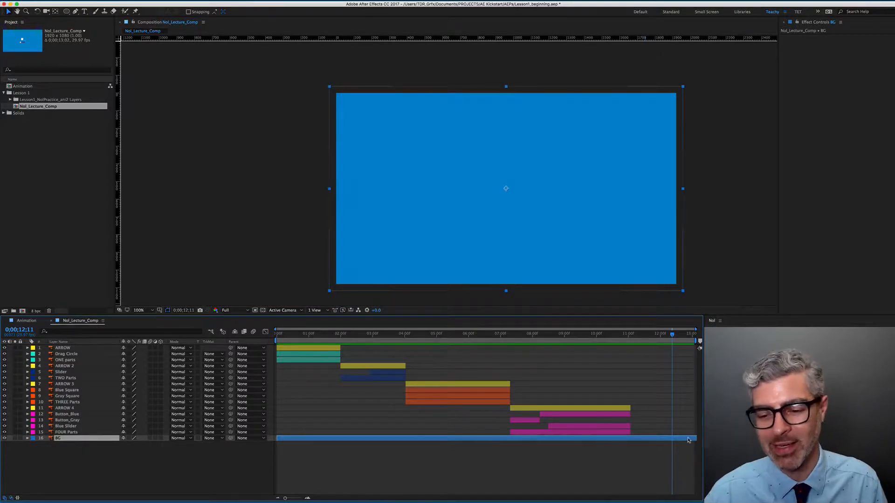
Shift all section THREE and FOUR layers, from ARROW 3 to FOUR Parts, later together so that section FOUR ends at the composition's end
{"action": "left_click", "coordinate": [448, 385]}
{"action": "key", "text": "shift"}
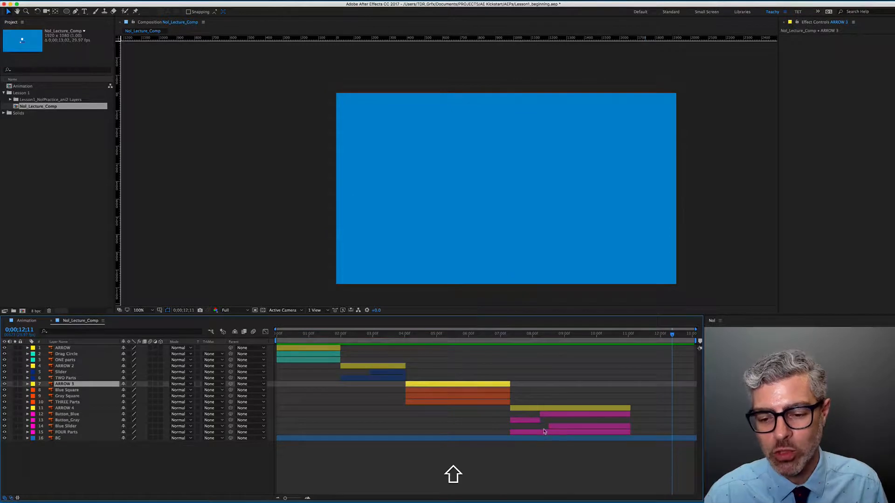
{"action": "left_click", "coordinate": [546, 433], "text": "shift"}
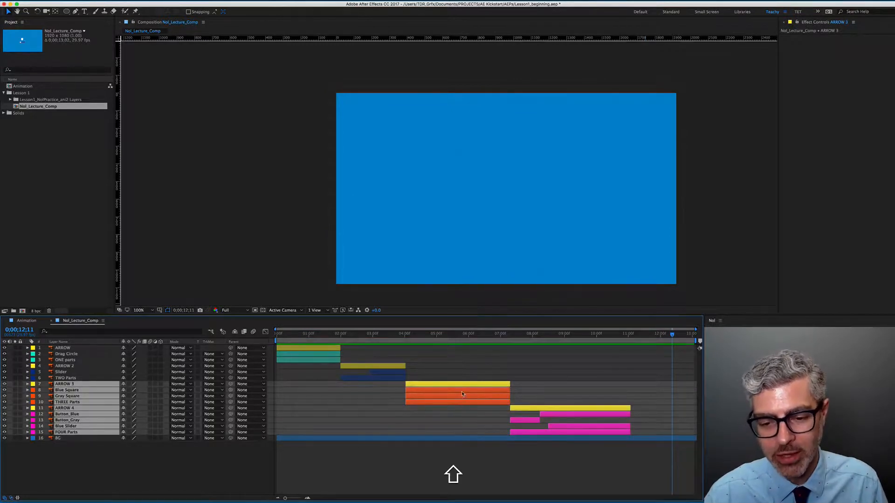
{"action": "left_click_drag", "start_coordinate": [619, 410], "coordinate": [687, 414]}
{"action": "key", "text": "shift"}
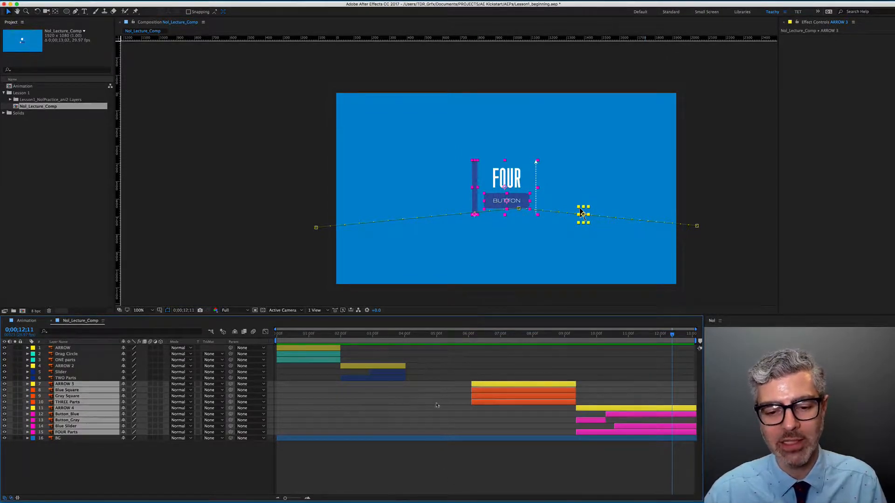
Reveal the keyframes of ARROW 2, Slider and TWO Parts, and extend the three layers' out points to 0;00;04;20
{"action": "left_click", "coordinate": [385, 368]}
{"action": "left_click", "coordinate": [385, 378], "text": "shift"}
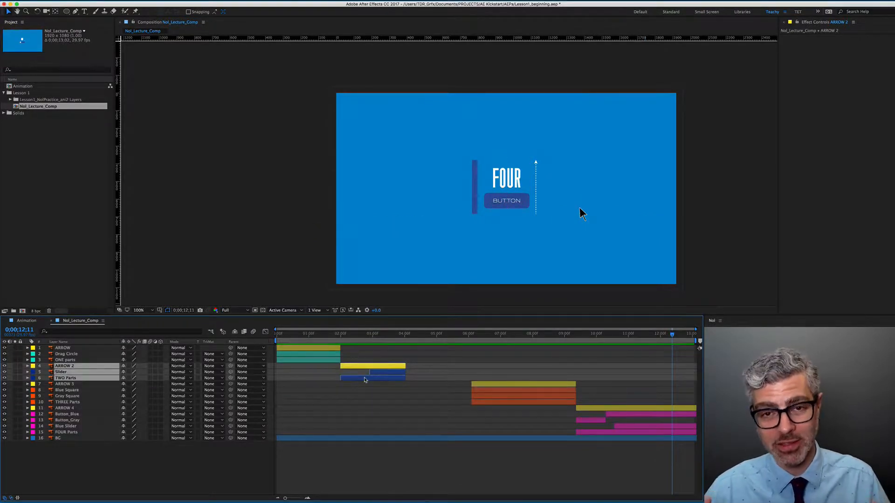
{"action": "key", "text": "u"}
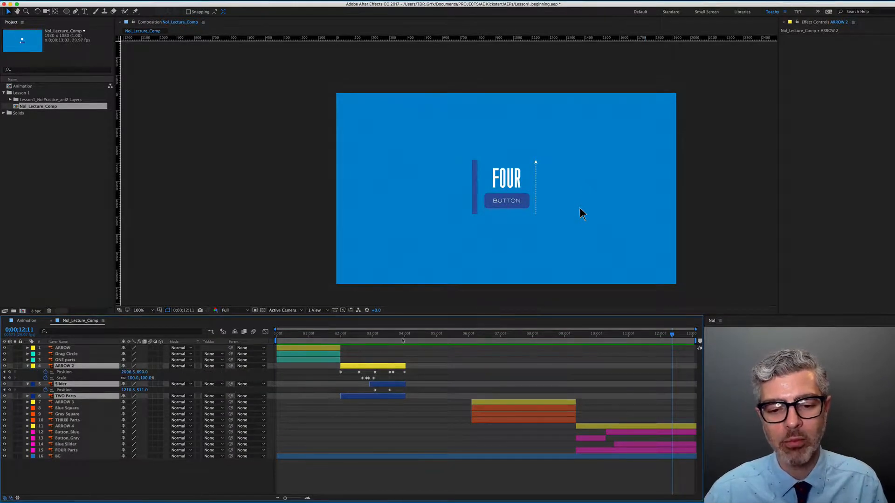
{"action": "left_click", "coordinate": [405, 334], "text": "shift"}
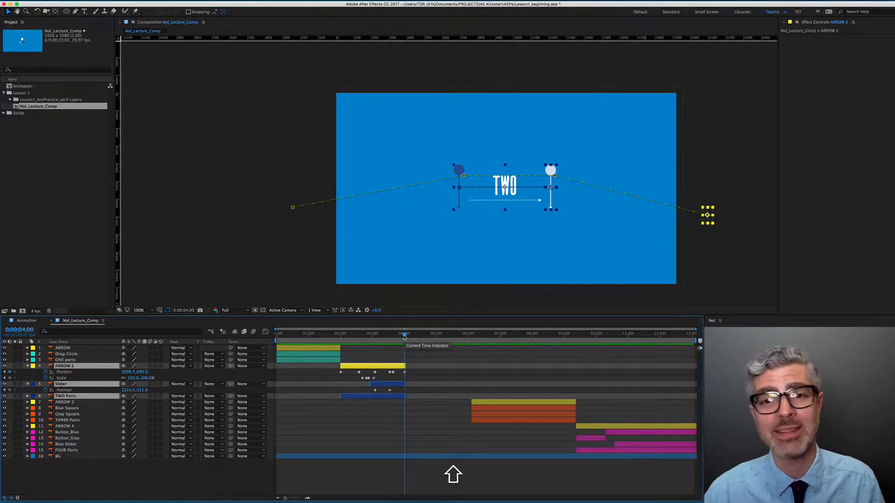
{"action": "key", "text": "shift"}
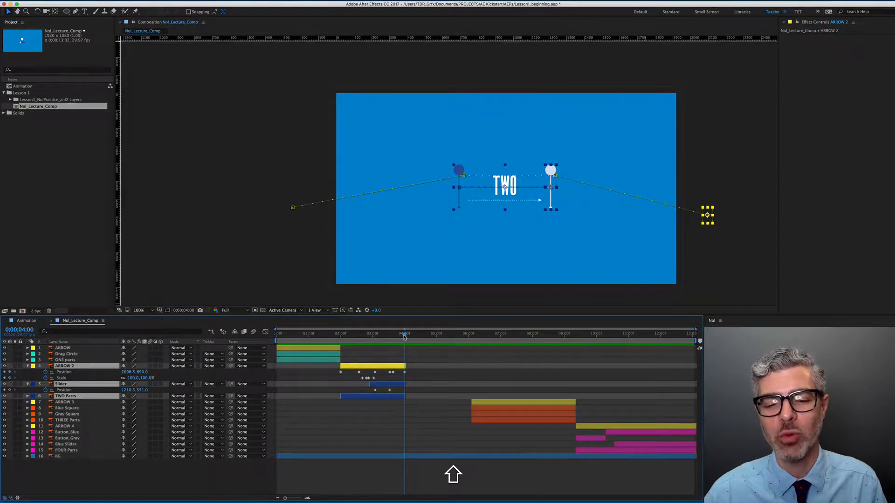
{"action": "key", "text": "shift+Page_Down"}
{"action": "key", "text": "shift+Page_Down"}
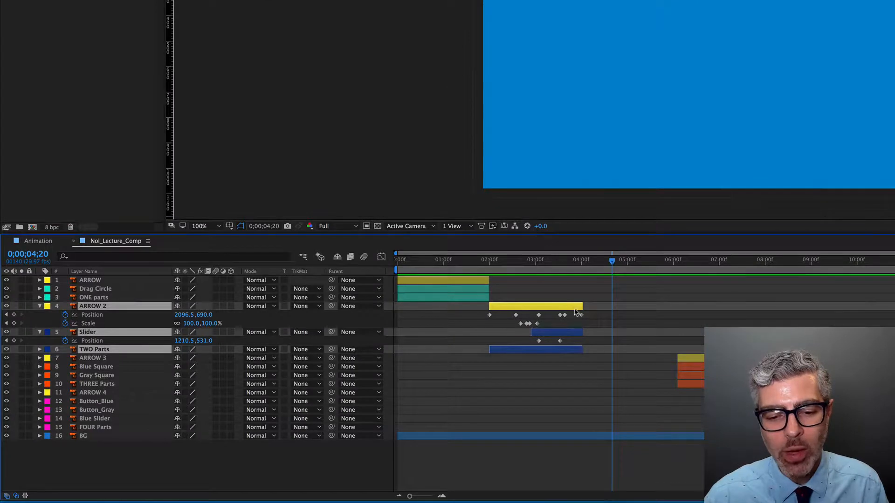
{"action": "left_click_drag", "start_coordinate": [574, 307], "coordinate": [613, 307]}
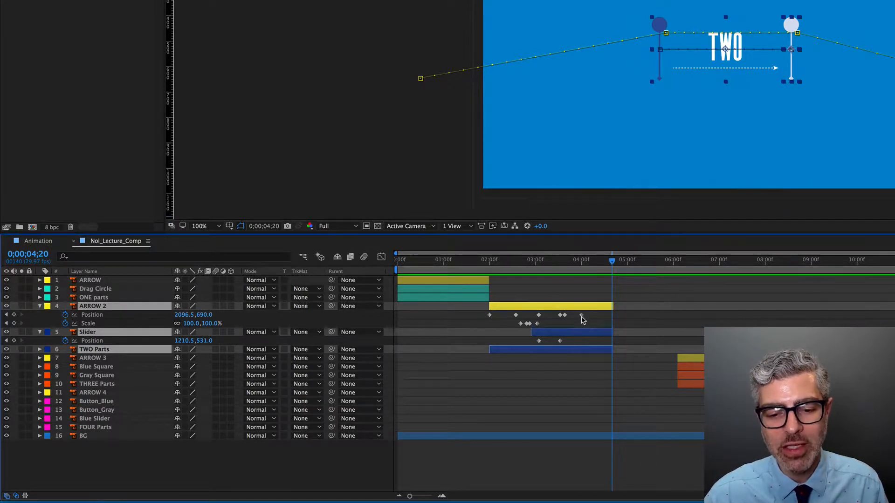
Fit the work area to ARROW 2, and move its last Position keyframe to 0;00;04;20 and the one before it to 0;00;04;04
{"action": "left_click", "coordinate": [566, 292]}
{"action": "left_click", "coordinate": [571, 308]}
{"action": "key", "text": "alt+super+b"}
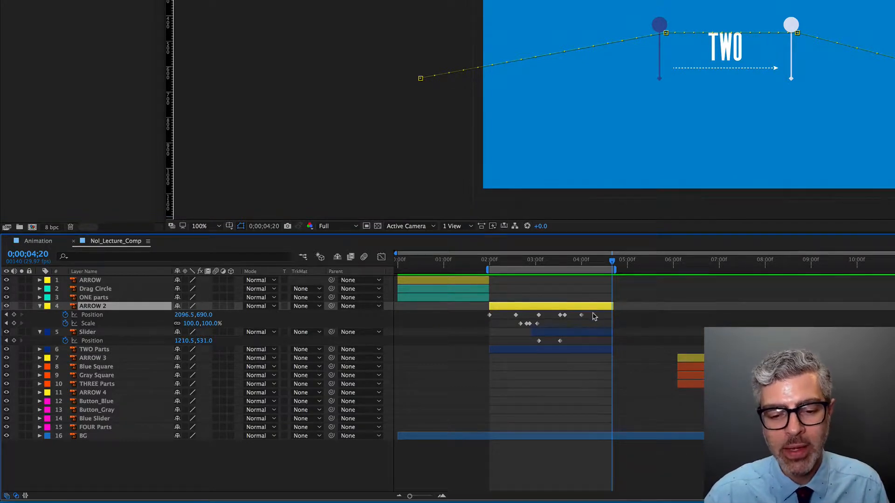
{"action": "left_click_drag", "start_coordinate": [592, 318], "coordinate": [562, 318]}
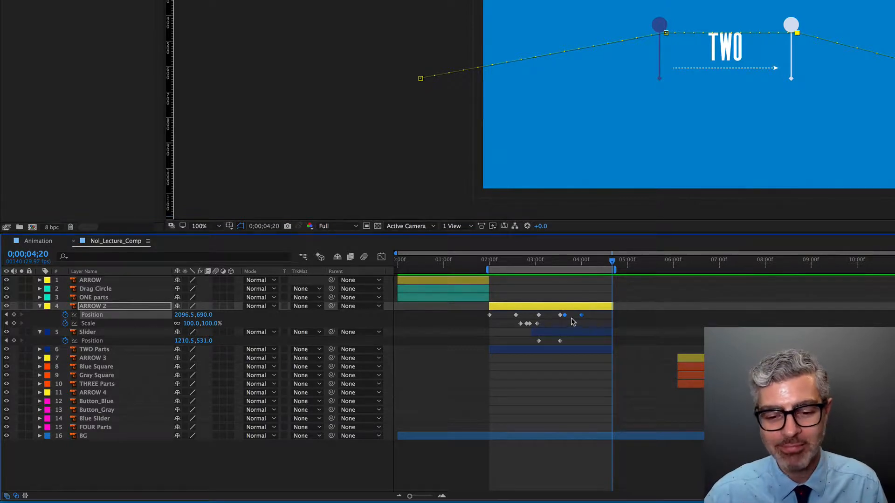
{"action": "left_click_drag", "start_coordinate": [582, 315], "coordinate": [611, 319]}
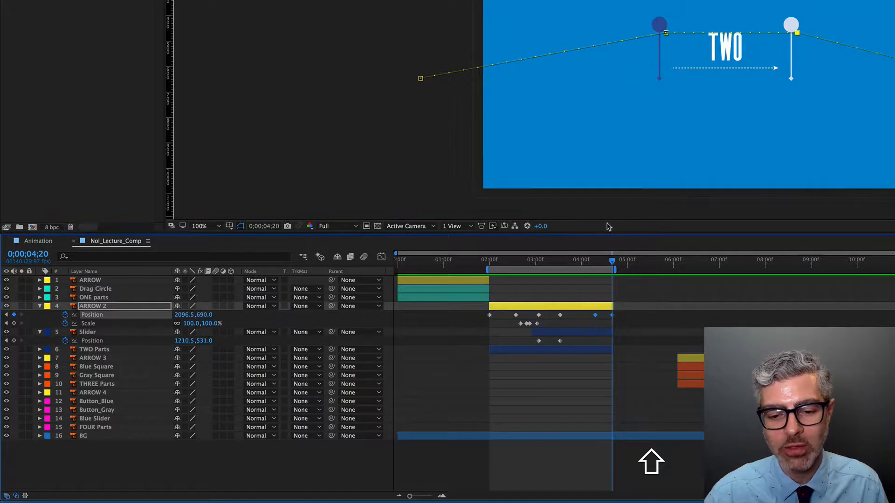
{"action": "left_click", "coordinate": [596, 317]}
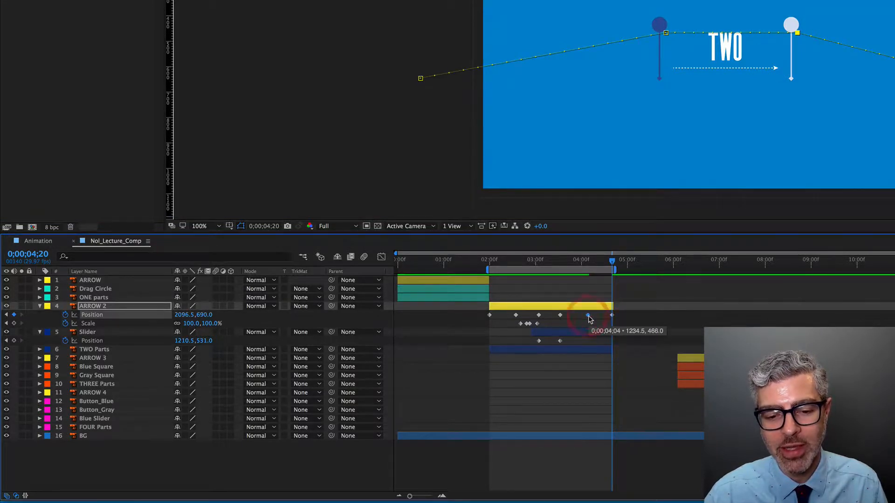
{"action": "key", "text": "space"}
Shift ARROW 2's Scale and middle Position keyframes later together with Slider's Position keyframes, and move ARROW 2's second Position keyframe to about 0;00;02;20
{"action": "left_click_drag", "start_coordinate": [577, 316], "coordinate": [543, 337]}
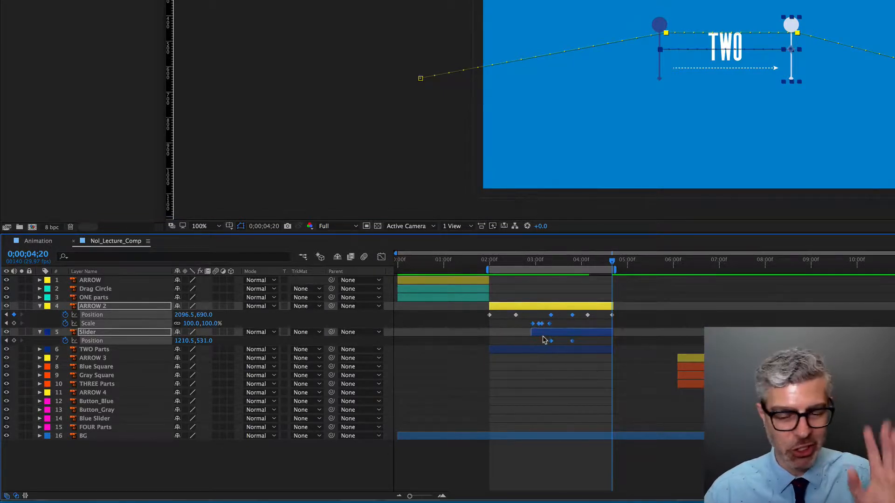
{"action": "left_click", "coordinate": [591, 341]}
{"action": "left_click", "coordinate": [519, 316]}
{"action": "scroll", "coordinate": [581, 332], "scroll_direction": "up", "scroll_amount": 2}
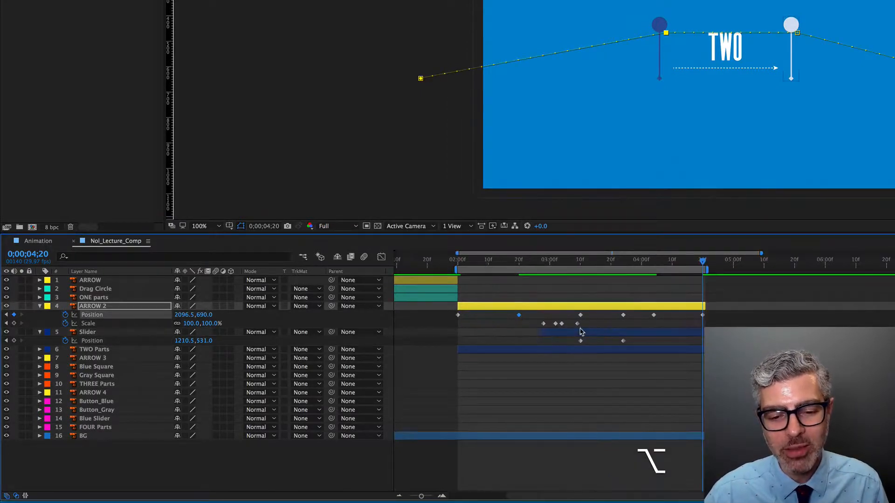
Shift ARROW 2's Scale keyframes slightly earlier, and move the matching Position keyframe pairs of ARROW 2 and Slider later with wider spacing
{"action": "left_click_drag", "start_coordinate": [587, 336], "coordinate": [569, 325]}
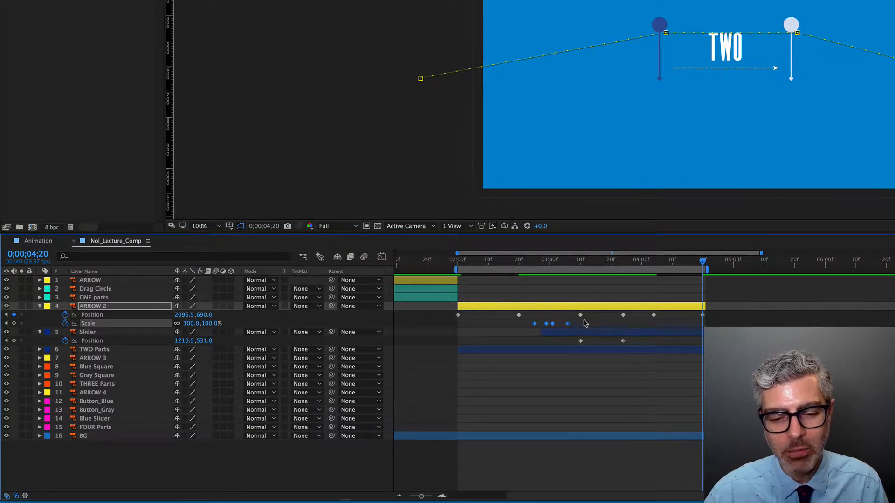
{"action": "left_click_drag", "start_coordinate": [616, 311], "coordinate": [584, 344]}
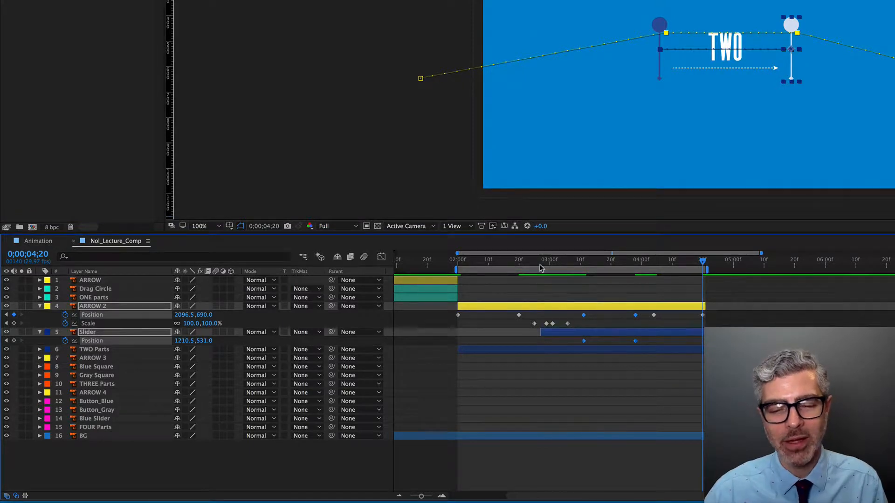
Trim the Slider layer's in point to 0;00;03;02, just after ARROW 2's click, and preview section TWO
{"action": "left_click_drag", "start_coordinate": [539, 267], "coordinate": [553, 264]}
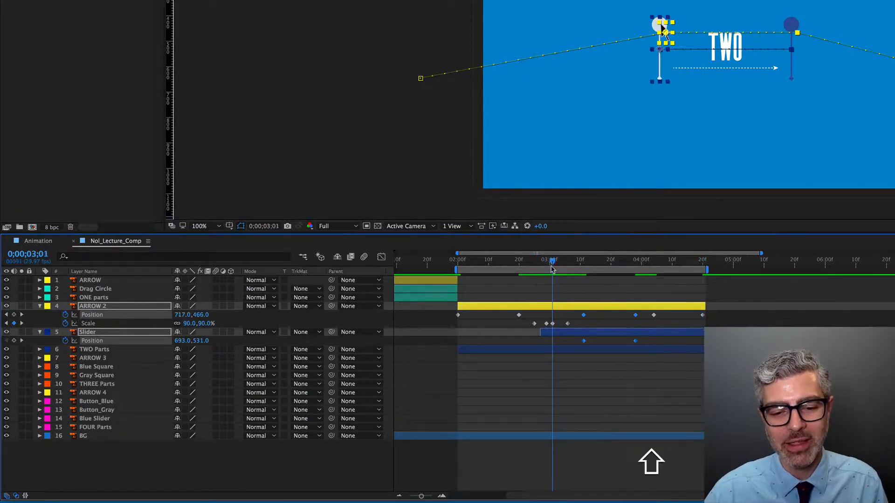
{"action": "left_click", "coordinate": [561, 340]}
{"action": "left_click", "coordinate": [561, 331]}
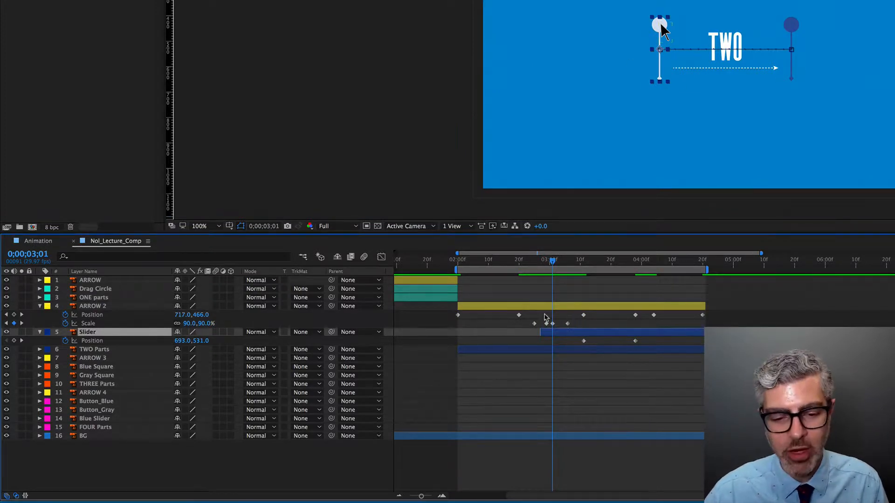
{"action": "key", "text": "Page_Down"}
{"action": "left_click_drag", "start_coordinate": [541, 333], "coordinate": [555, 333]}
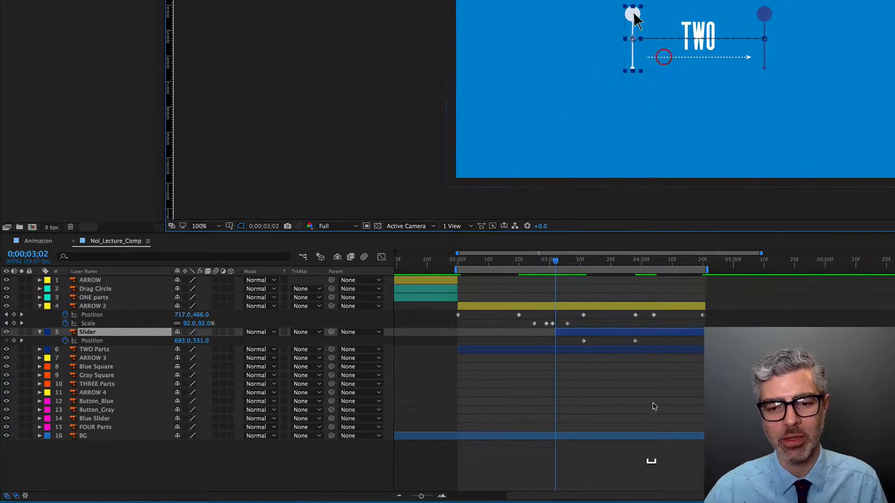
{"action": "left_click", "coordinate": [648, 448]}
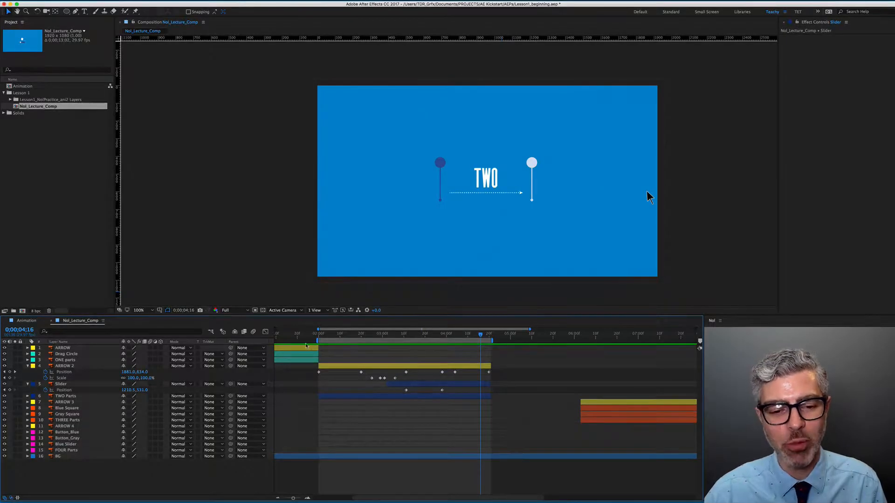
Set the work area's start to 0;00;00;00, and collapse all layers' properties with the current time at ARROW 2's last keyframe
{"action": "key", "text": "Home"}
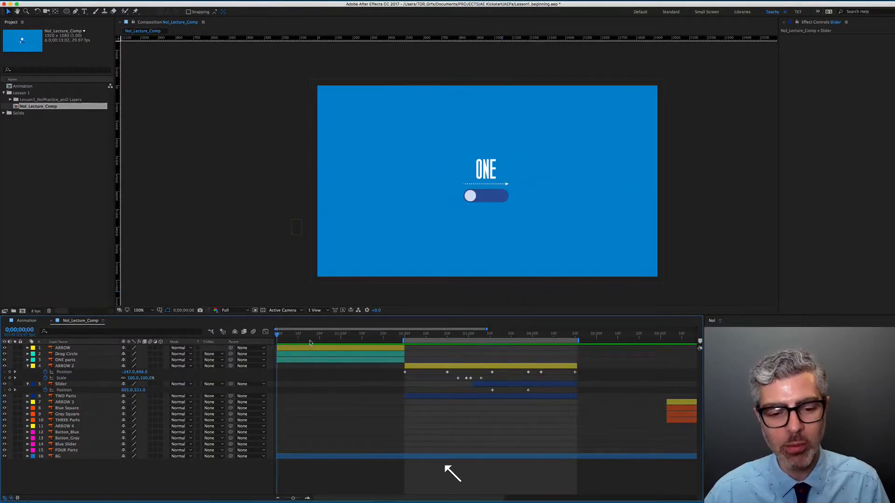
{"action": "key", "text": "b"}
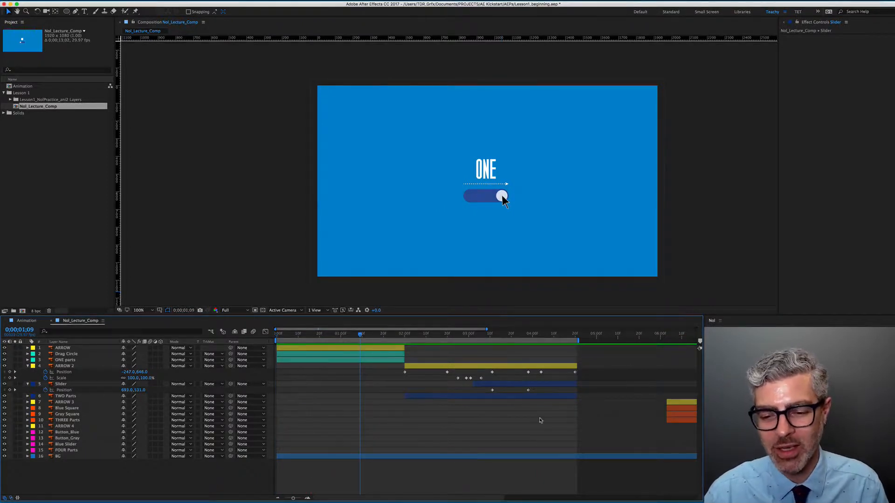
{"action": "scroll", "coordinate": [539, 417], "scroll_direction": "down", "scroll_amount": 3}
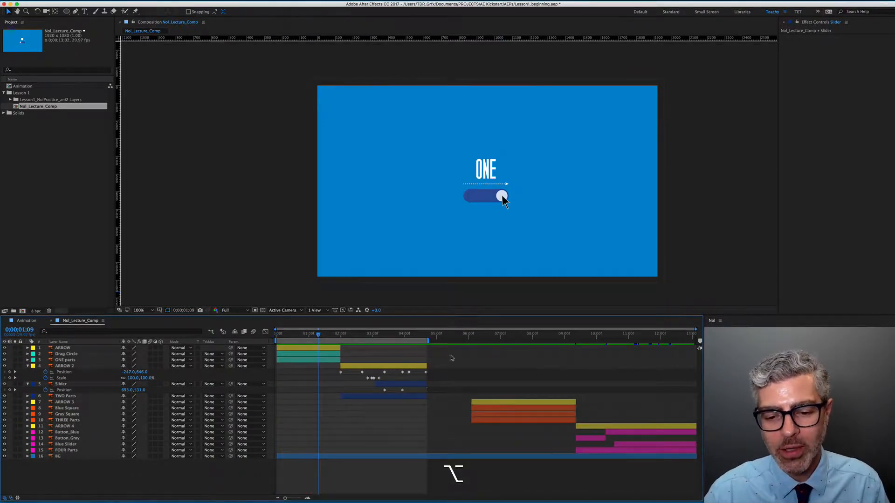
{"action": "left_click", "coordinate": [427, 335], "text": "shift"}
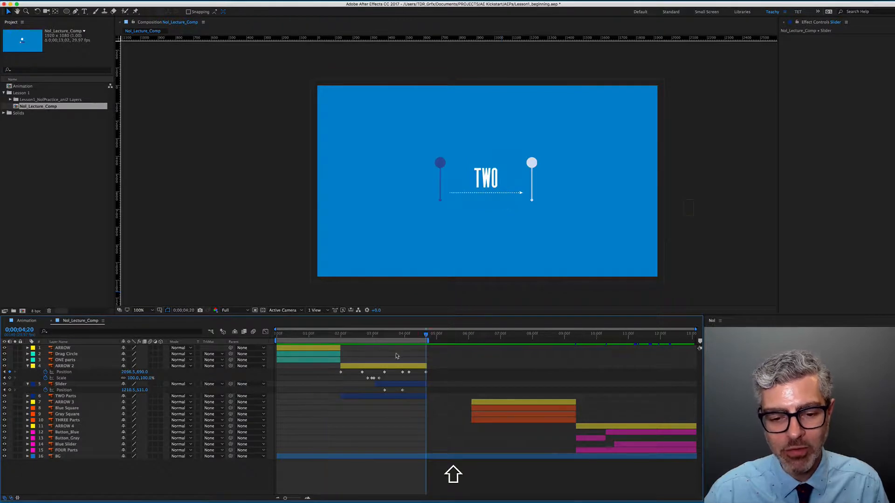
{"action": "key", "text": "super+a"}
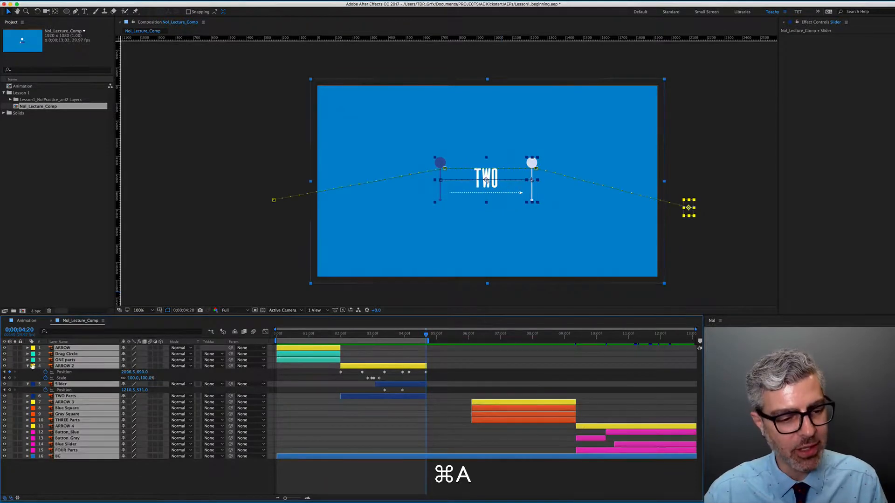
{"action": "left_click", "coordinate": [27, 367]}
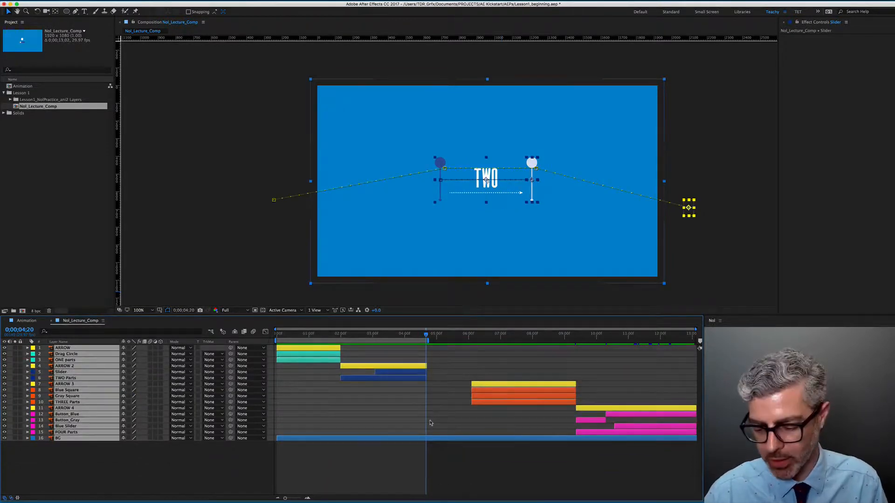
Shift all section THREE and FOUR layers, ARROW 3 through FOUR Parts, earlier together so section THREE starts at 0;00;04;21
{"action": "key", "text": "Page_Down"}
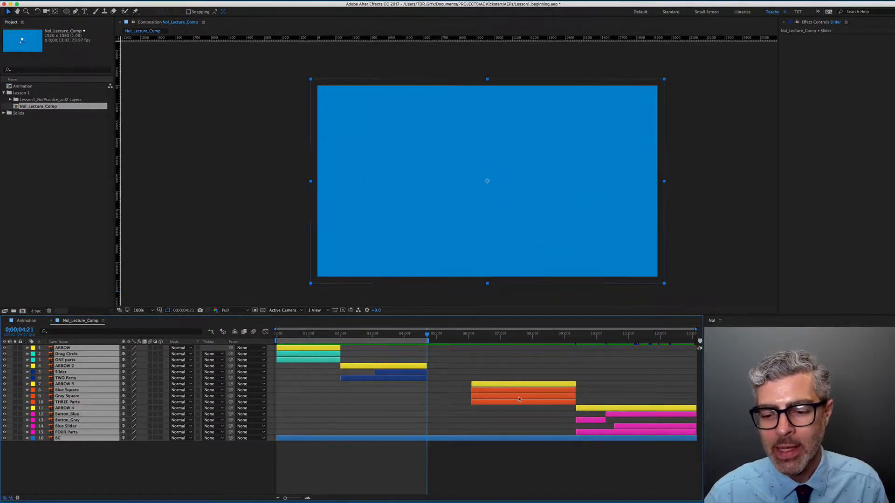
{"action": "left_click", "coordinate": [517, 461]}
{"action": "left_click", "coordinate": [599, 433]}
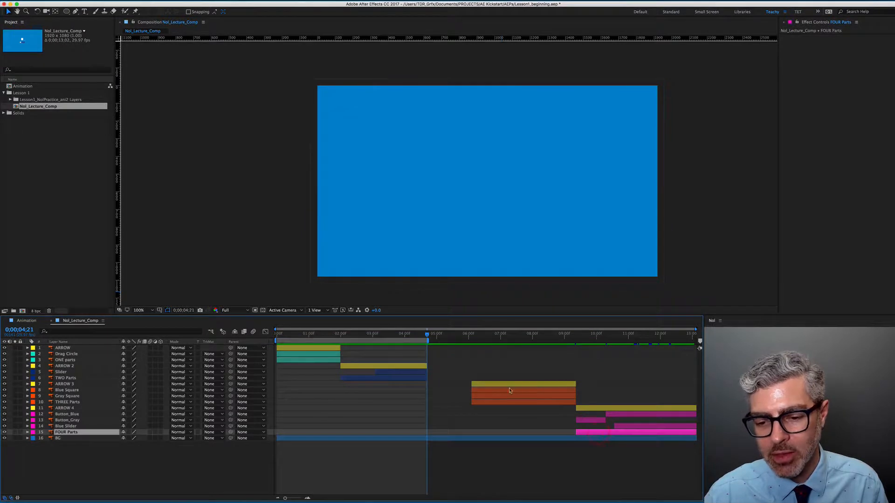
{"action": "left_click", "coordinate": [492, 384], "text": "shift"}
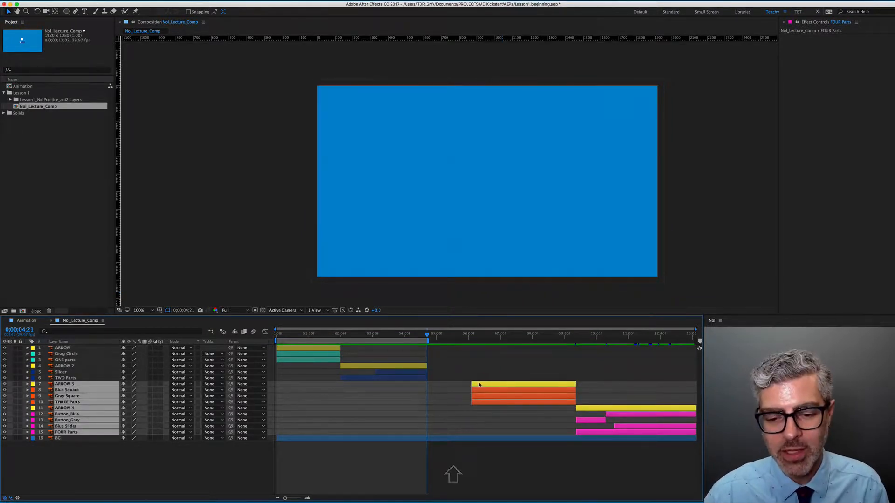
{"action": "scroll", "coordinate": [434, 381], "scroll_direction": "up", "scroll_amount": 2, "text": "alt"}
{"action": "left_click_drag", "start_coordinate": [519, 387], "coordinate": [431, 386]}
{"action": "scroll", "coordinate": [409, 388], "scroll_direction": "up", "scroll_amount": 4, "text": "alt"}
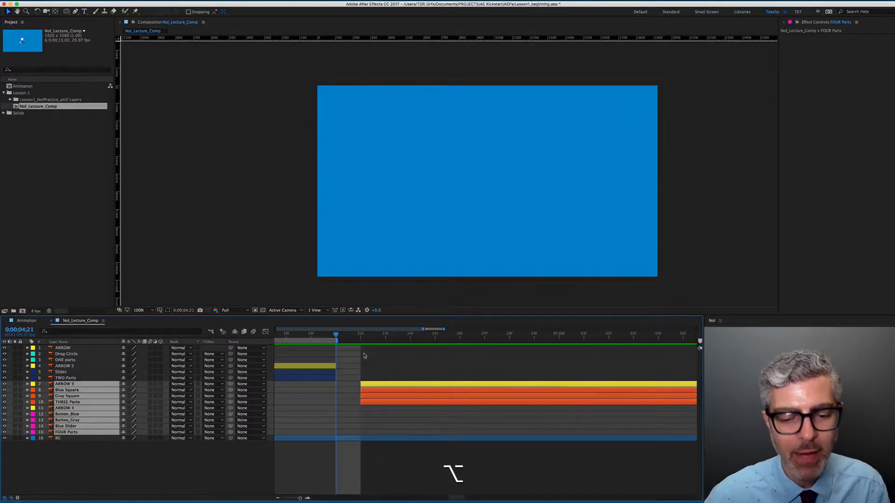
{"action": "left_click", "coordinate": [307, 498]}
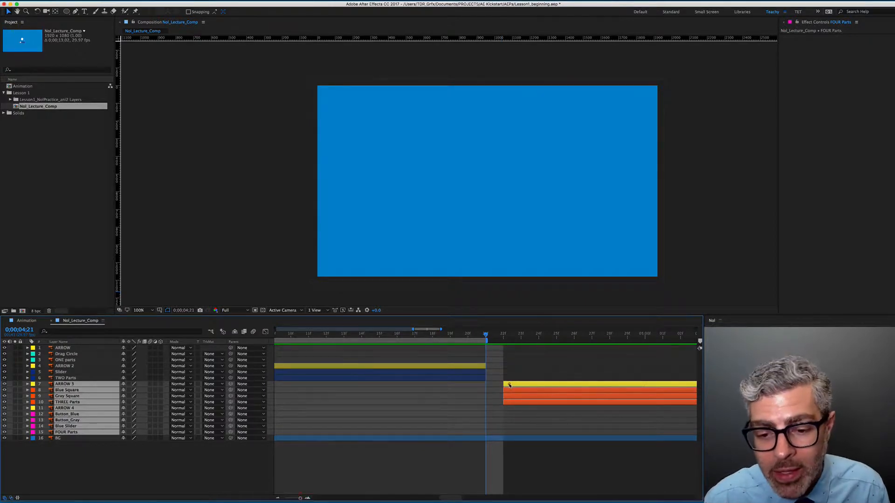
{"action": "left_click_drag", "start_coordinate": [510, 385], "coordinate": [497, 385]}
Set the work area's end to 0;00;11;21 at the end of ARROW 4's layer, and trim the composition to the work area
{"action": "left_click_drag", "start_coordinate": [486, 333], "coordinate": [504, 349]}
{"action": "scroll", "coordinate": [503, 350], "scroll_direction": "down", "scroll_amount": 6, "text": "alt"}
{"action": "left_click_drag", "start_coordinate": [642, 337], "coordinate": [649, 353]}
{"action": "left_click", "coordinate": [639, 476]}
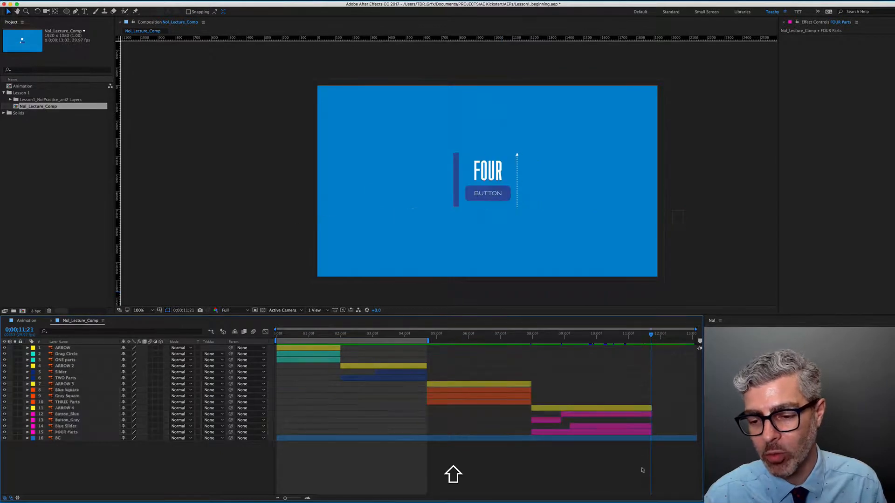
{"action": "left_click", "coordinate": [638, 411]}
{"action": "key", "text": "n"}
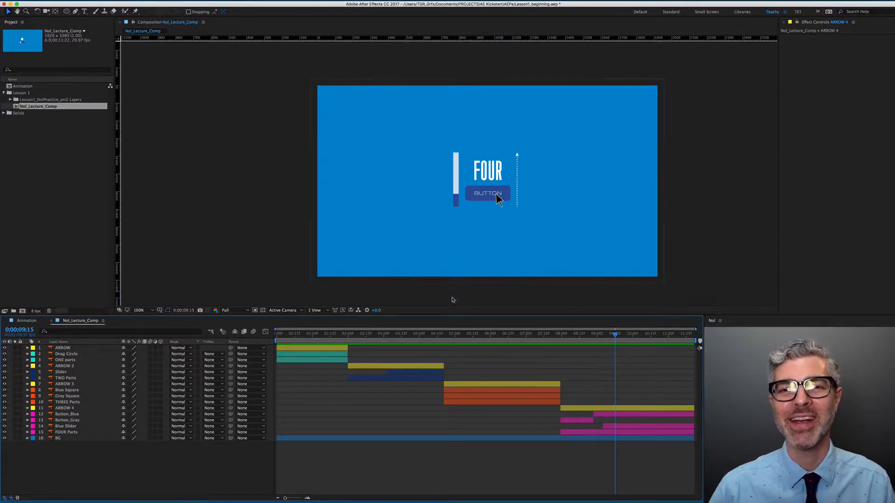
Select the ARROW layer, activate the Convert Vertex Tool, and show the layer's Position keyframes
{"action": "left_click", "coordinate": [300, 334]}
{"action": "left_click_drag", "start_coordinate": [308, 337], "coordinate": [372, 342]}
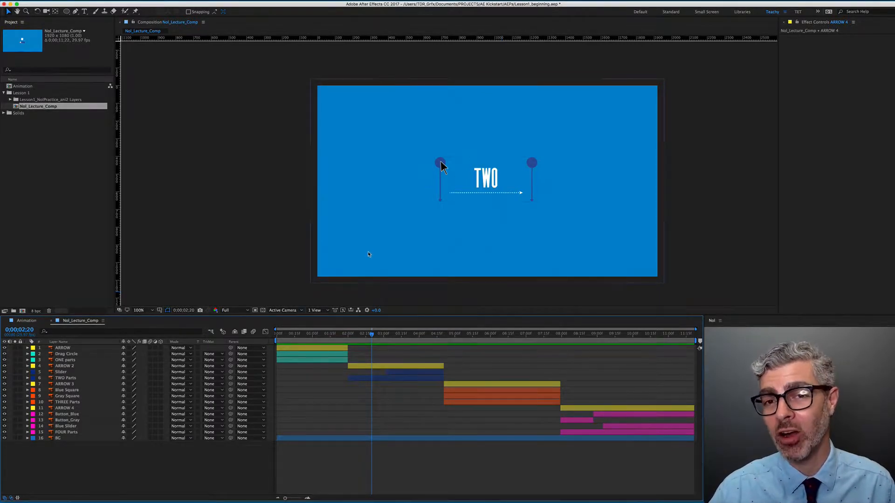
{"action": "left_click_drag", "start_coordinate": [328, 338], "coordinate": [317, 337]}
{"action": "left_click", "coordinate": [325, 348]}
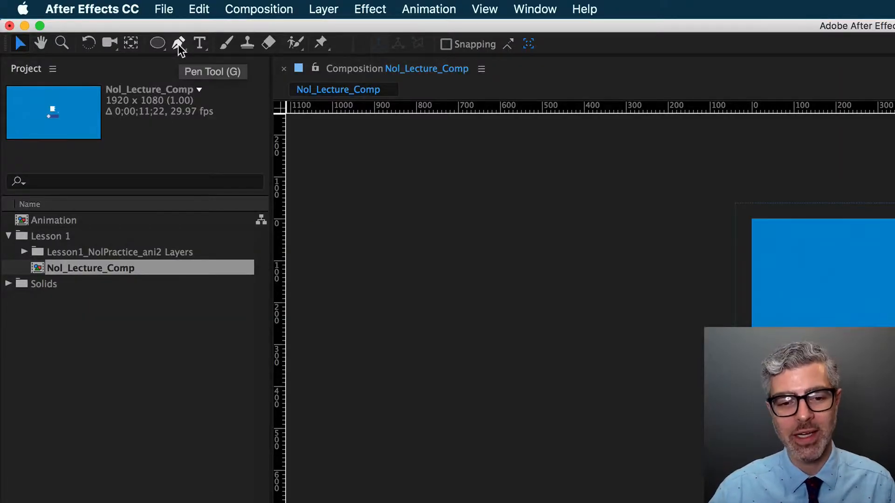
{"action": "left_click", "coordinate": [179, 43]}
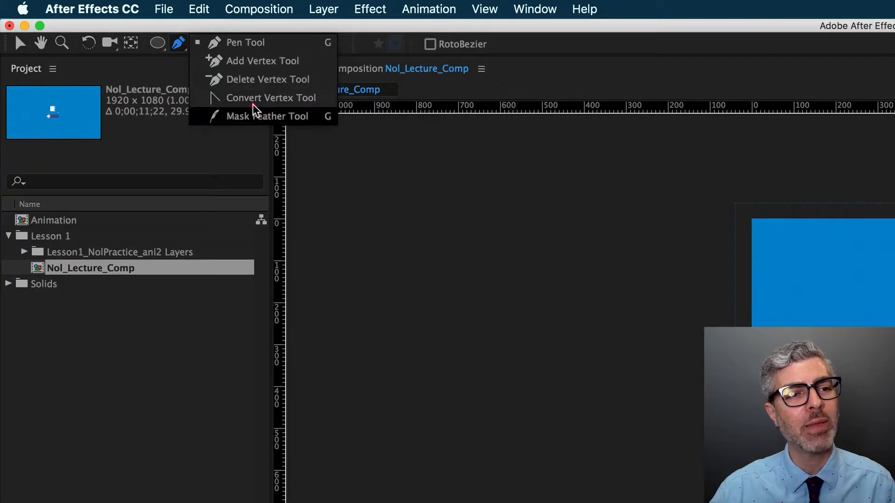
{"action": "left_click", "coordinate": [305, 103]}
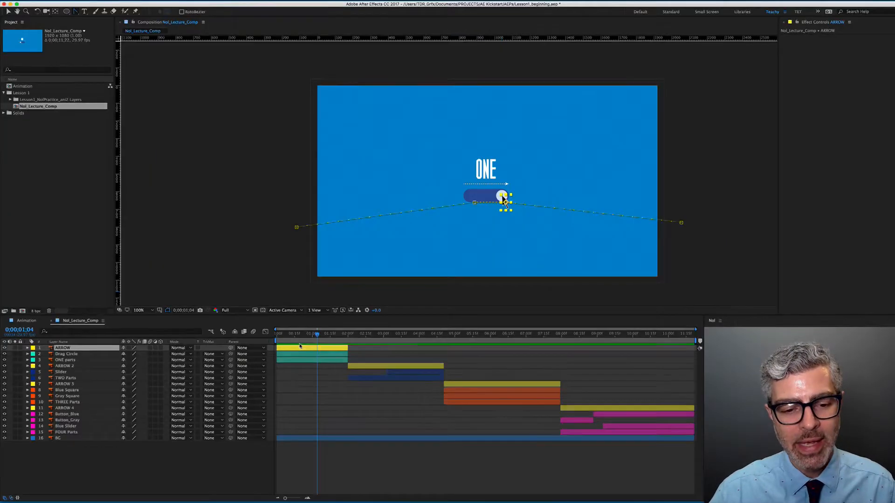
{"action": "key", "text": "p"}
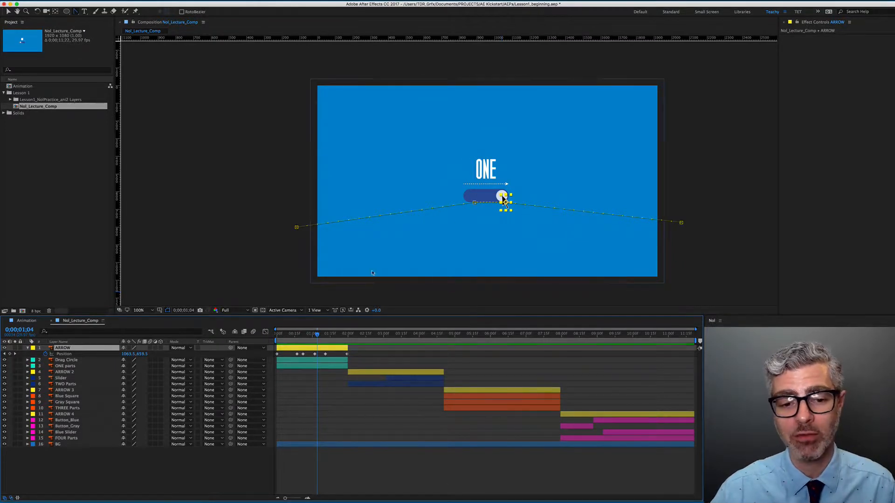
Convert the first vertex of ARROW's motion path and raise its outgoing handle so the path arcs upward on entry
{"action": "mouse_move", "coordinate": [289, 336]}
{"action": "left_mouse_down"}
{"action": "mouse_move", "coordinate": [261, 335]}
{"action": "mouse_move", "coordinate": [285, 335]}
{"action": "left_mouse_up"}
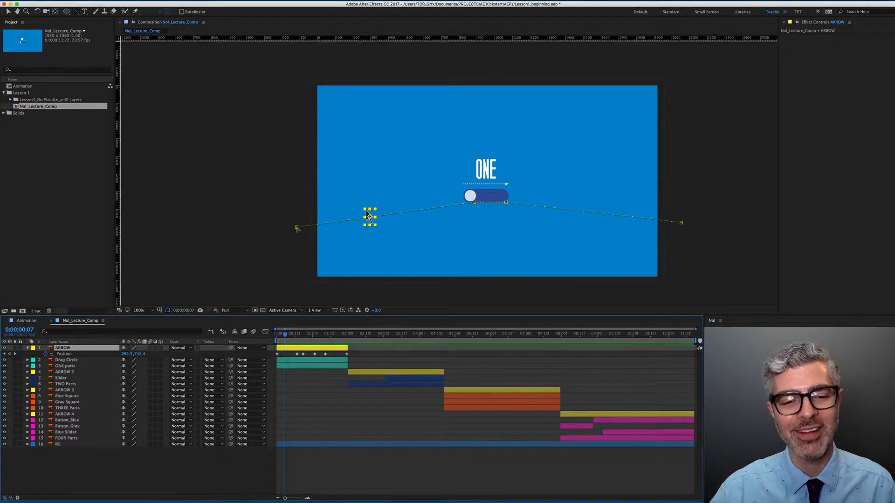
{"action": "left_click", "coordinate": [297, 228]}
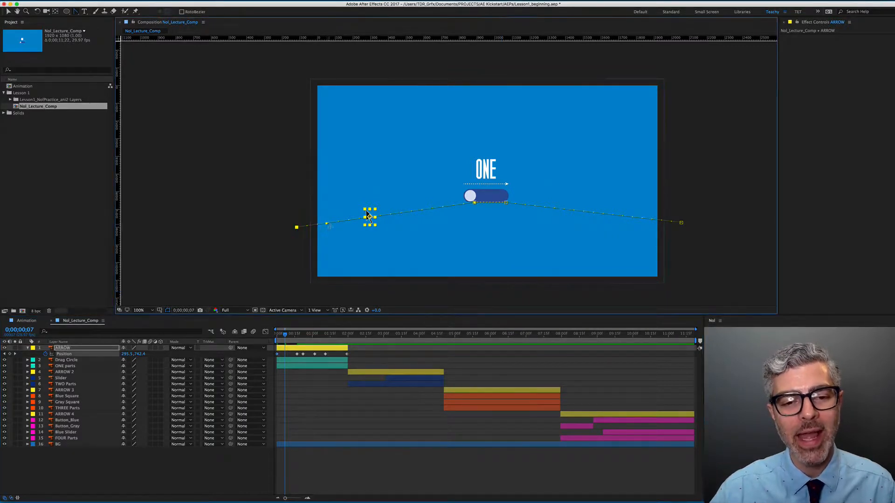
{"action": "mouse_move", "coordinate": [367, 214]}
{"action": "left_mouse_down"}
{"action": "mouse_move", "coordinate": [364, 201]}
{"action": "mouse_move", "coordinate": [368, 233]}
{"action": "mouse_move", "coordinate": [342, 130]}
{"action": "mouse_move", "coordinate": [367, 207]}
{"action": "left_mouse_up"}
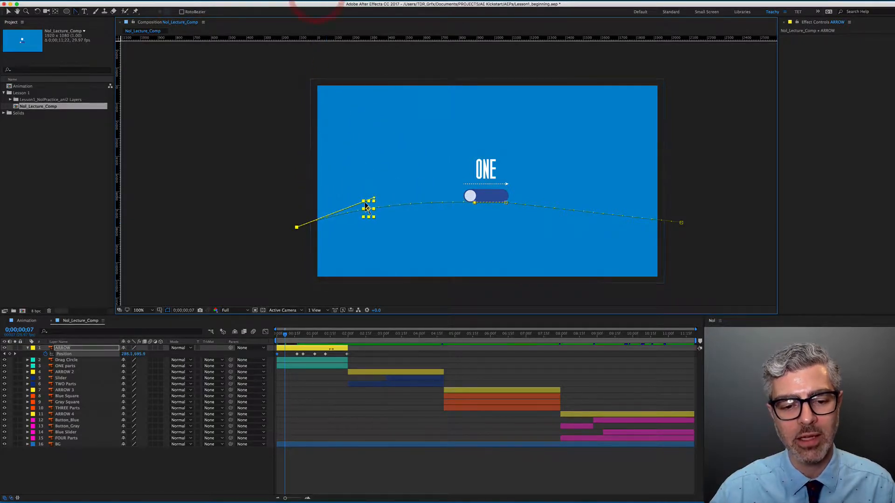
Select ARROW's Position keyframe at 0;00;00;17 and pull an incoming handle out of its motion path vertex, slightly below the path
{"action": "mouse_move", "coordinate": [285, 334]}
{"action": "left_mouse_down"}
{"action": "mouse_move", "coordinate": [277, 334]}
{"action": "mouse_move", "coordinate": [301, 338]}
{"action": "left_mouse_up"}
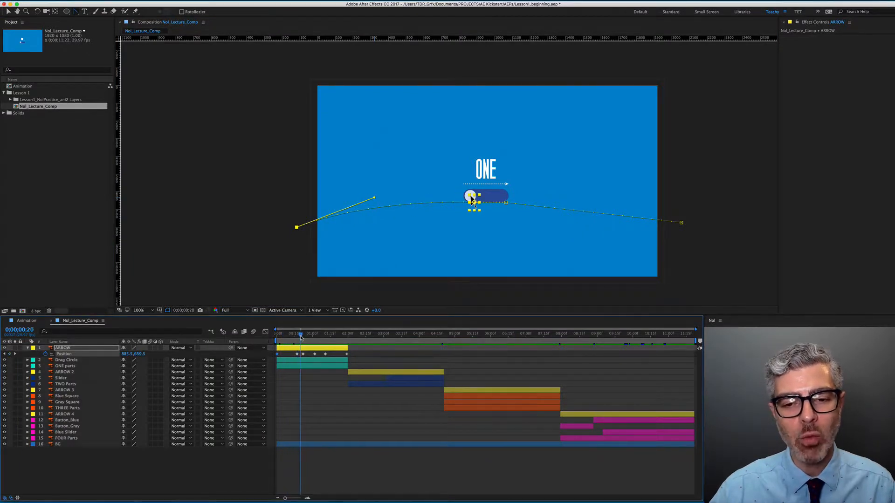
{"action": "scroll", "coordinate": [473, 200], "scroll_direction": "up", "scroll_amount": 2}
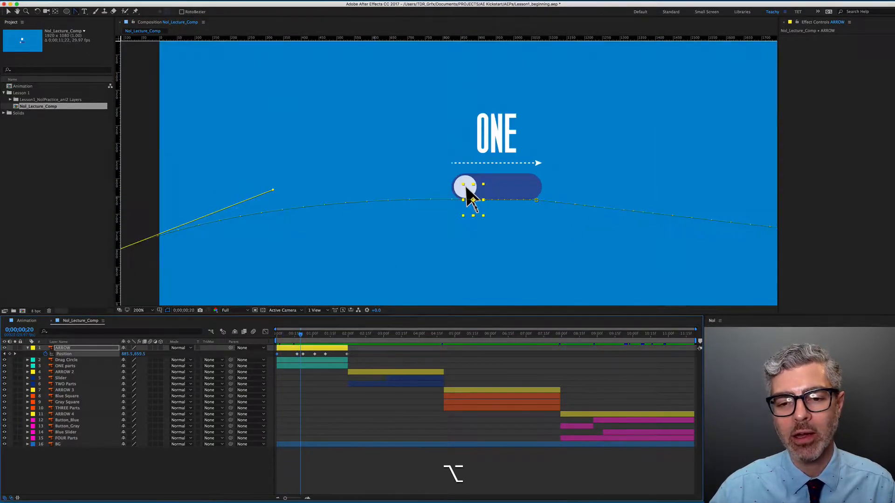
{"action": "scroll", "coordinate": [474, 207], "scroll_direction": "up", "scroll_amount": 3}
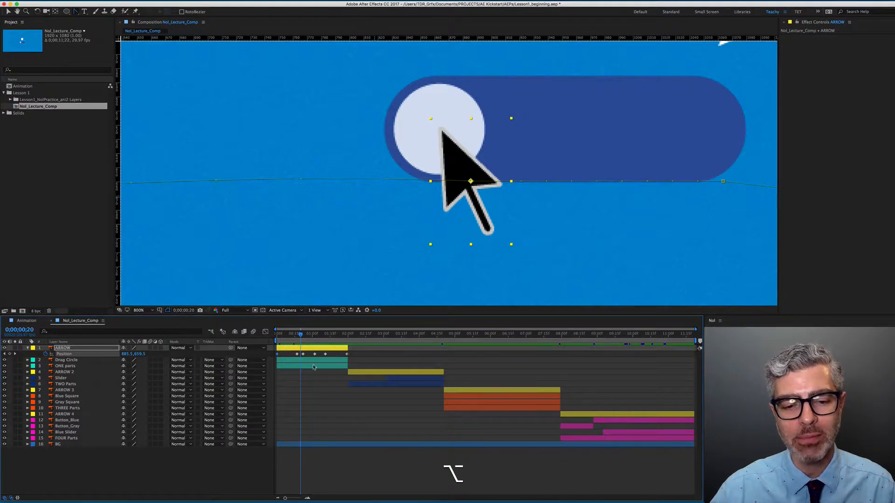
{"action": "left_click_drag", "start_coordinate": [306, 336], "coordinate": [297, 336]}
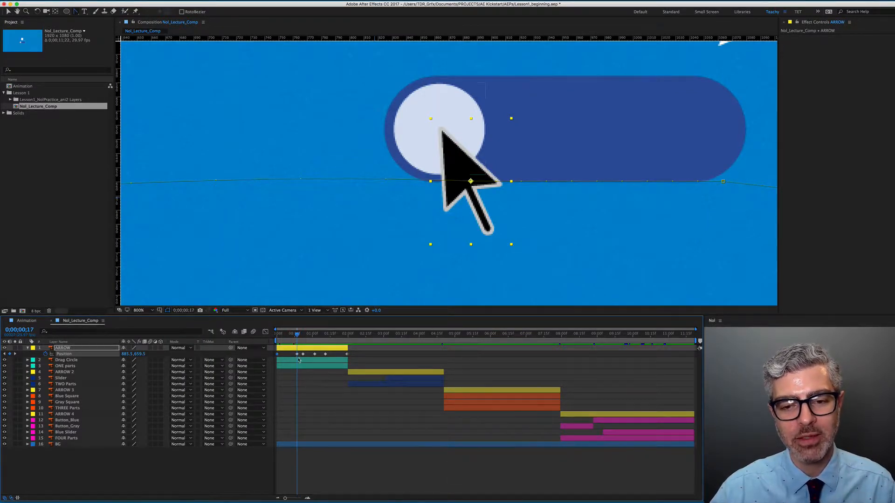
{"action": "left_click", "coordinate": [303, 334], "text": "shift"}
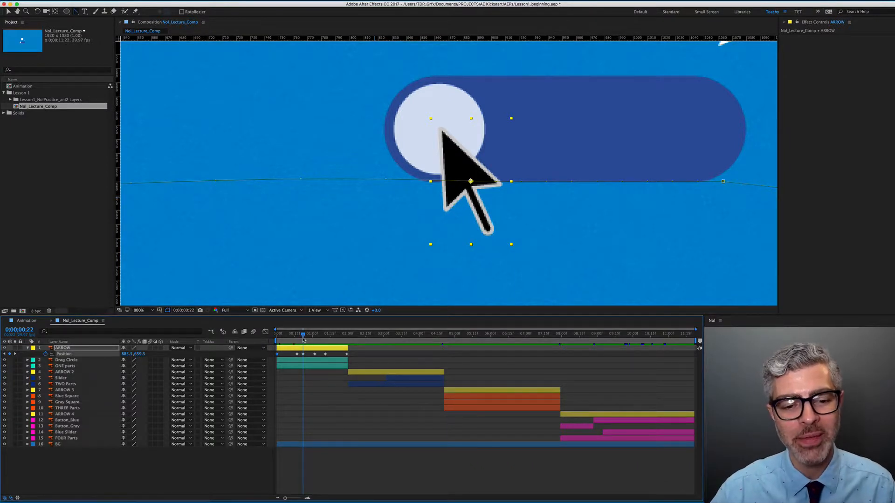
{"action": "left_click_drag", "start_coordinate": [303, 335], "coordinate": [297, 337]}
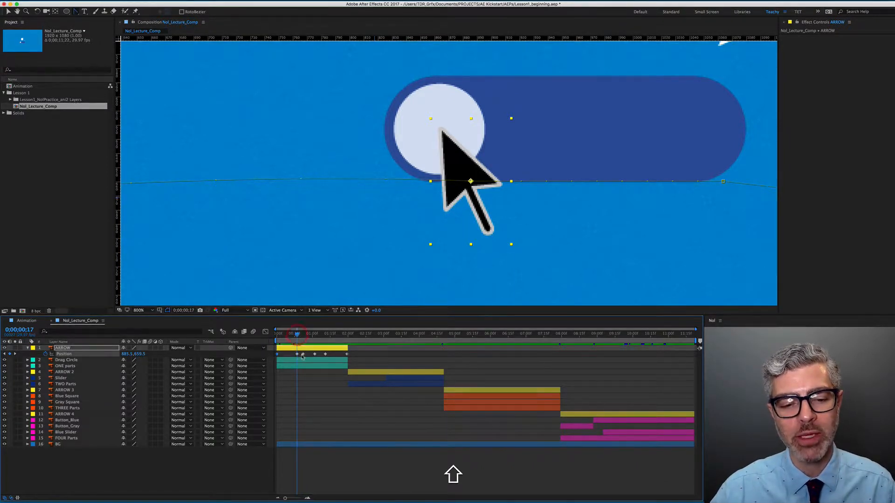
{"action": "left_click", "coordinate": [297, 355]}
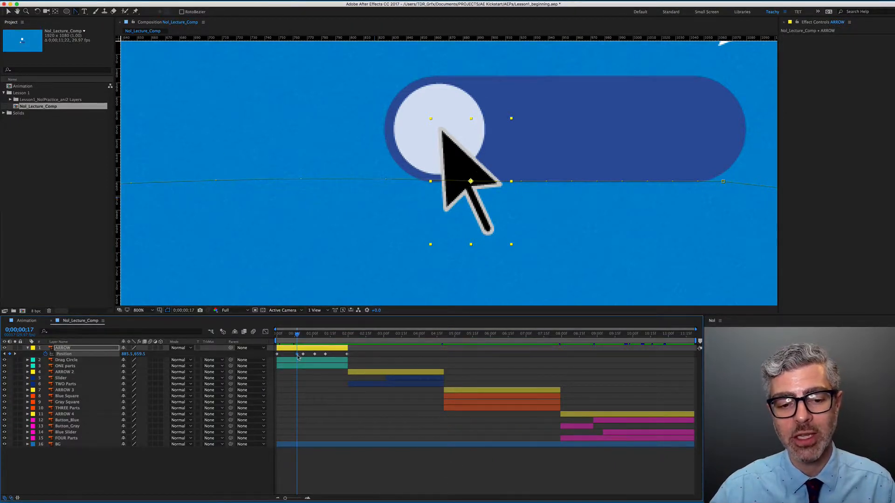
{"action": "left_click", "coordinate": [470, 182]}
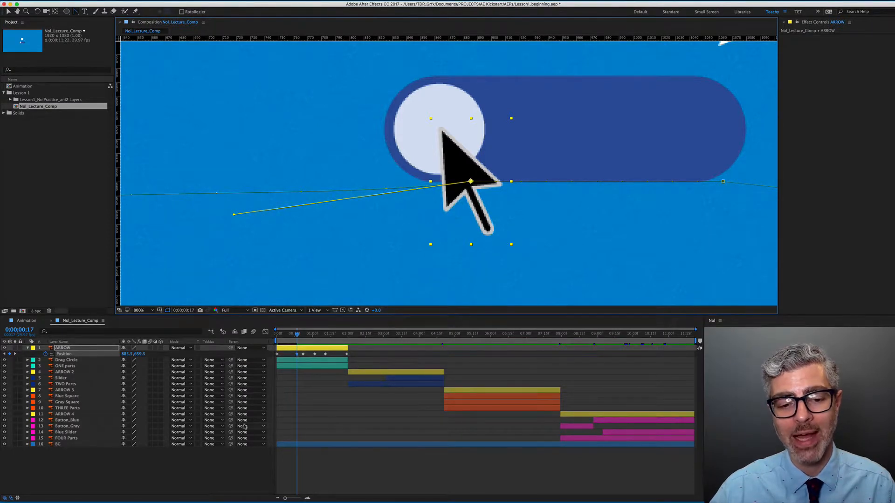
Reshape the incoming handle at ARROW's 0;00;00;17 keyframe, trying an S-curve before raising it to form one smooth arc
{"action": "scroll", "coordinate": [271, 236], "scroll_direction": "down", "scroll_amount": 2}
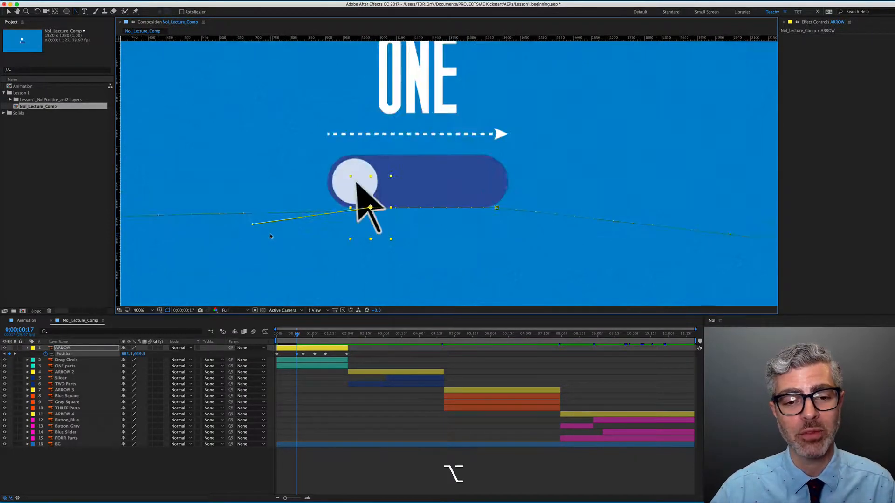
{"action": "left_click_drag", "start_coordinate": [236, 247], "coordinate": [422, 220]}
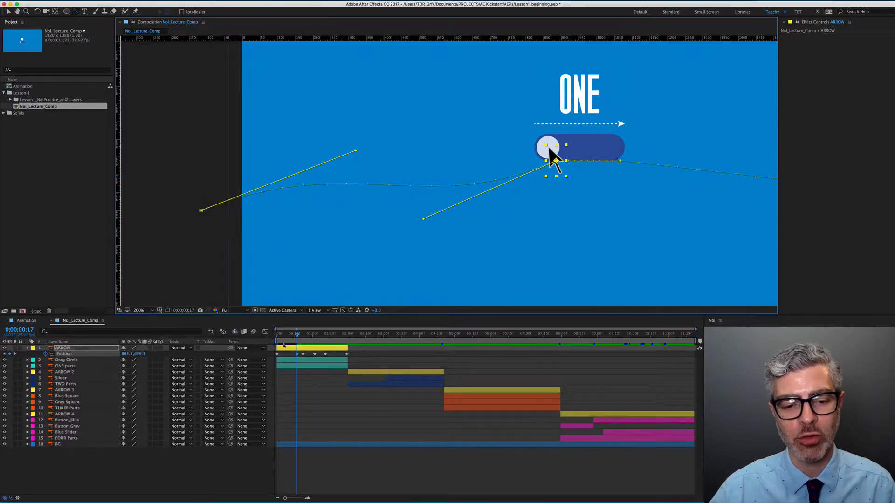
{"action": "mouse_move", "coordinate": [289, 334]}
{"action": "left_mouse_down"}
{"action": "mouse_move", "coordinate": [278, 334]}
{"action": "mouse_move", "coordinate": [297, 333]}
{"action": "left_mouse_up"}
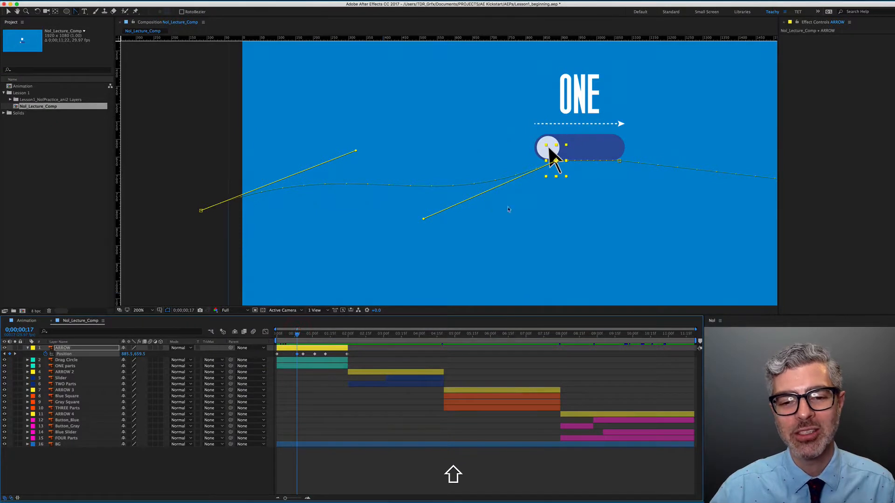
{"action": "left_click_drag", "start_coordinate": [423, 219], "coordinate": [472, 153]}
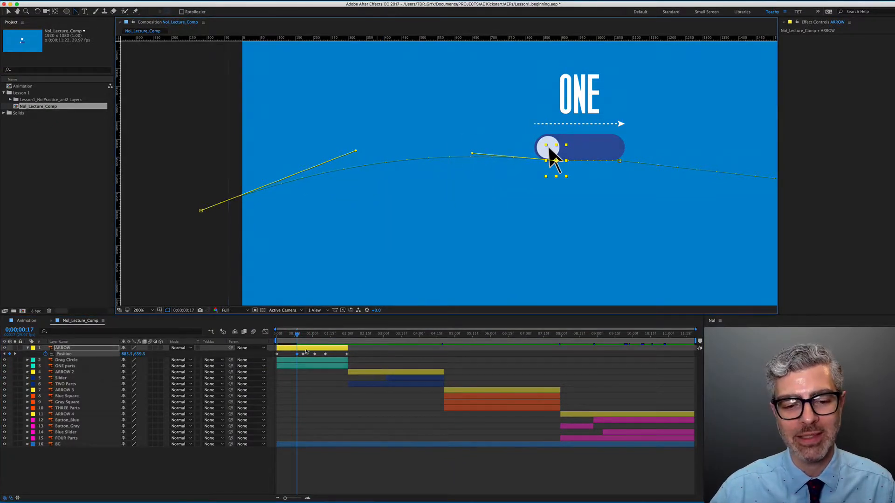
Select ARROW's Position keyframe at 0;00;00;22, inspect its motion path vertex, and undo the last action
{"action": "left_click_drag", "start_coordinate": [299, 338], "coordinate": [305, 338]}
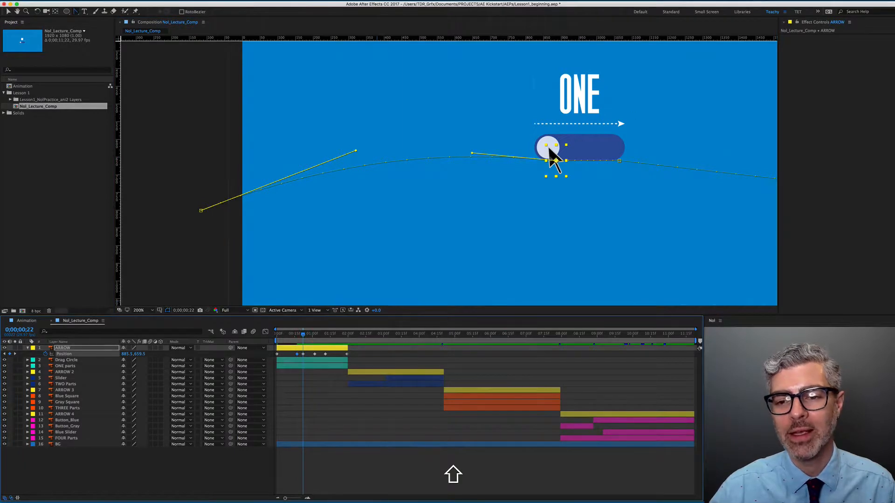
{"action": "left_click", "coordinate": [303, 354]}
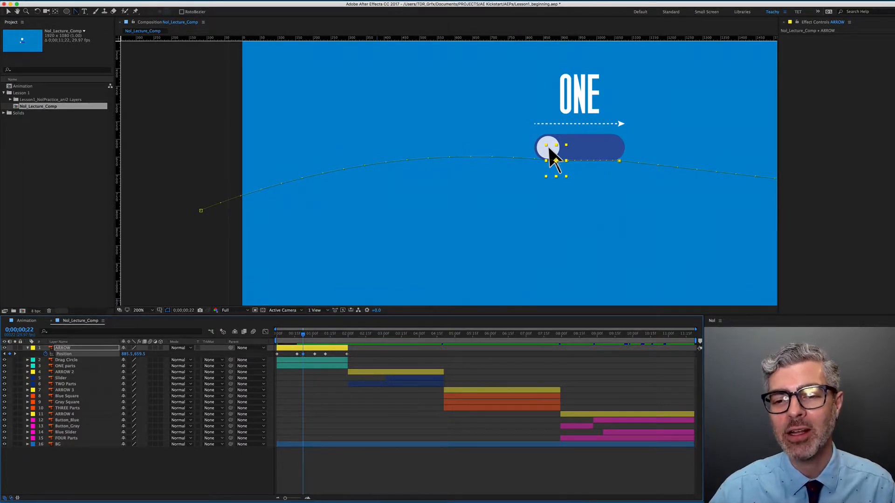
{"action": "mouse_move", "coordinate": [304, 335]}
{"action": "left_mouse_down"}
{"action": "mouse_move", "coordinate": [295, 337]}
{"action": "mouse_move", "coordinate": [305, 338]}
{"action": "left_mouse_up"}
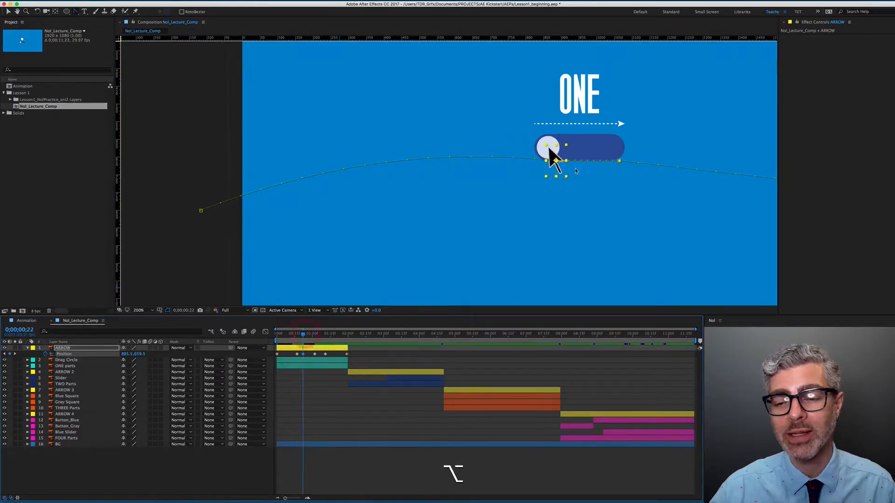
{"action": "scroll", "coordinate": [558, 176], "scroll_direction": "up", "scroll_amount": 2}
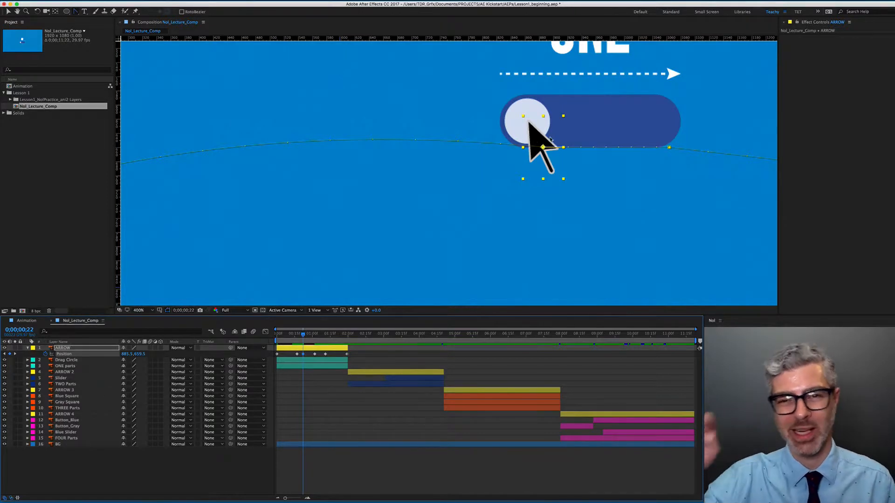
{"action": "key", "text": "super+z"}
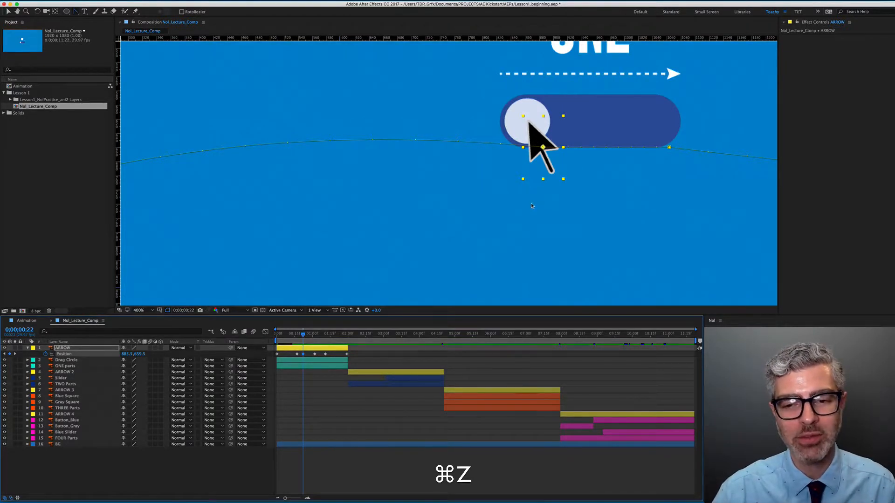
{"action": "key", "text": "alt"}
{"action": "scroll", "coordinate": [606, 174], "scroll_direction": "down", "scroll_amount": 2}
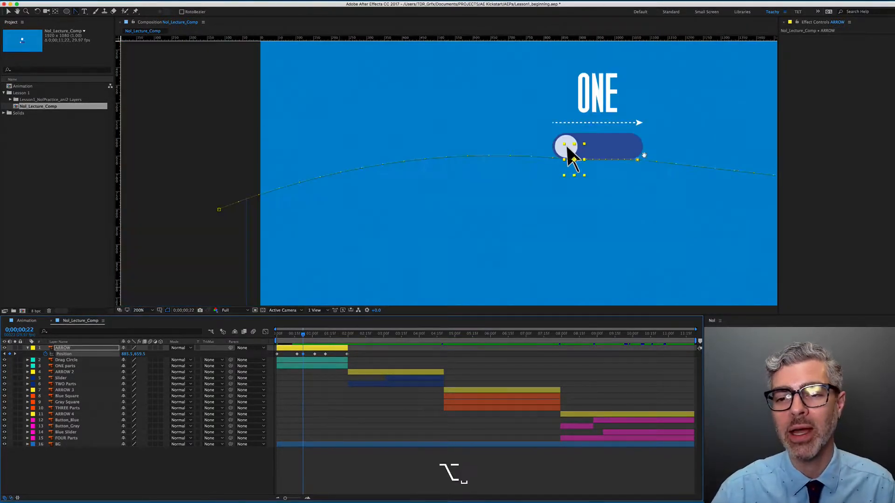
Arc ARROW's exit path by pulling an outgoing handle from the 0;00;01;11 Position keyframe and raising the final vertex's incoming handle
{"action": "left_click_drag", "start_coordinate": [310, 338], "coordinate": [326, 341]}
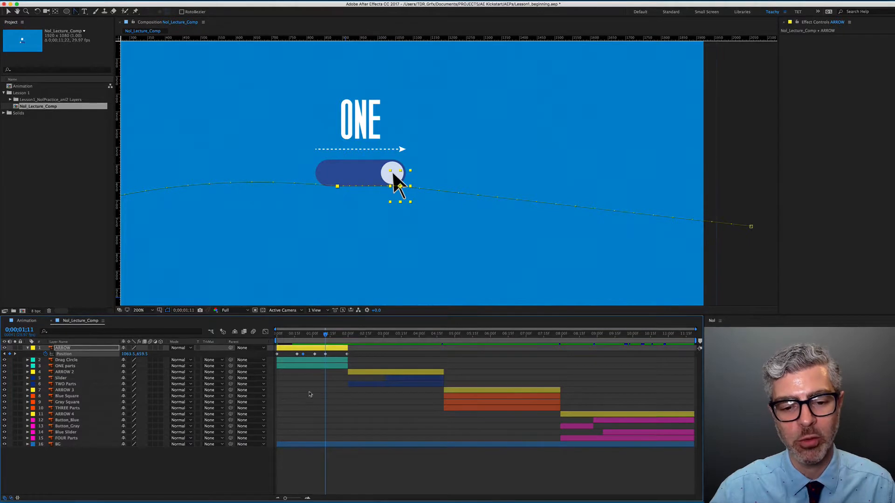
{"action": "left_click_drag", "start_coordinate": [331, 355], "coordinate": [318, 361]}
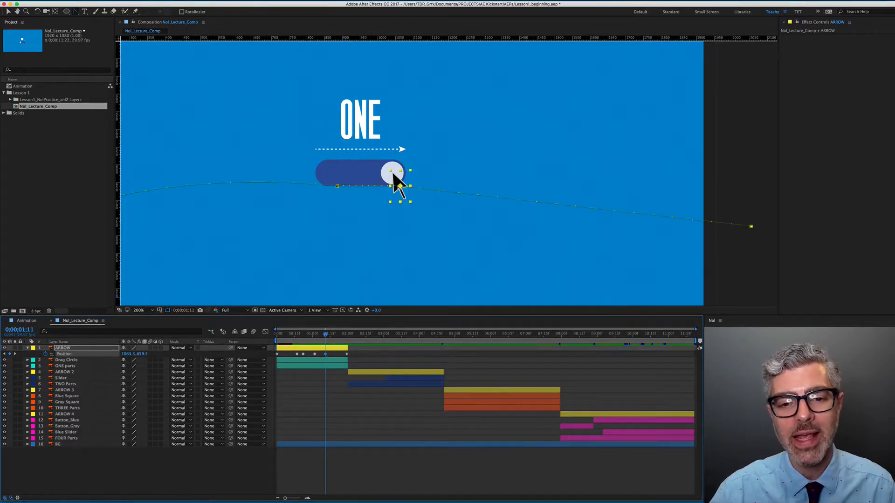
{"action": "left_click_drag", "start_coordinate": [399, 186], "coordinate": [484, 181]}
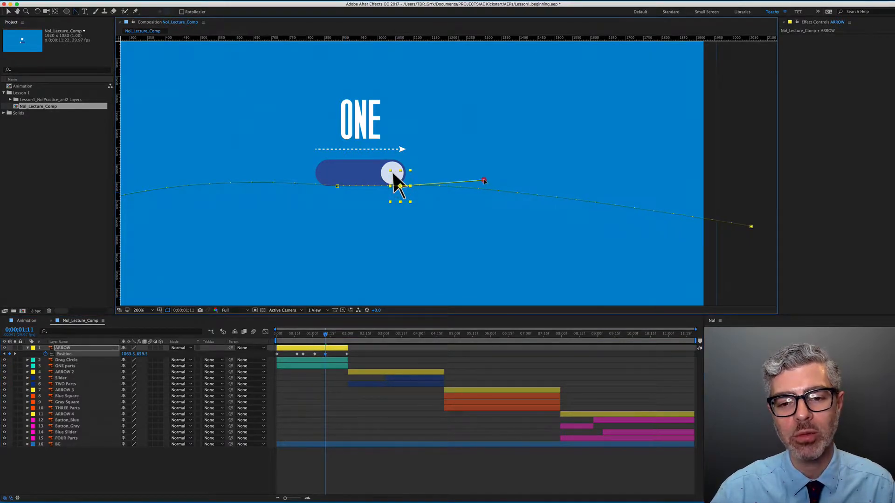
{"action": "left_click", "coordinate": [348, 355]}
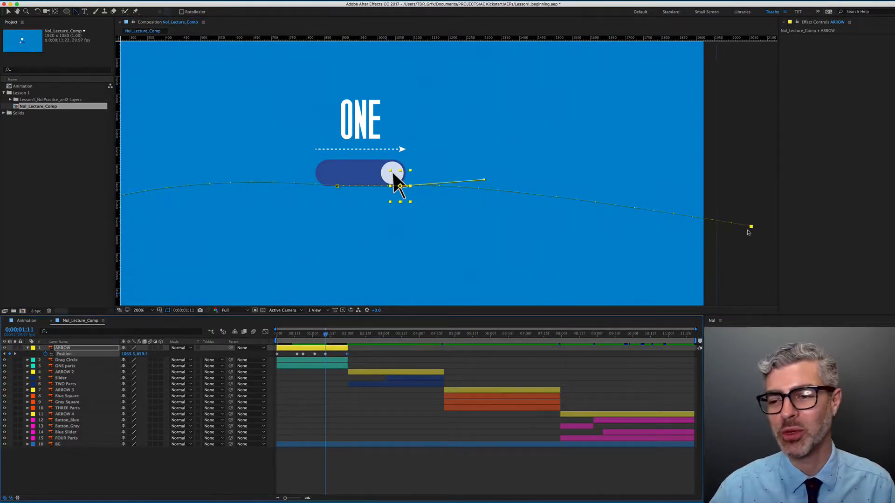
{"action": "left_click", "coordinate": [751, 227]}
{"action": "left_click_drag", "start_coordinate": [693, 223], "coordinate": [671, 191]}
{"action": "scroll", "coordinate": [420, 241], "scroll_direction": "down", "scroll_amount": 2}
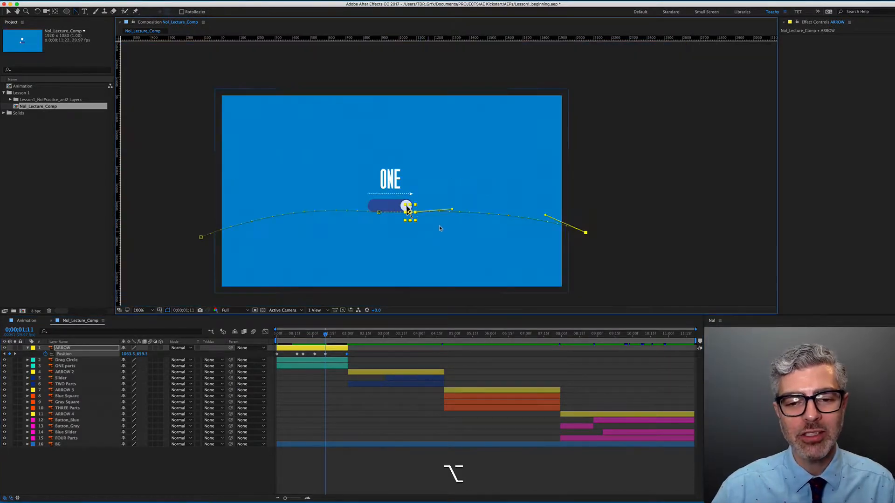
Set the work area to ARROW's duration and shorten the first vertex's outgoing handle to flatten the entry arc
{"action": "left_click", "coordinate": [318, 349]}
{"action": "key", "text": "alt+super+b"}
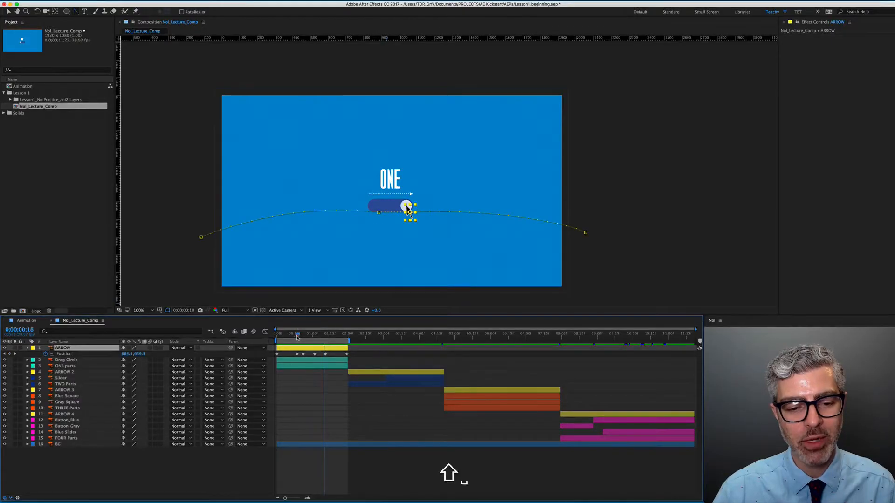
{"action": "left_click_drag", "start_coordinate": [292, 334], "coordinate": [297, 340]}
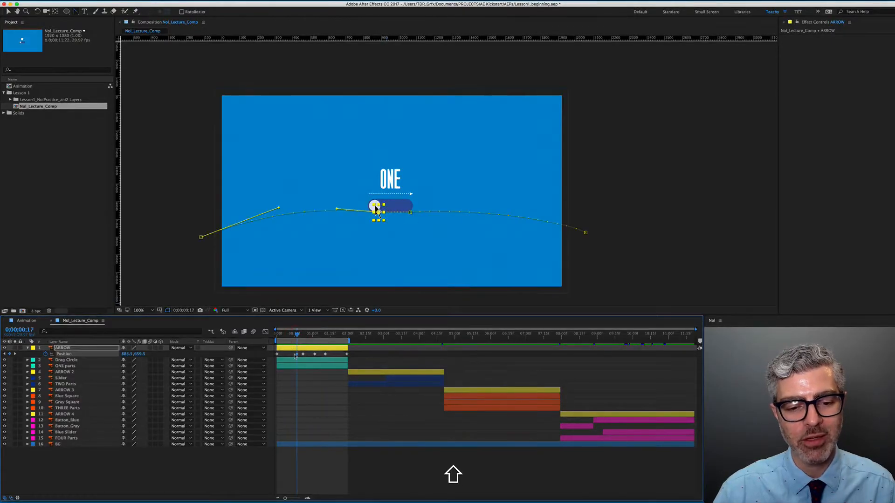
{"action": "left_click_drag", "start_coordinate": [279, 208], "coordinate": [242, 227]}
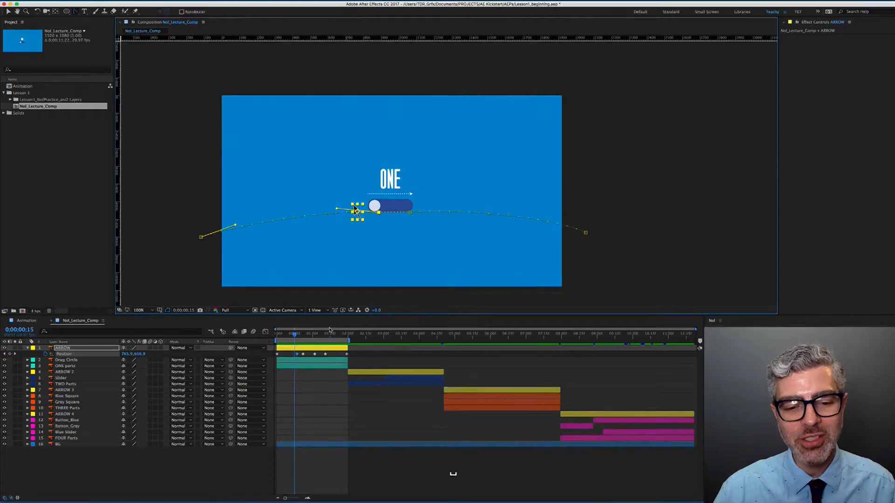
Reshape ARROW's exit path into a shallow downward dip by lowering the handles between the slider's end and the 0;00;01;29 vertex
{"action": "left_click_drag", "start_coordinate": [341, 335], "coordinate": [345, 335]}
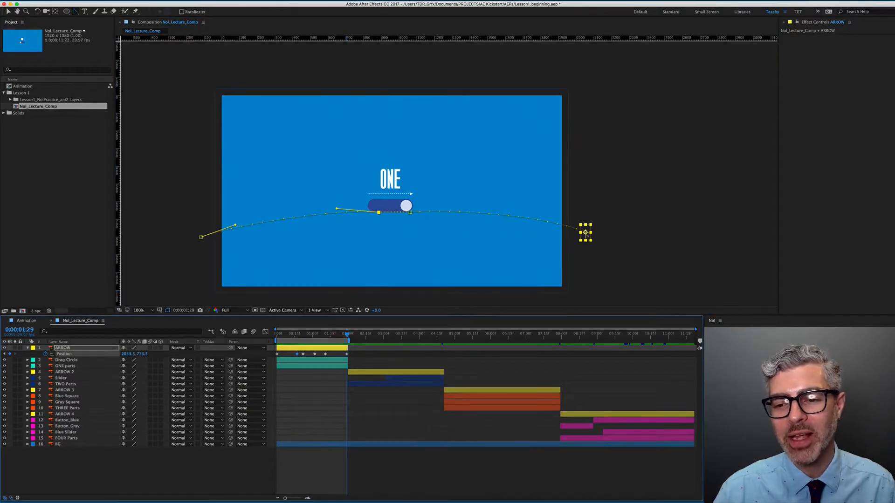
{"action": "left_click_drag", "start_coordinate": [586, 235], "coordinate": [511, 207]}
{"action": "left_click_drag", "start_coordinate": [452, 210], "coordinate": [509, 250]}
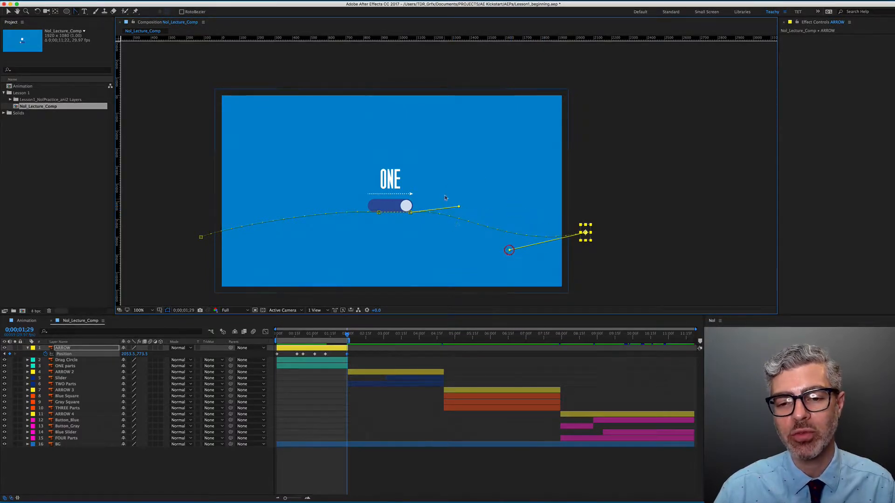
{"action": "left_click_drag", "start_coordinate": [458, 207], "coordinate": [430, 218]}
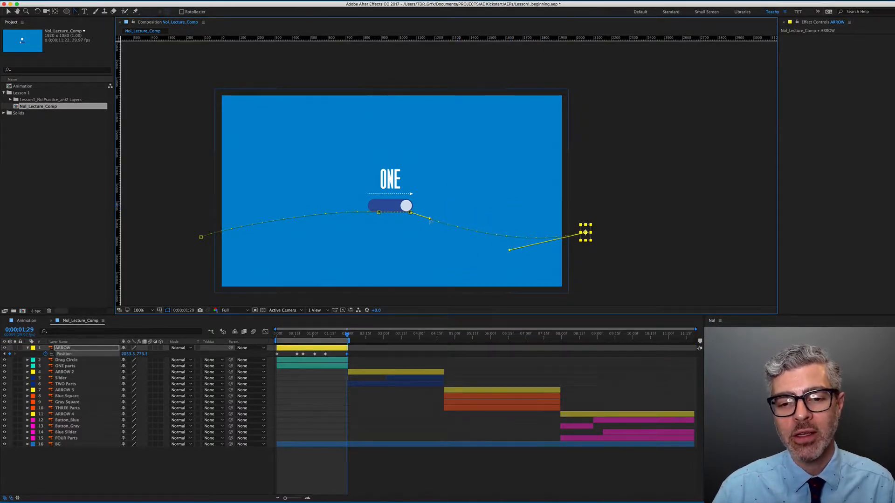
{"action": "left_click_drag", "start_coordinate": [509, 250], "coordinate": [508, 240]}
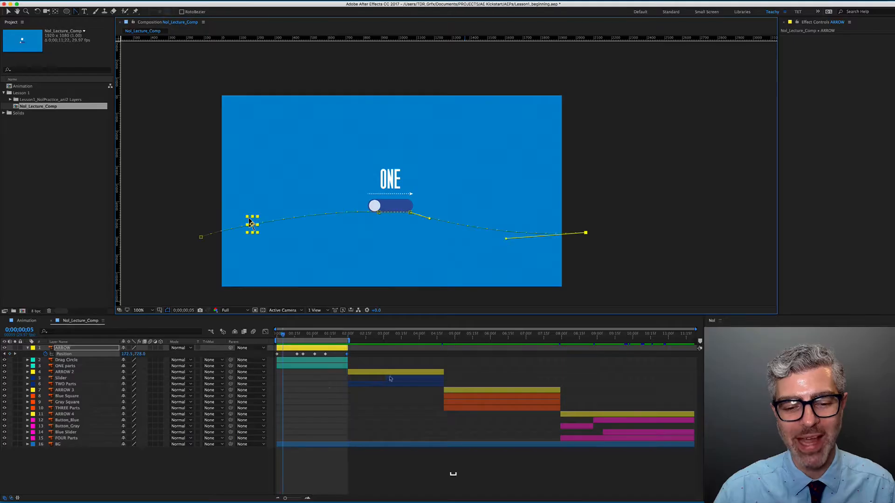
Reveal ARROW 2's Position keyframes and arc its entry path upward with handles on the first two motion path vertices
{"action": "left_click", "coordinate": [388, 374]}
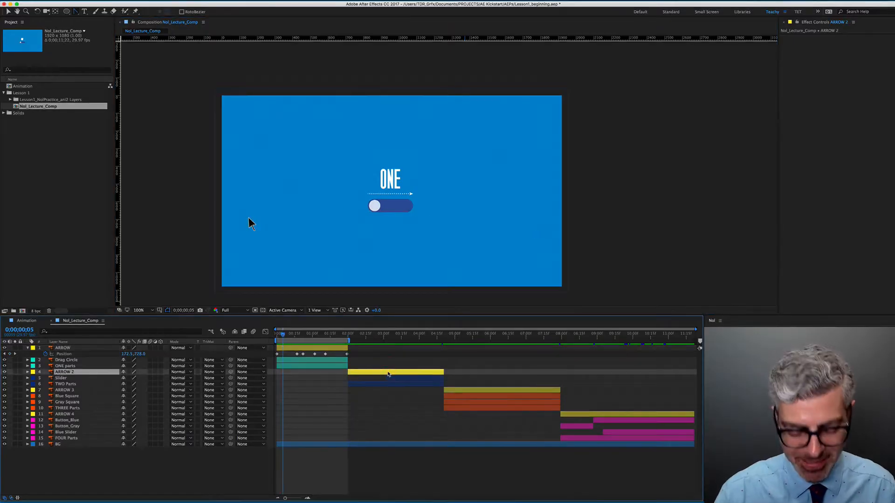
{"action": "key", "text": "p"}
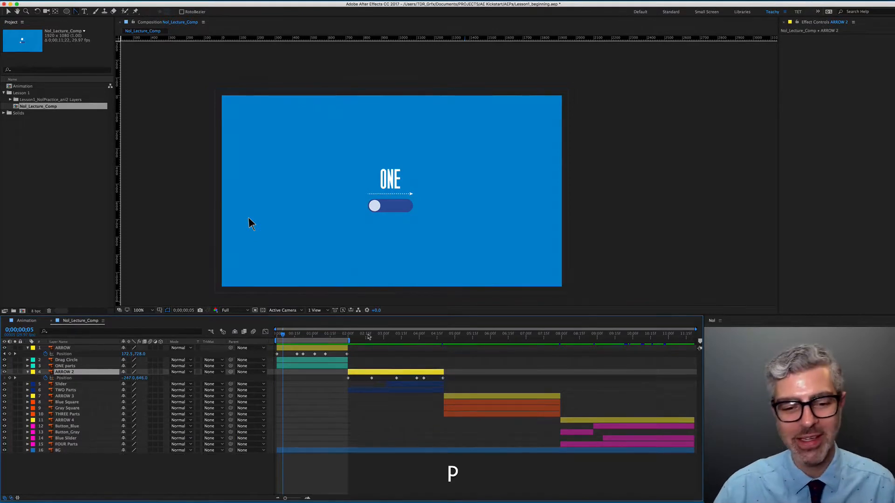
{"action": "left_click_drag", "start_coordinate": [358, 337], "coordinate": [349, 336]}
{"action": "left_click", "coordinate": [349, 378]}
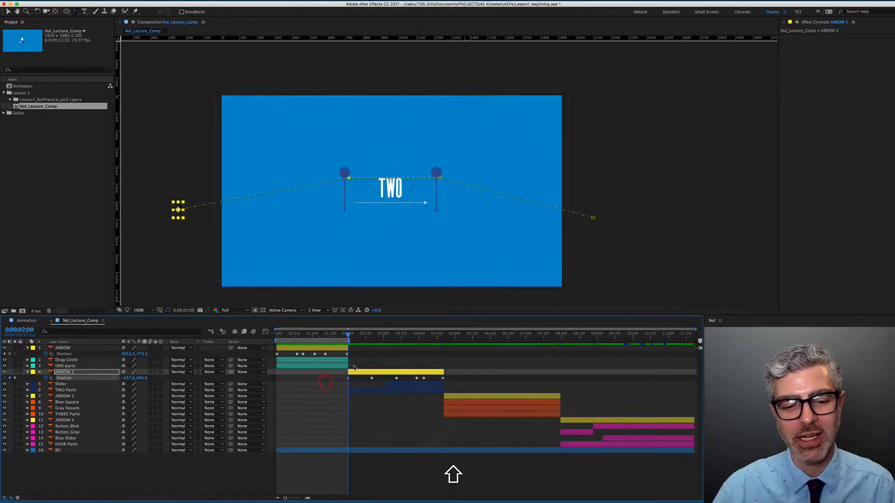
{"action": "left_click", "coordinate": [179, 209]}
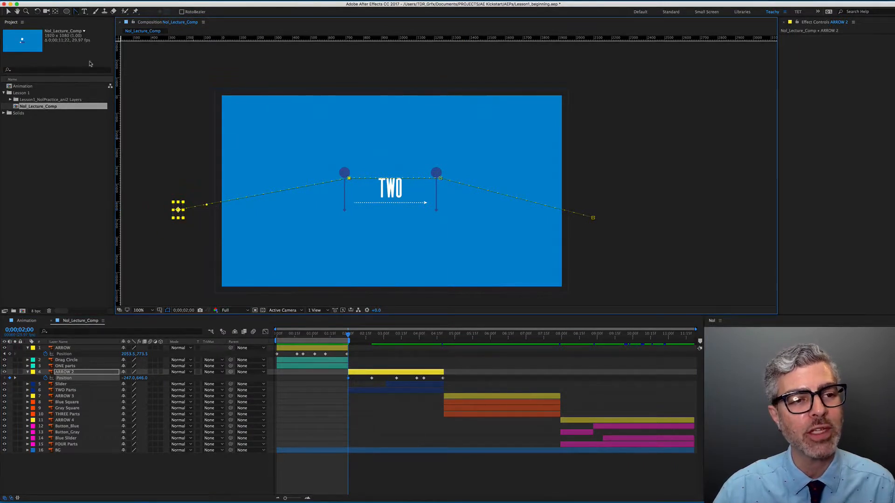
{"action": "left_click_drag", "start_coordinate": [207, 205], "coordinate": [219, 188]}
{"action": "left_click", "coordinate": [365, 382]}
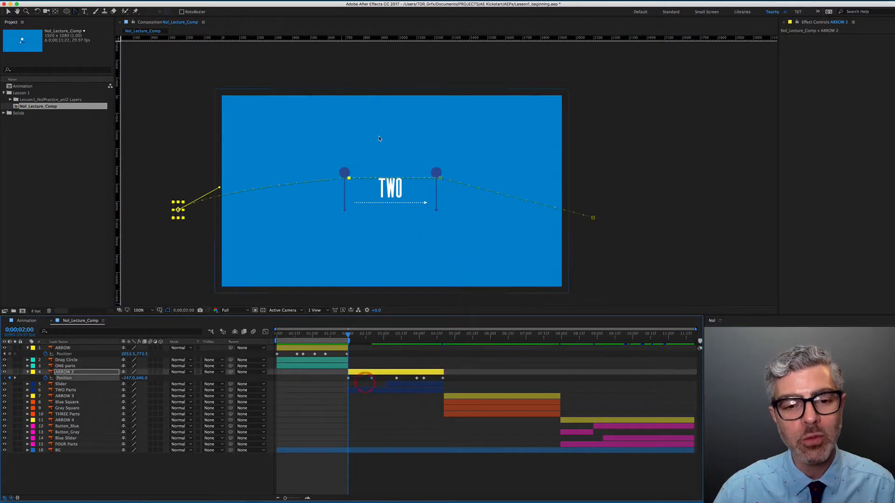
{"action": "left_click_drag", "start_coordinate": [349, 178], "coordinate": [318, 180]}
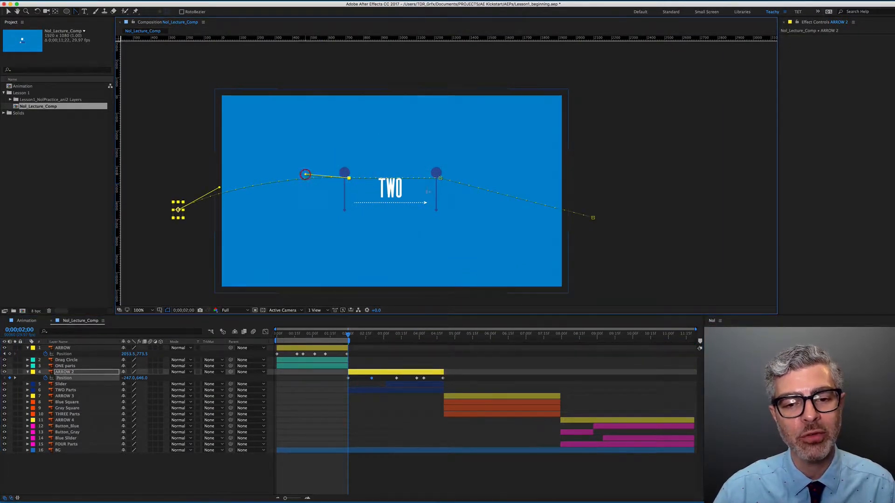
Arc ARROW 2's exit path by pulling an outgoing handle from the second-to-last keyframe's vertex and raising the last vertex's incoming handle
{"action": "left_click", "coordinate": [426, 382]}
{"action": "left_click", "coordinate": [424, 378]}
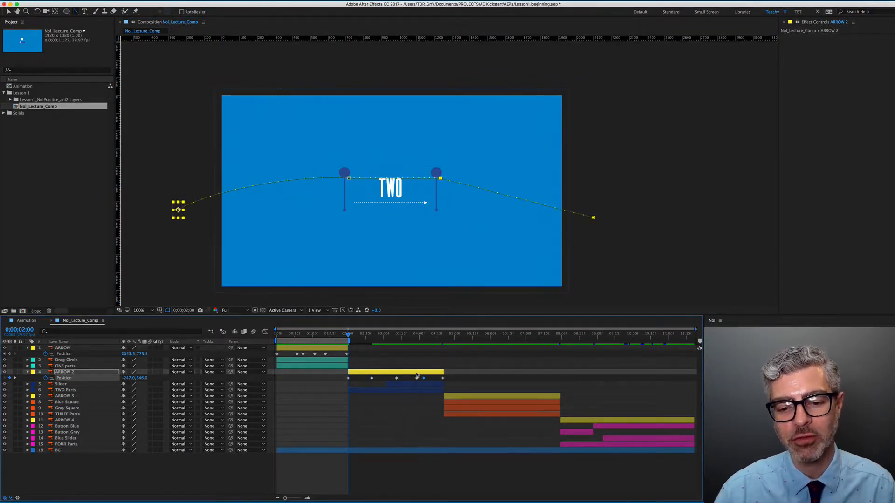
{"action": "left_click_drag", "start_coordinate": [440, 178], "coordinate": [505, 181]}
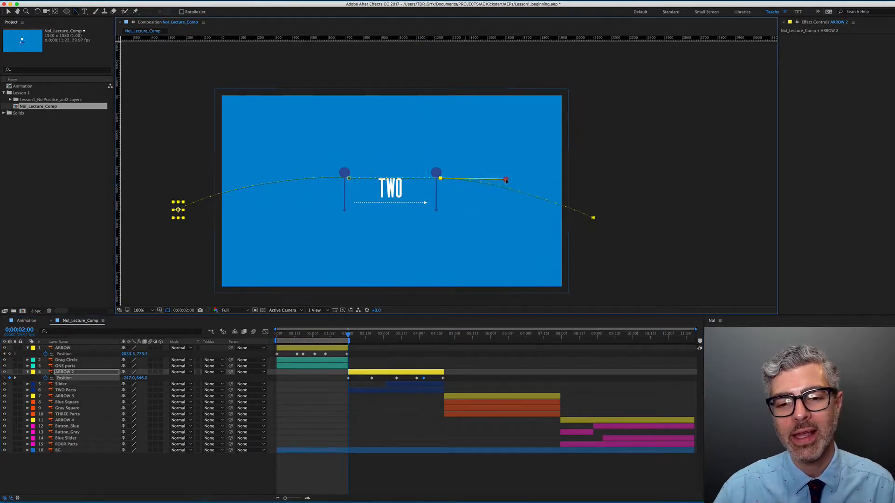
{"action": "left_click_drag", "start_coordinate": [567, 209], "coordinate": [556, 190]}
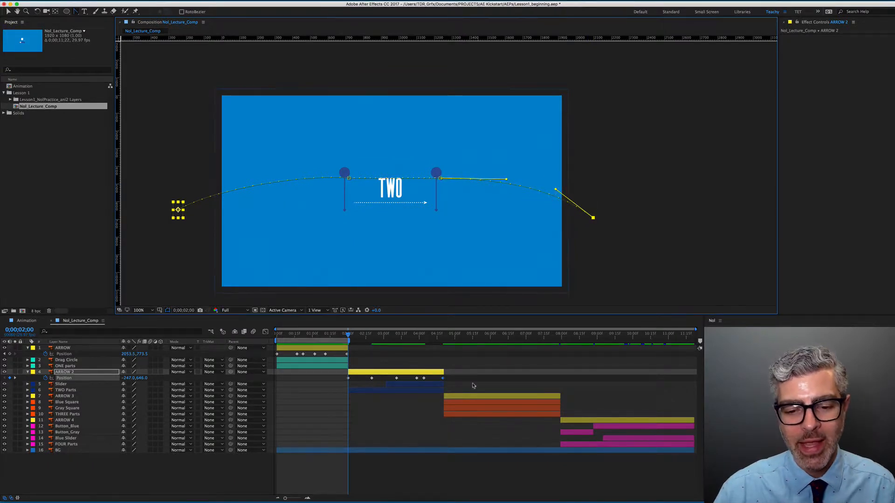
Reveal ARROW 3's Position keyframes and, at 0;00;04;21, raise an outgoing handle from the first motion path vertex
{"action": "left_click", "coordinate": [468, 397]}
{"action": "key", "text": "p"}
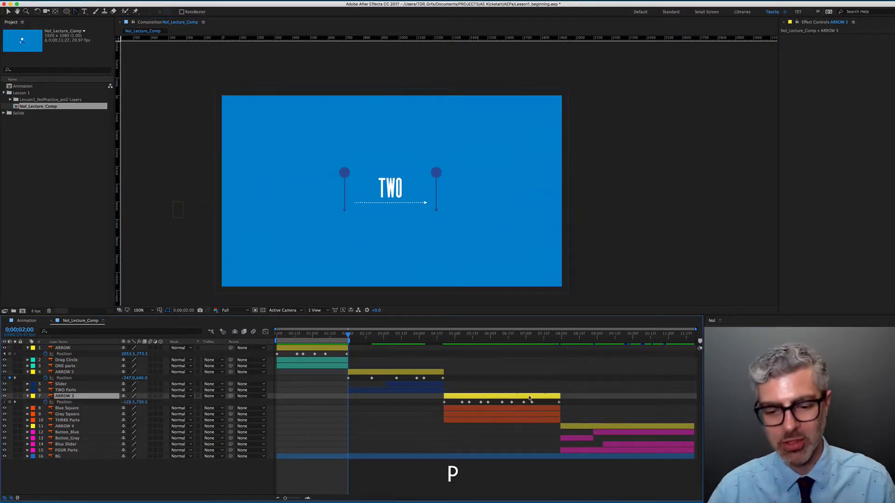
{"action": "left_click_drag", "start_coordinate": [446, 342], "coordinate": [442, 342]}
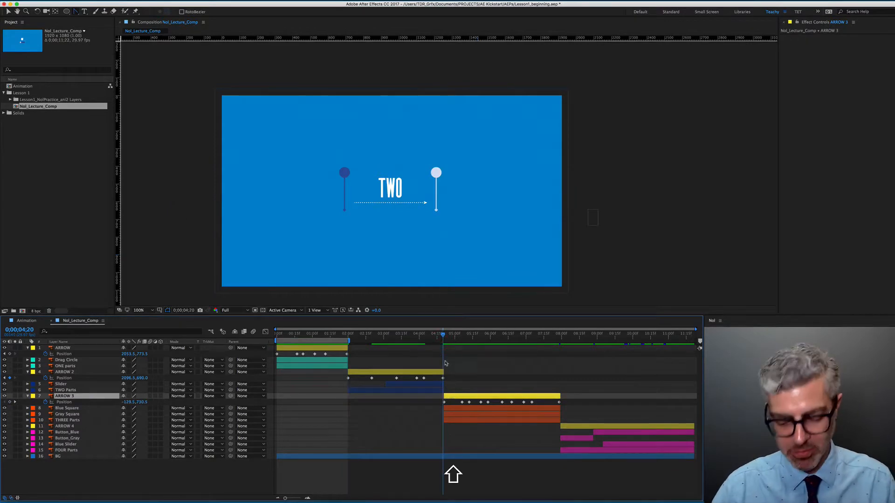
{"action": "key", "text": "Page_Down"}
{"action": "left_click", "coordinate": [431, 411]}
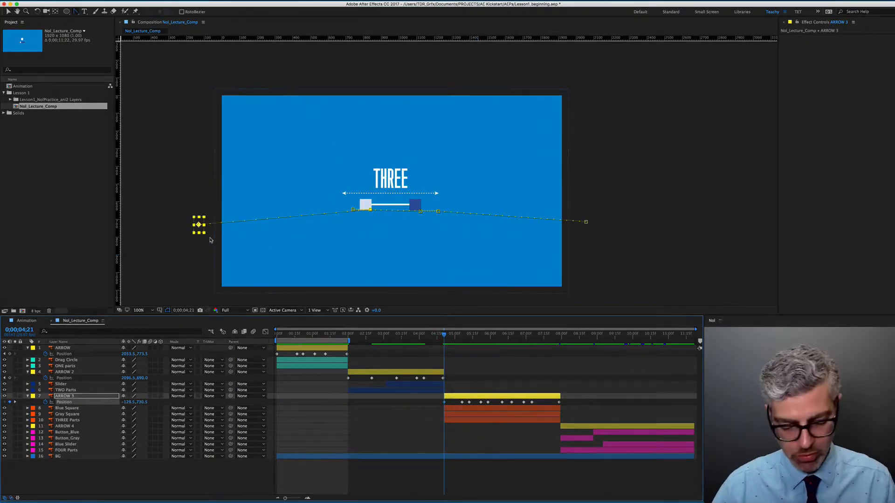
{"action": "left_click", "coordinate": [198, 225]}
{"action": "left_click_drag", "start_coordinate": [228, 225], "coordinate": [237, 208]}
{"action": "left_click", "coordinate": [463, 402]}
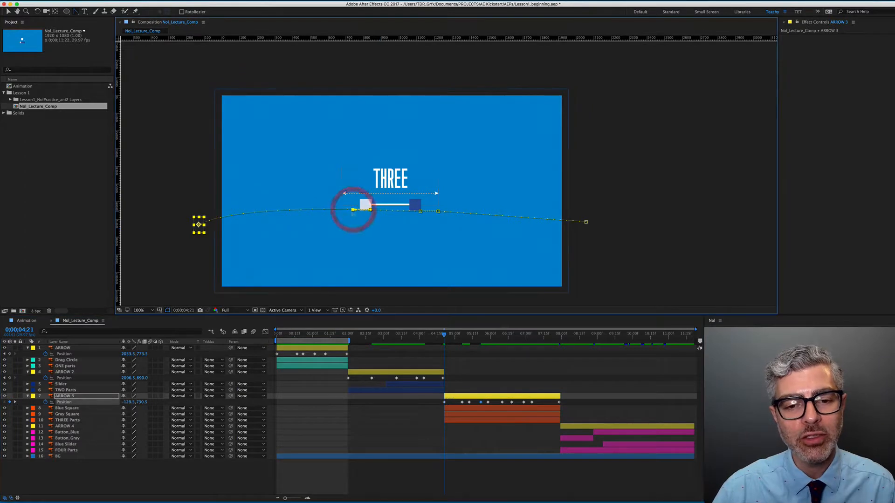
{"action": "scroll", "coordinate": [357, 214], "scroll_direction": "up", "scroll_amount": 4}
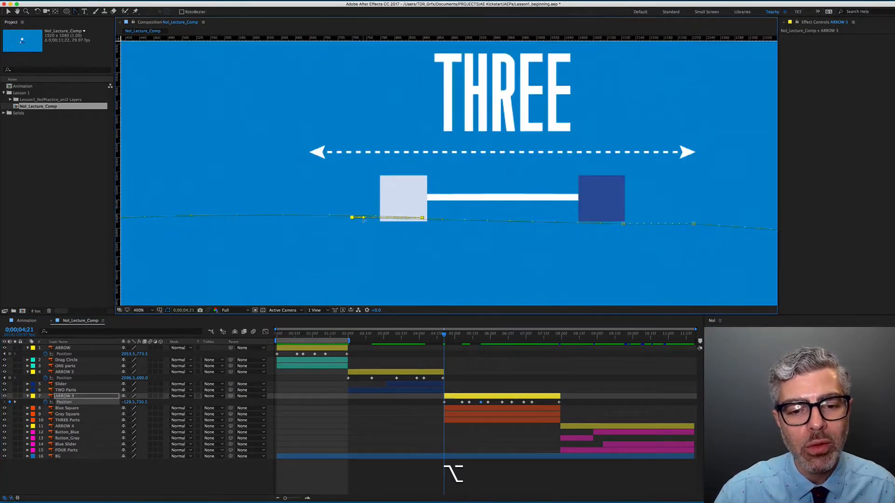
{"action": "left_click_drag", "start_coordinate": [352, 218], "coordinate": [385, 244]}
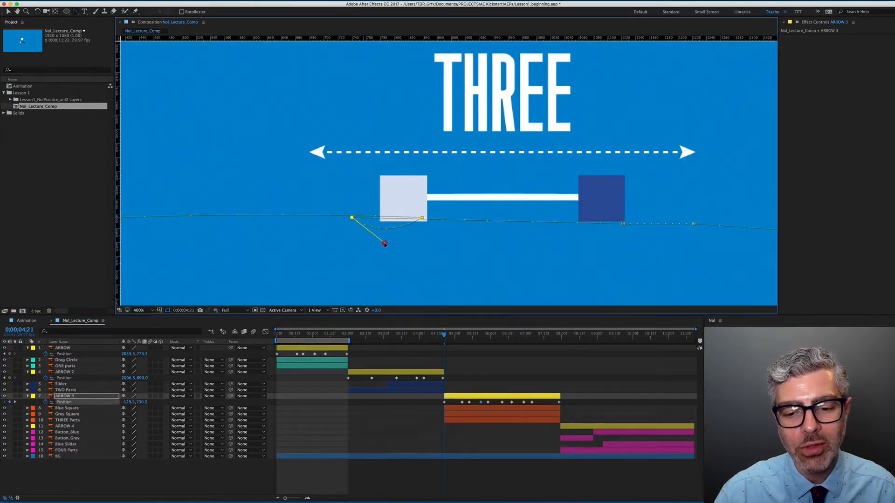
{"action": "key", "text": "super+z"}
{"action": "key", "text": "super+z"}
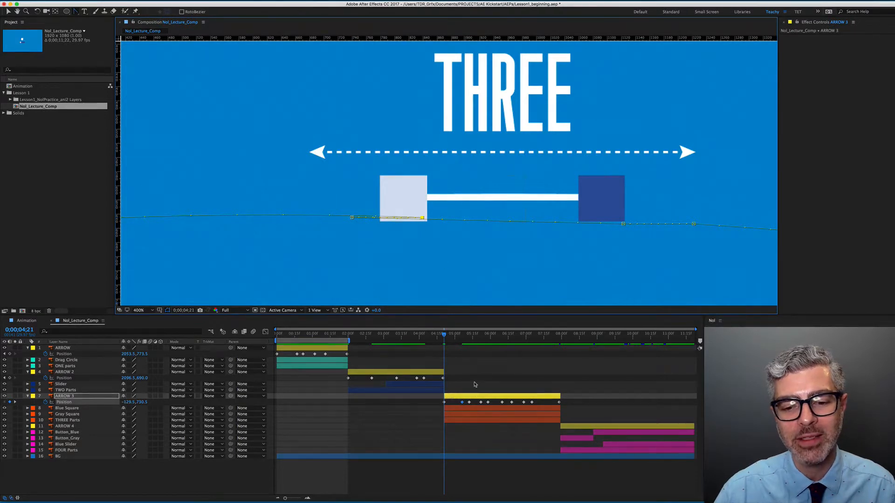
Pull a long incoming handle out of ARROW 3's second motion path vertex, slightly above the path, to smooth the entry arc
{"action": "left_click", "coordinate": [422, 219]}
{"action": "scroll", "coordinate": [323, 239], "scroll_direction": "down", "scroll_amount": 1}
{"action": "left_click_drag", "start_coordinate": [383, 196], "coordinate": [548, 61]}
{"action": "left_click_drag", "start_coordinate": [481, 100], "coordinate": [410, 80]}
{"action": "left_click_drag", "start_coordinate": [275, 84], "coordinate": [275, 89]}
{"action": "left_click_drag", "start_coordinate": [473, 131], "coordinate": [281, 213]}
Arc ARROW 3's exit path by raising an outgoing handle at the 0;00;07;05 keyframe and an incoming handle at the last vertex
{"action": "left_click", "coordinate": [476, 337]}
{"action": "left_click_drag", "start_coordinate": [478, 342], "coordinate": [532, 342]}
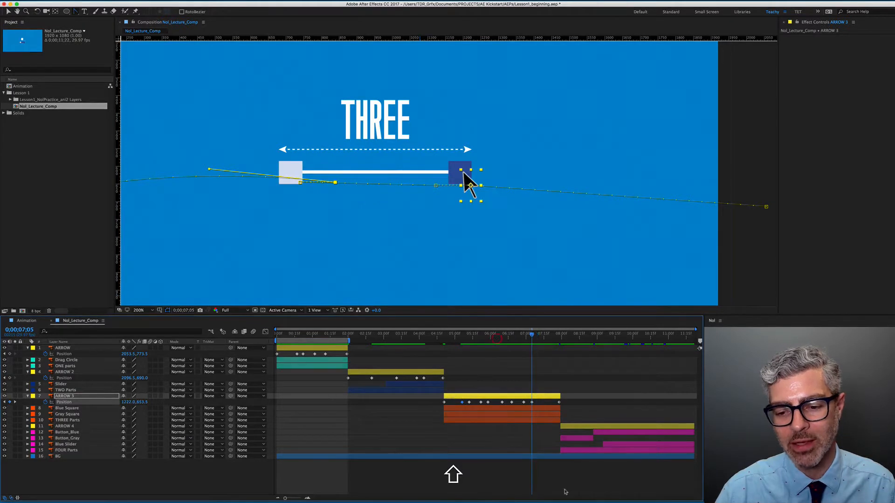
{"action": "left_click", "coordinate": [532, 402]}
{"action": "left_click", "coordinate": [471, 187]}
{"action": "left_click_drag", "start_coordinate": [520, 188], "coordinate": [524, 176]}
{"action": "left_click", "coordinate": [549, 401]}
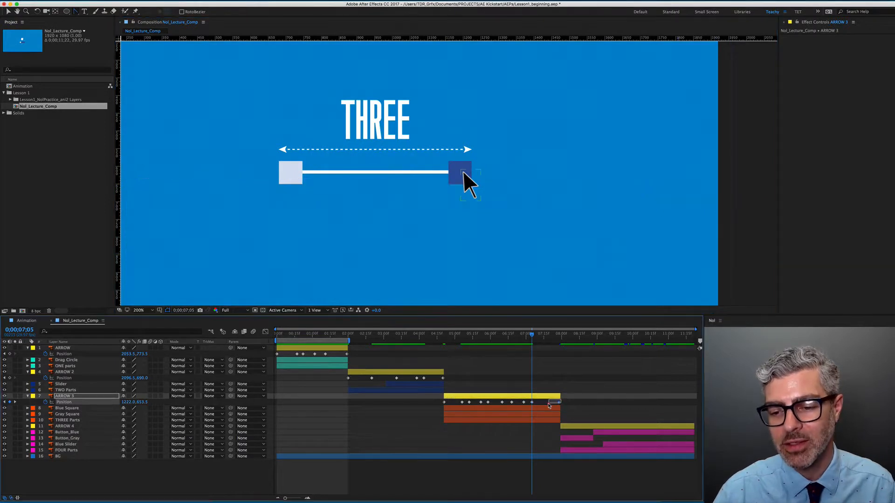
{"action": "left_click_drag", "start_coordinate": [766, 207], "coordinate": [698, 184]}
{"action": "scroll", "coordinate": [456, 228], "scroll_direction": "down", "scroll_amount": 1}
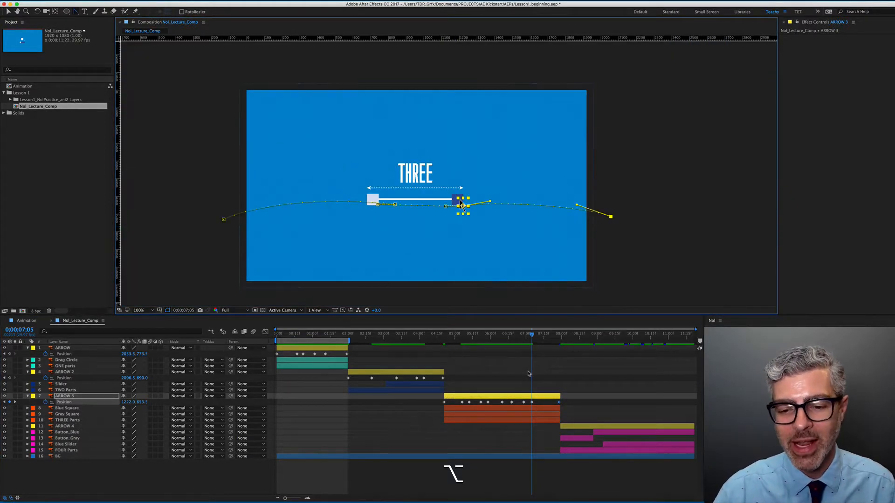
Reveal ARROW 4's Position keyframes and, from 0;00;07;29, arc its entry path upward with handles on the first two vertices
{"action": "left_click", "coordinate": [575, 427]}
{"action": "key", "text": "p"}
{"action": "left_click", "coordinate": [559, 335], "text": "shift"}
{"action": "left_click_drag", "start_coordinate": [560, 338], "coordinate": [563, 341]}
{"action": "left_click", "coordinate": [556, 439]}
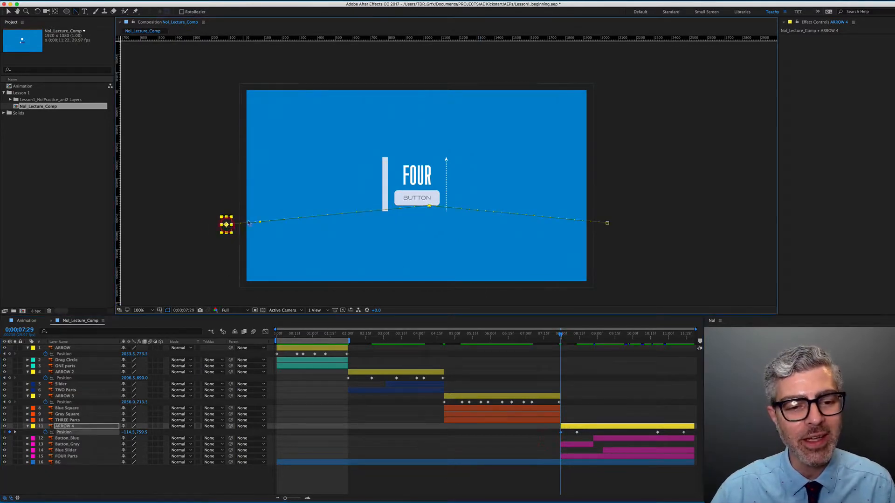
{"action": "left_click_drag", "start_coordinate": [227, 225], "coordinate": [264, 200]}
{"action": "left_click", "coordinate": [576, 432]}
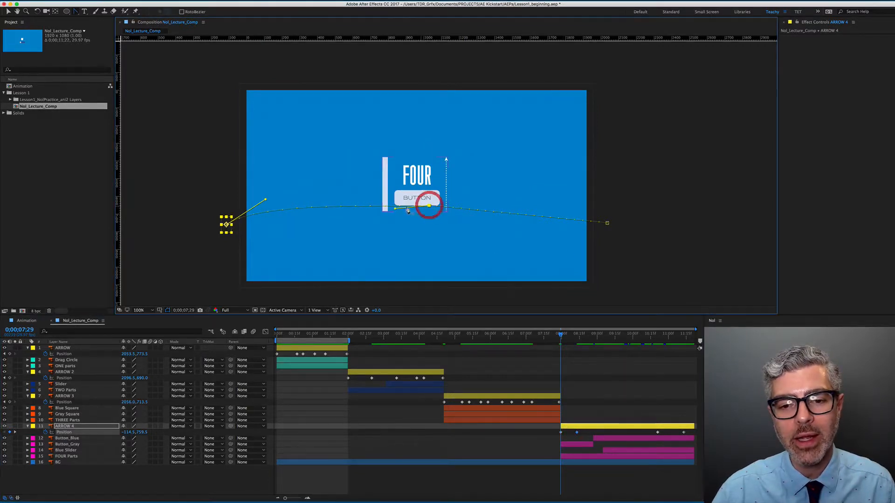
{"action": "left_click_drag", "start_coordinate": [429, 206], "coordinate": [348, 201]}
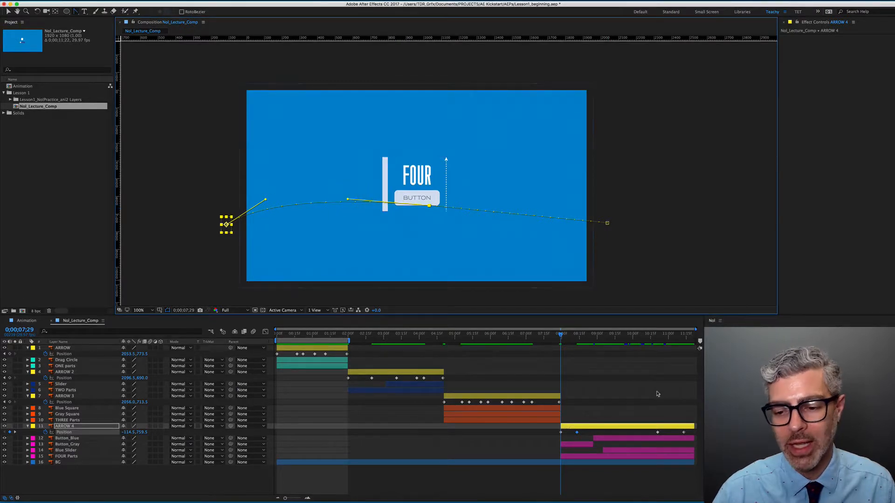
At 0;00;10;21, bend ARROW 4's exit path downward with an outgoing handle on that keyframe's vertex and an incoming handle on the last vertex
{"action": "left_click", "coordinate": [658, 344], "text": "shift"}
{"action": "left_click", "coordinate": [642, 437]}
{"action": "left_click", "coordinate": [426, 199]}
{"action": "key", "text": "super+z"}
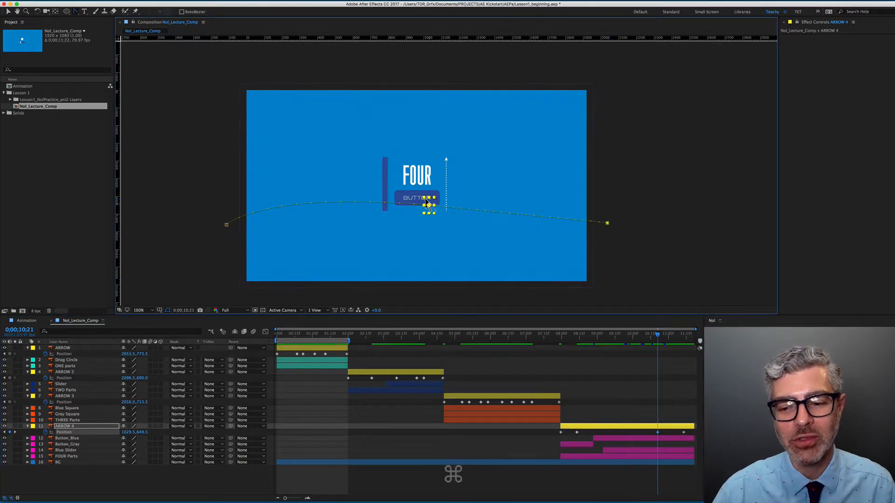
{"action": "left_click_drag", "start_coordinate": [428, 202], "coordinate": [473, 202]}
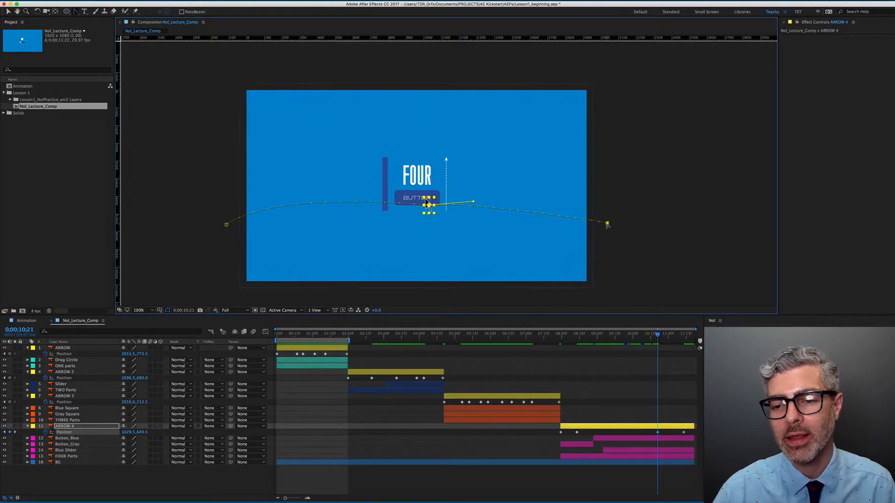
{"action": "left_click_drag", "start_coordinate": [578, 220], "coordinate": [557, 233]}
{"action": "left_click_drag", "start_coordinate": [473, 202], "coordinate": [456, 216]}
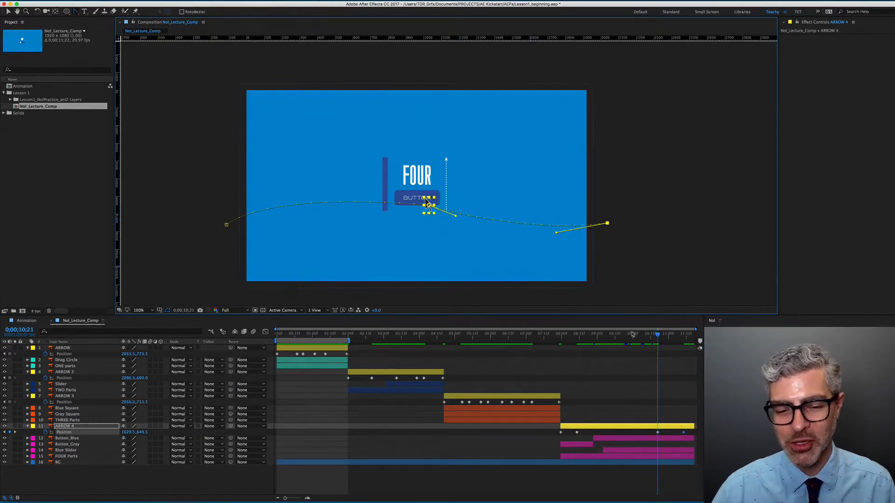
Extend the work area's end to the composition's last frame at 0;00;11;21 and deselect the layer
{"action": "key", "text": "End"}
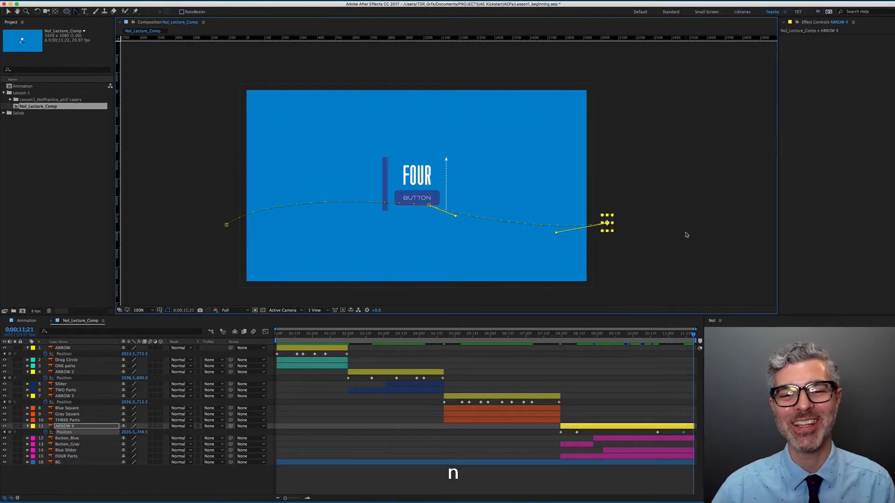
{"action": "left_click", "coordinate": [592, 487]}
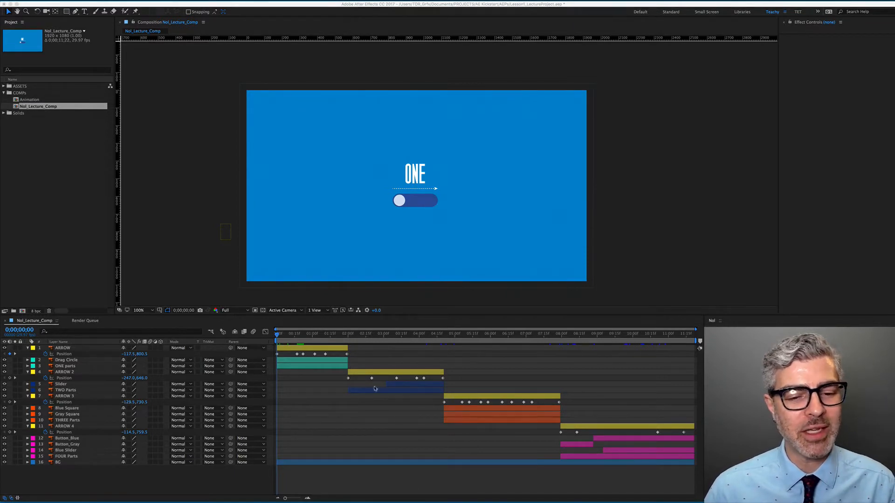
Queue Nol_Lecture_Comp for rendering and render it as the QuickTime file Nol_Lecture_Comp.mov in the Renders folder
{"action": "left_click", "coordinate": [252, 8]}
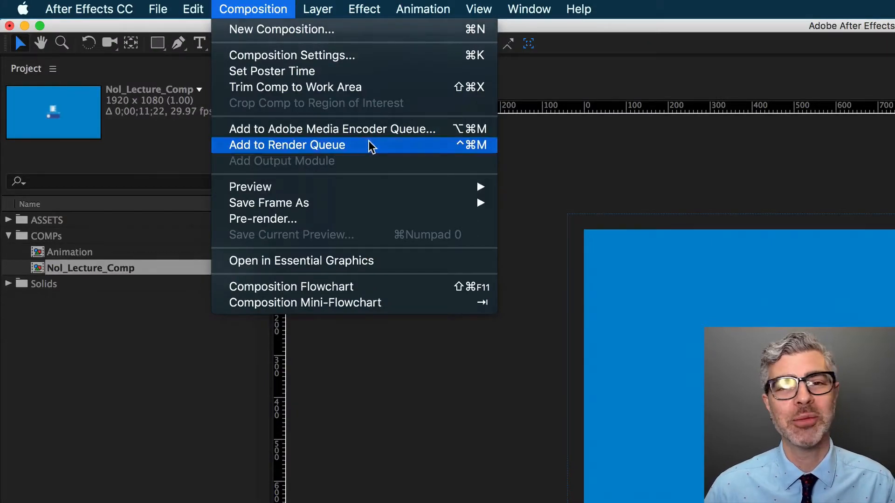
{"action": "left_click", "coordinate": [369, 144]}
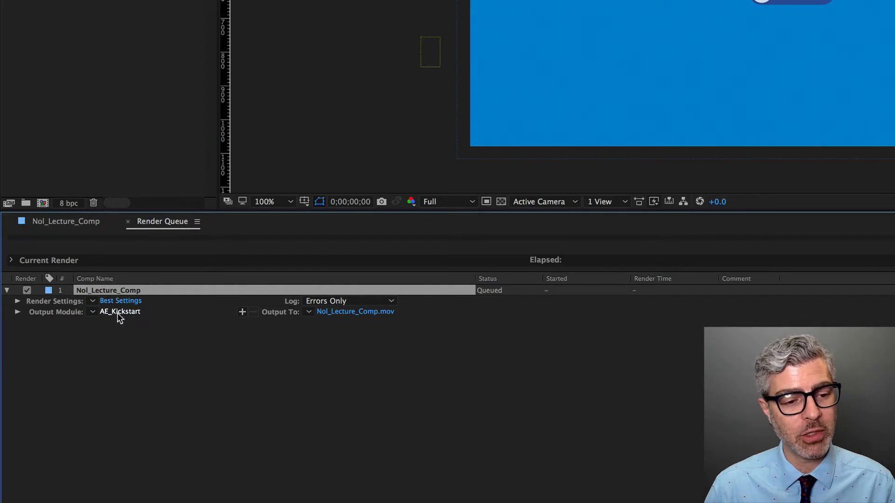
{"action": "left_click", "coordinate": [372, 313]}
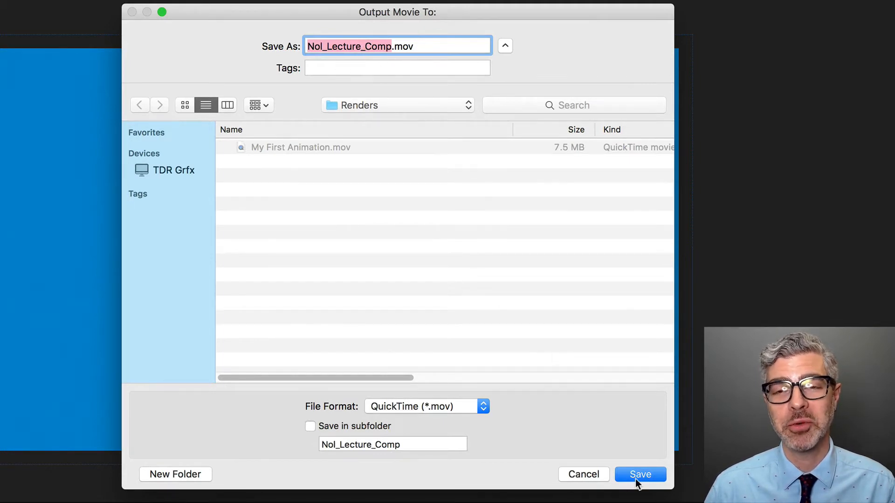
{"action": "left_click", "coordinate": [647, 475]}
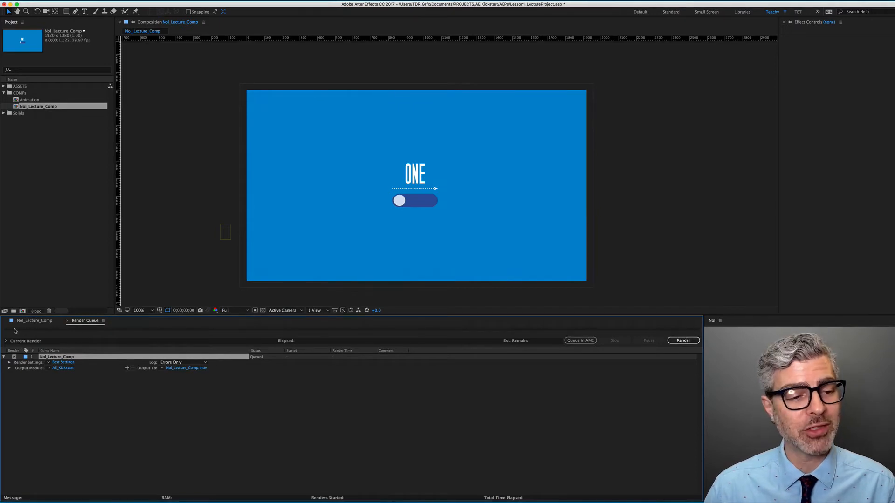
{"action": "left_click", "coordinate": [683, 340]}
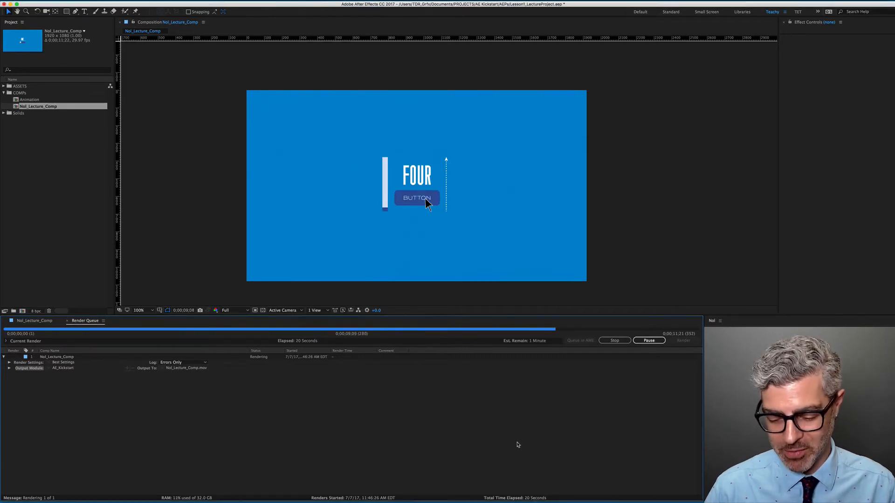
{"action": "key", "text": "XF86AudioRaiseVolume"}
{"action": "key", "text": "XF86AudioRaiseVolume"}
{"action": "key", "text": "XF86AudioRaiseVolume"}
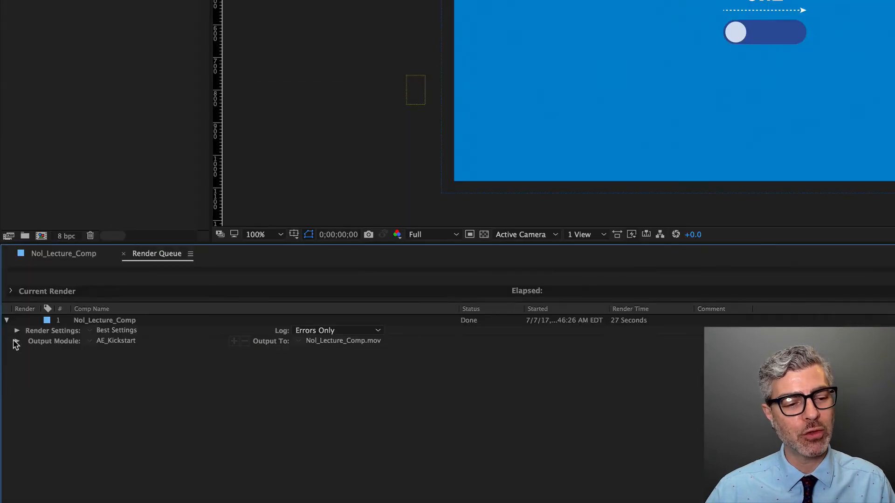
Reveal the Renders folder from the finished render's output path and play Nol_Lecture_Comp.mov in QuickTime Player
{"action": "left_click", "coordinate": [9, 369]}
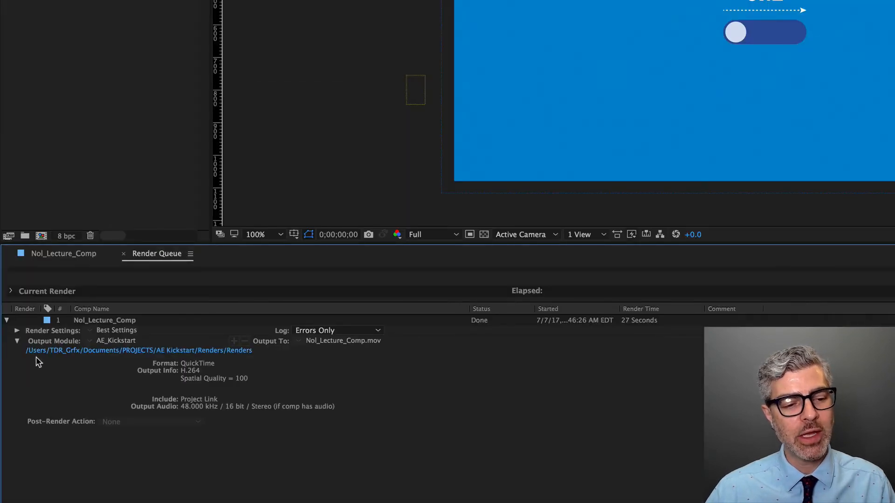
{"action": "left_click", "coordinate": [115, 353]}
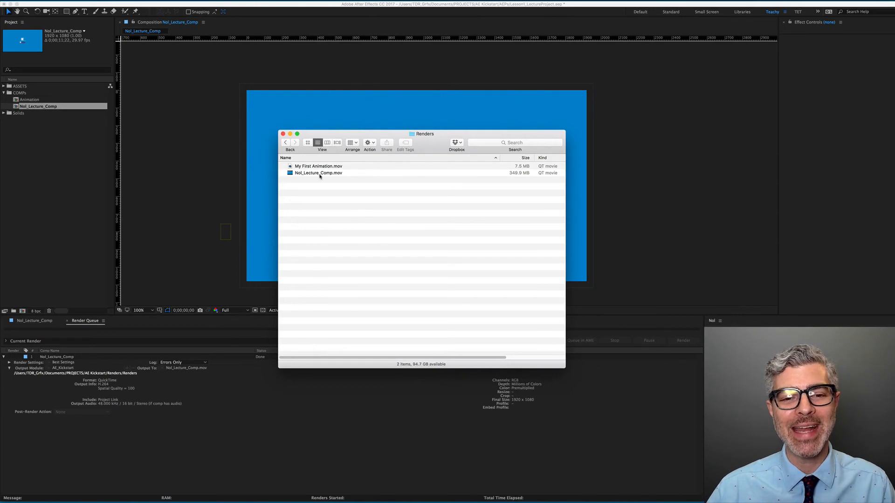
{"action": "double_click", "coordinate": [292, 174]}
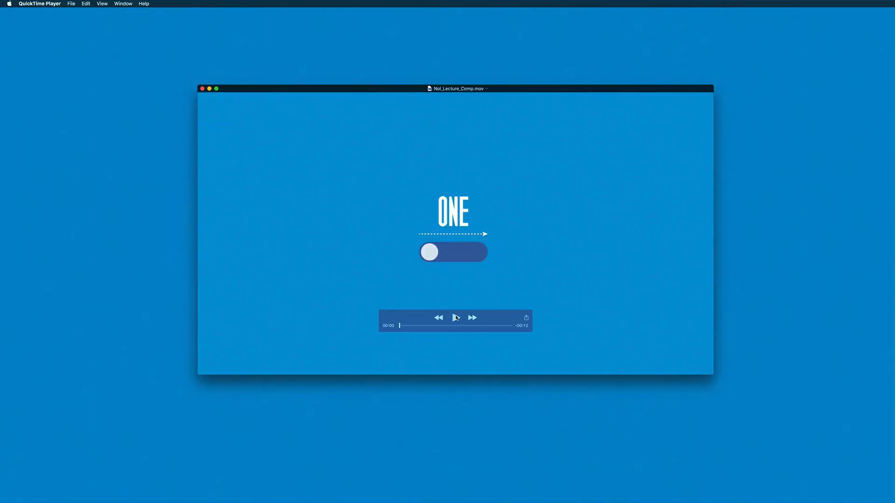
{"action": "left_click", "coordinate": [456, 318]}
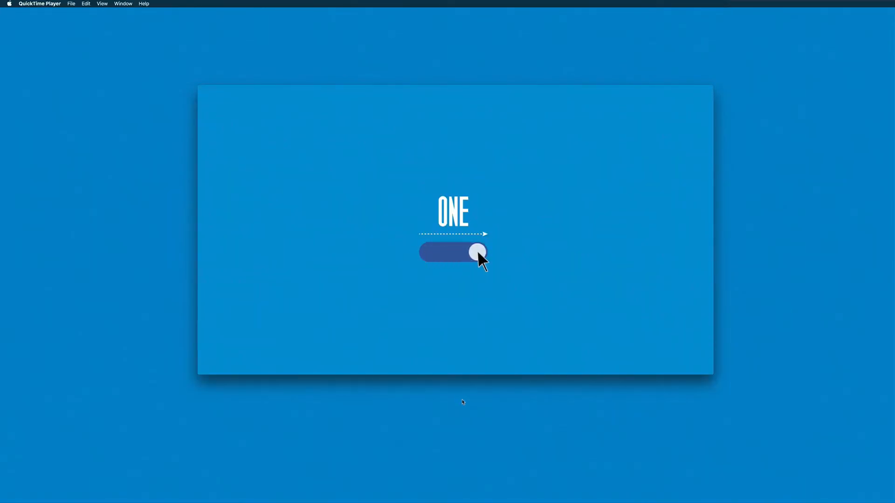